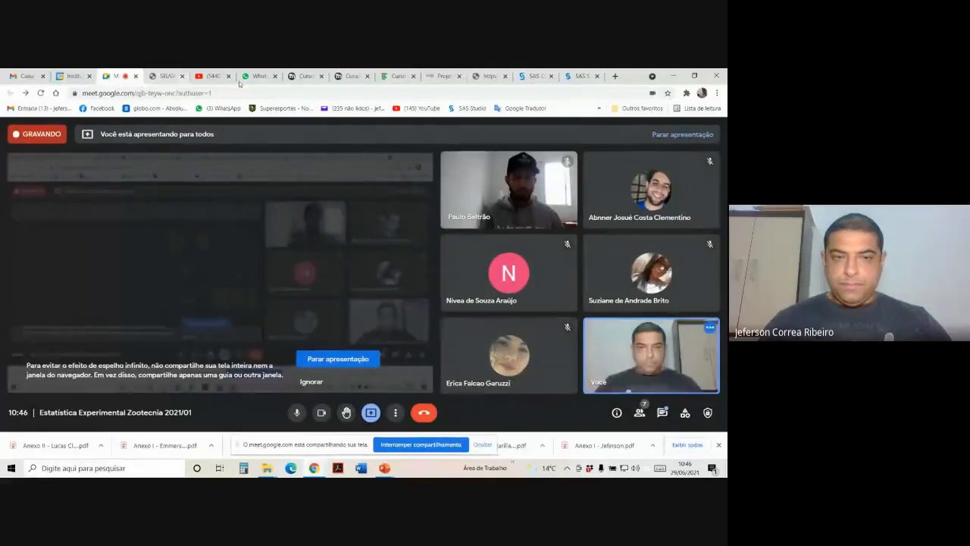
# Step: Switch to SAS Studio, highlight the exemplo1 data lines and run the descriptive analysis program with PROC MEANS
pyautogui.click(580, 76)
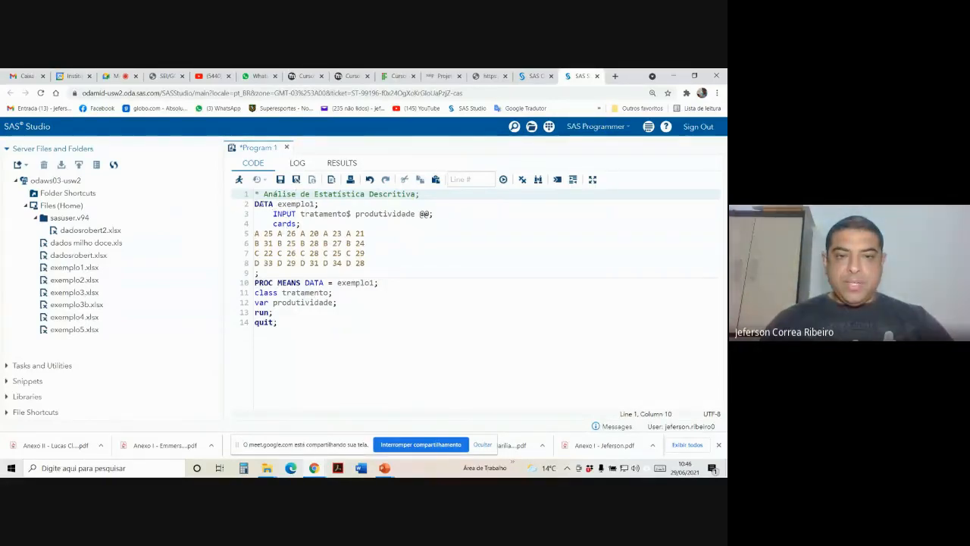
pyautogui.moveTo(259, 204); pyautogui.dragTo(317, 203)
pyautogui.click(286, 214)
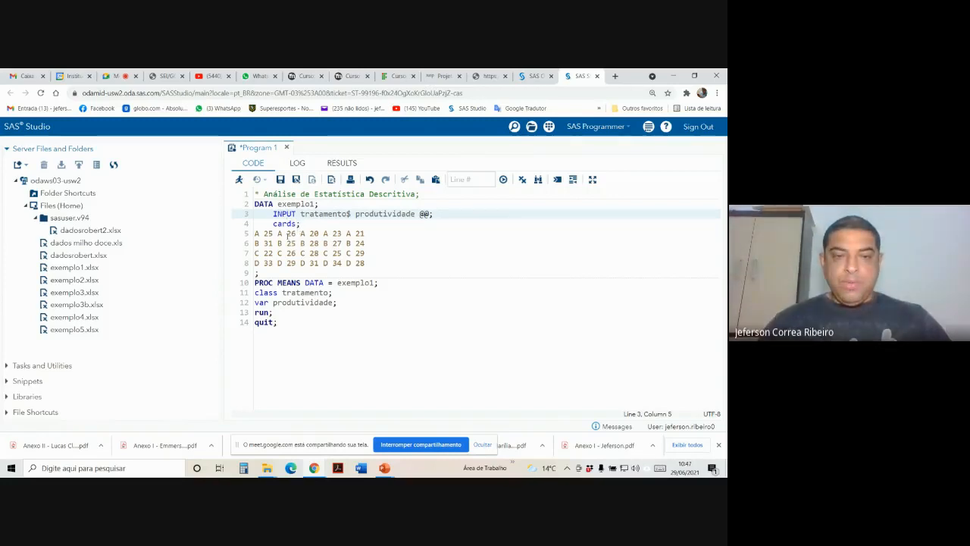
pyautogui.moveTo(255, 234); pyautogui.dragTo(366, 266)
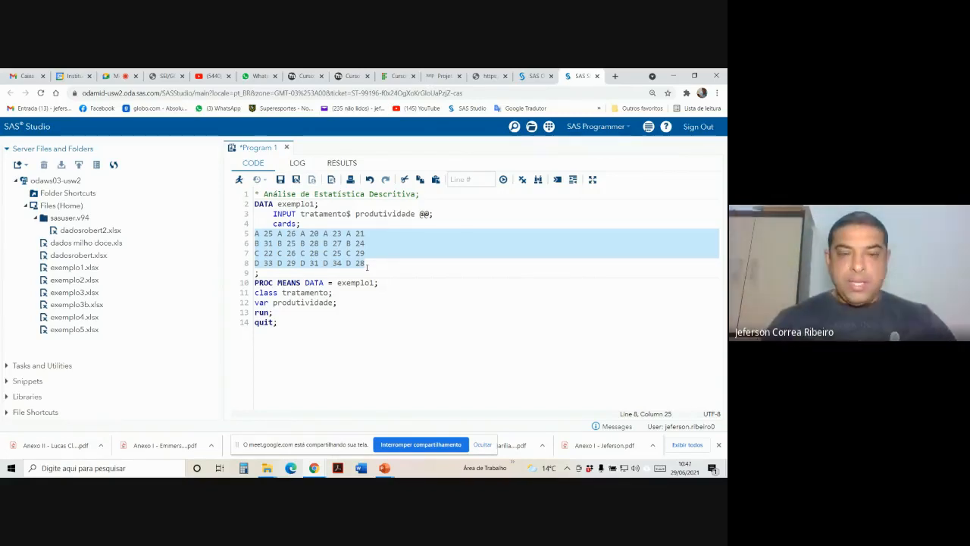
pyautogui.click(291, 328)
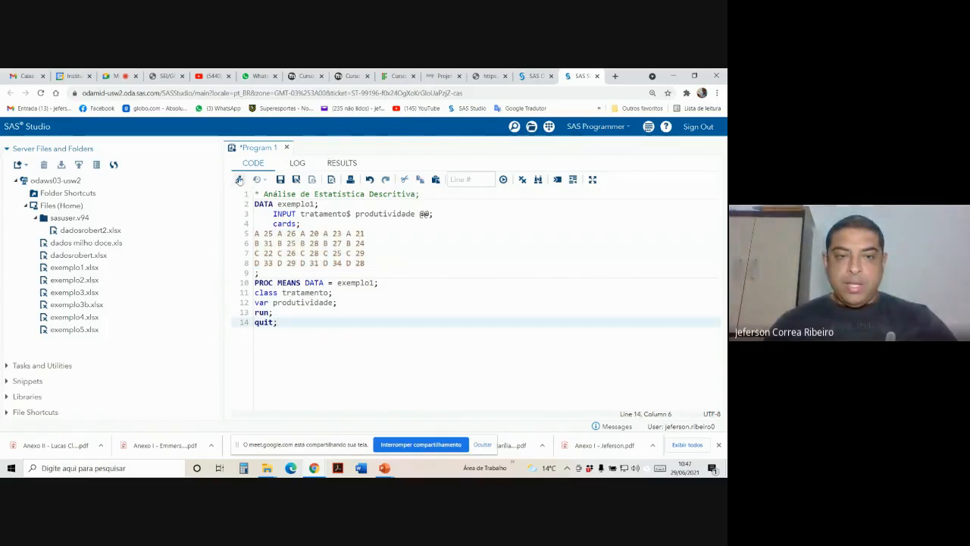
pyautogui.click(239, 179)
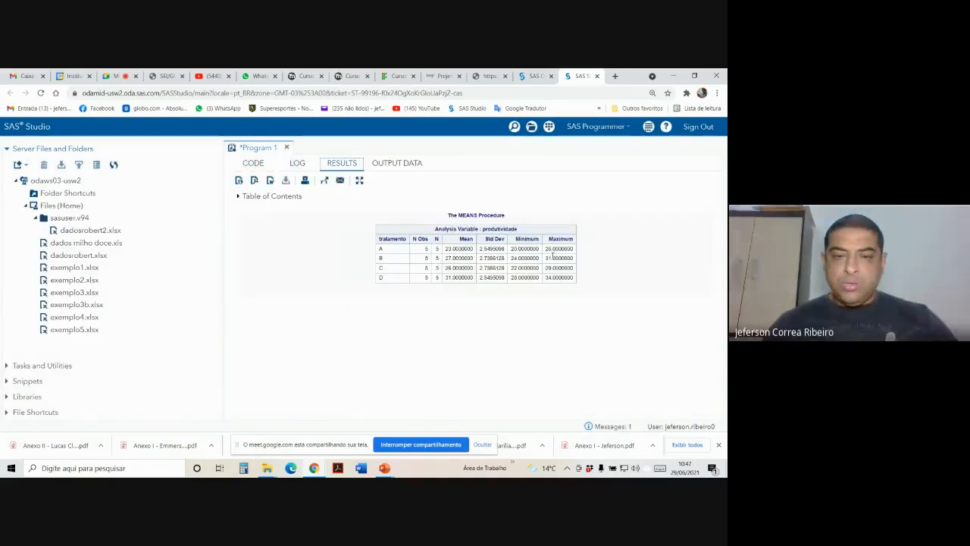
# Step: Compare the WORK.EXEMPLO1 output table with the tratamento and produtividade data lines in the program code
pyautogui.click(399, 163)
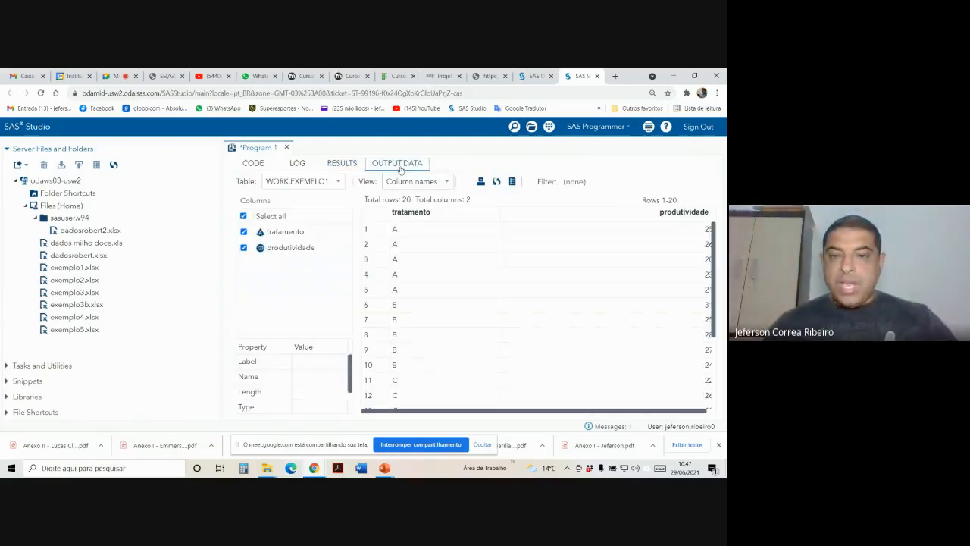
pyautogui.click(252, 165)
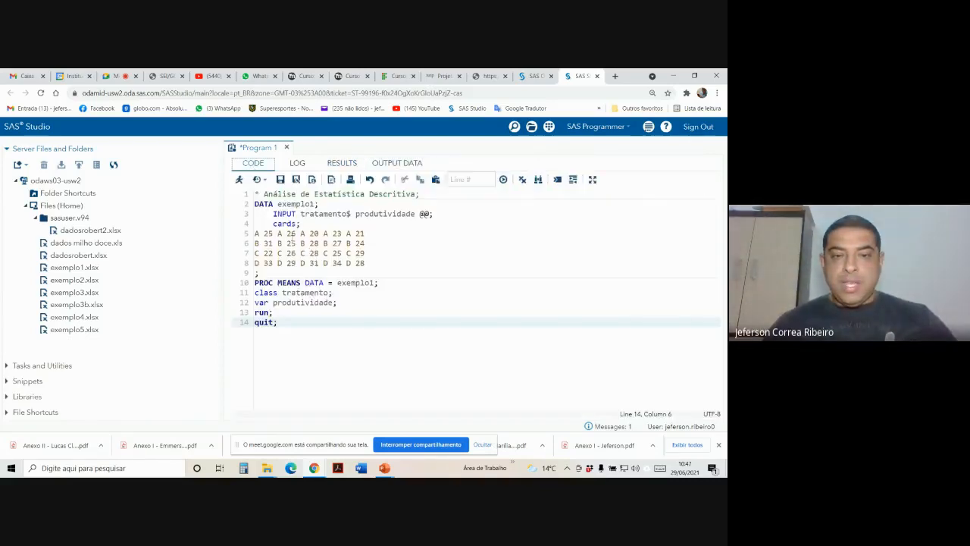
pyautogui.moveTo(254, 236); pyautogui.dragTo(365, 264)
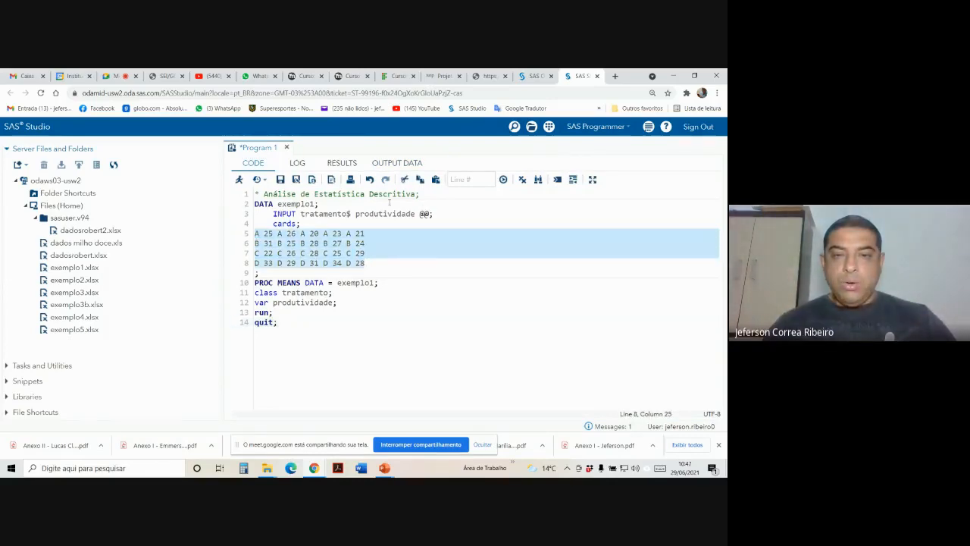
pyautogui.click(397, 164)
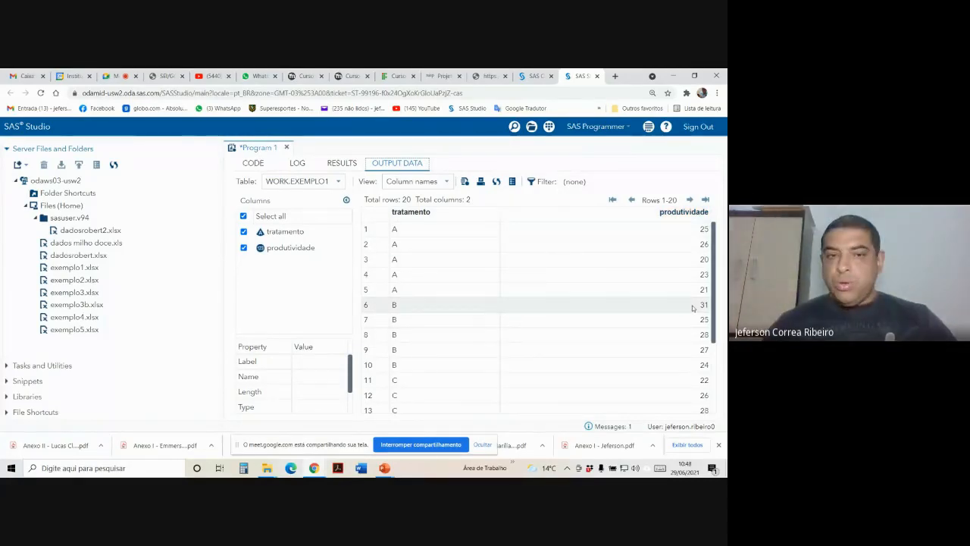
pyautogui.click(268, 164)
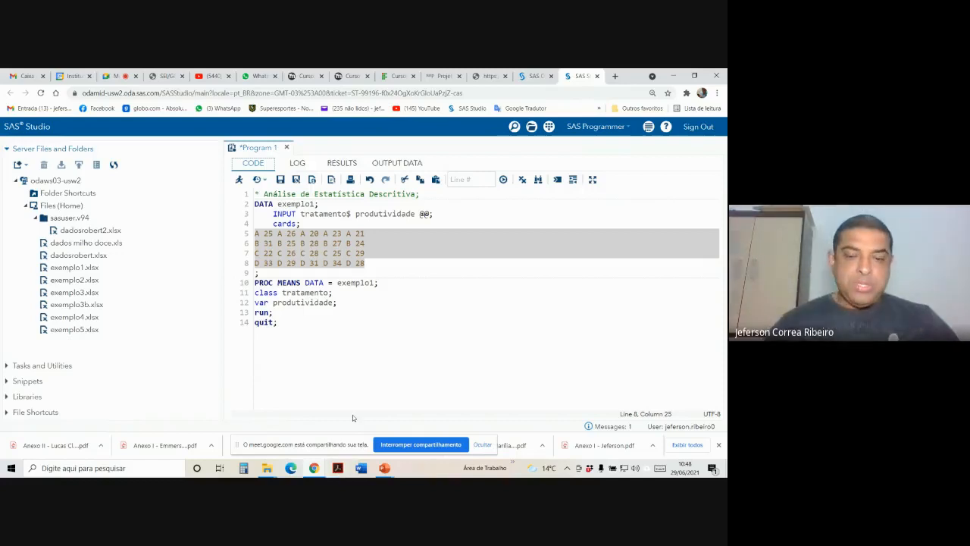
# Step: Switch to the Aula prática 2 SAS presentation in PowerPoint and present the slides on generating XLS, XLSX or TXT files
pyautogui.moveTo(384, 467)
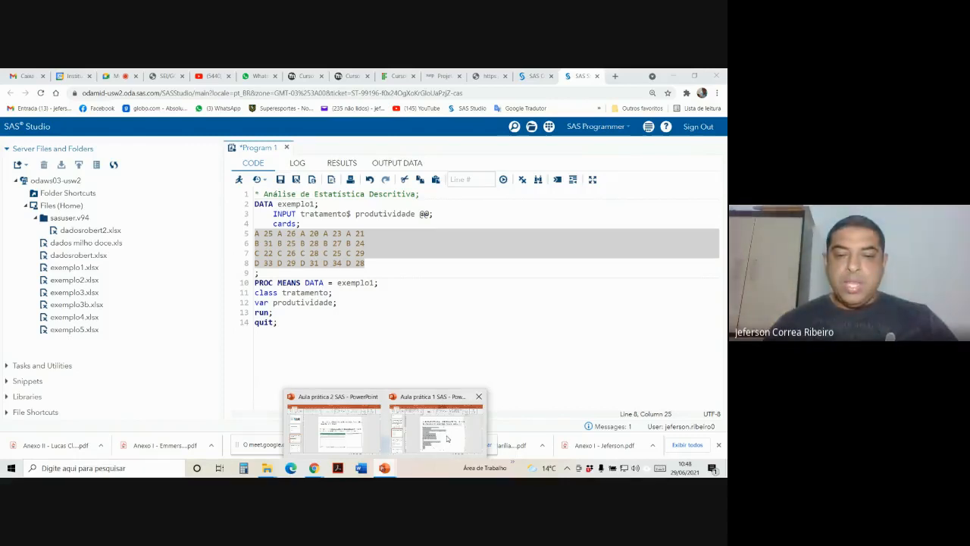
pyautogui.moveTo(436, 432)
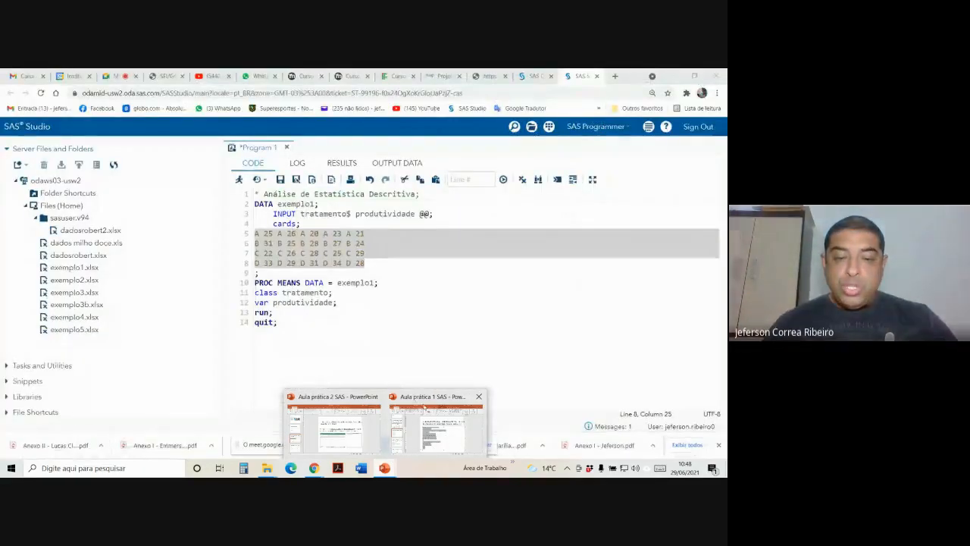
pyautogui.click(337, 425)
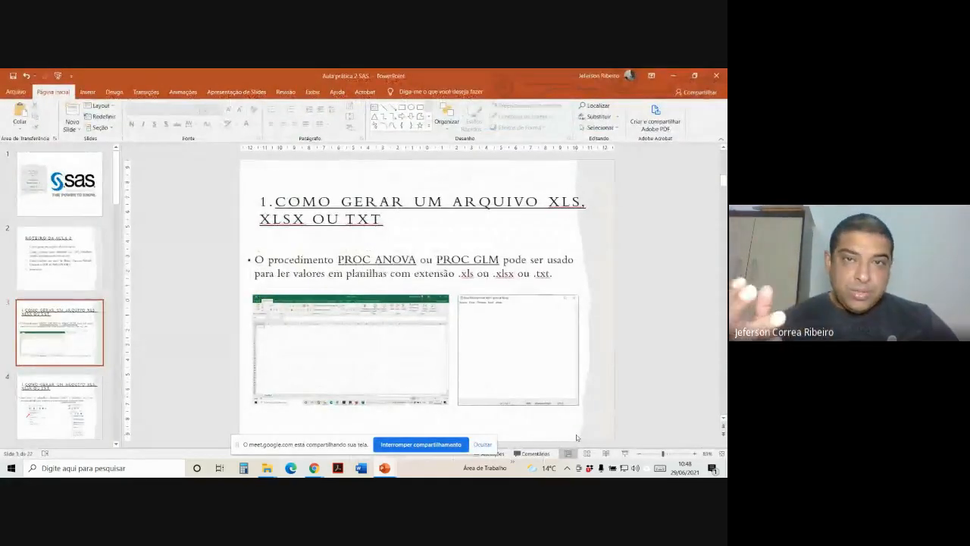
pyautogui.click(625, 453)
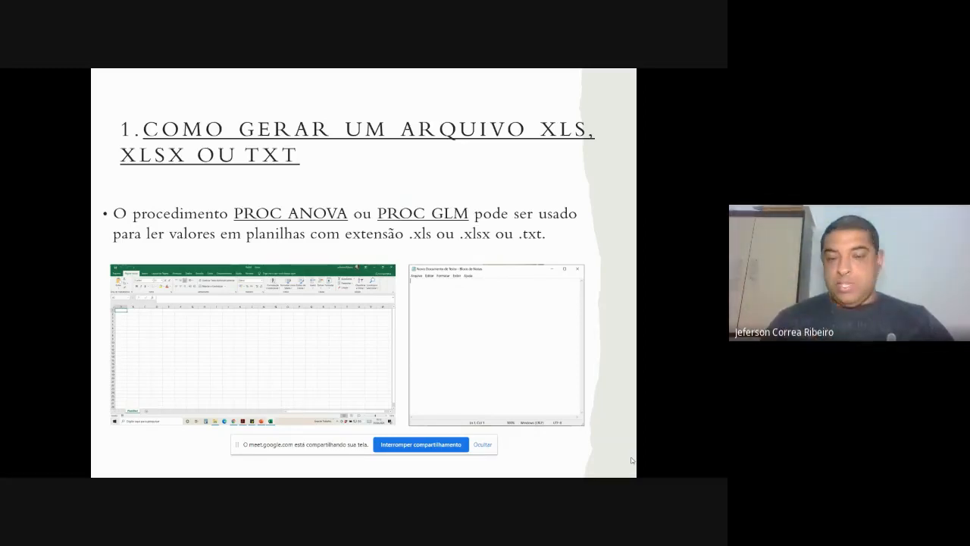
pyautogui.press('Right')
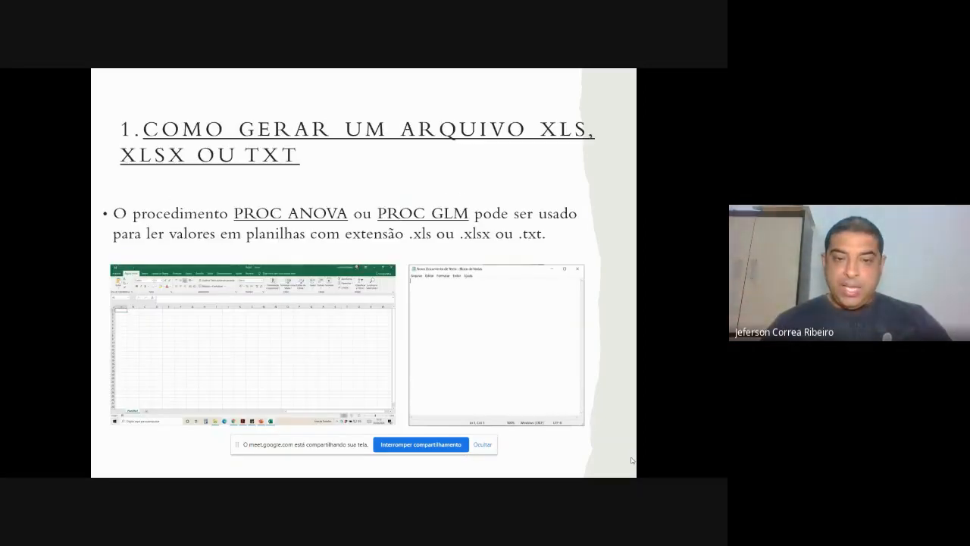
pyautogui.press('Right')
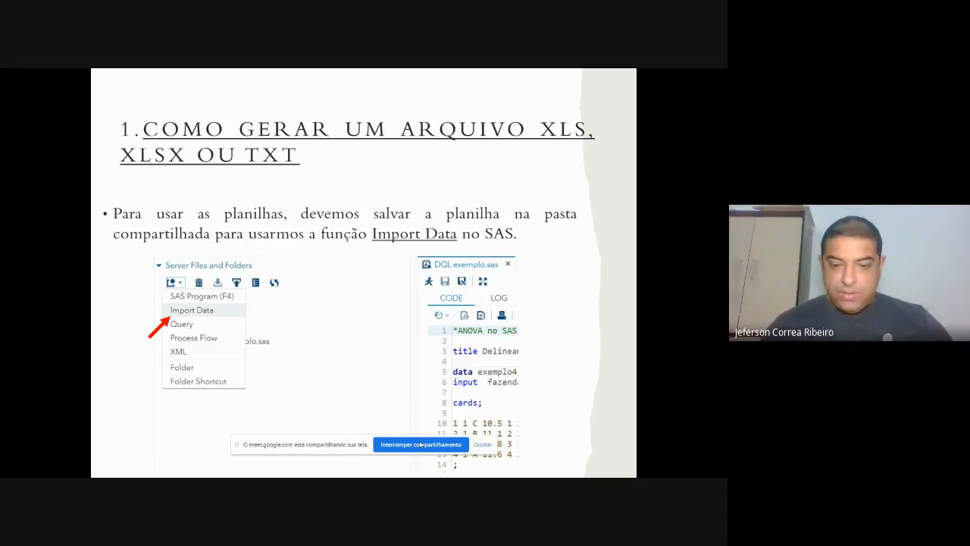
pyautogui.press('Escape')
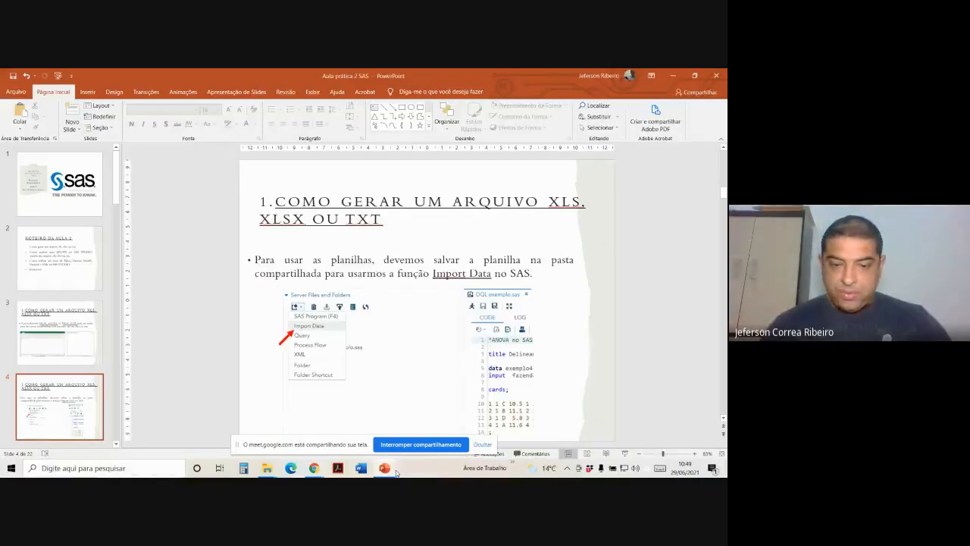
# Step: Return to SAS Studio in Chrome and start a new Import Data task
pyautogui.moveTo(314, 468)
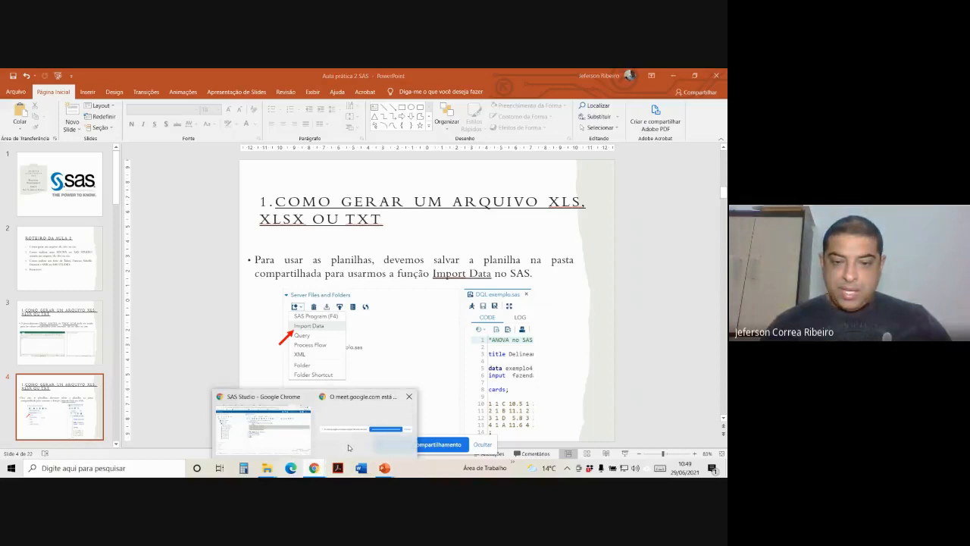
pyautogui.click(308, 426)
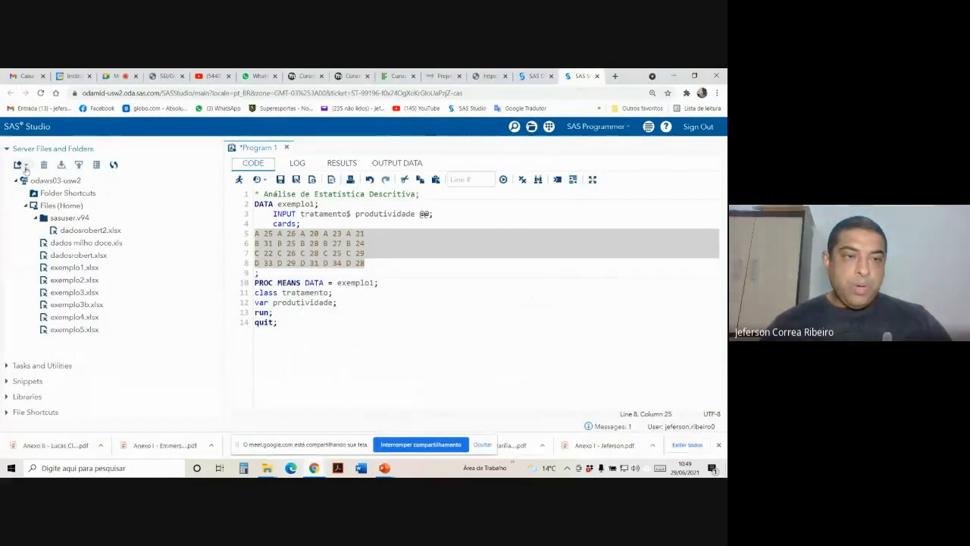
pyautogui.click(26, 165)
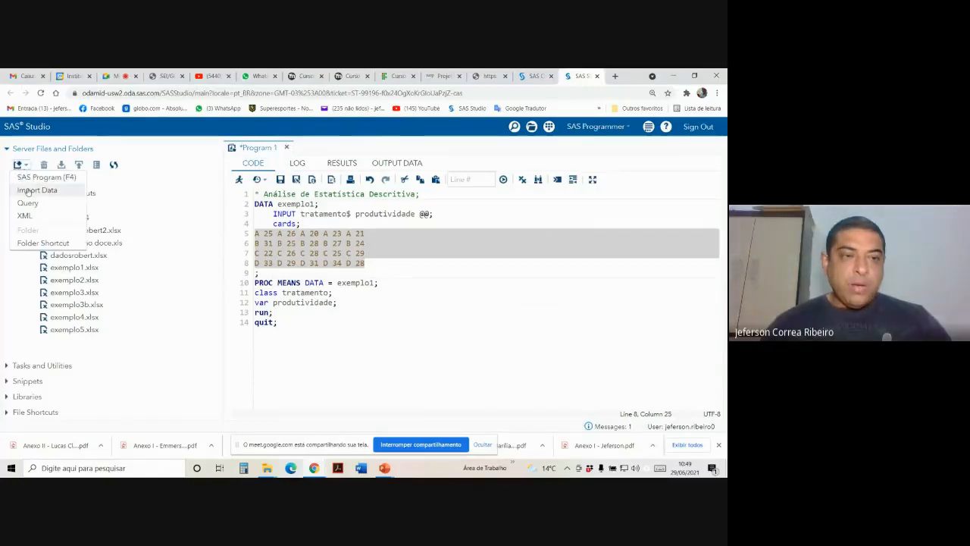
pyautogui.click(30, 190)
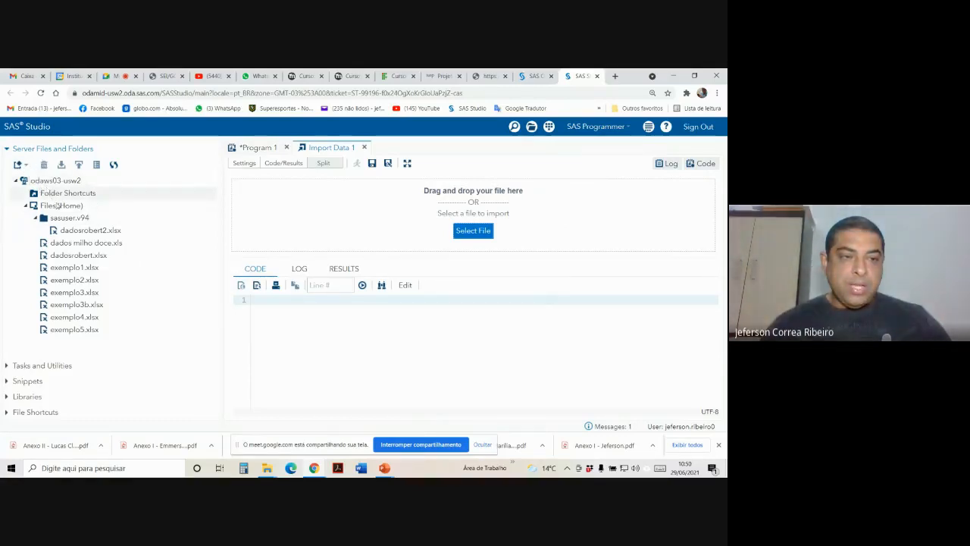
pyautogui.click(25, 165)
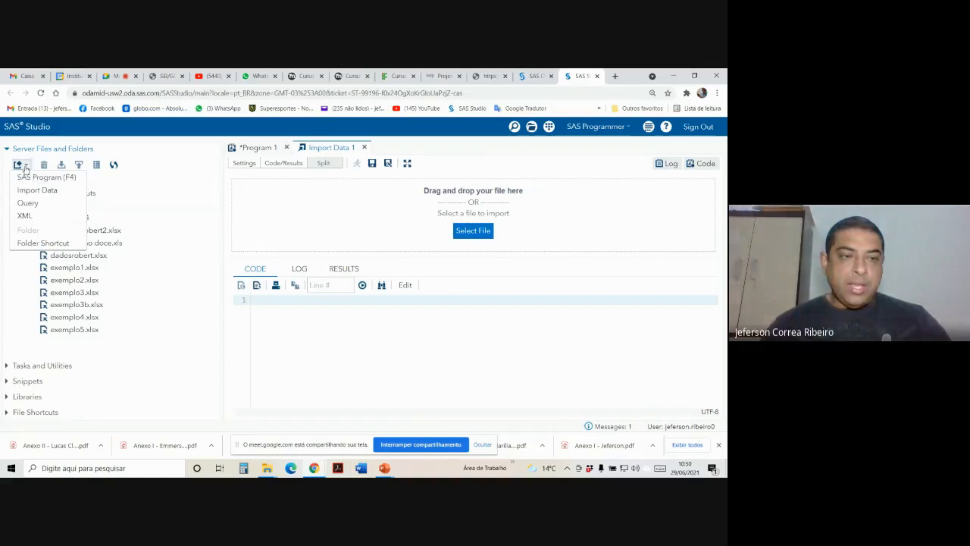
pyautogui.click(43, 194)
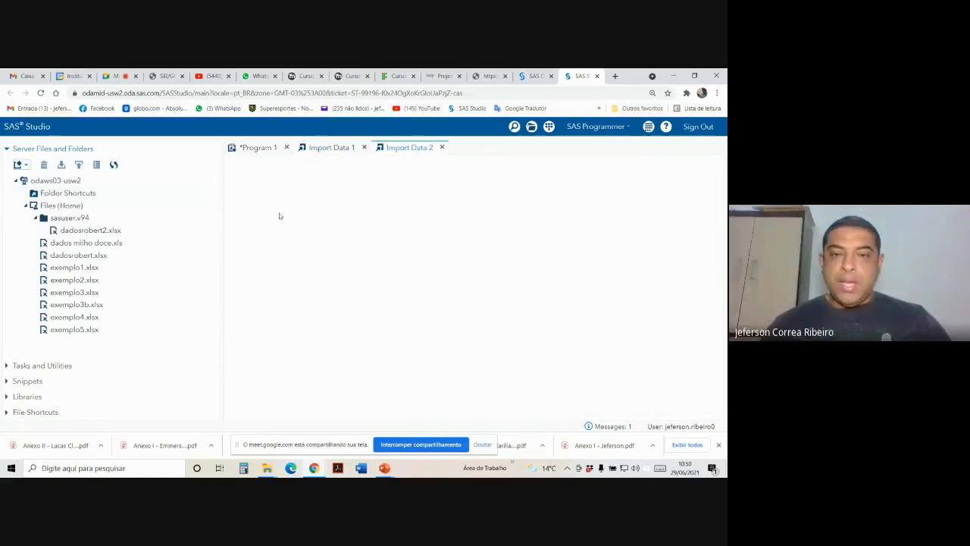
pyautogui.click(442, 147)
# Step: Select exemplo1.xlsx from Files (Home) on odaws03-usw2 as the import source and review the generated import code
pyautogui.click(472, 235)
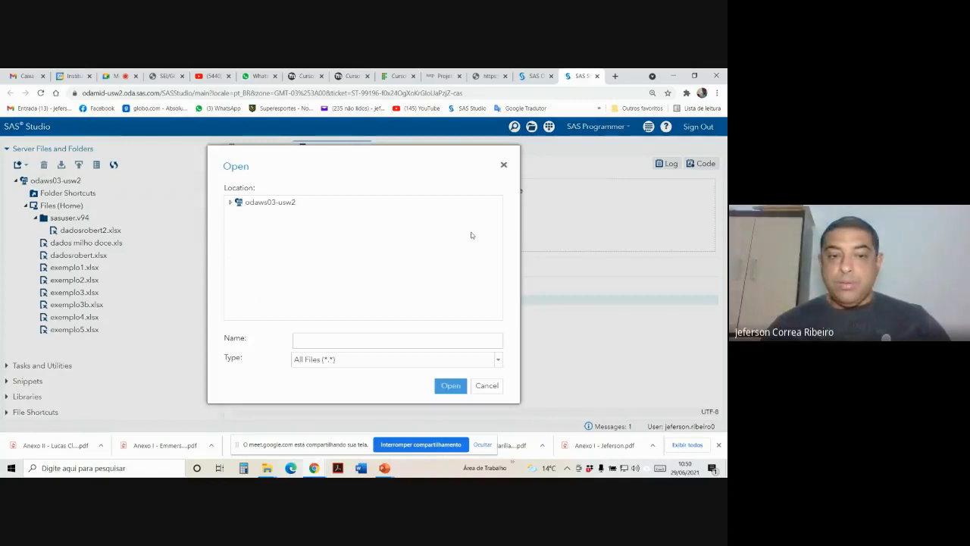
pyautogui.doubleClick(270, 202)
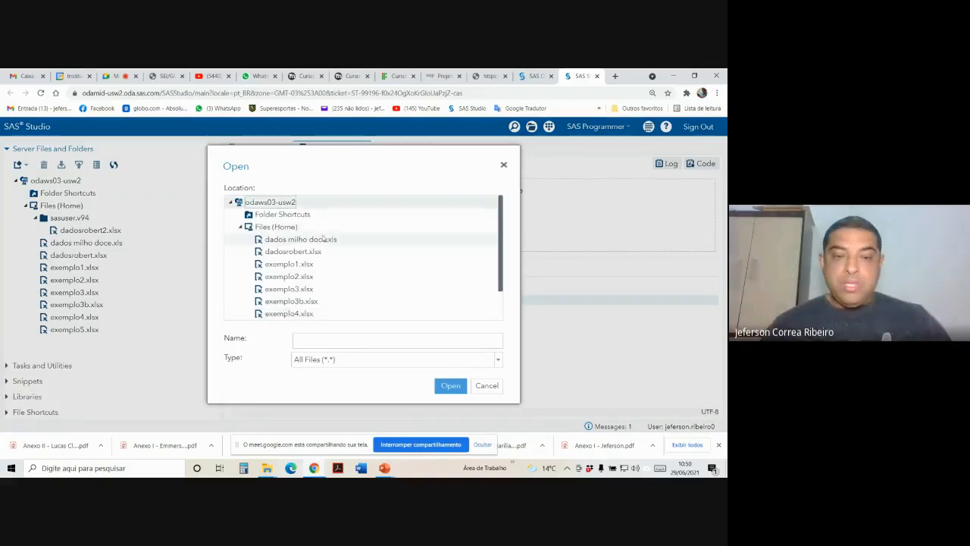
pyautogui.scroll(-3, 326, 252)
pyautogui.scroll(3, 328, 256)
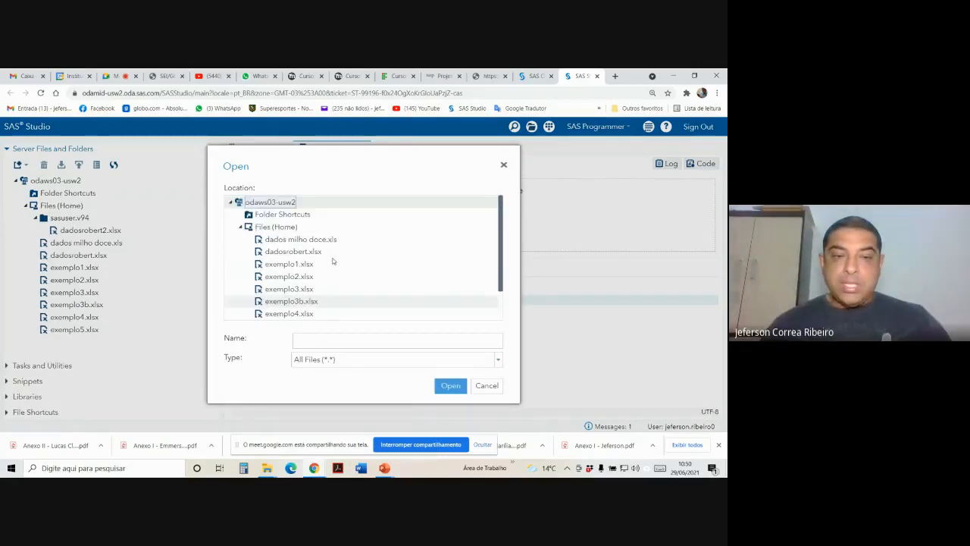
pyautogui.scroll(-2, 332, 261)
pyautogui.scroll(3, 318, 258)
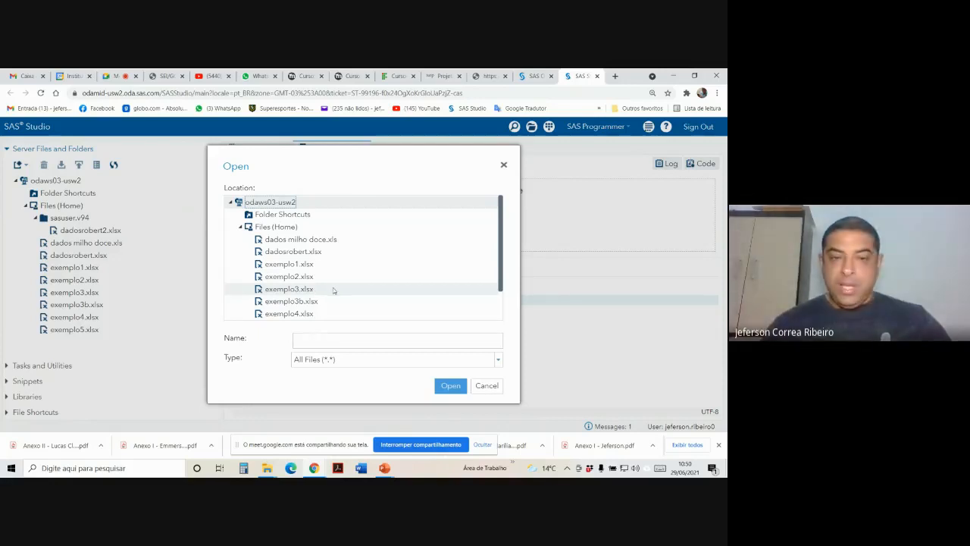
pyautogui.click(292, 266)
pyautogui.doubleClick(292, 266)
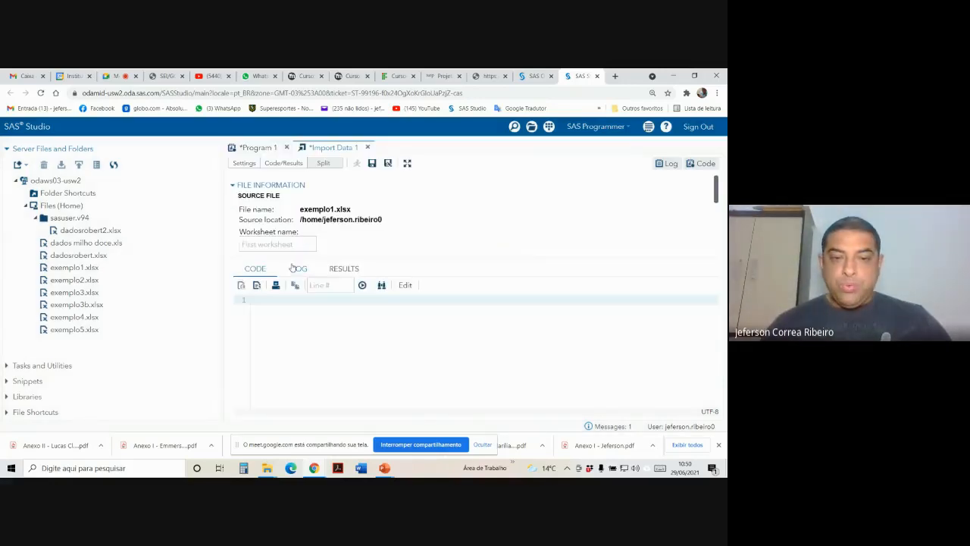
pyautogui.scroll(-3, 413, 306)
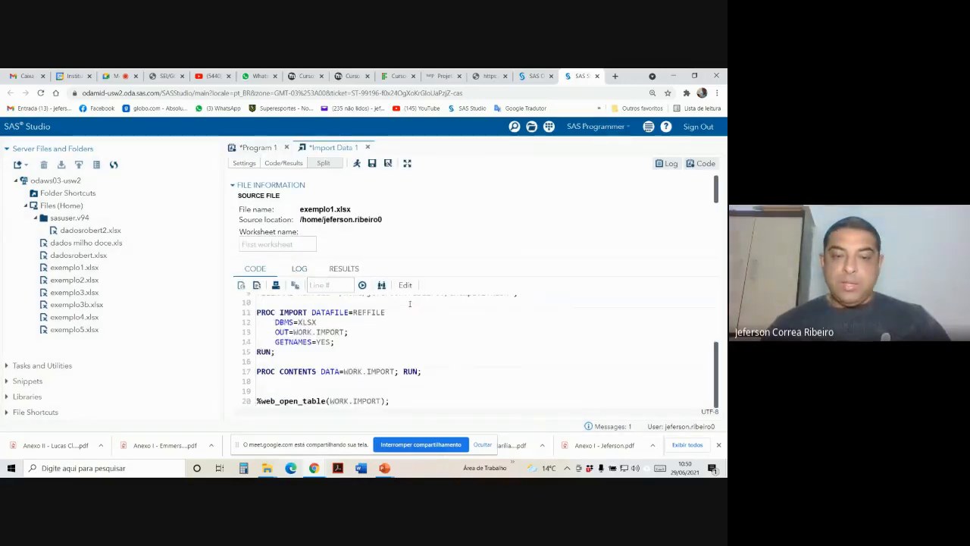
pyautogui.scroll(3, 409, 304)
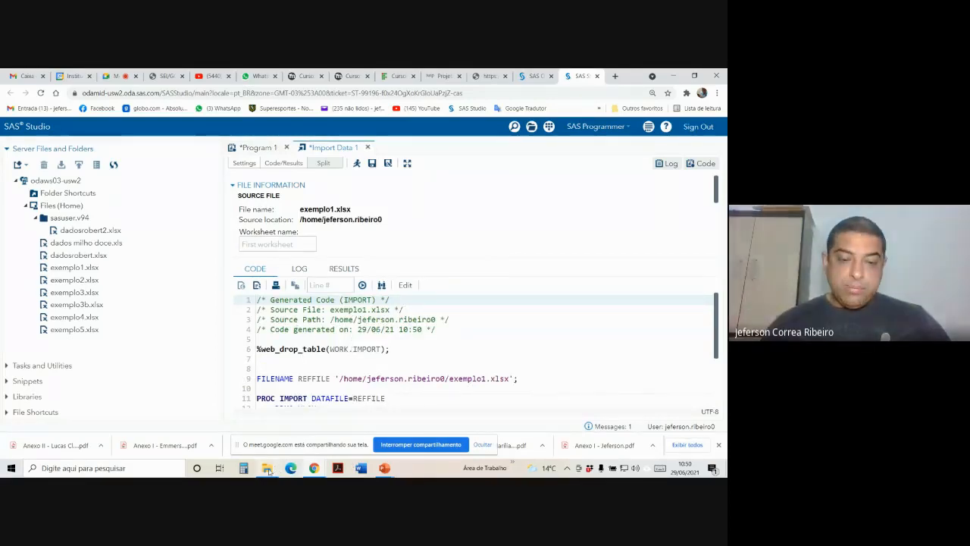
# Step: Switch from the browser to the Windows desktop
pyautogui.moveTo(269, 469)
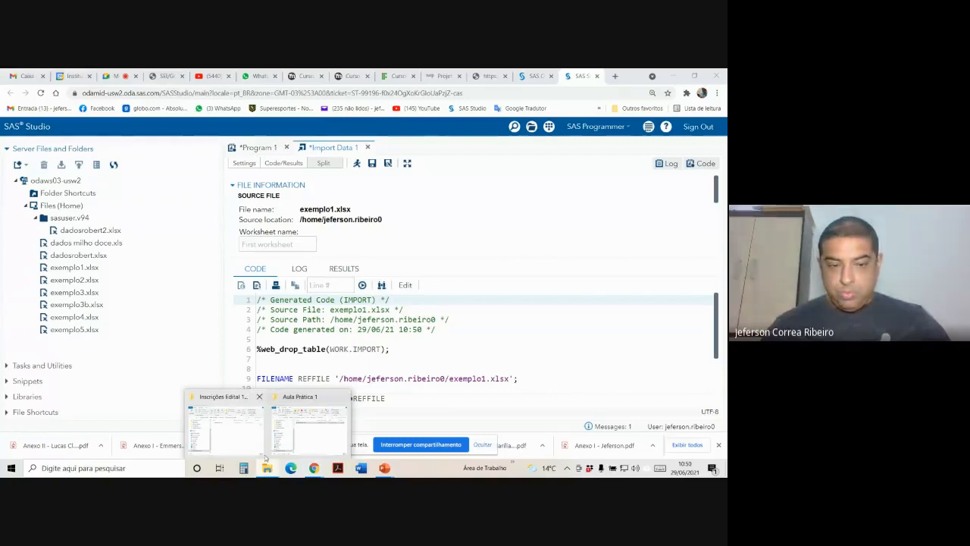
pyautogui.press('super+d')
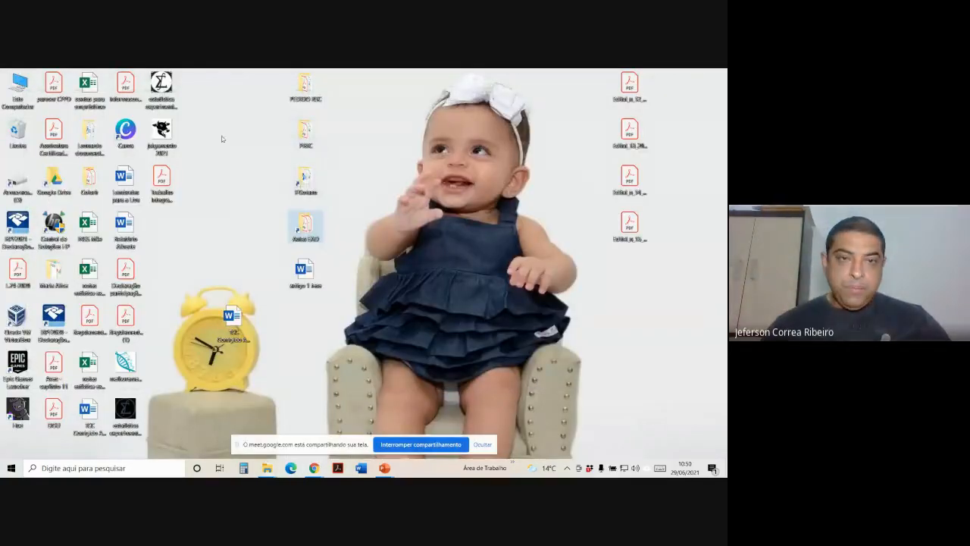
pyautogui.click(304, 182)
pyautogui.doubleClick(304, 182)
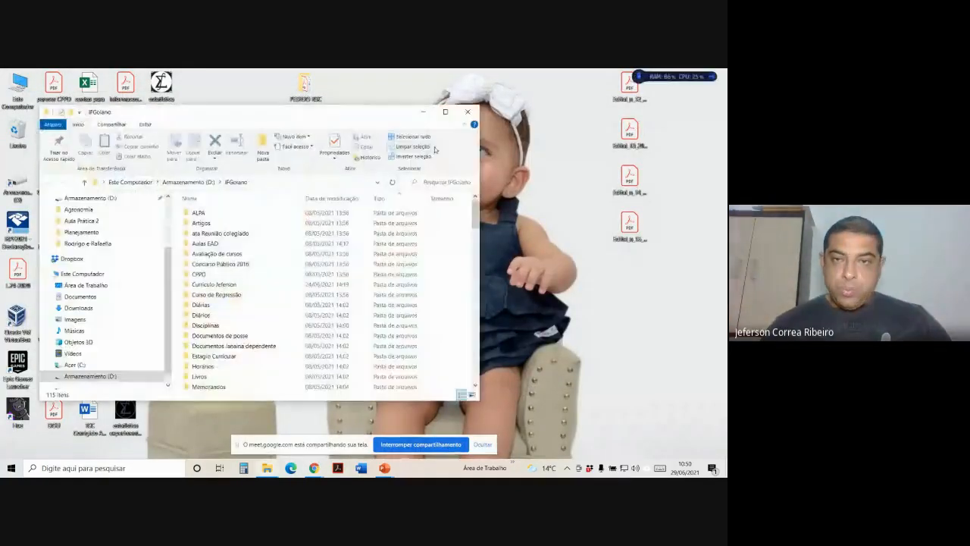
pyautogui.click(476, 108)
# Step: Open the exemplo1 workbook from the 1Aula Pratica folder inside Analises on drive D: and inspect its first data row
pyautogui.doubleClick(19, 182)
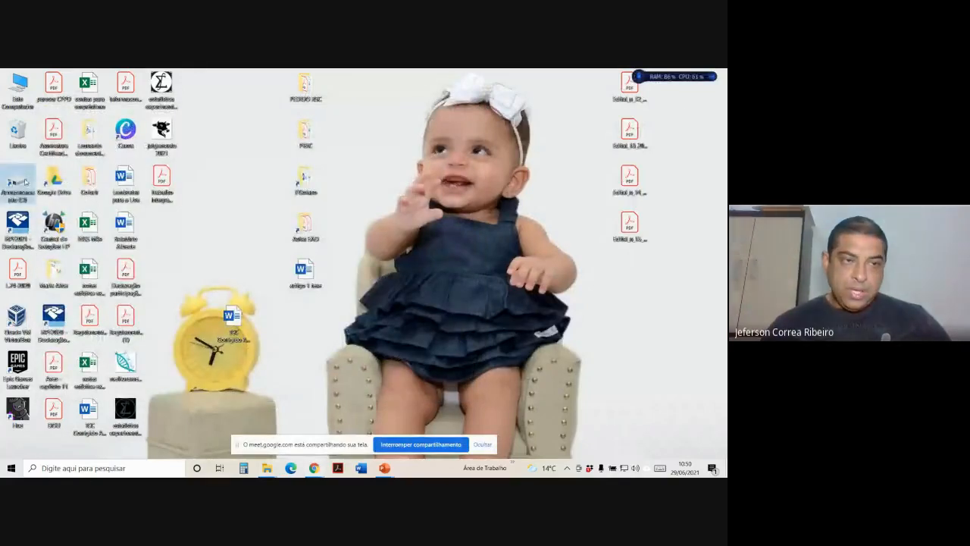
pyautogui.doubleClick(213, 224)
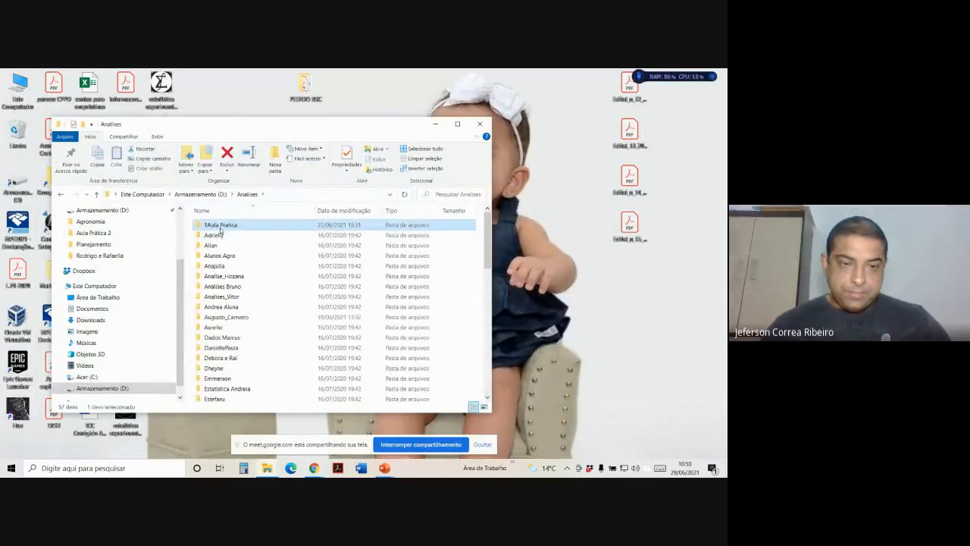
pyautogui.doubleClick(219, 225)
pyautogui.click(218, 256)
pyautogui.doubleClick(219, 256)
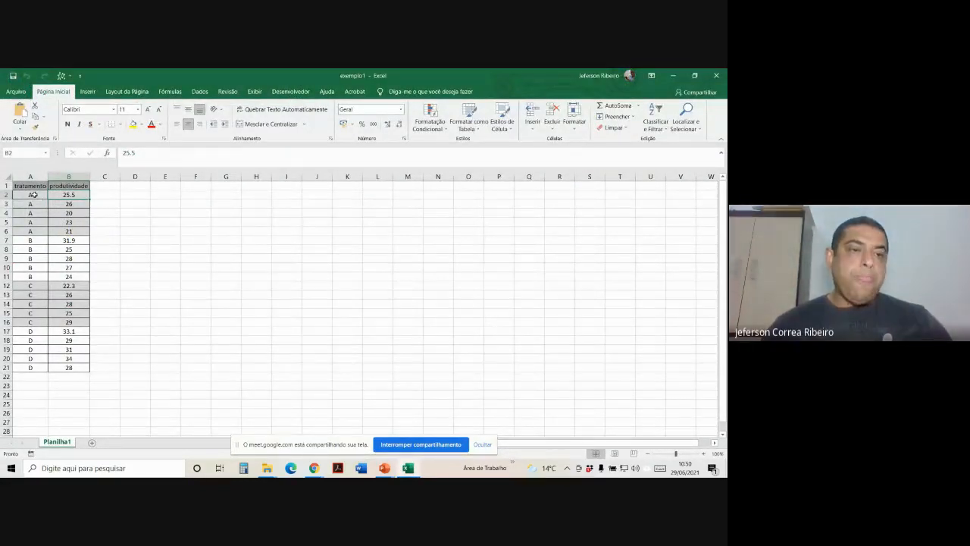
pyautogui.click(34, 195)
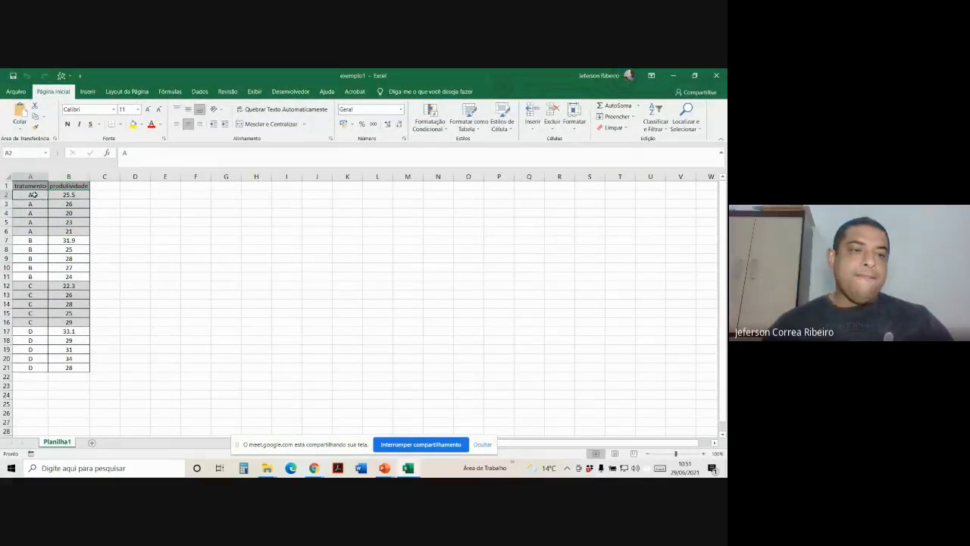
pyautogui.click(76, 196)
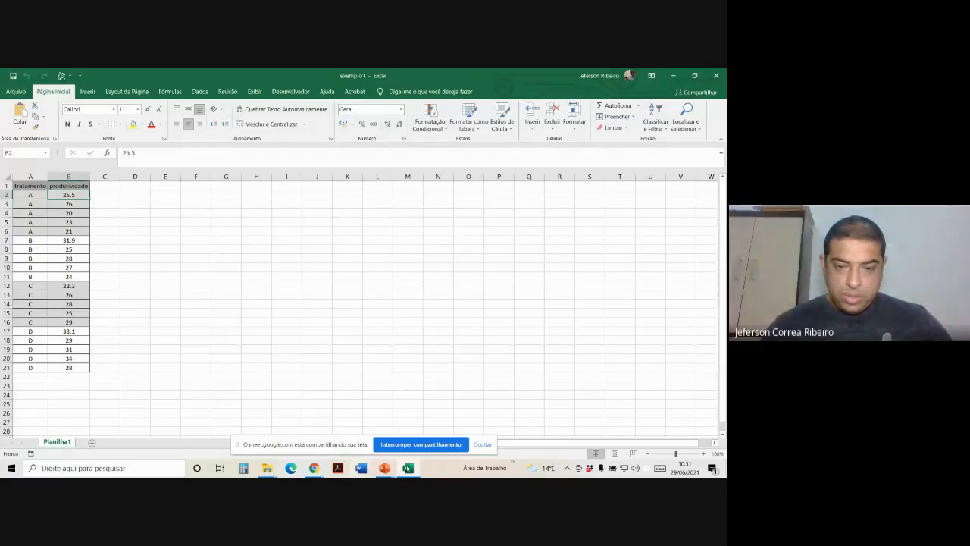
# Step: Switch to the Aula prática 1 SAS presentation in PowerPoint, check the corn variety yield table, and return to exemplo1 in Excel
pyautogui.click(384, 467)
pyautogui.click(424, 435)
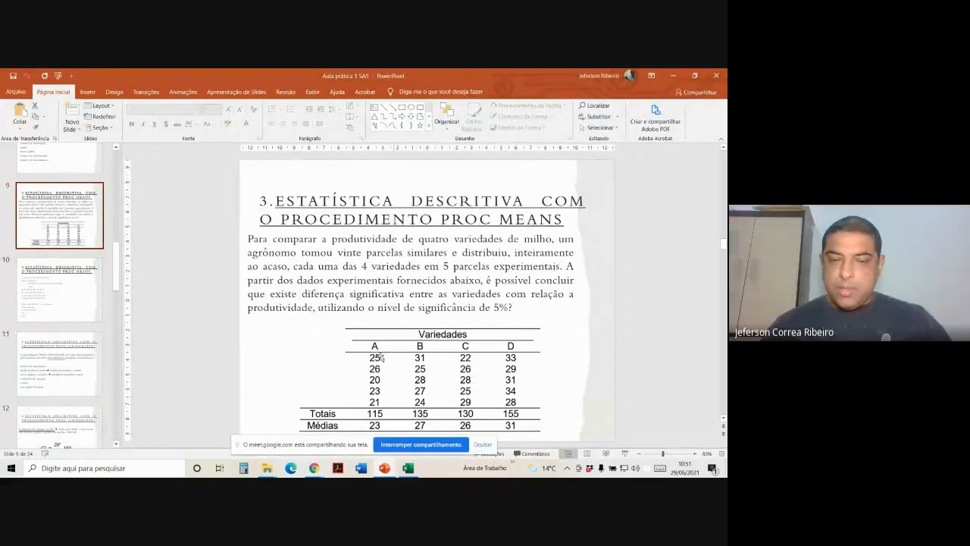
pyautogui.click(407, 468)
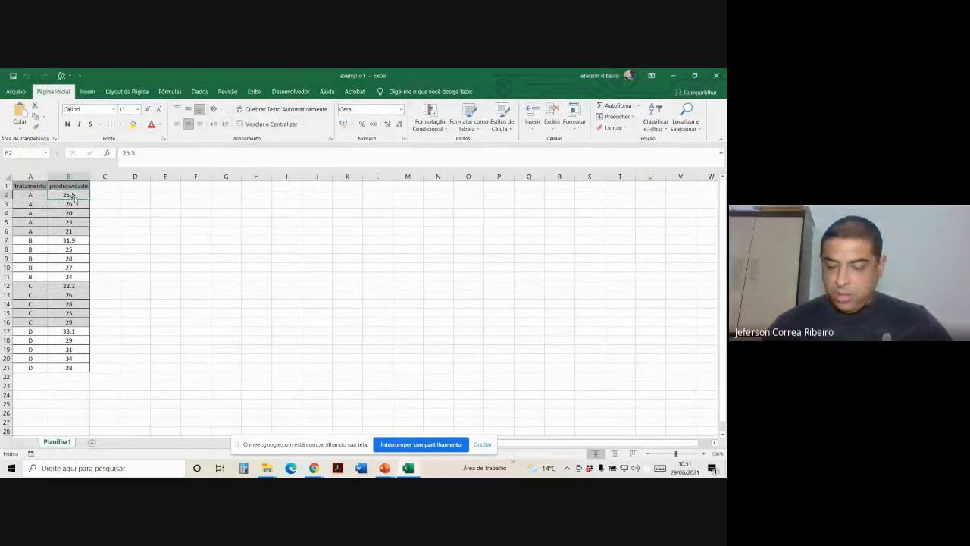
# Step: Set the first produtividade value of treatment A to 25 and of treatment B to 31
pyautogui.write('2')
pyautogui.press('Return')
pyautogui.press('Return')
pyautogui.press('Return')
pyautogui.press('Return')
pyautogui.press('Return')
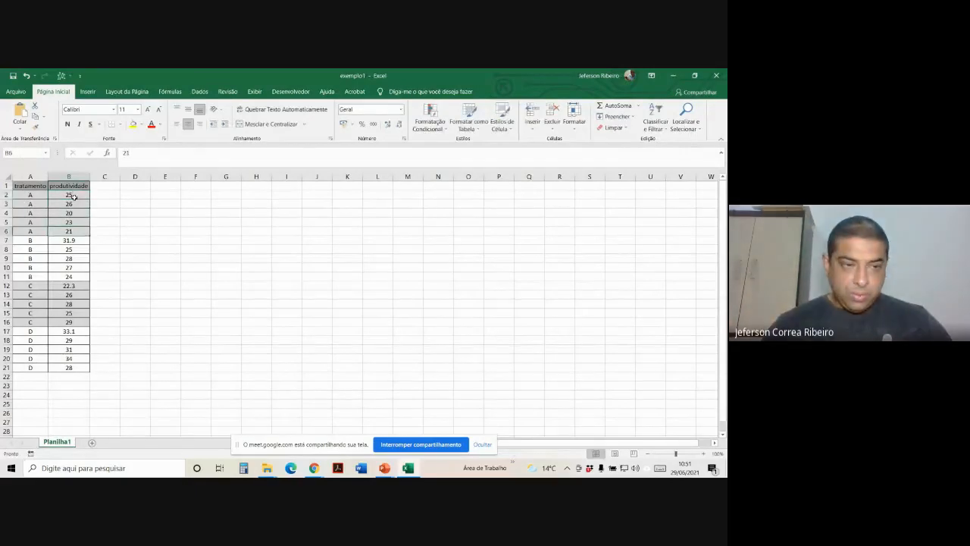
pyautogui.write('31')
pyautogui.press('Return')
pyautogui.press('Return')
pyautogui.press('Return')
pyautogui.press('Return')
pyautogui.press('Return')
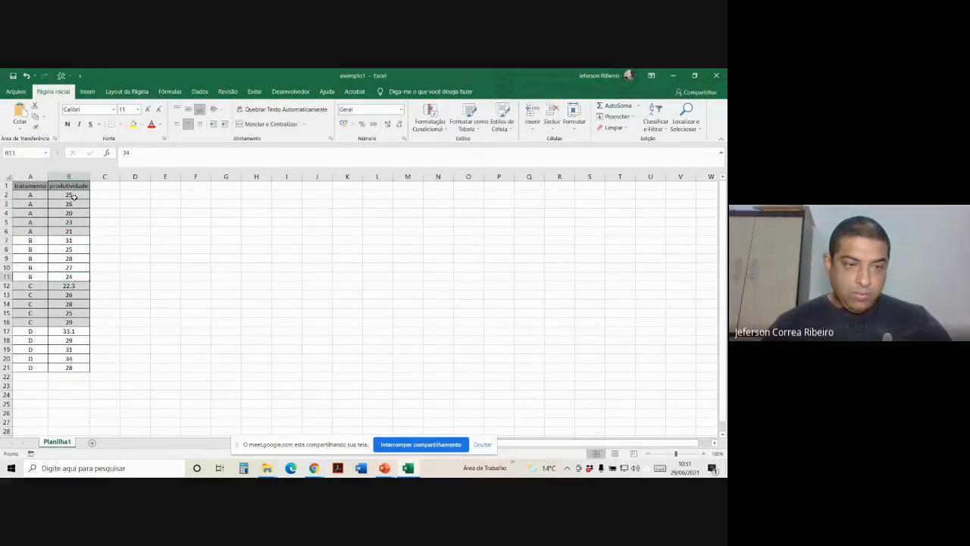
# Step: Set the first produtividade value of treatment C to 22 and of treatment D to 33
pyautogui.write('22')
pyautogui.press('Return')
pyautogui.press('Return')
pyautogui.press('Return')
pyautogui.press('Return')
pyautogui.press('Return')
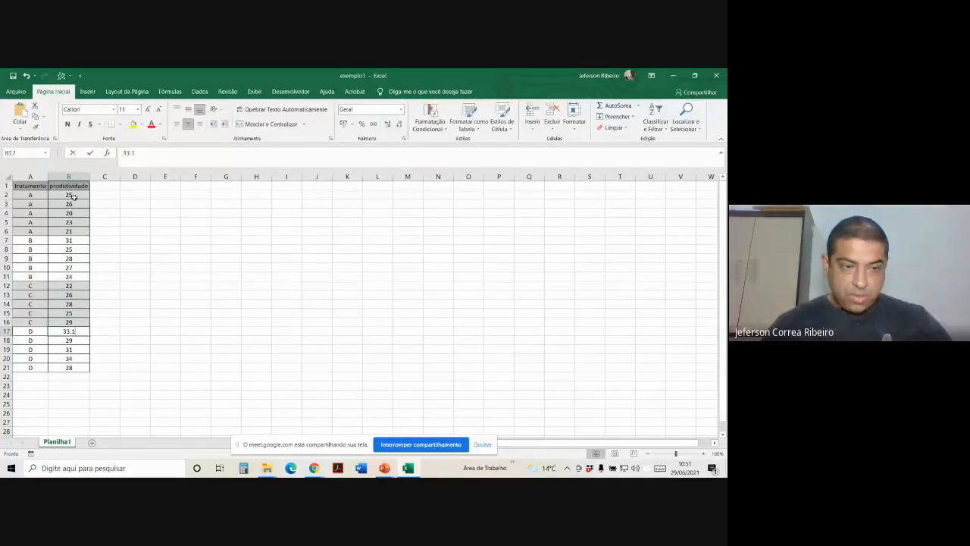
pyautogui.write('3')
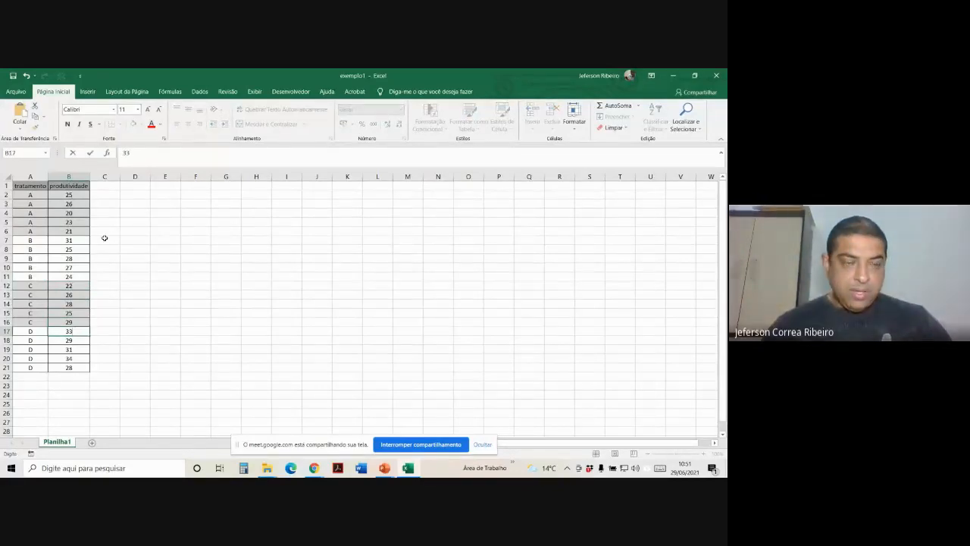
pyautogui.write('3')
pyautogui.click(138, 266)
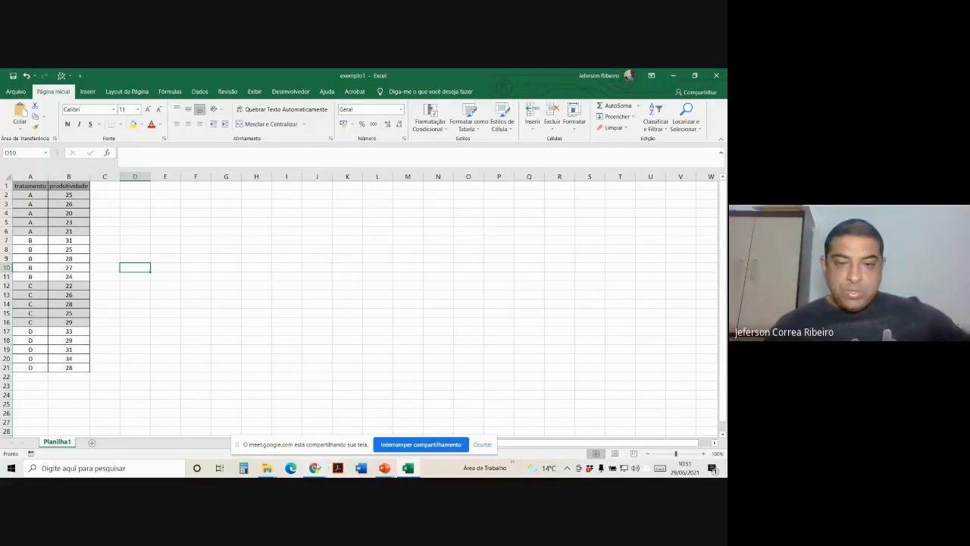
# Step: Return to SAS Studio in Chrome and examine the server files, the import settings and the WORK.IMPORT table in the generated code
pyautogui.click(315, 467)
pyautogui.click(300, 394)
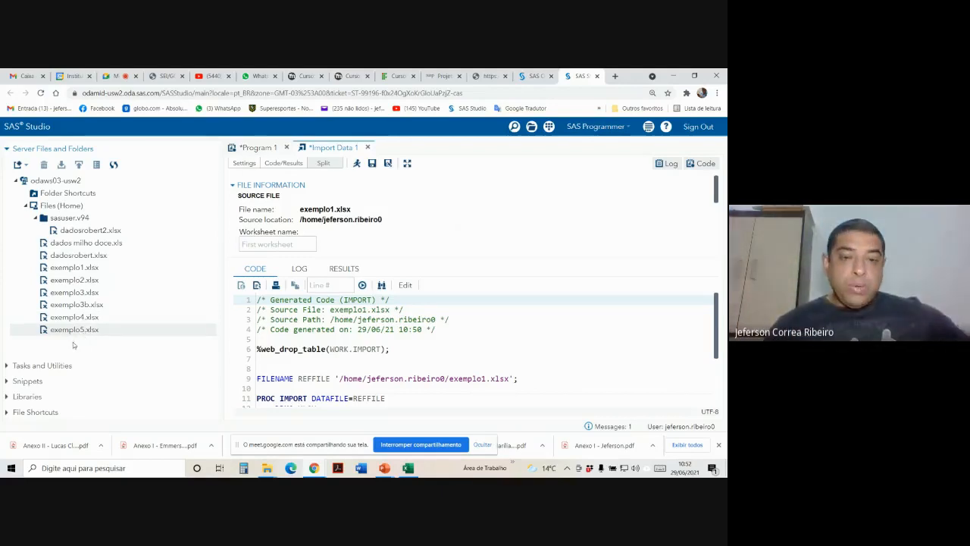
pyautogui.scroll(-3, 353, 328)
pyautogui.scroll(3, 352, 328)
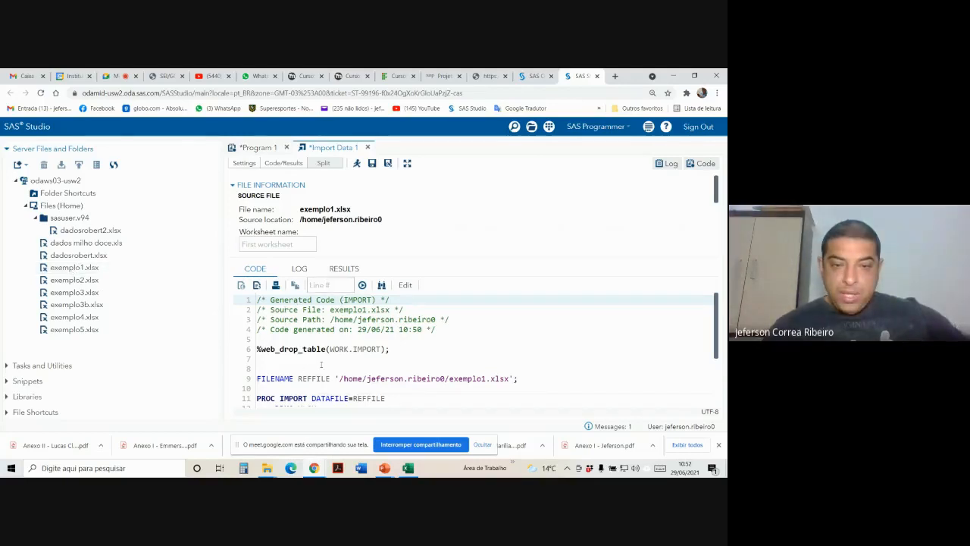
pyautogui.click(348, 349)
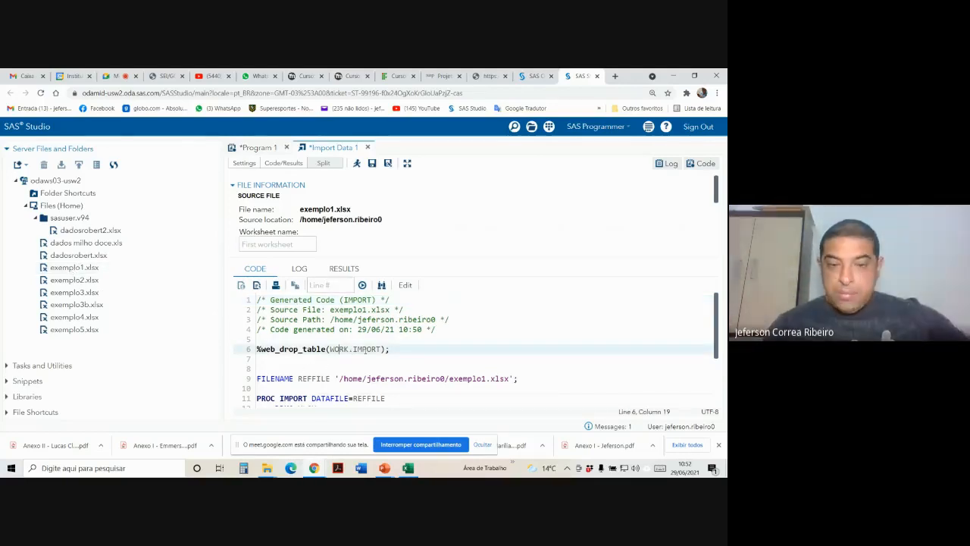
pyautogui.moveTo(354, 349); pyautogui.dragTo(336, 349)
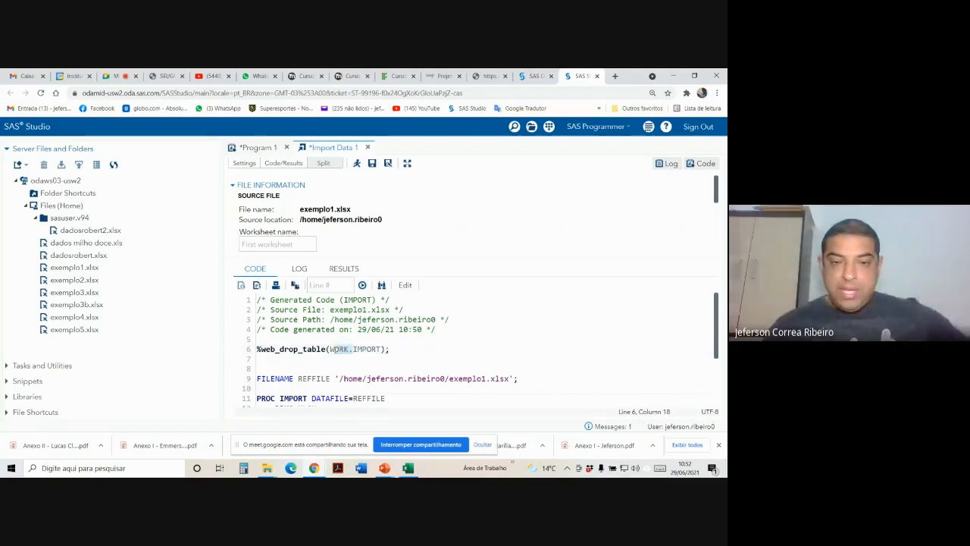
pyautogui.scroll(-3, 307, 349)
pyautogui.scroll(3, 307, 348)
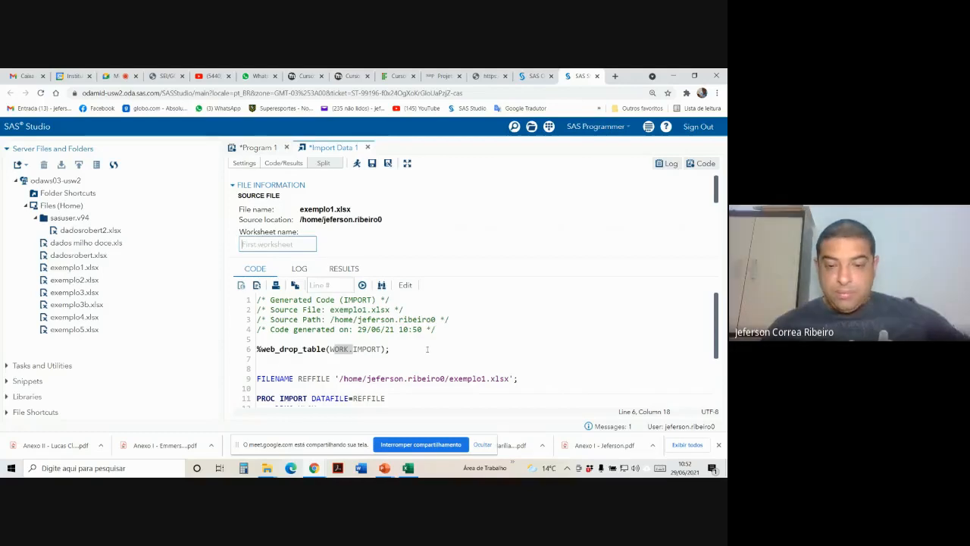
# Step: Switch to exemplo1 in Excel, add the worksheets Planilha2 and Planilha3, and go back to Planilha1
pyautogui.click(410, 469)
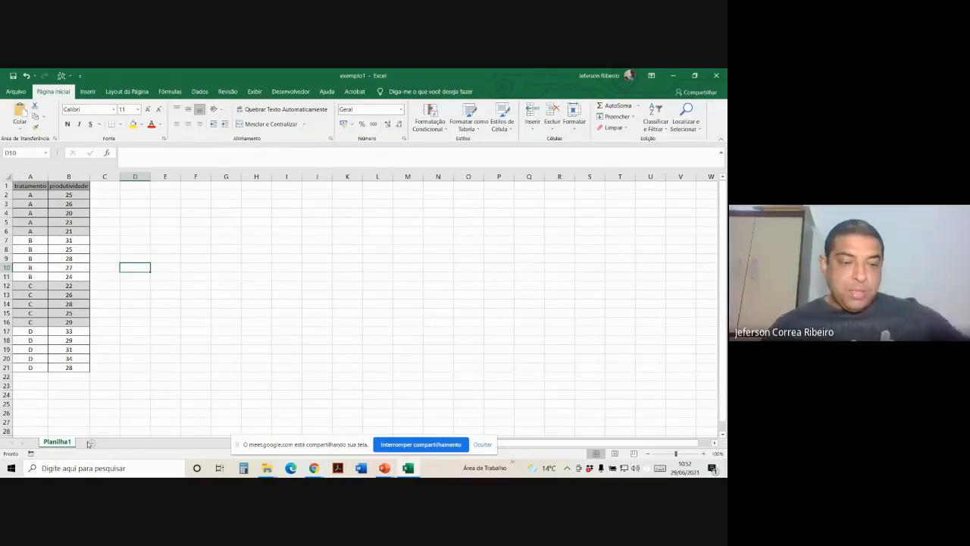
pyautogui.click(89, 443)
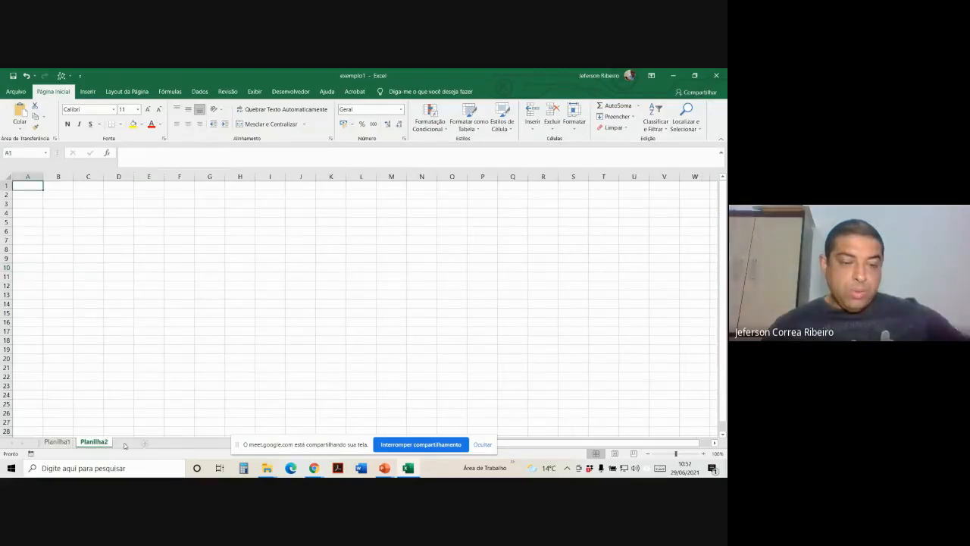
pyautogui.click(127, 444)
pyautogui.click(64, 437)
pyautogui.click(67, 443)
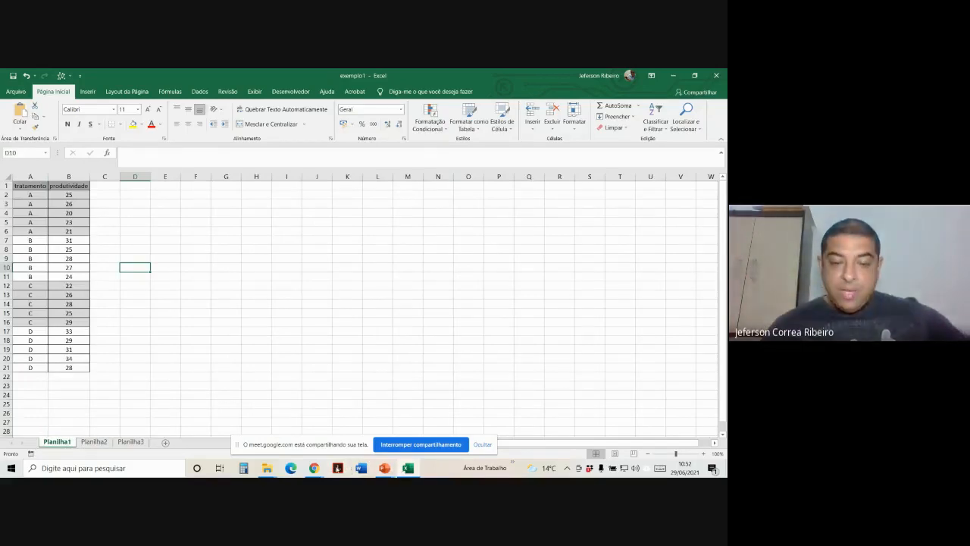
# Step: Return to SAS Studio in Chrome and set the import's worksheet name to Planilha1
pyautogui.moveTo(324, 465)
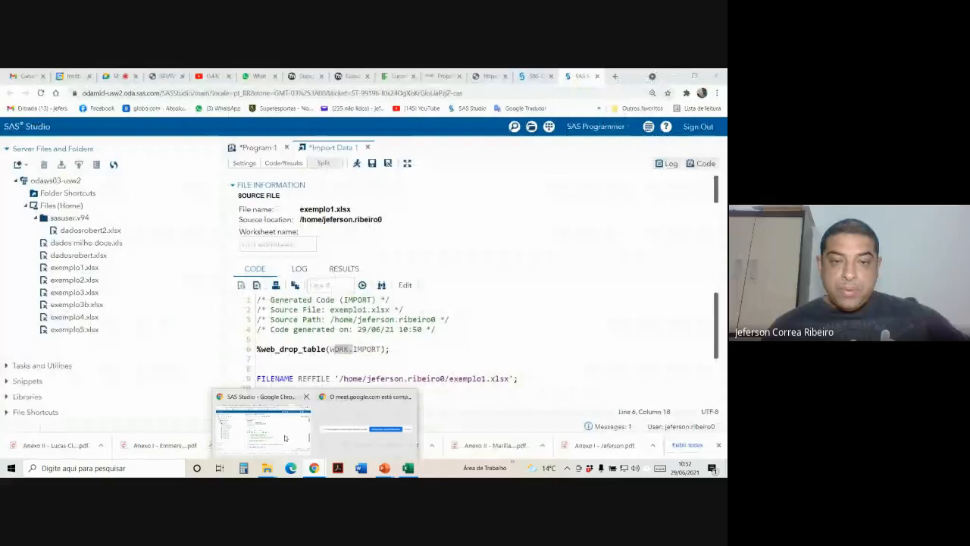
pyautogui.click(284, 438)
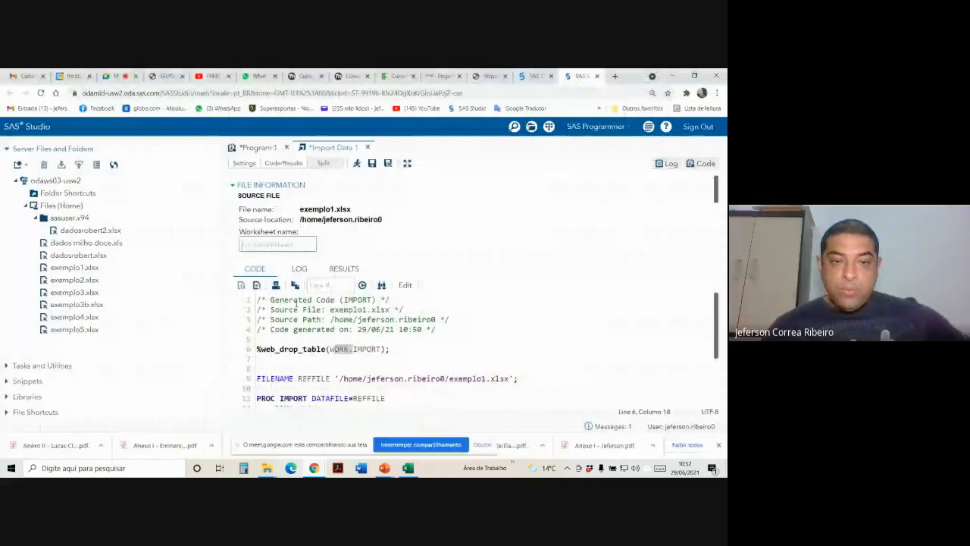
pyautogui.click(271, 246)
pyautogui.write('Pl')
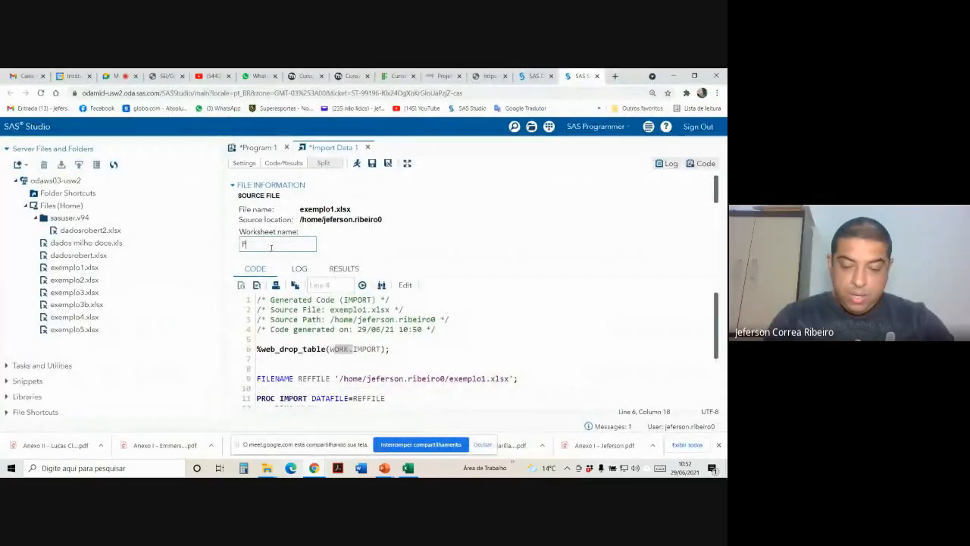
pyautogui.write('an')
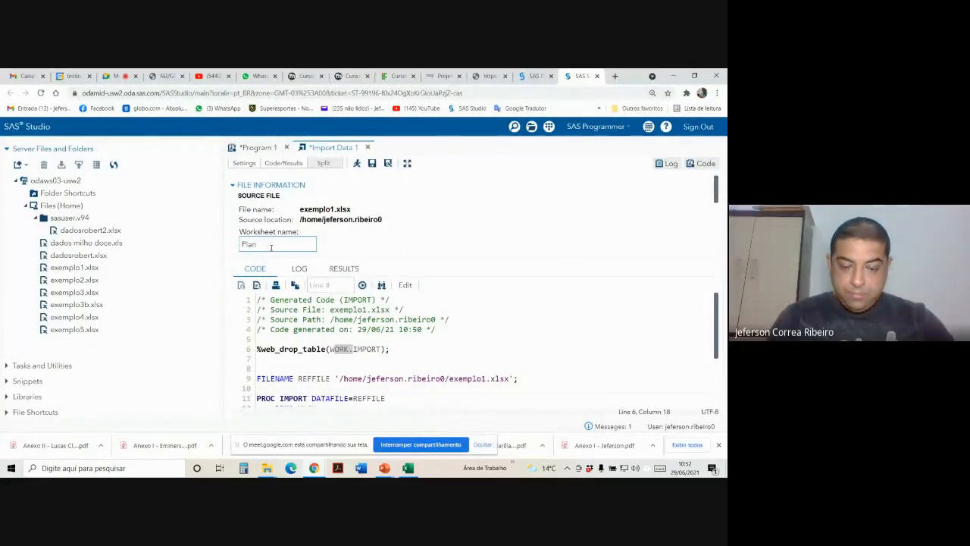
pyautogui.write('ilha')
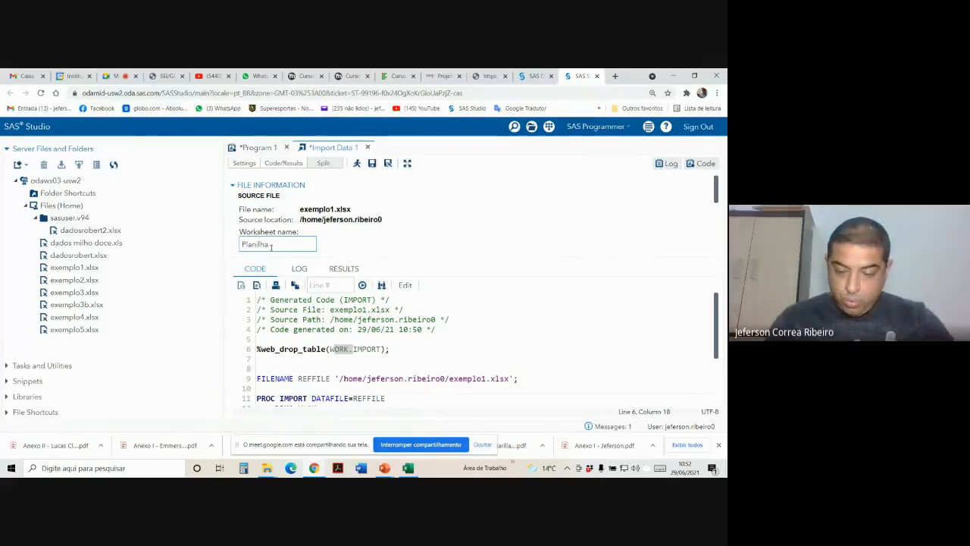
pyautogui.write('1')
pyautogui.click(356, 260)
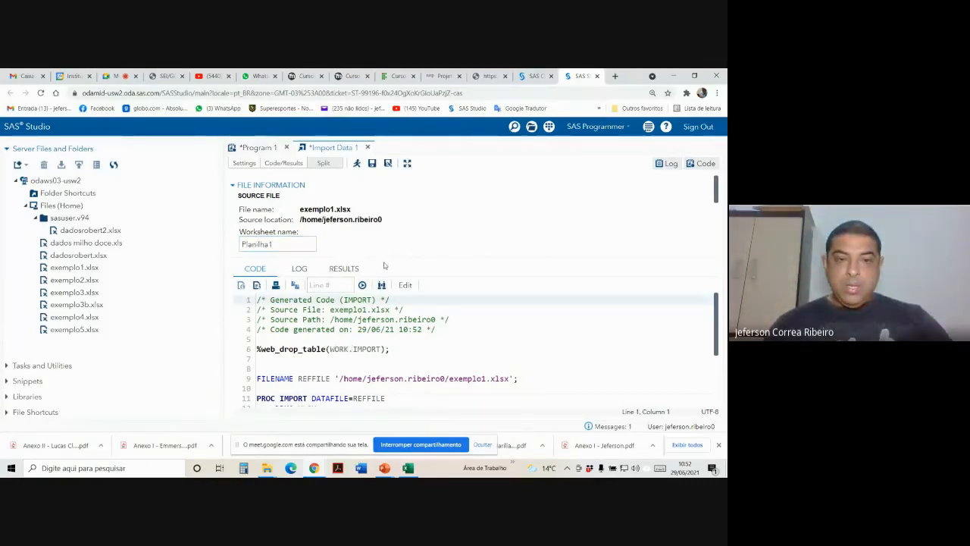
# Step: Review the import's source, output and file type options, and open the generated code as an editable program
pyautogui.scroll(-1, 295, 256)
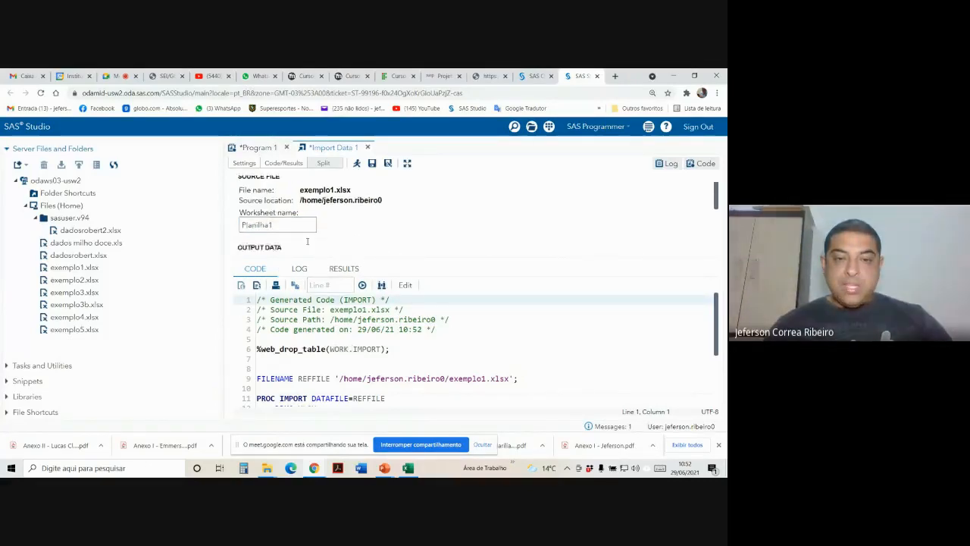
pyautogui.scroll(-3, 296, 258)
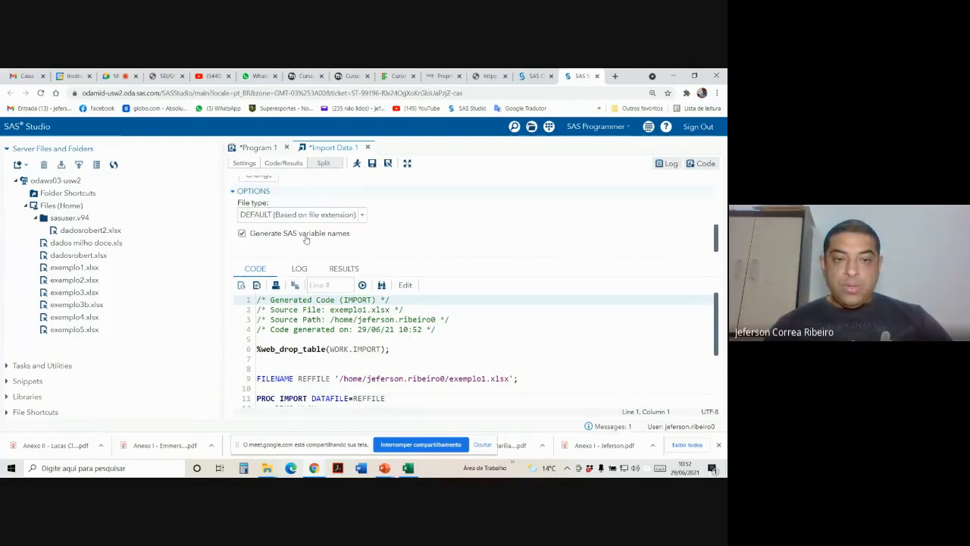
pyautogui.scroll(5, 306, 236)
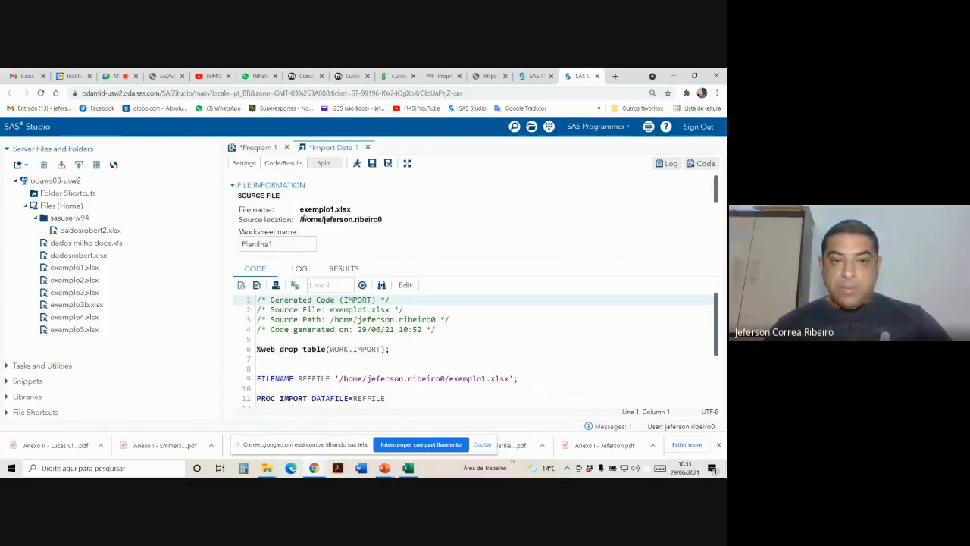
pyautogui.scroll(-3, 340, 308)
pyautogui.scroll(3, 339, 308)
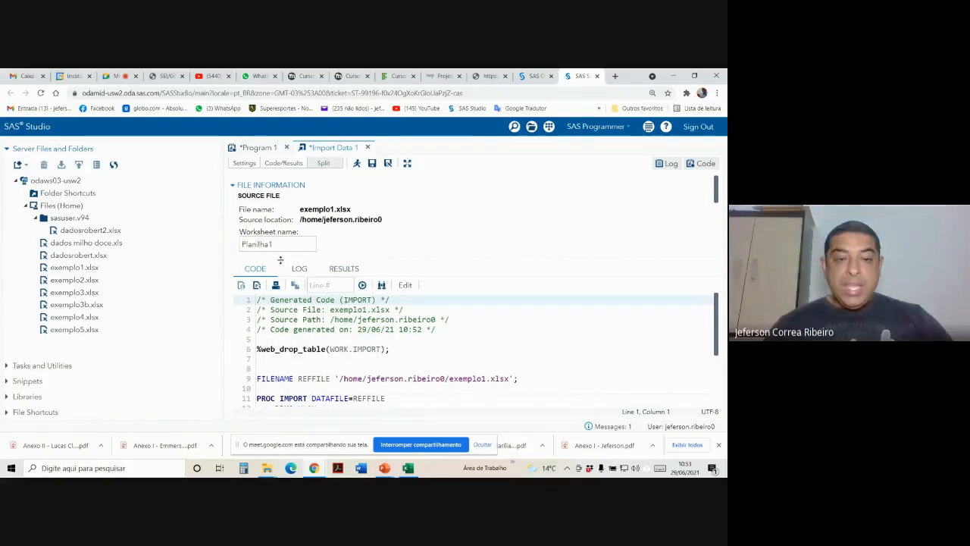
pyautogui.click(311, 311)
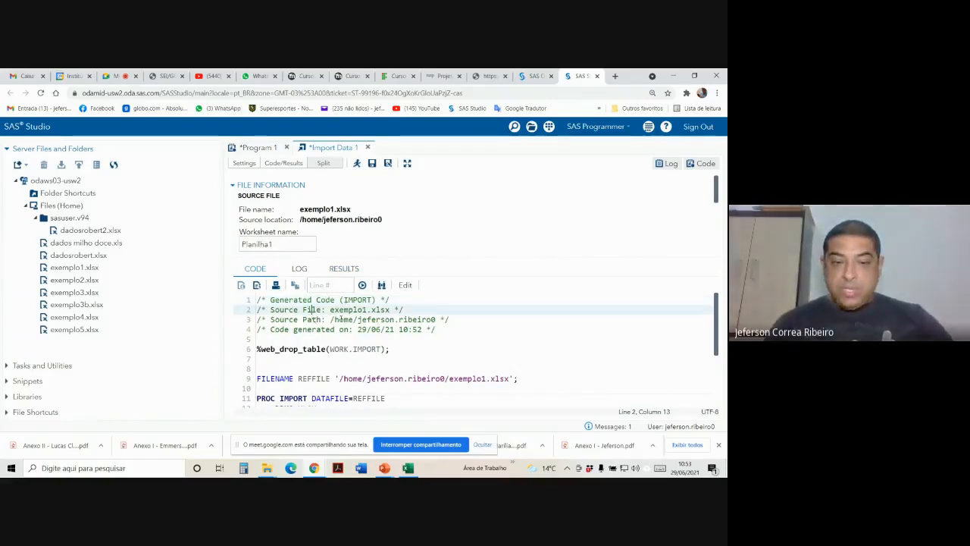
pyautogui.click(404, 286)
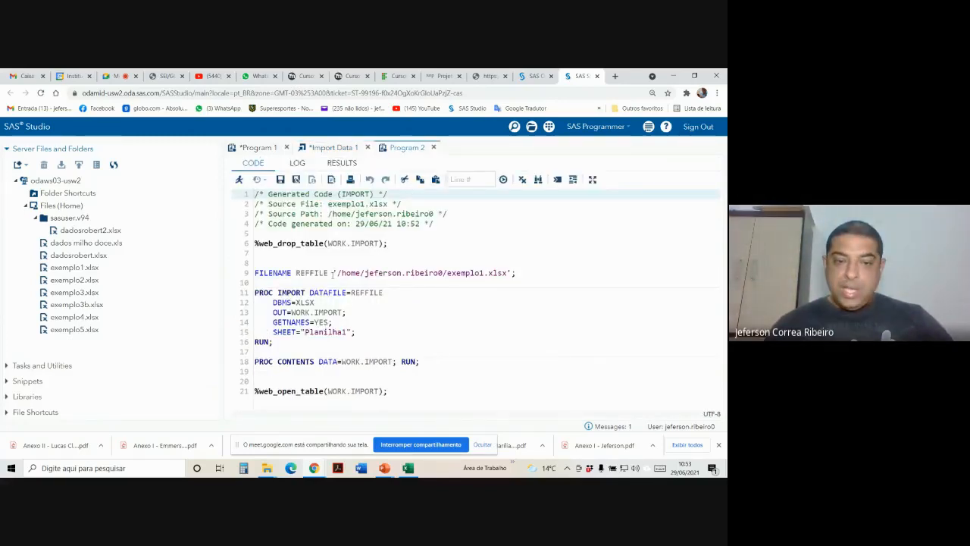
# Step: Add a blank line after the last statement, select the whole import program and run it
pyautogui.click(396, 392)
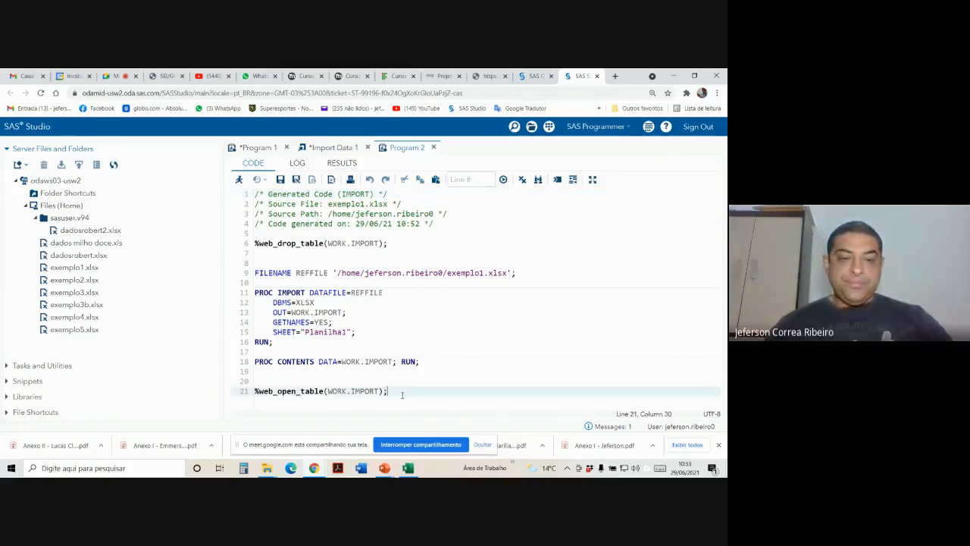
pyautogui.press('Return')
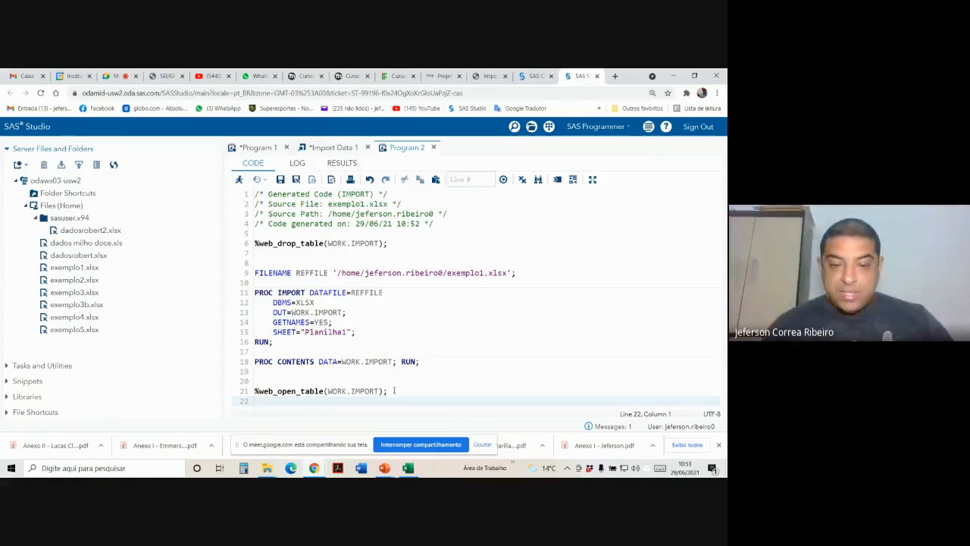
pyautogui.moveTo(394, 388); pyautogui.dragTo(212, 182)
pyautogui.click(239, 180)
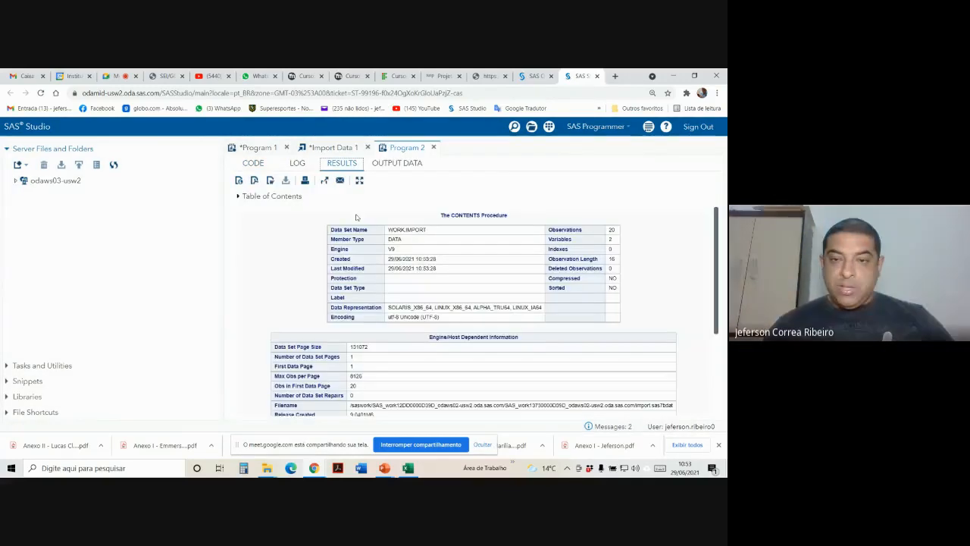
# Step: Check the produtividade column of the import's output data, and save the exemplo1 workbook in Excel
pyautogui.click(394, 165)
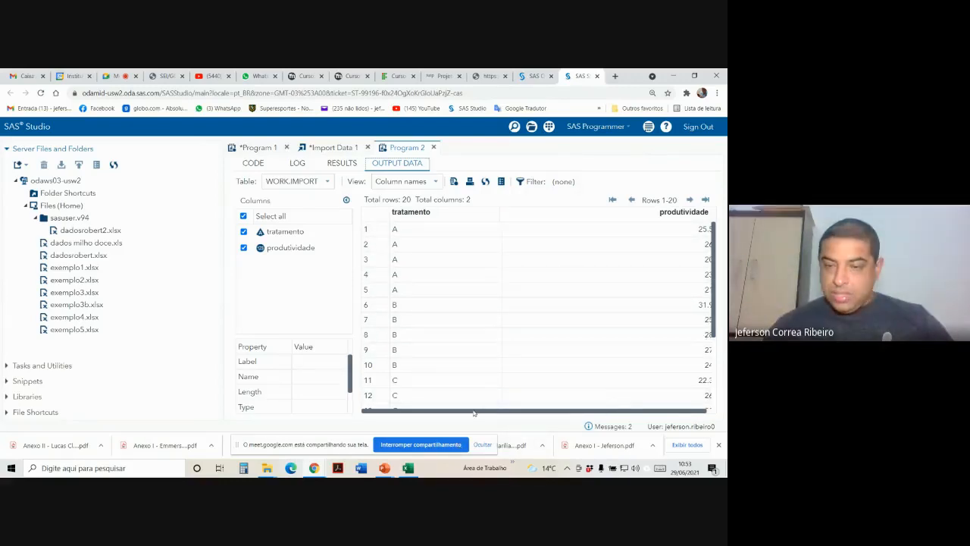
pyautogui.moveTo(474, 412); pyautogui.dragTo(552, 393)
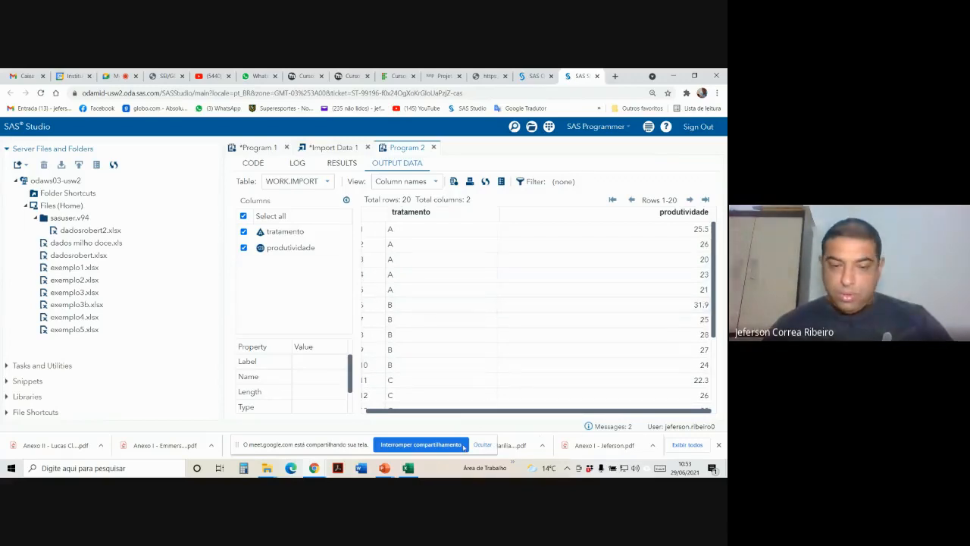
pyautogui.click(408, 467)
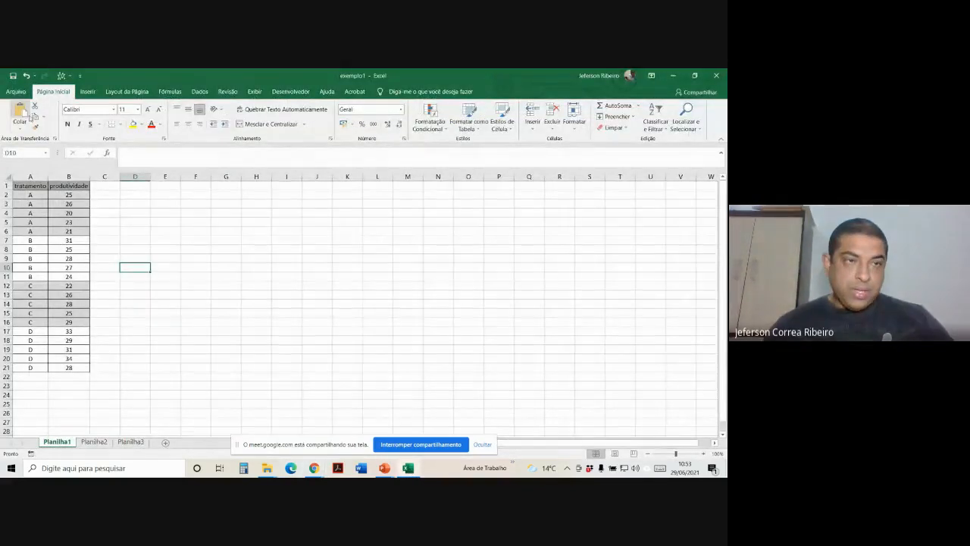
pyautogui.click(14, 78)
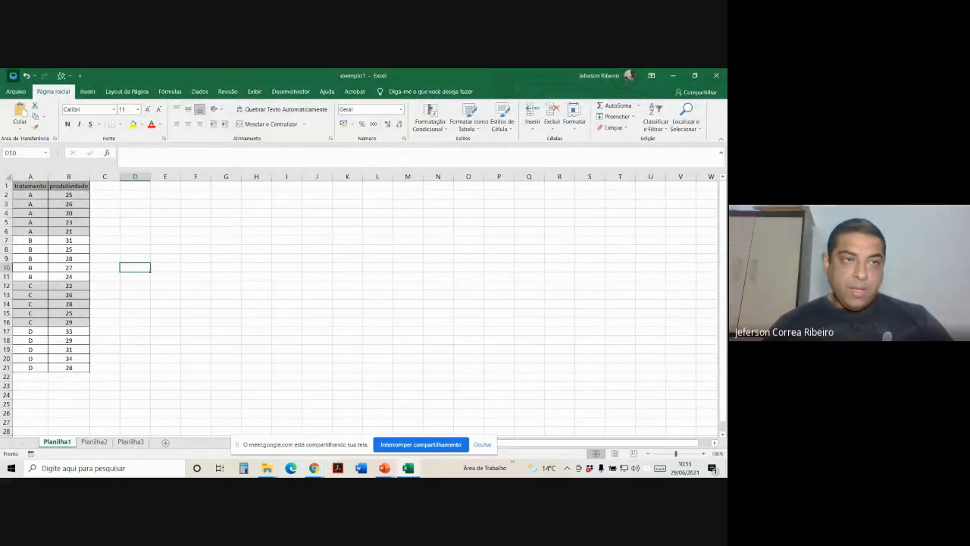
# Step: Return to SAS Studio in Chrome, rerun the import program and inspect the first produtividade value in its output data
pyautogui.moveTo(318, 467)
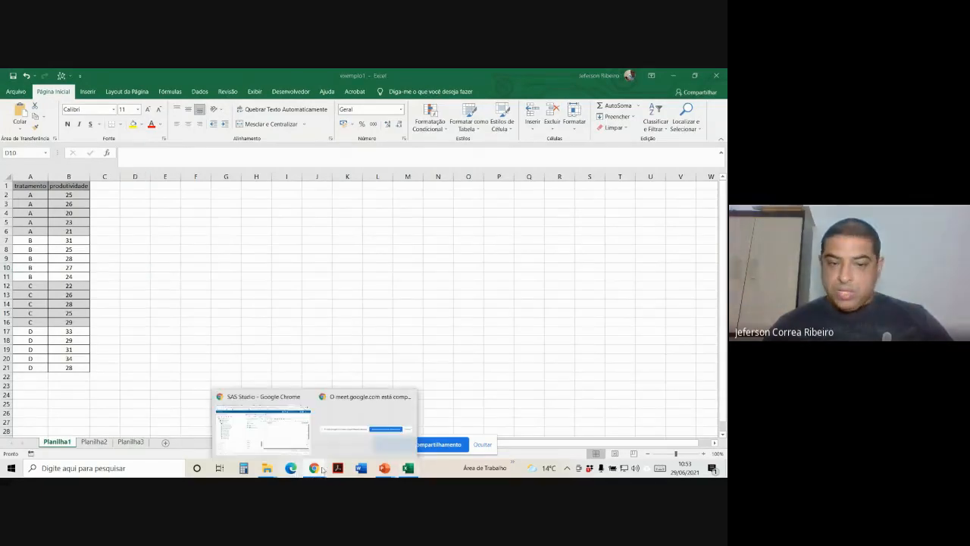
pyautogui.click(305, 394)
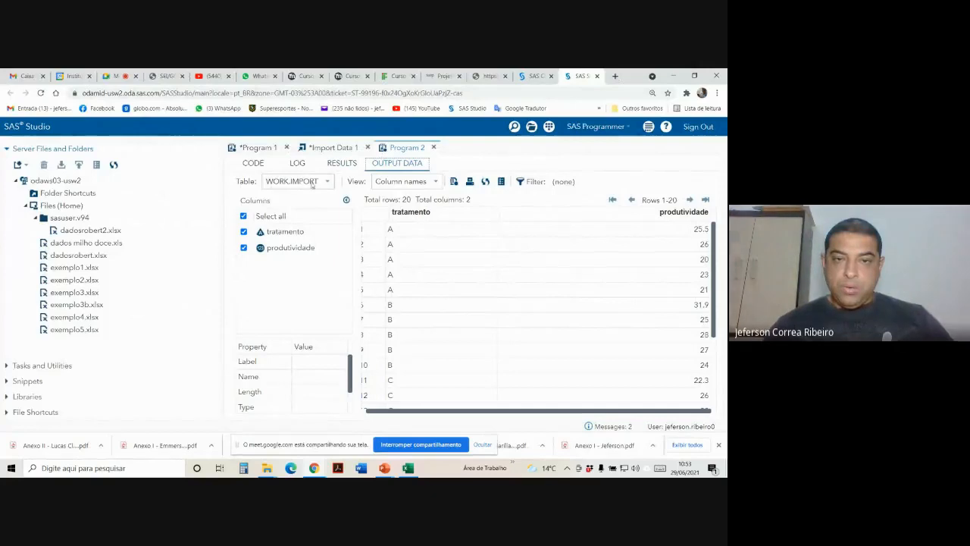
pyautogui.click(264, 163)
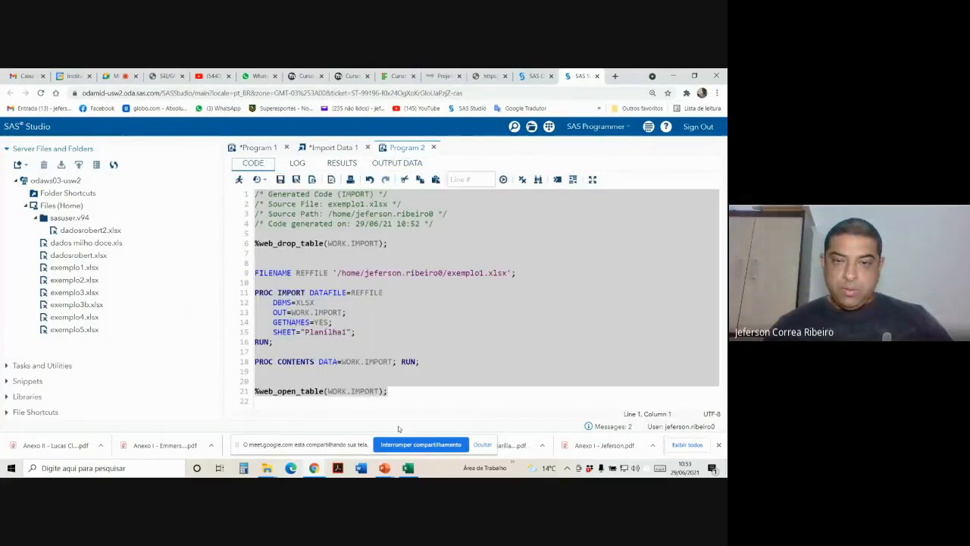
pyautogui.click(238, 180)
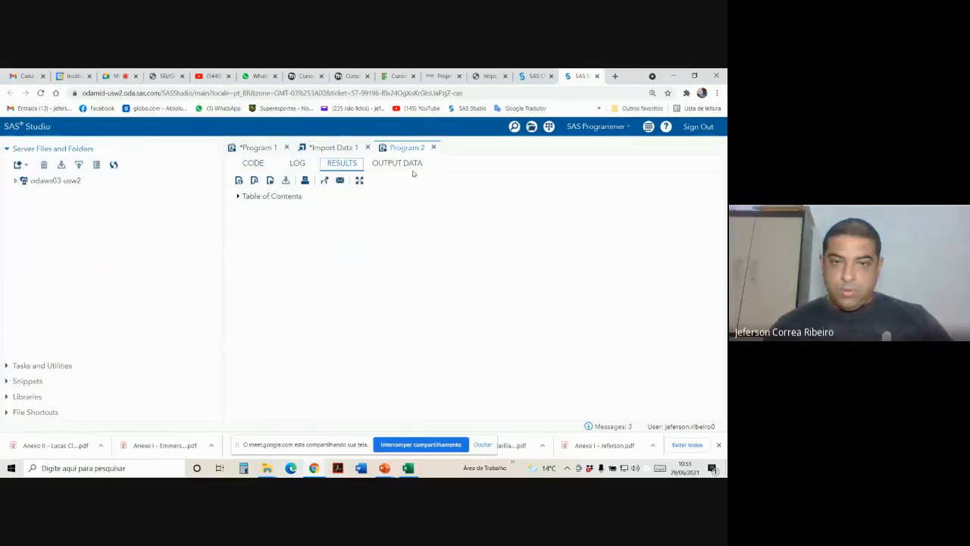
pyautogui.click(397, 163)
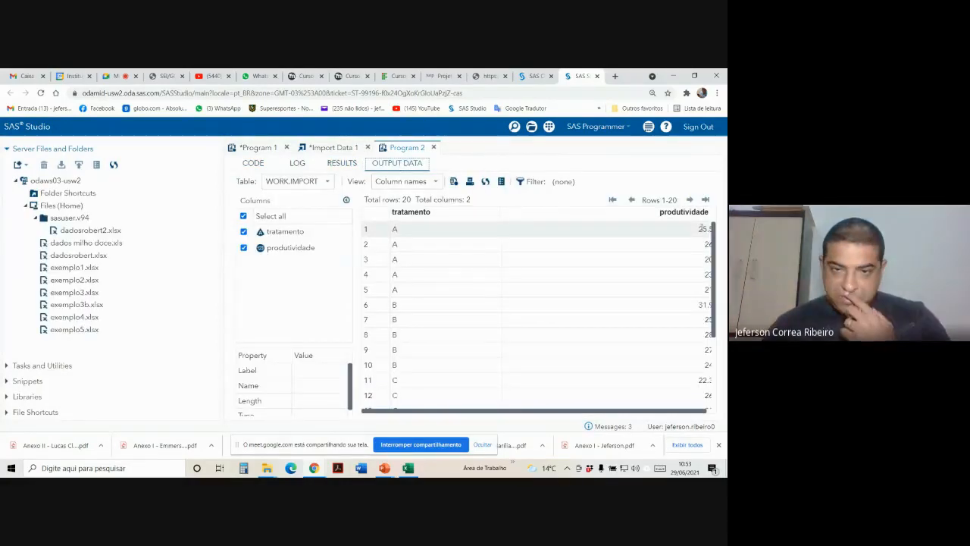
pyautogui.doubleClick(701, 228)
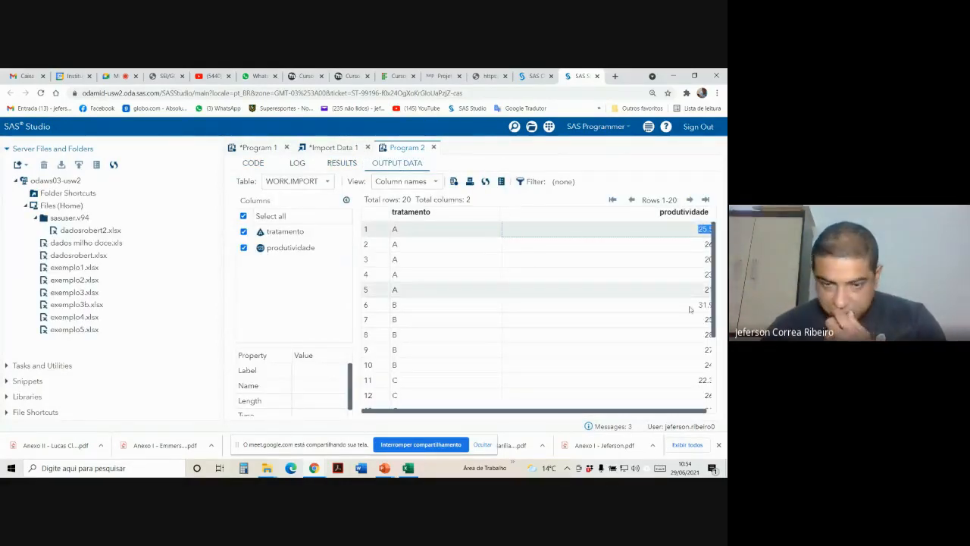
# Step: Delete exemplo1.xlsx from the server's home files
pyautogui.click(77, 271)
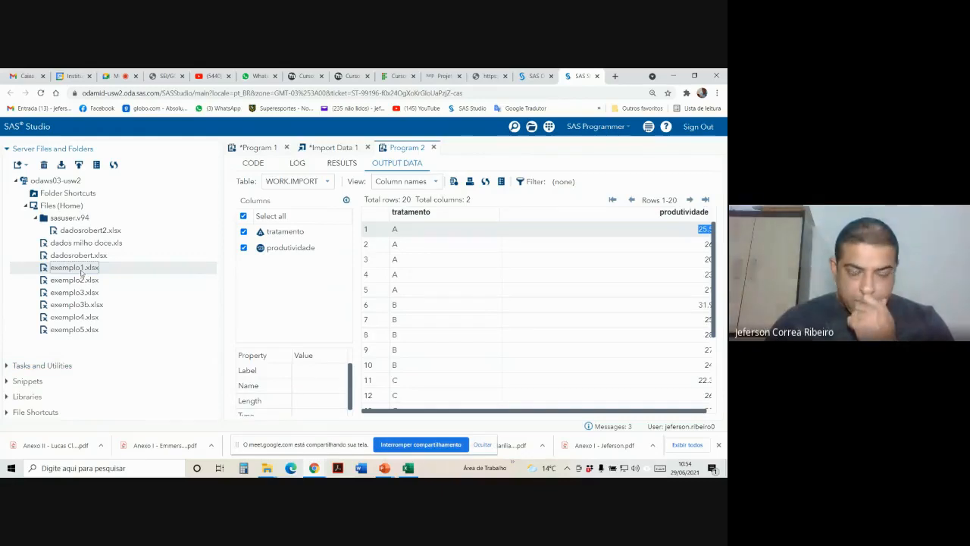
pyautogui.press('Delete')
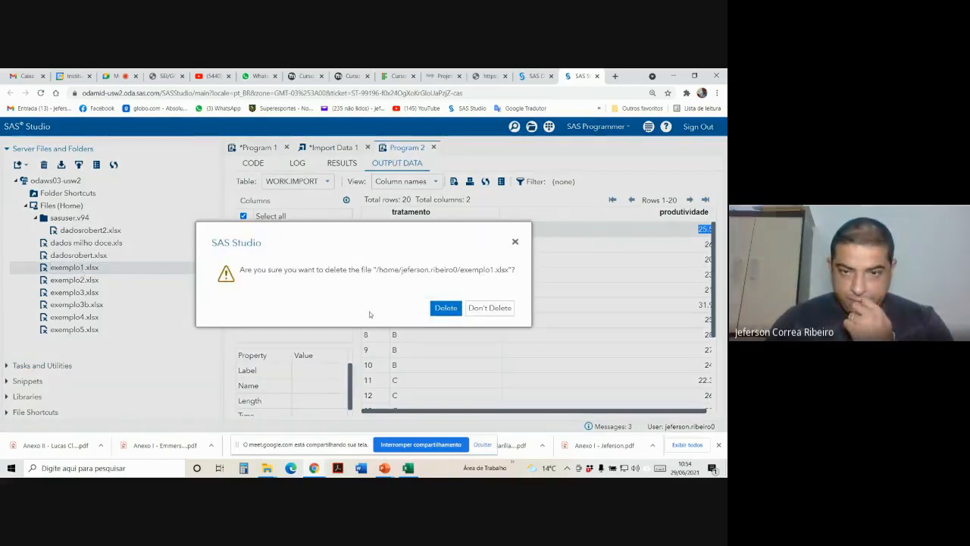
pyautogui.click(444, 308)
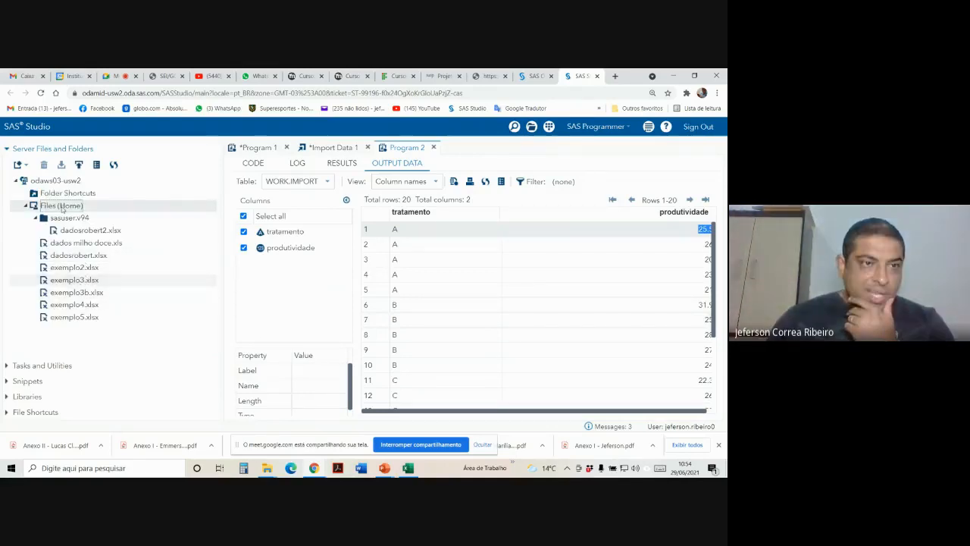
pyautogui.click(79, 164)
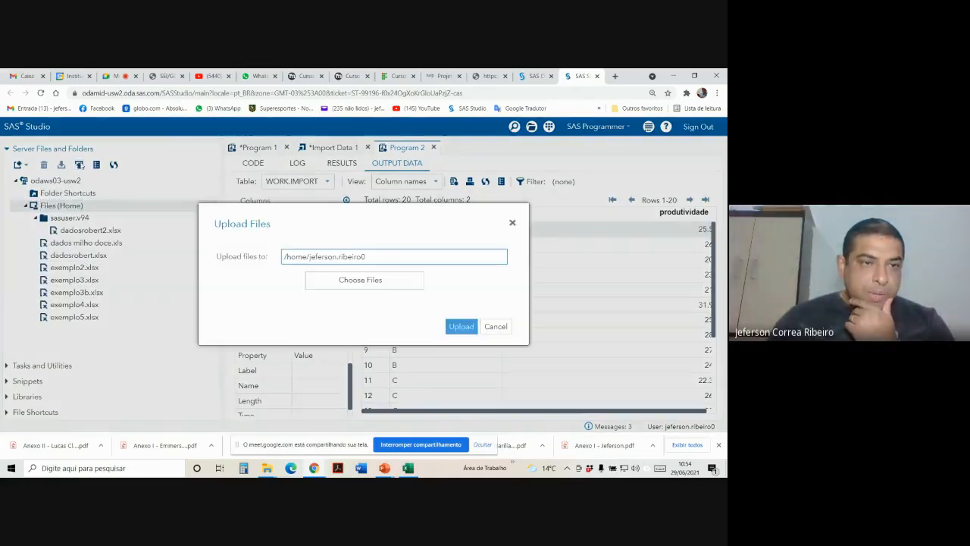
pyautogui.click(376, 281)
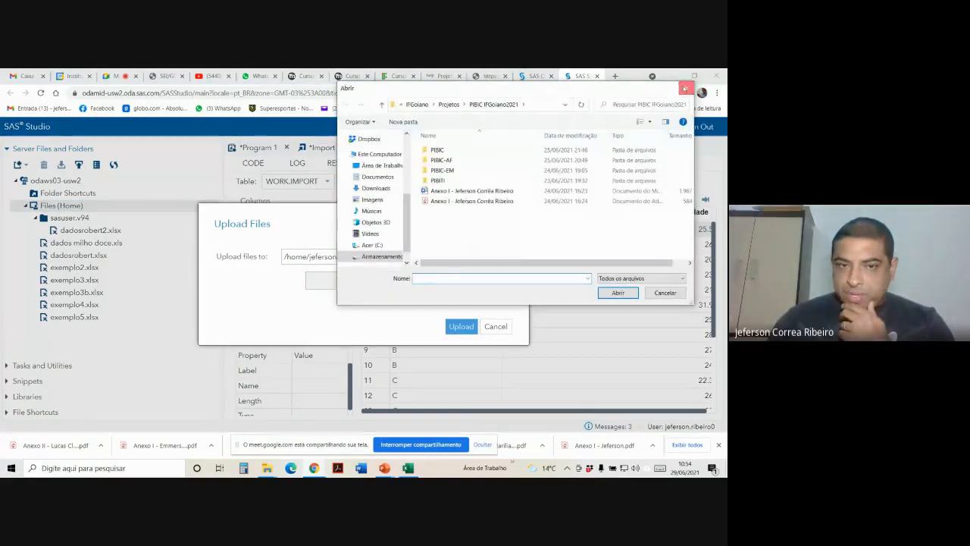
pyautogui.click(685, 89)
pyautogui.click(510, 226)
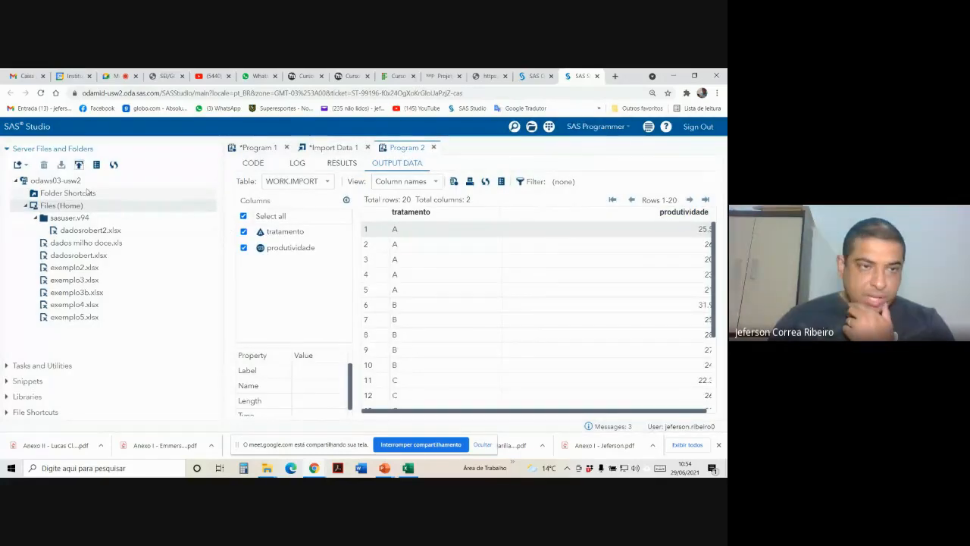
# Step: Upload exemplo1.xlsx from the 1Aula Pratica folder on drive D to the server's home folder
pyautogui.click(79, 164)
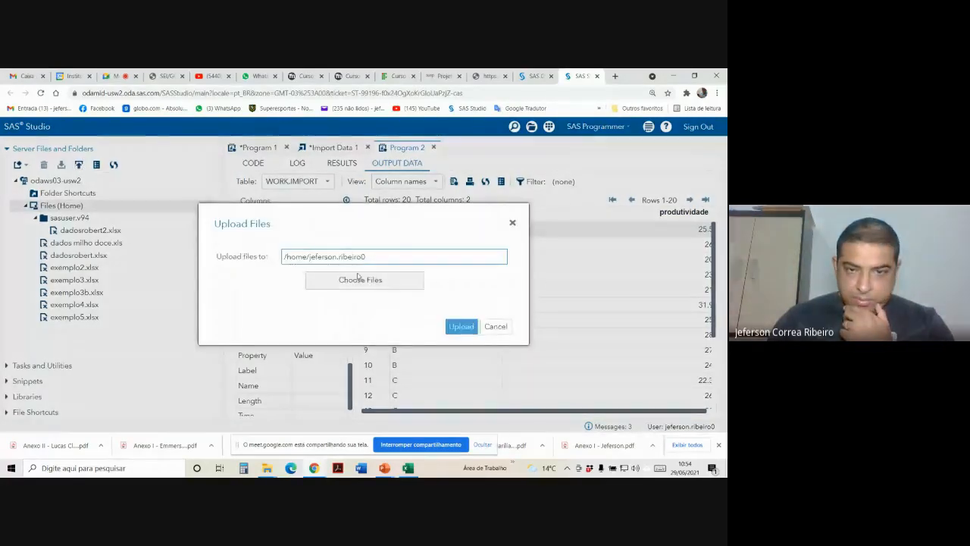
pyautogui.click(396, 285)
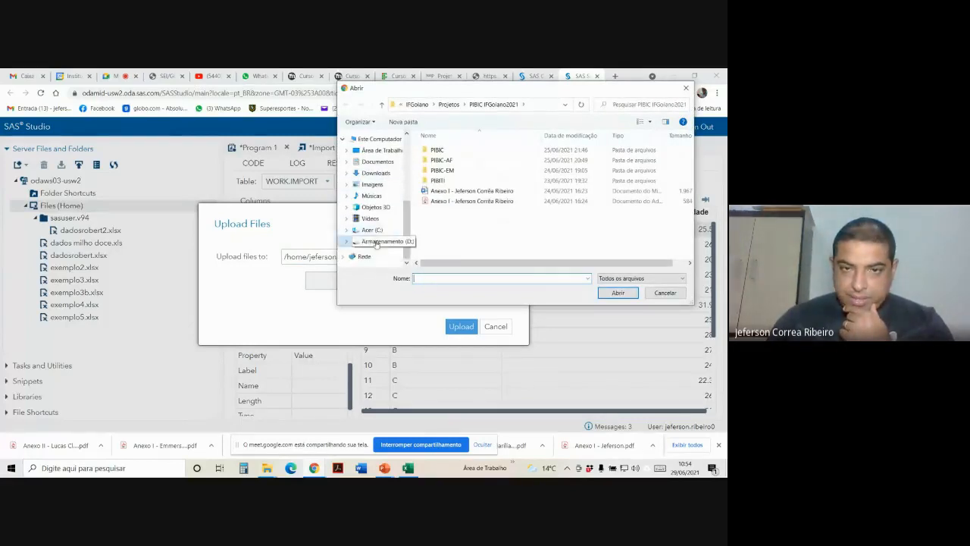
pyautogui.click(376, 242)
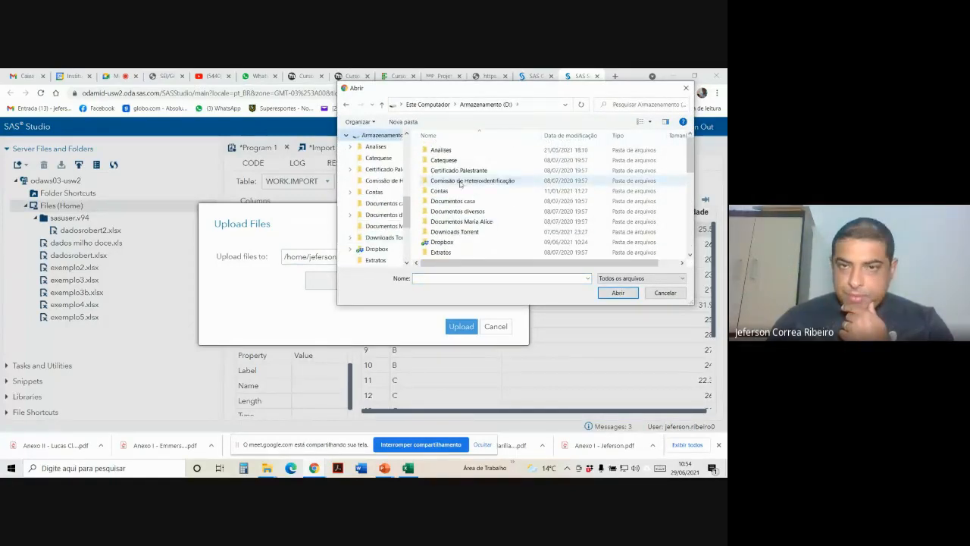
pyautogui.doubleClick(441, 149)
pyautogui.doubleClick(447, 150)
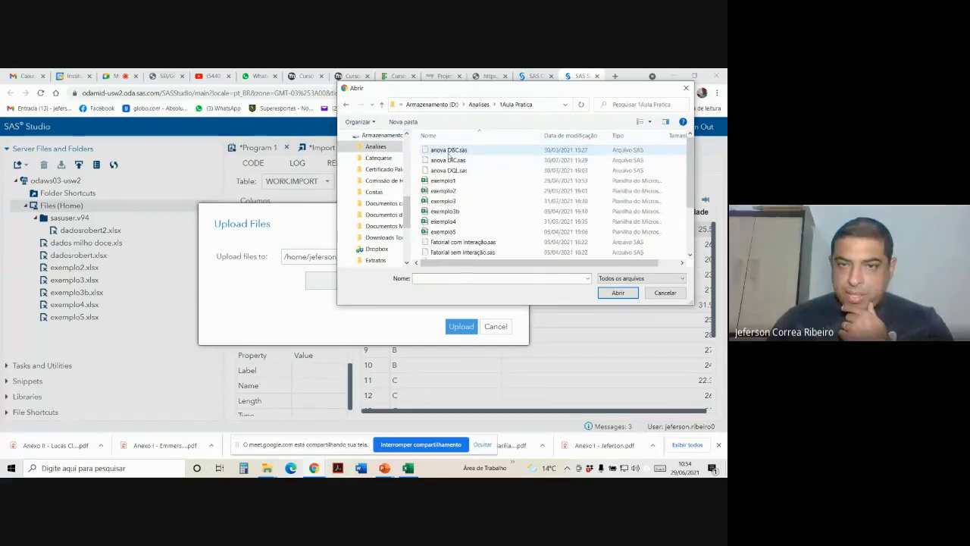
pyautogui.doubleClick(443, 181)
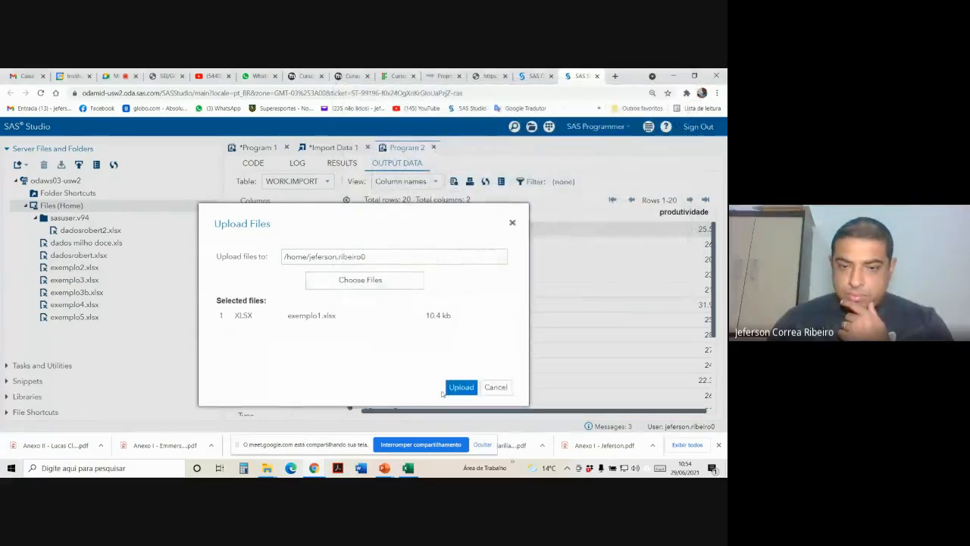
pyautogui.click(459, 387)
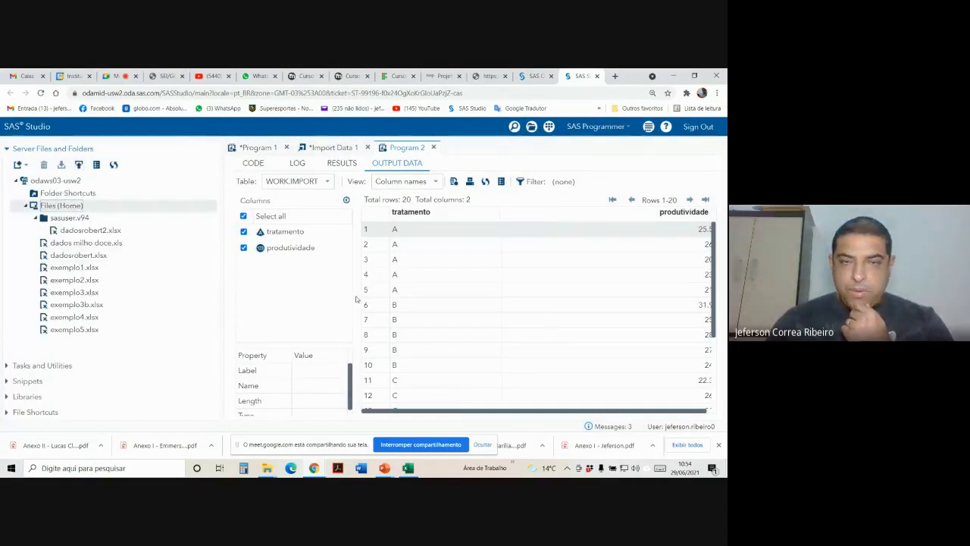
# Step: Run the generated import code of the uploaded exemplo1.xlsx as an editable program and check the produtividade column in its output data
pyautogui.doubleClick(73, 267)
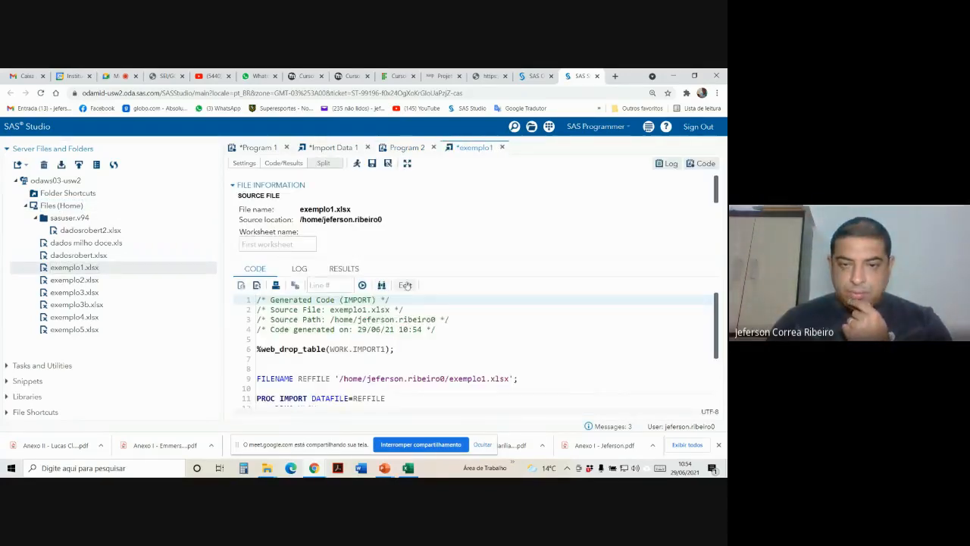
pyautogui.click(405, 284)
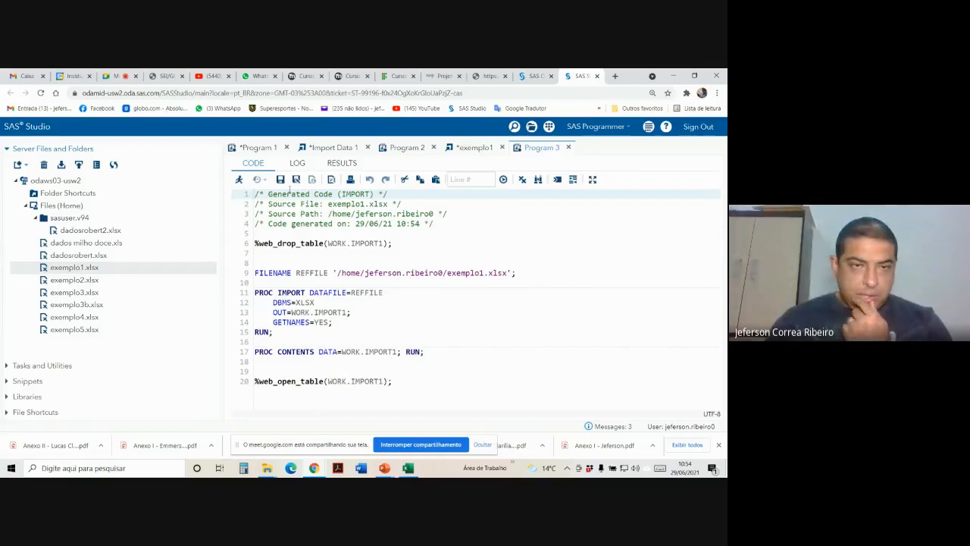
pyautogui.click(238, 179)
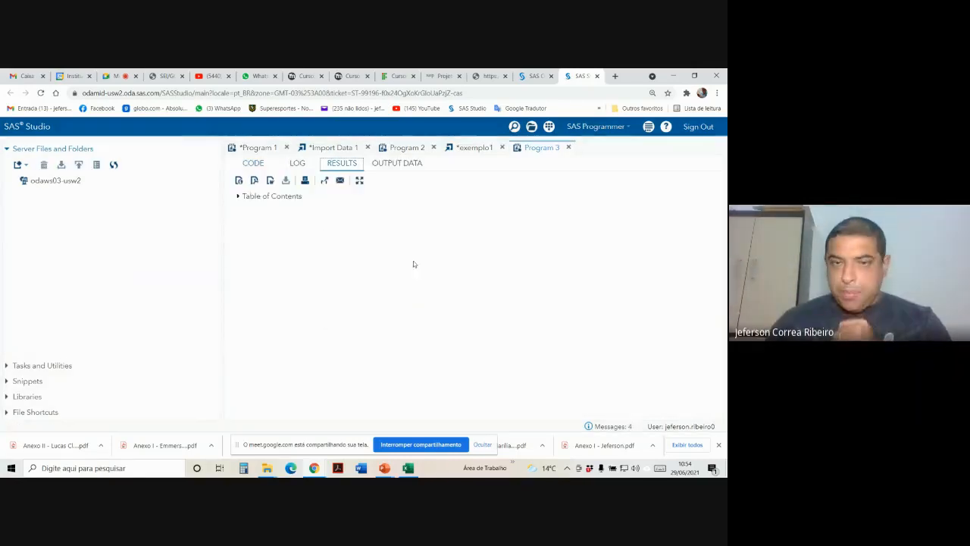
pyautogui.click(415, 165)
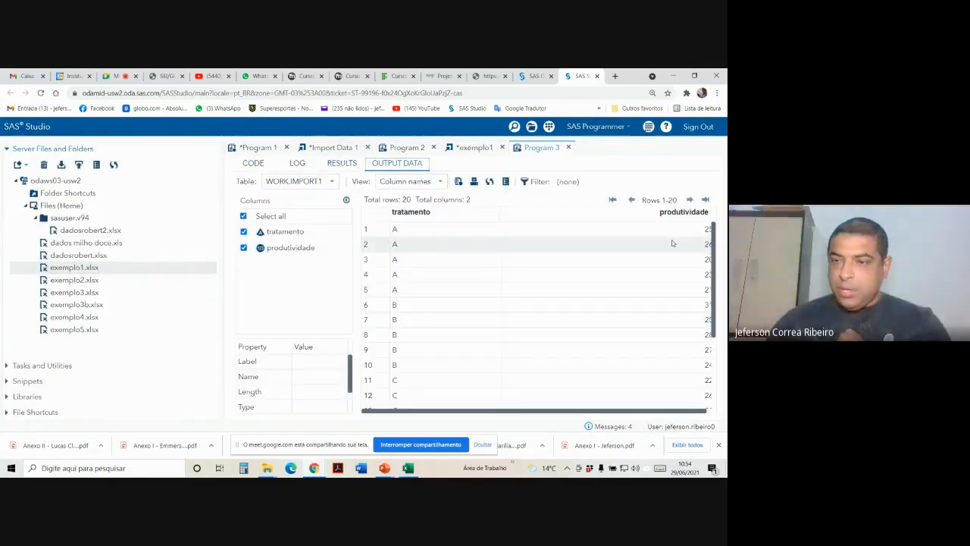
pyautogui.moveTo(572, 411); pyautogui.dragTo(587, 419)
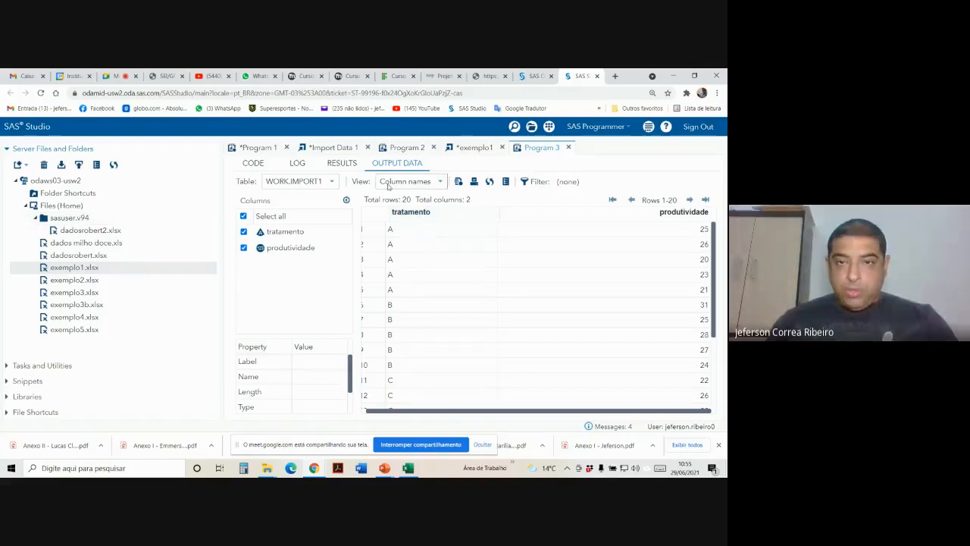
# Step: Close Program 2 and the exemplo1 import without saving them
pyautogui.click(435, 148)
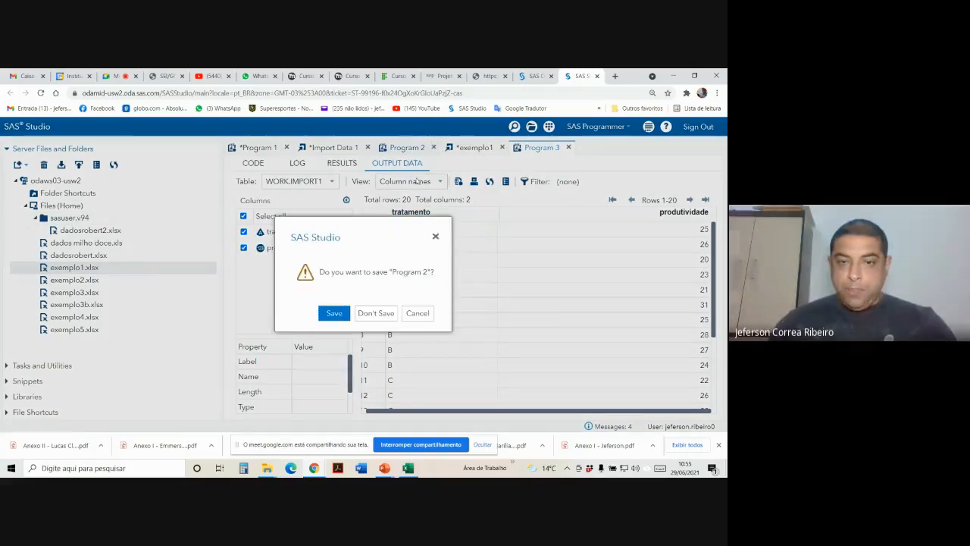
pyautogui.click(373, 313)
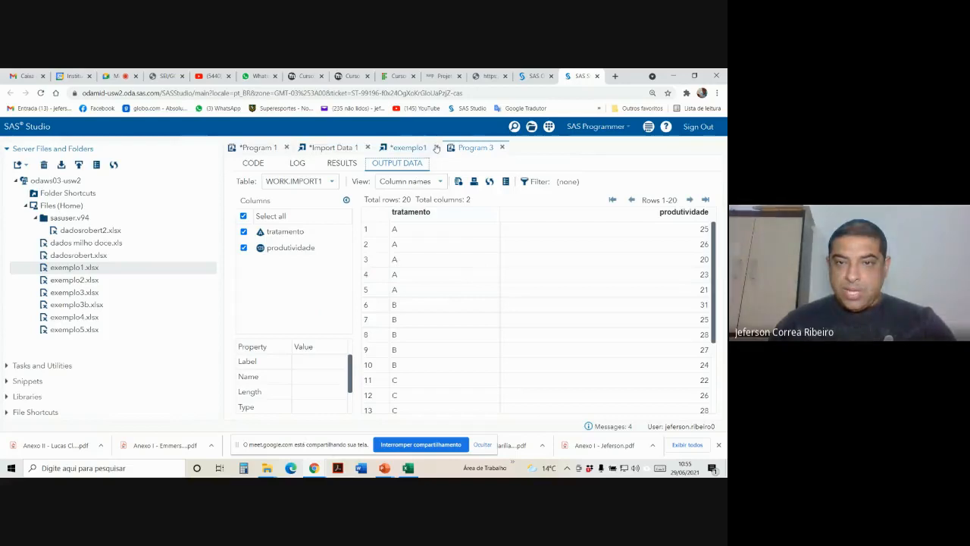
pyautogui.click(436, 147)
pyautogui.click(373, 313)
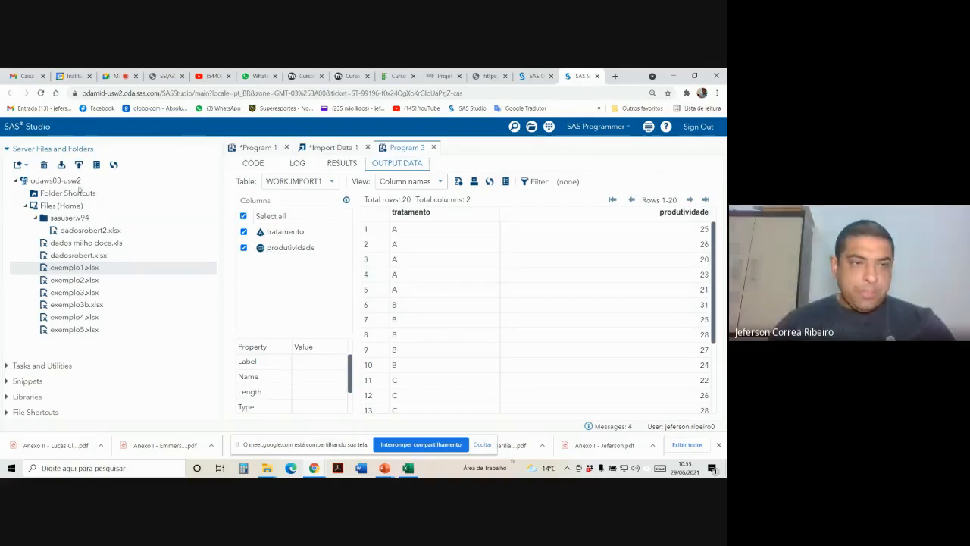
# Step: Begin a new "proc means data" statement at the end of the Program 3 code, below the %web_open_table line
pyautogui.click(253, 164)
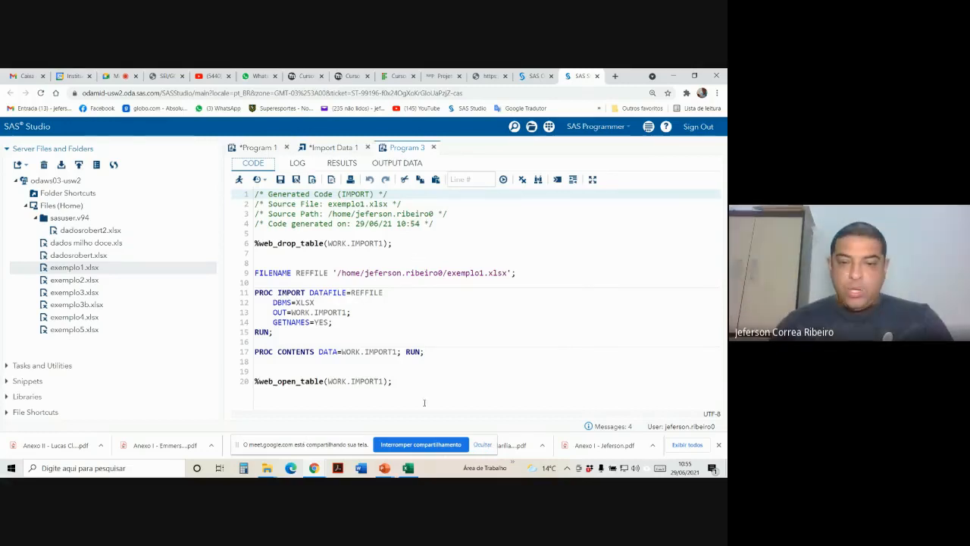
pyautogui.click(404, 380)
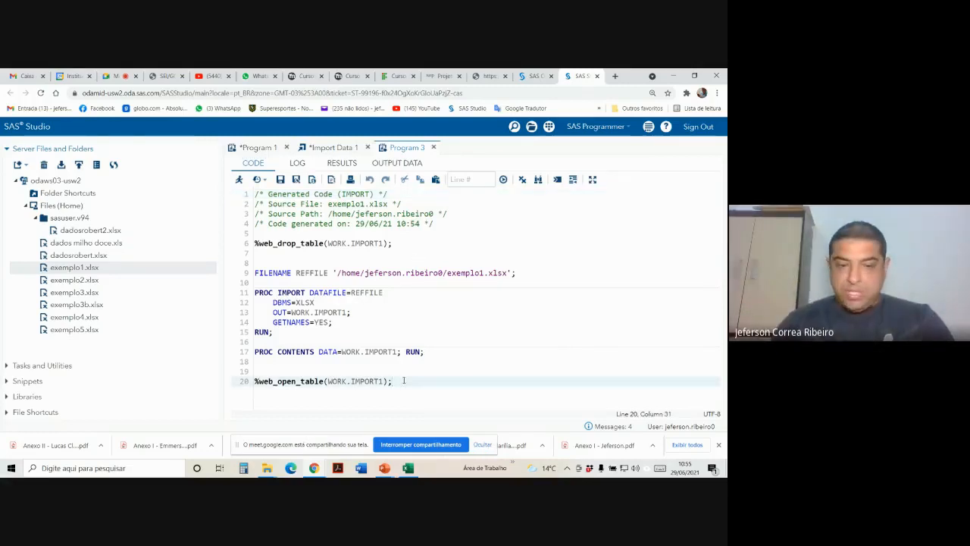
pyautogui.press('Return')
pyautogui.press('Return')
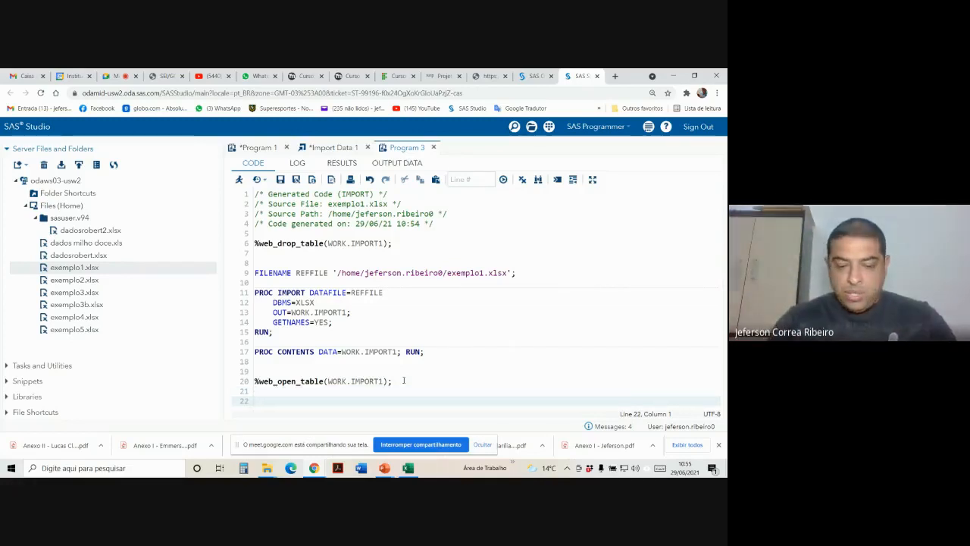
pyautogui.write('proc ')
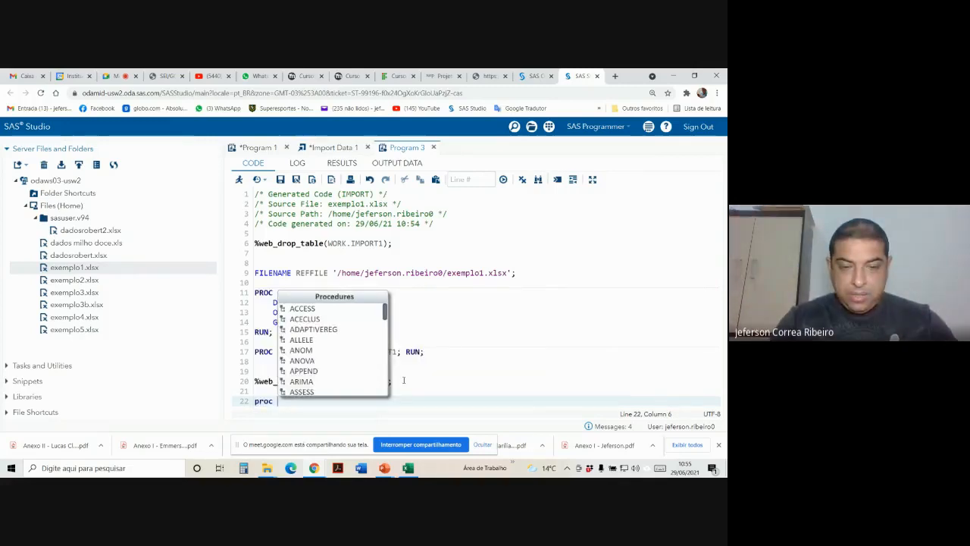
pyautogui.write('means ')
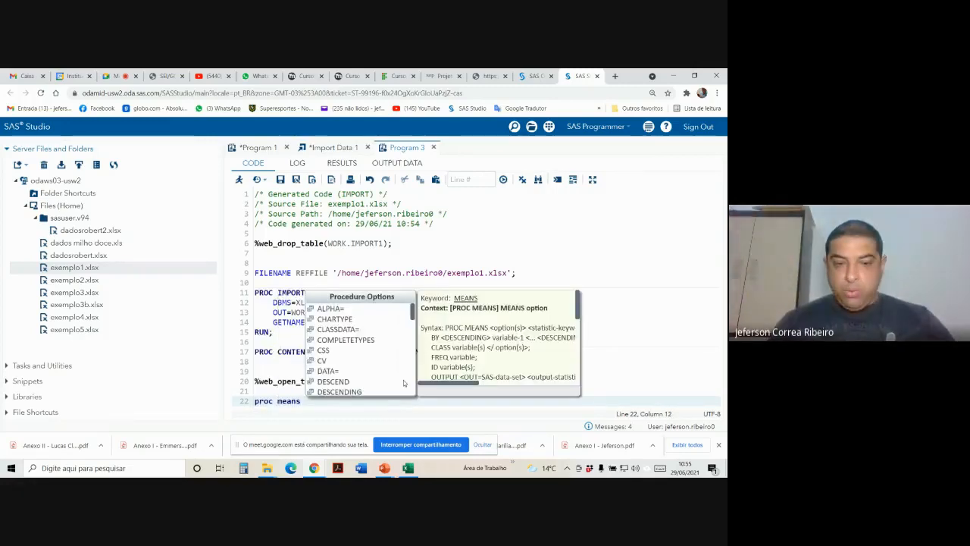
pyautogui.write('dt')
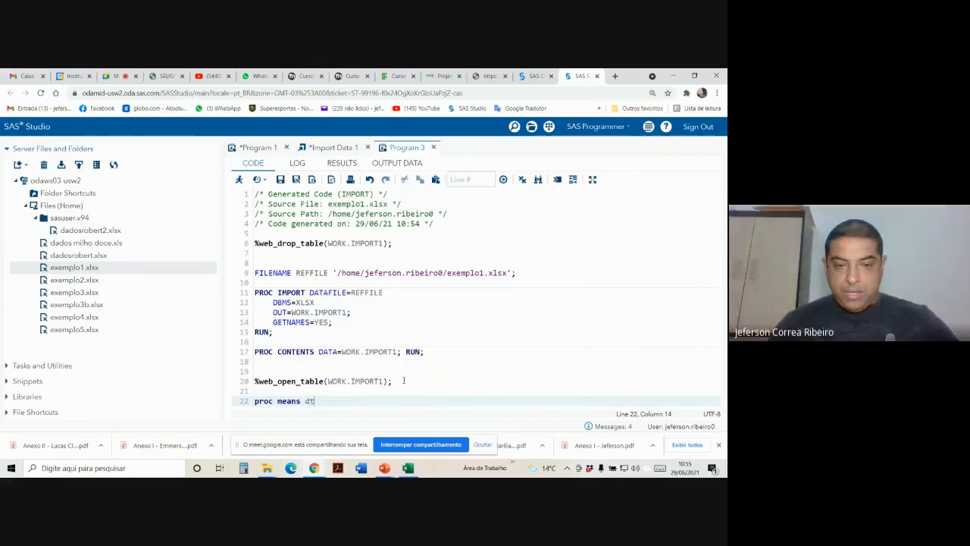
pyautogui.press('BackSpace')
pyautogui.write('ata')
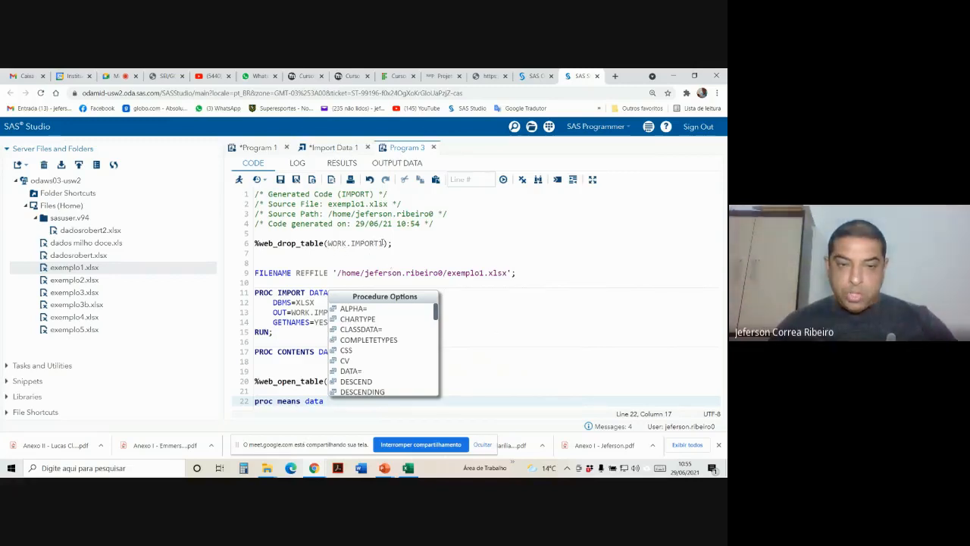
# Step: Complete the proc means statement with the table name WORK.IMPORT1 copied from the PROC CONTENTS line, ending it with a semicolon
pyautogui.click(455, 351)
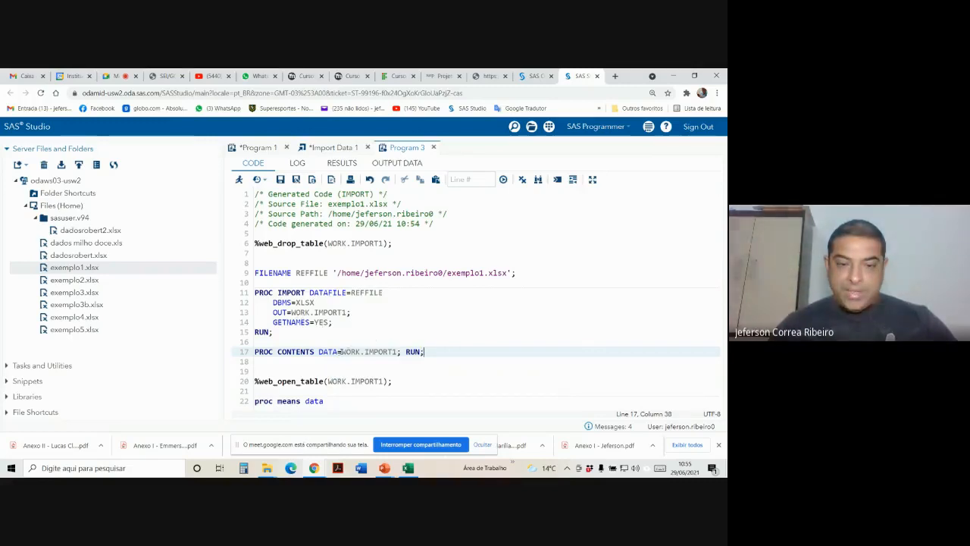
pyautogui.moveTo(397, 351); pyautogui.dragTo(342, 352)
pyautogui.hotkey('ctrl', 'c')
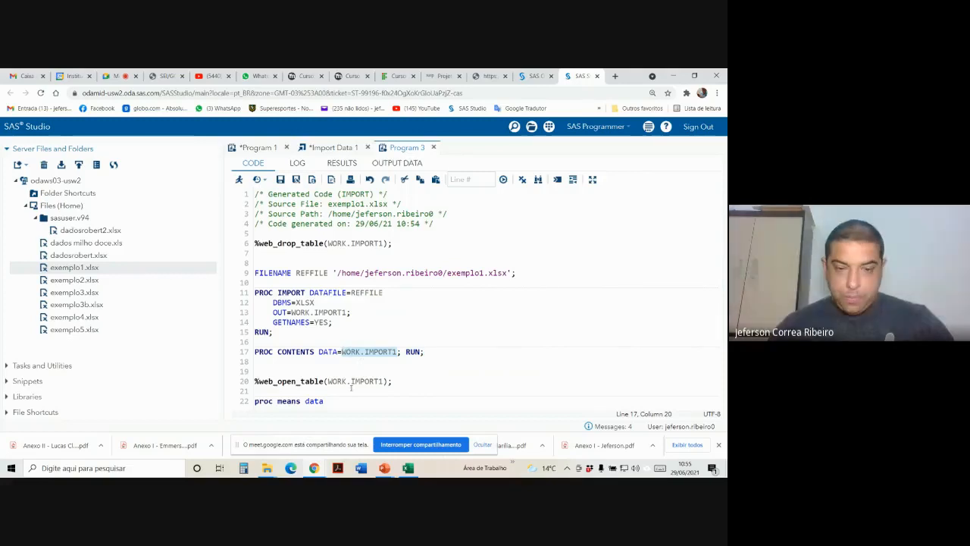
pyautogui.click(335, 401)
pyautogui.hotkey('ctrl', 'v')
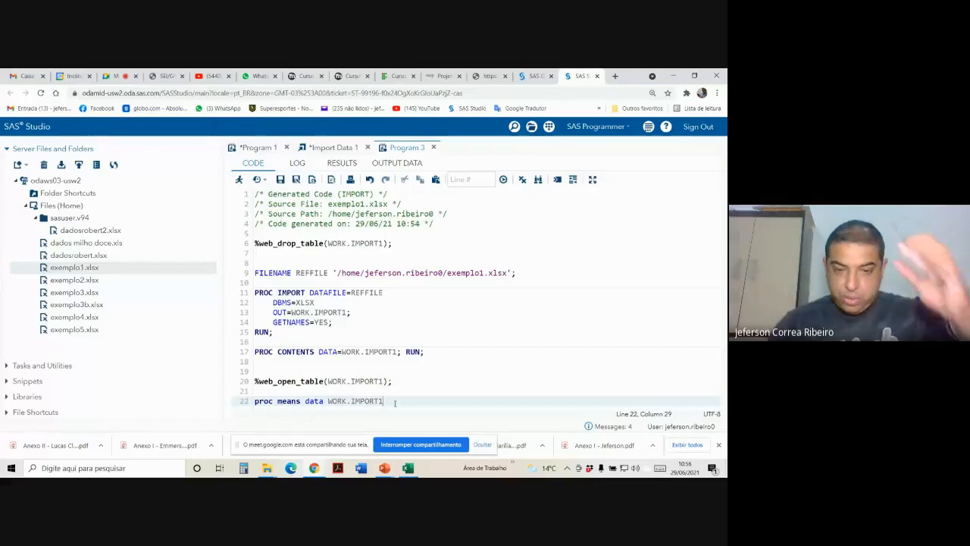
pyautogui.write(';')
pyautogui.press('Return')
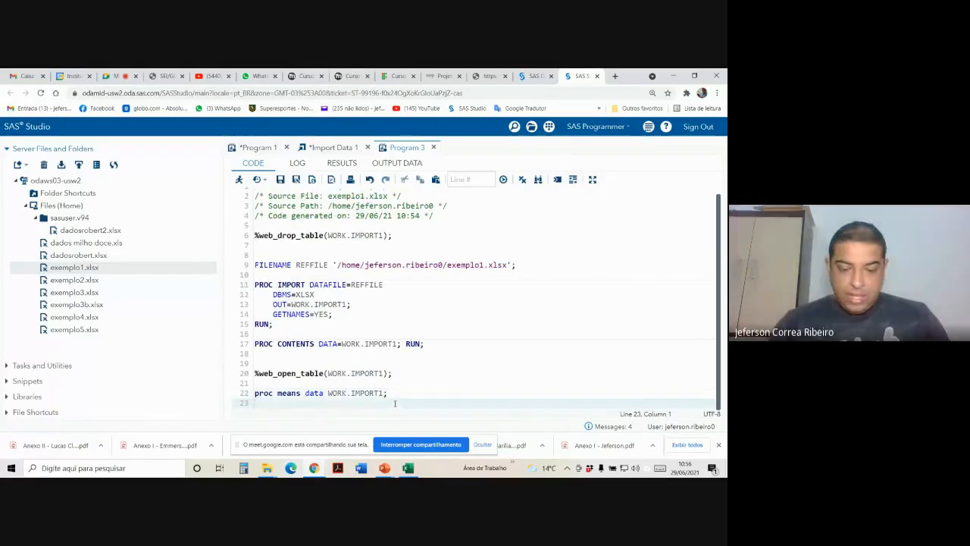
# Step: Check the column names in the output data and add the statement "class tratamento;" under the proc means line
pyautogui.write('var')
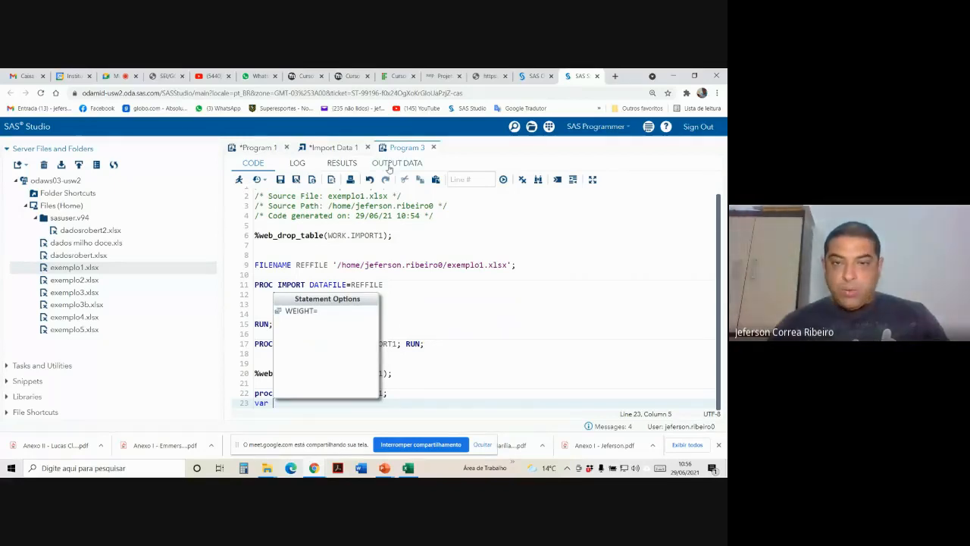
pyautogui.click(390, 165)
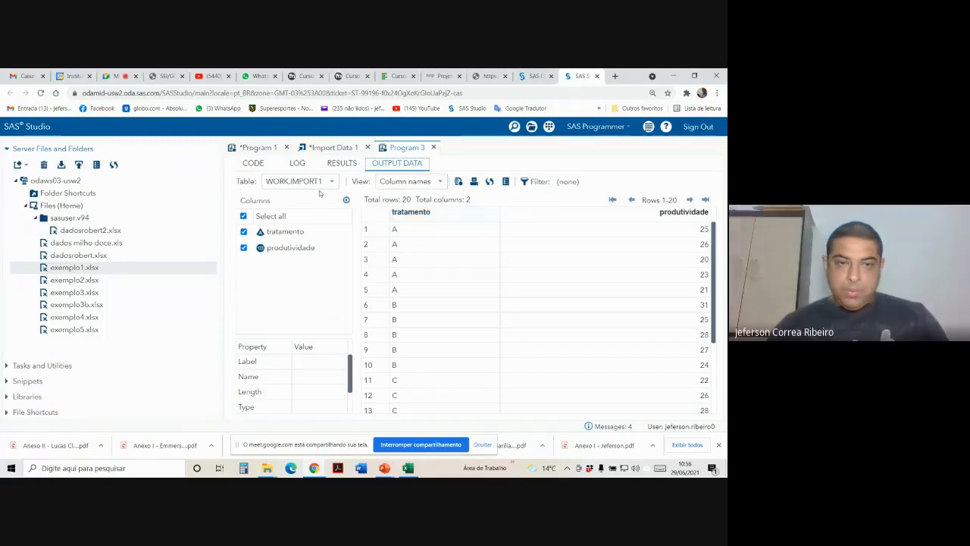
pyautogui.click(262, 164)
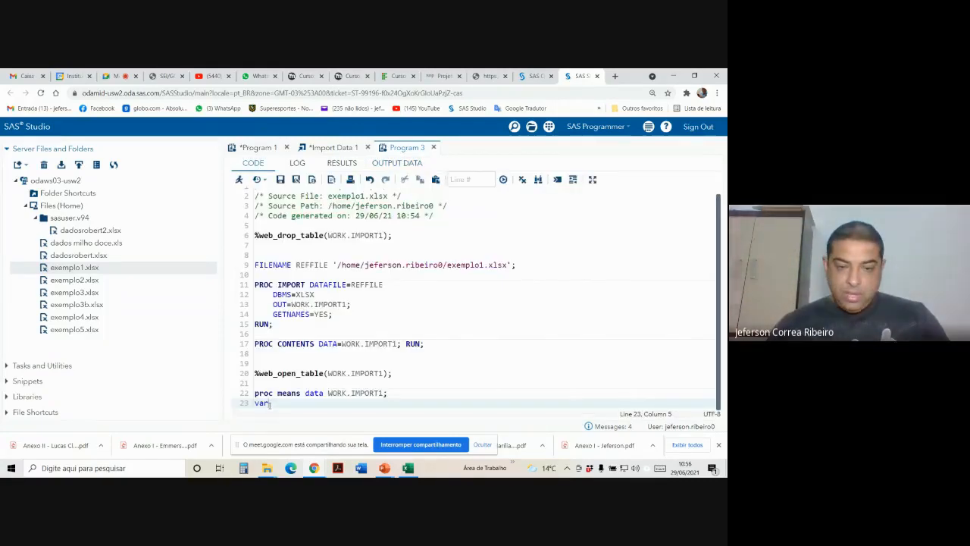
pyautogui.write('cl')
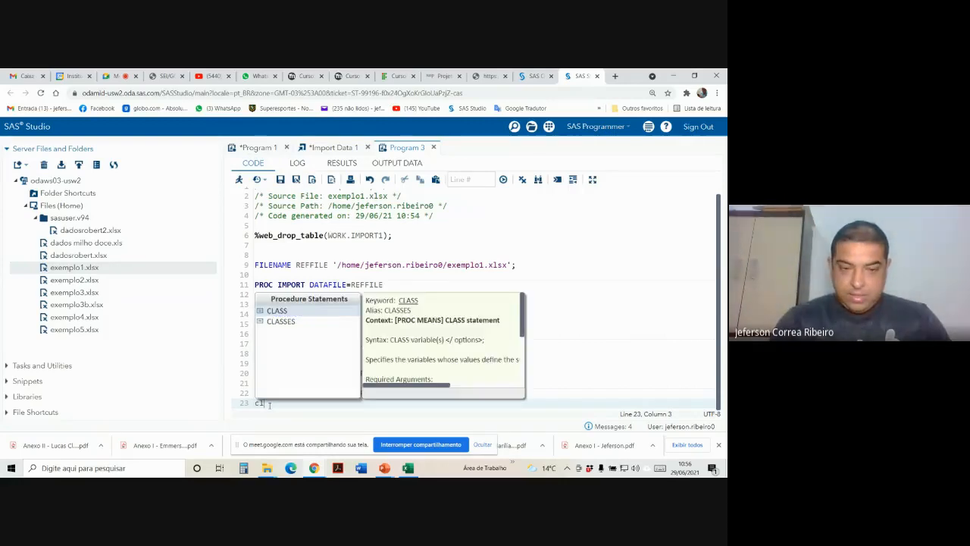
pyautogui.write('ass trata')
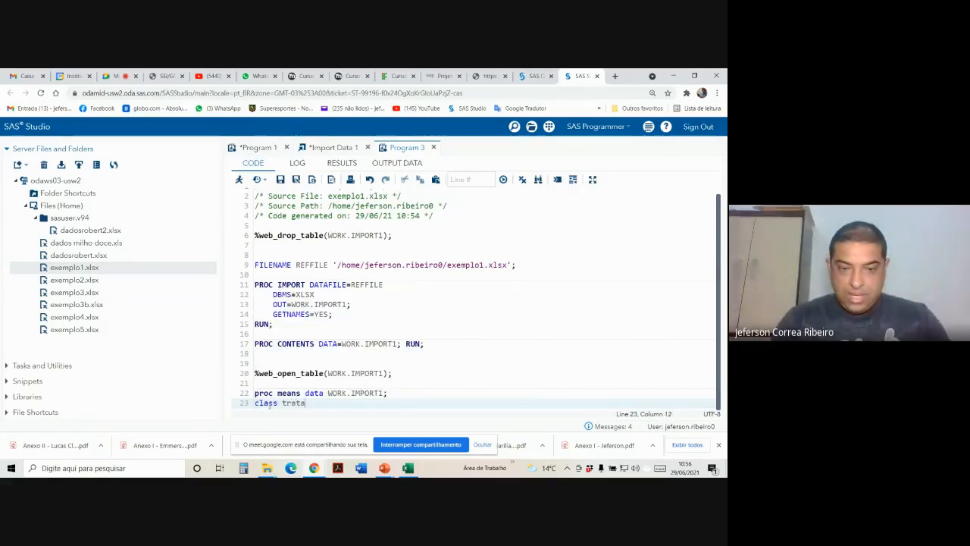
pyautogui.write('mento')
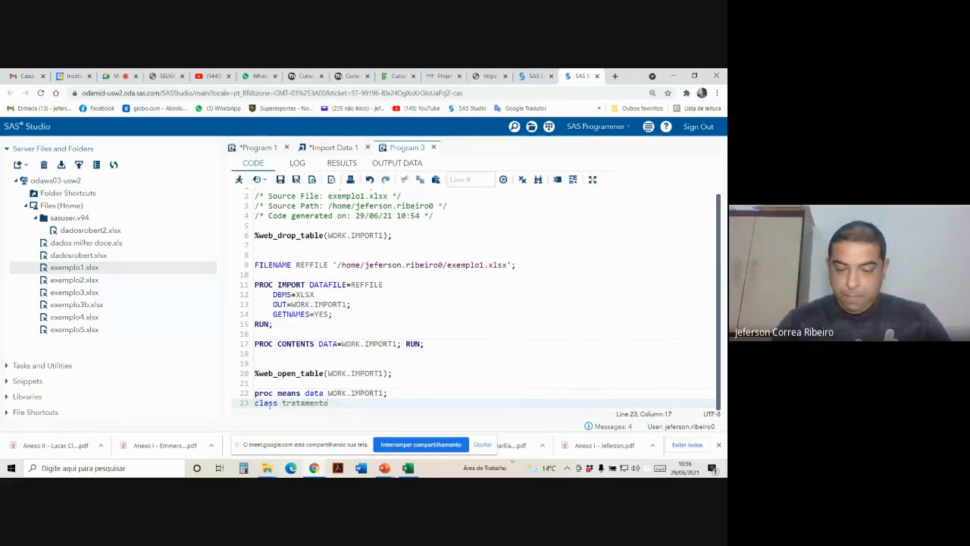
pyautogui.write(';')
pyautogui.press('Return')
# Step: Add the statement "var produtividade;" under the class line, checking the variable's name in the output data
pyautogui.write('v')
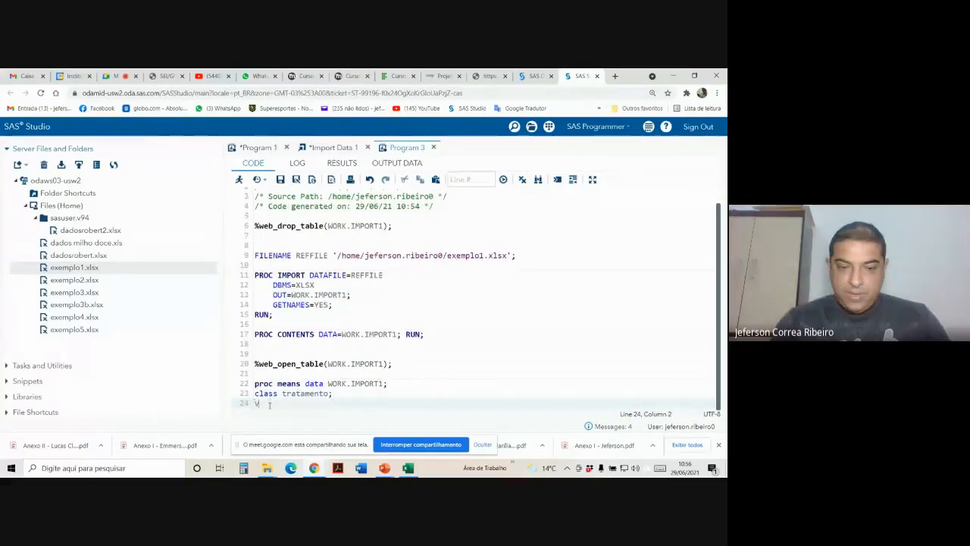
pyautogui.write('ar')
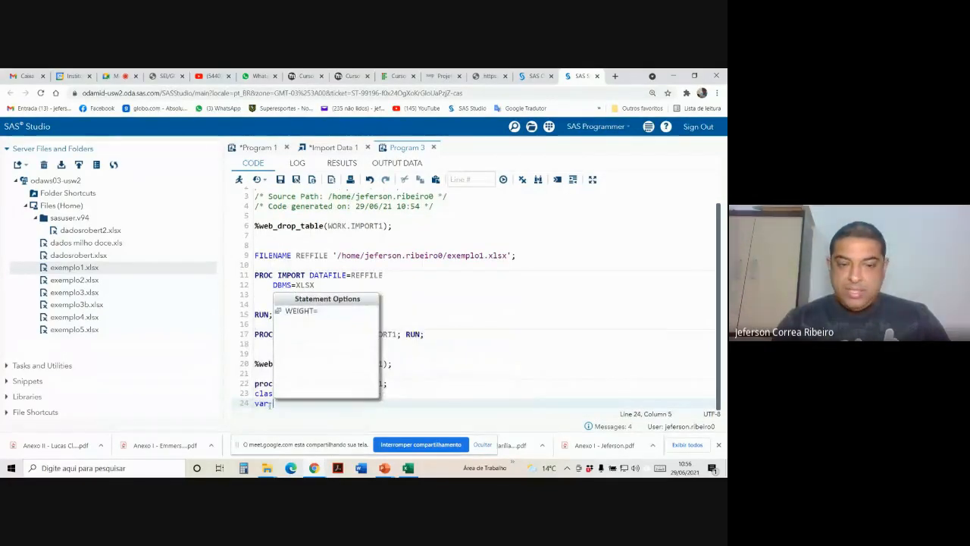
pyautogui.click(413, 165)
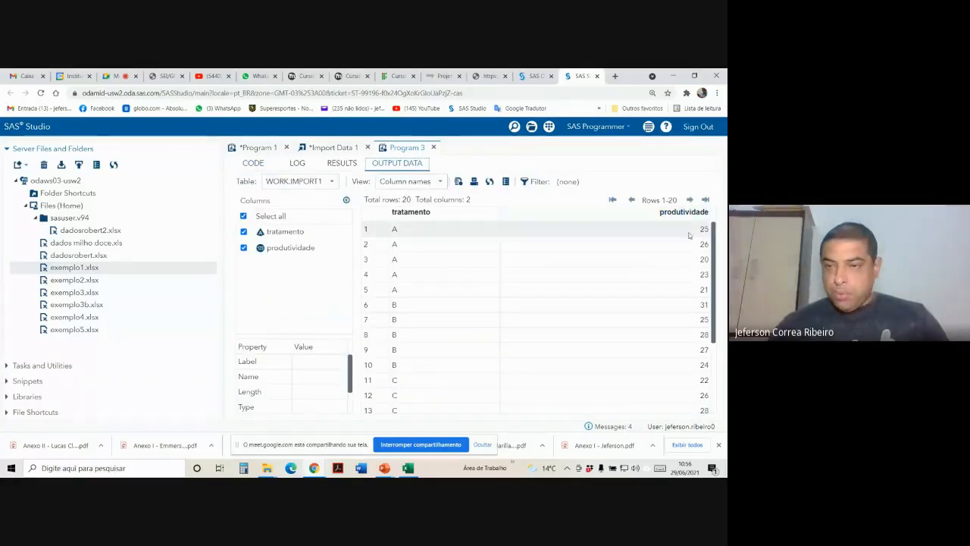
pyautogui.click(250, 163)
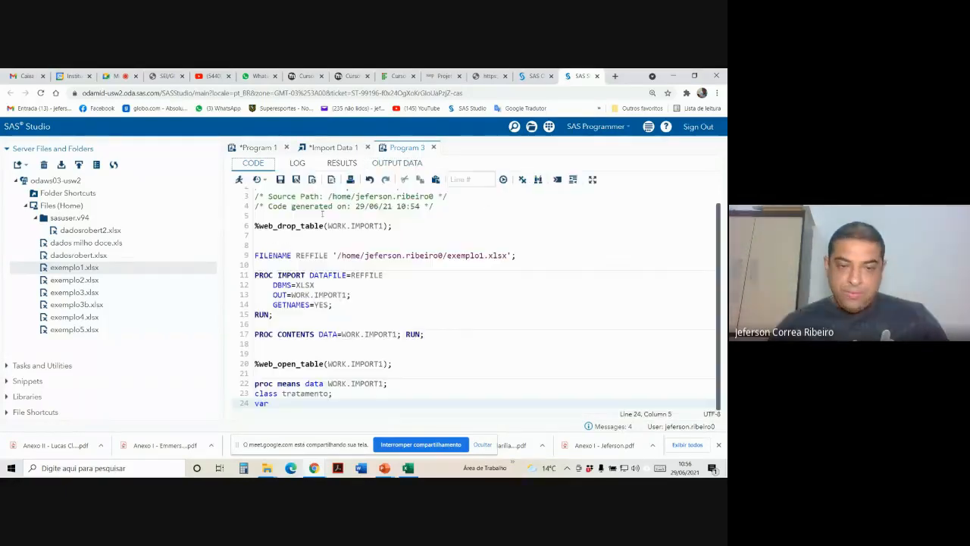
pyautogui.write('prod')
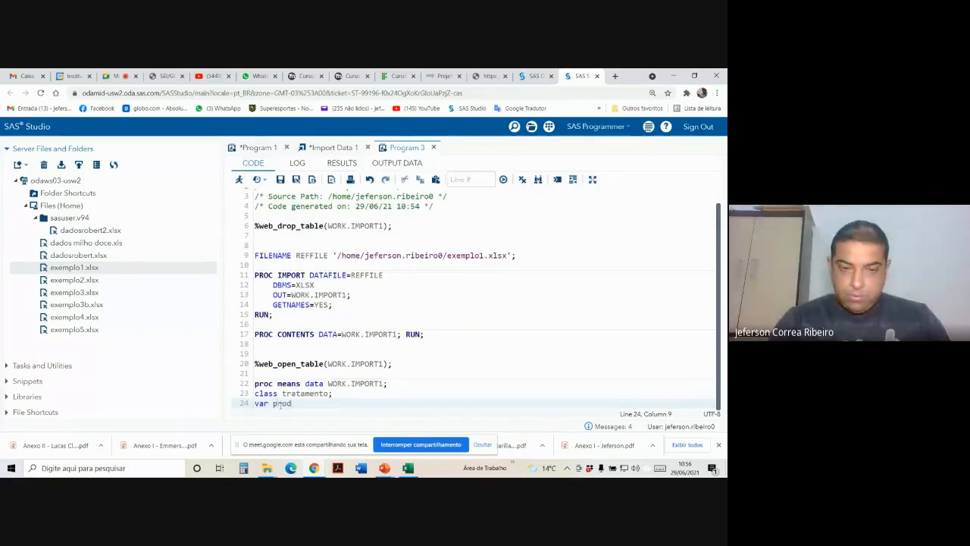
pyautogui.write('utividad')
pyautogui.write('e;')
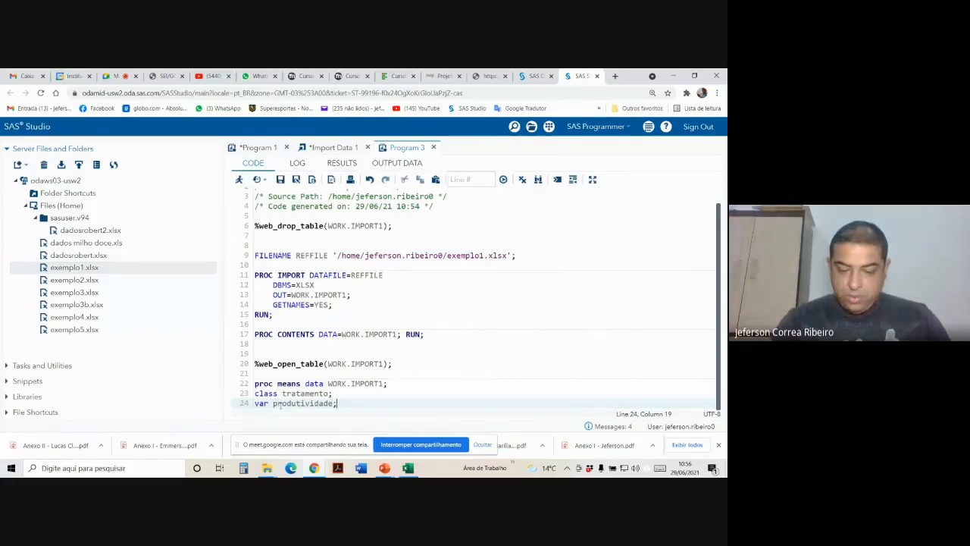
pyautogui.press('Return')
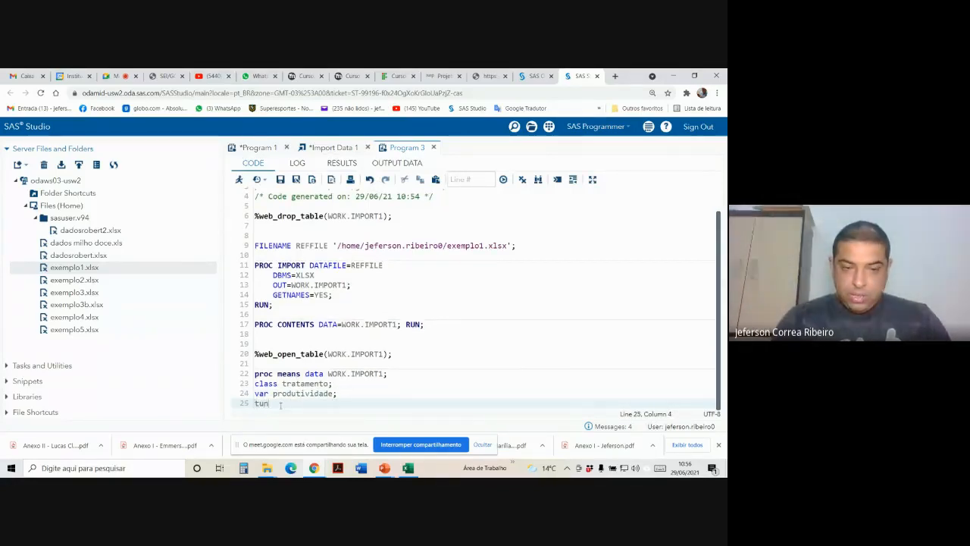
# Step: End the proc means block with the statements "run;" and "quit;" on separate lines
pyautogui.write('run;')
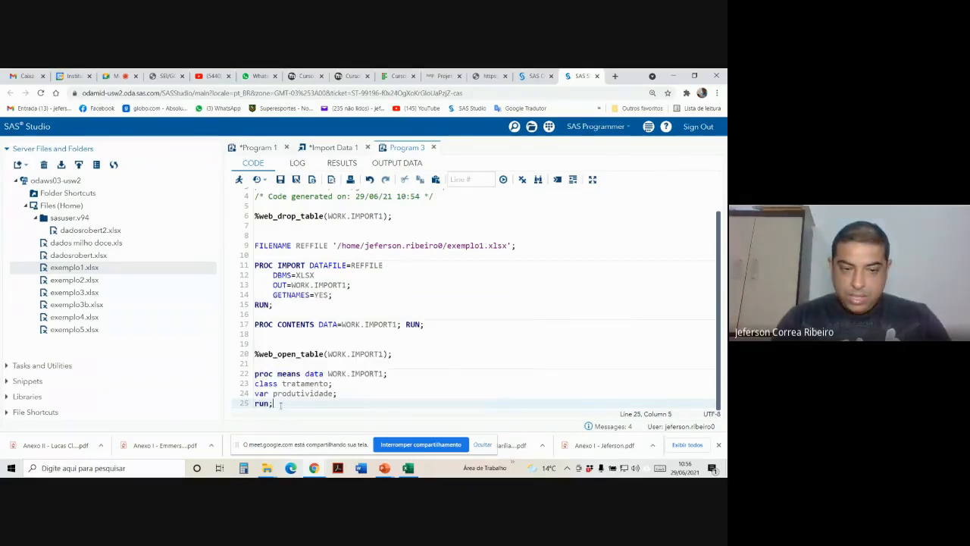
pyautogui.press('Return')
pyautogui.write('qu')
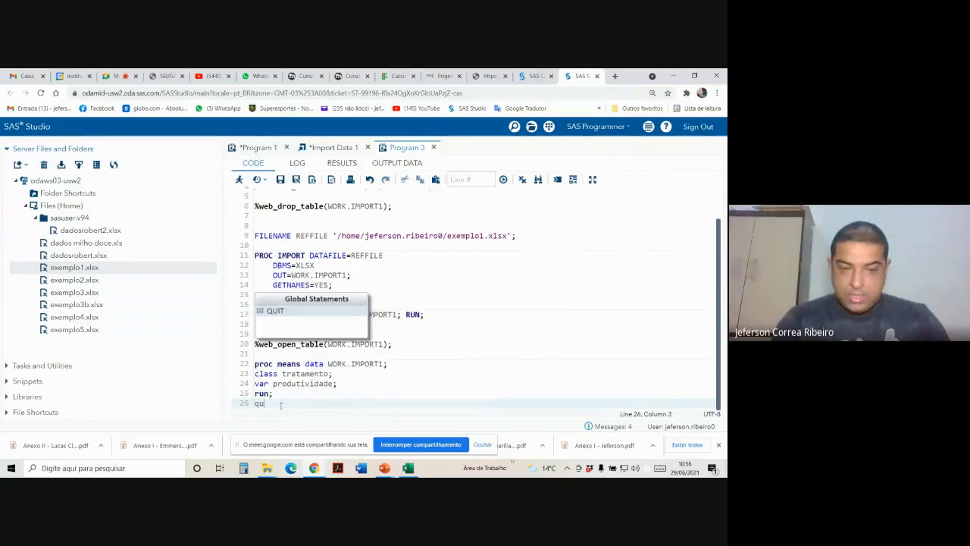
pyautogui.write('it;')
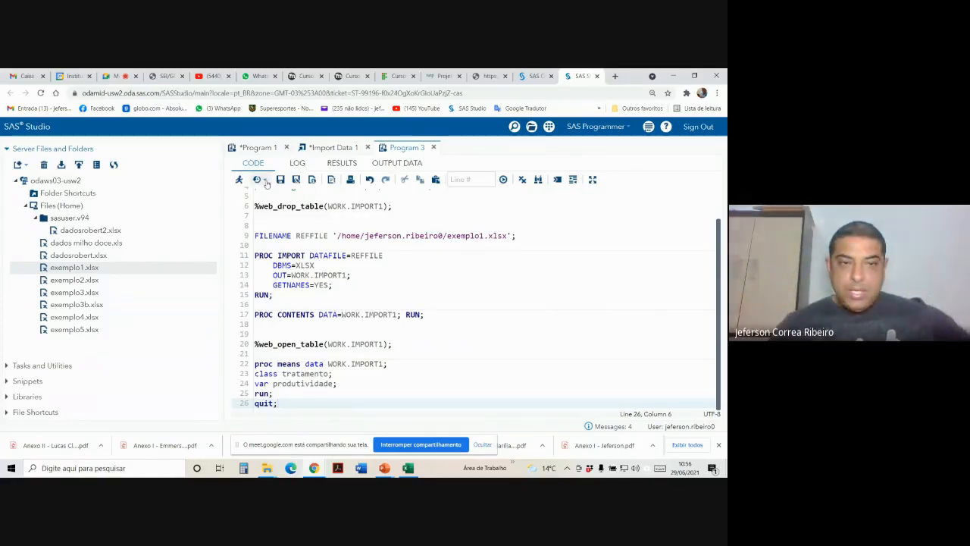
# Step: Run Program 3 and look through its results for the proc means output
pyautogui.click(238, 180)
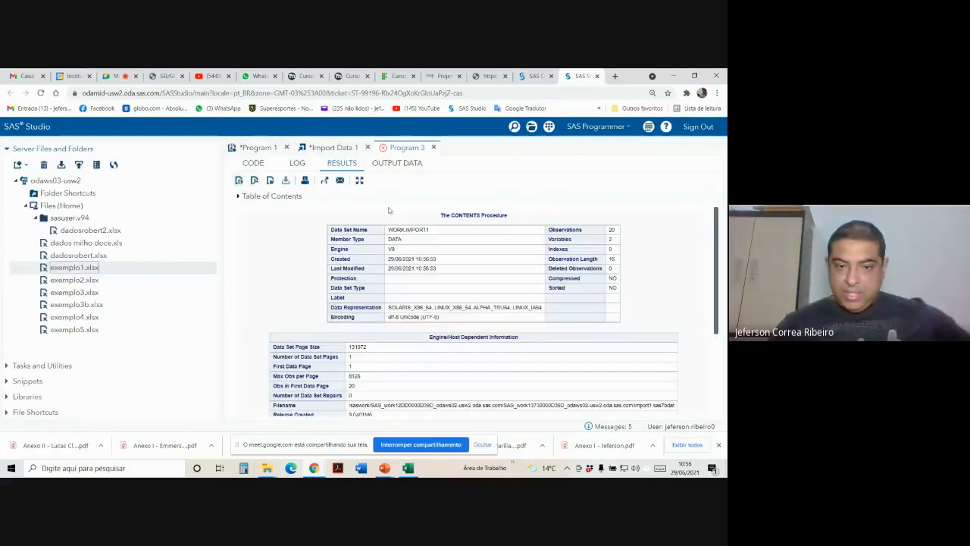
pyautogui.scroll(-3, 388, 210)
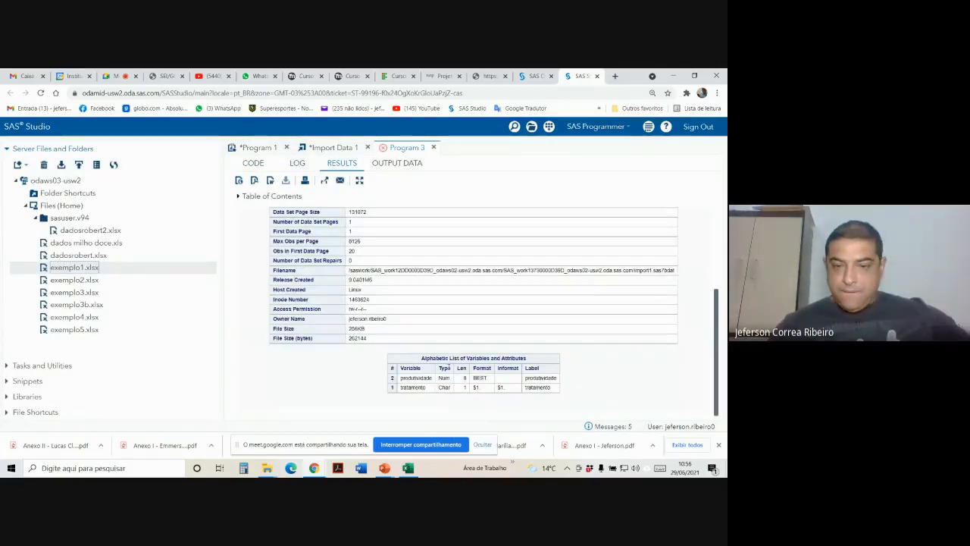
pyautogui.scroll(3, 439, 359)
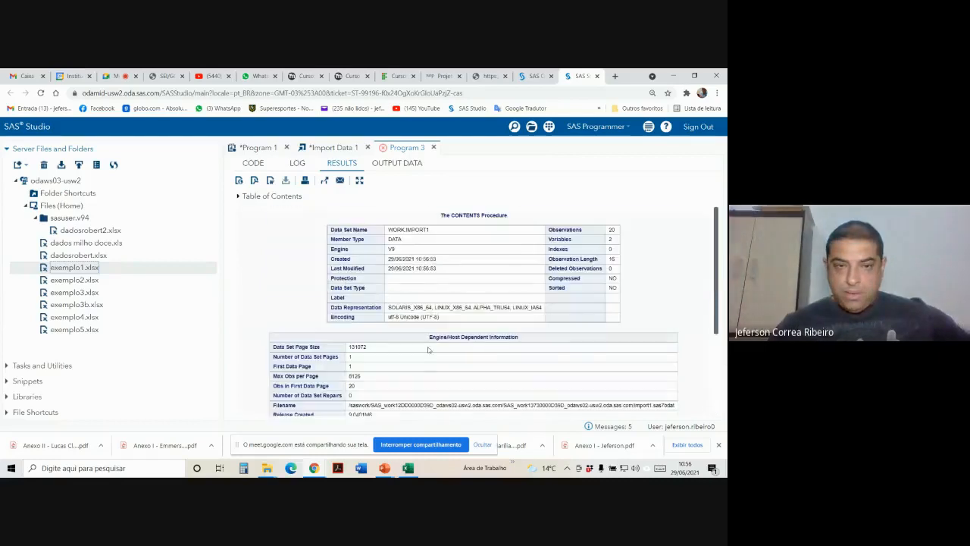
# Step: Examine the log of Program 3 for the error message on the proc means statement
pyautogui.click(298, 163)
pyautogui.click(270, 199)
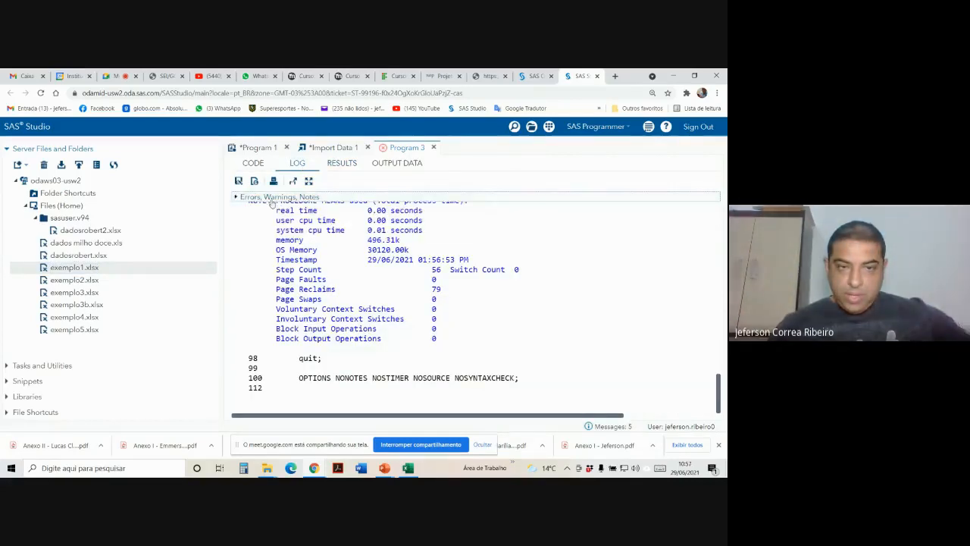
pyautogui.scroll(2, 356, 300)
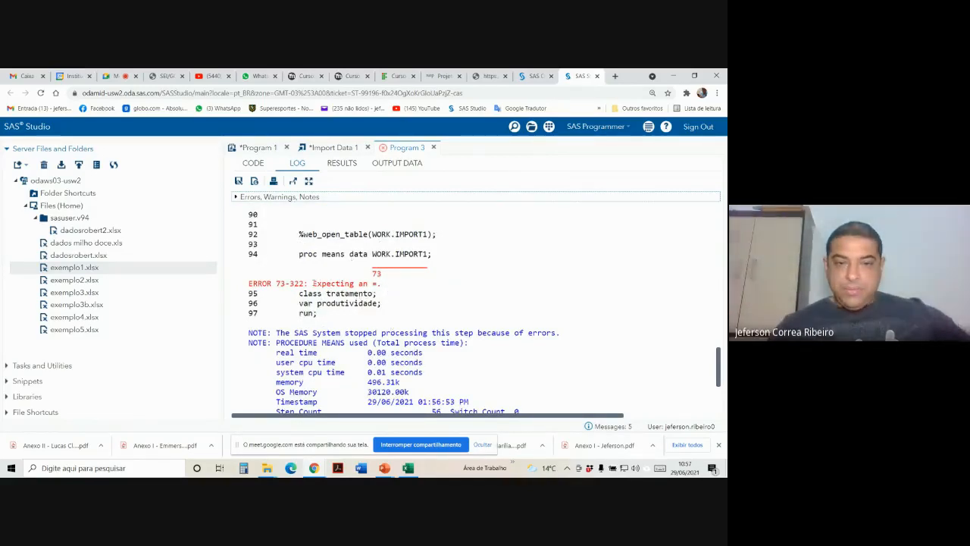
pyautogui.moveTo(312, 283); pyautogui.dragTo(379, 283)
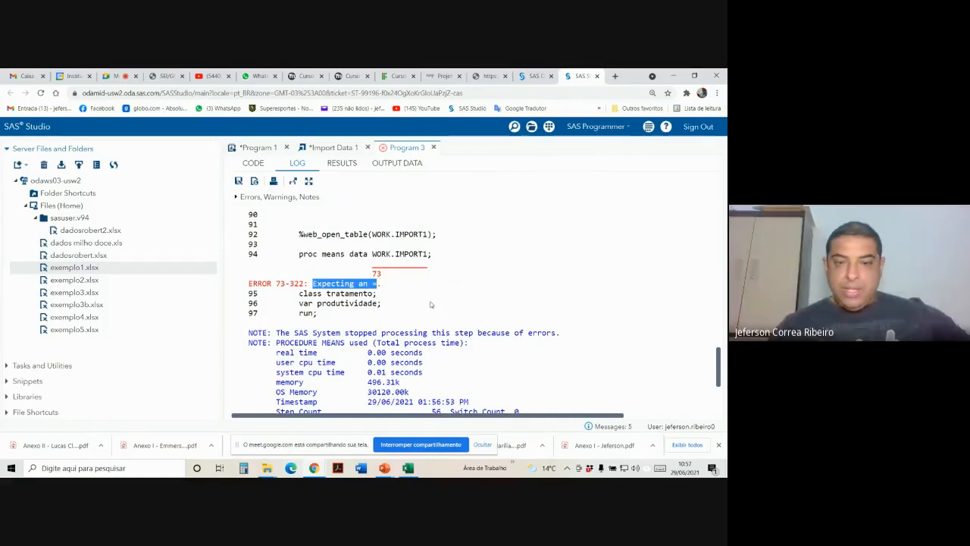
# Step: Correct the proc means statement in Program 3's code so it reads "proc means data=WORK.IMPORT1;"
pyautogui.click(253, 164)
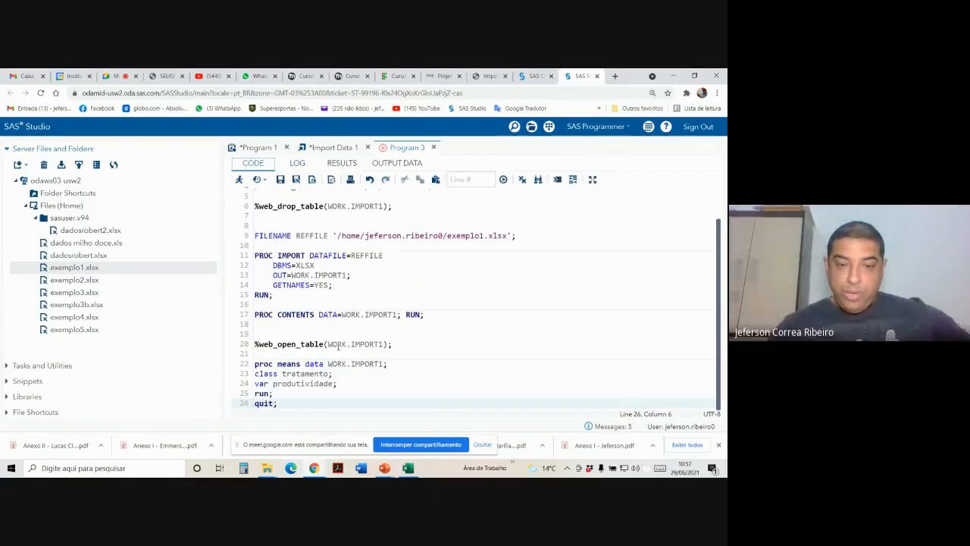
pyautogui.click(324, 365)
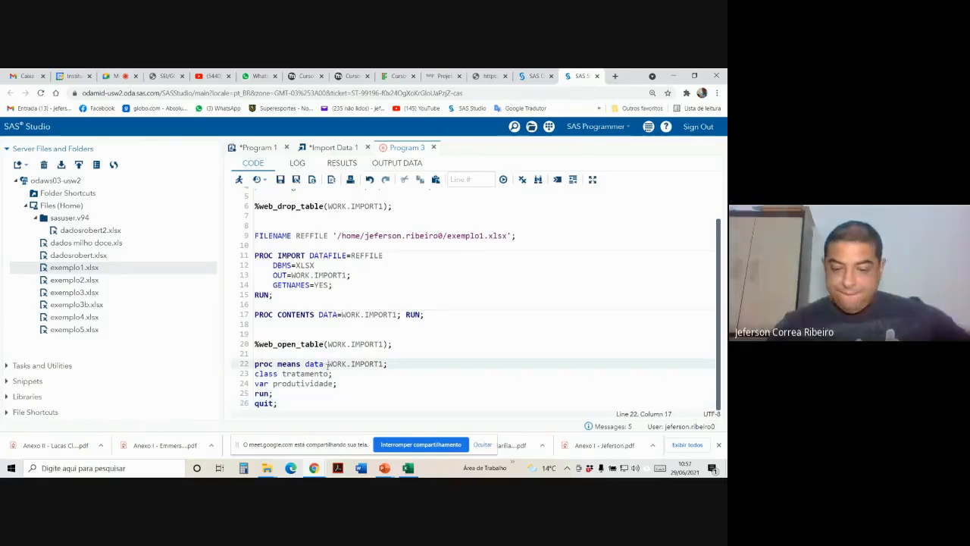
pyautogui.write('=')
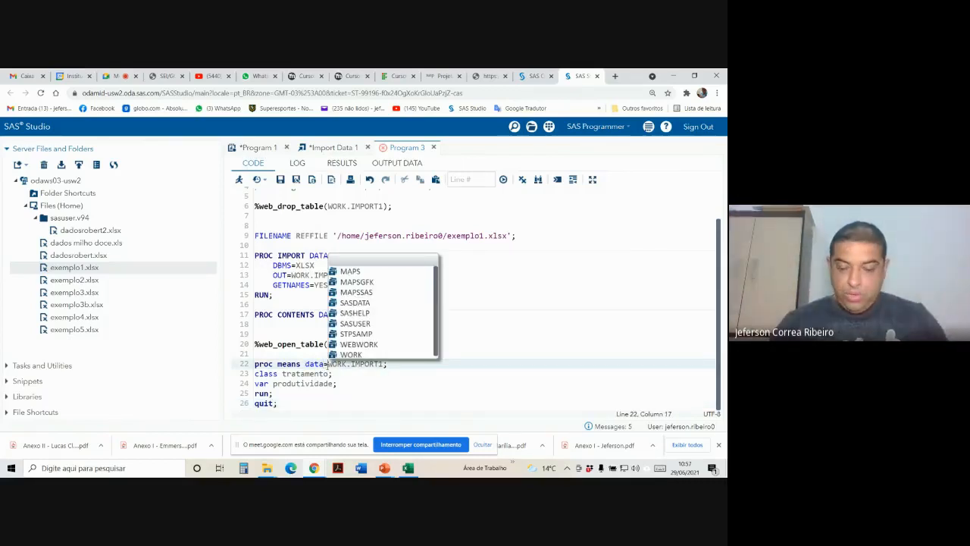
pyautogui.press('Left')
pyautogui.press('Right')
pyautogui.press('Left')
pyautogui.press('Left')
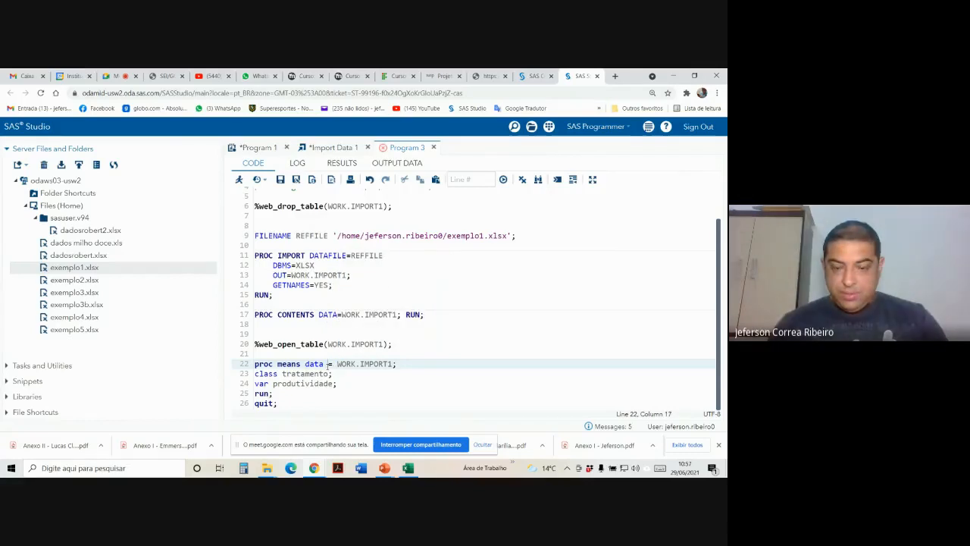
pyautogui.press('BackSpace')
pyautogui.press('BackSpace')
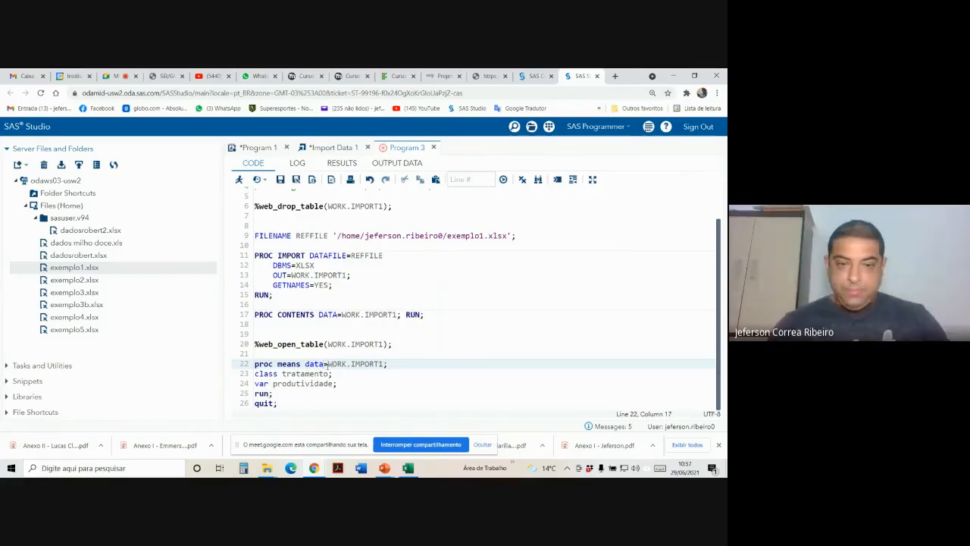
# Step: Run Program 3 again and check the proc means table in its results and the matching log
pyautogui.click(279, 413)
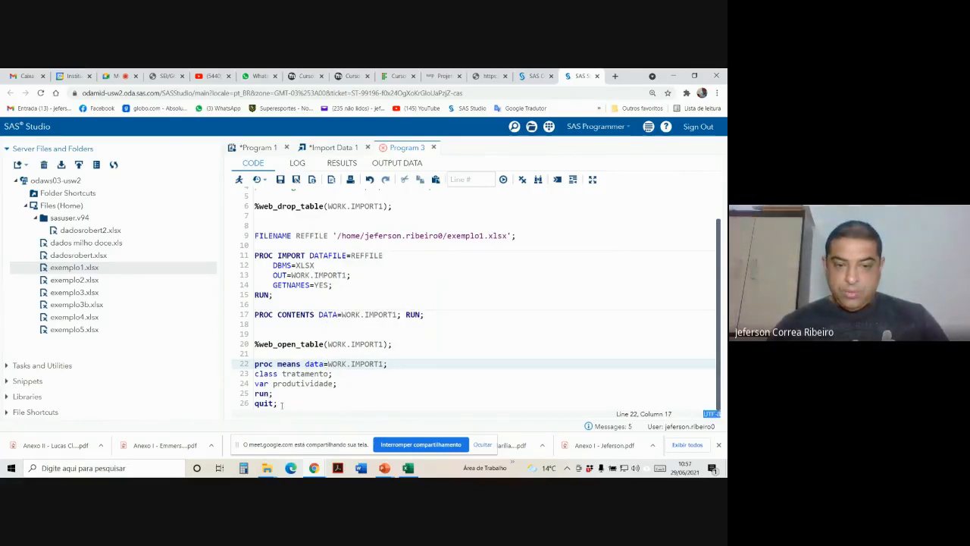
pyautogui.click(239, 180)
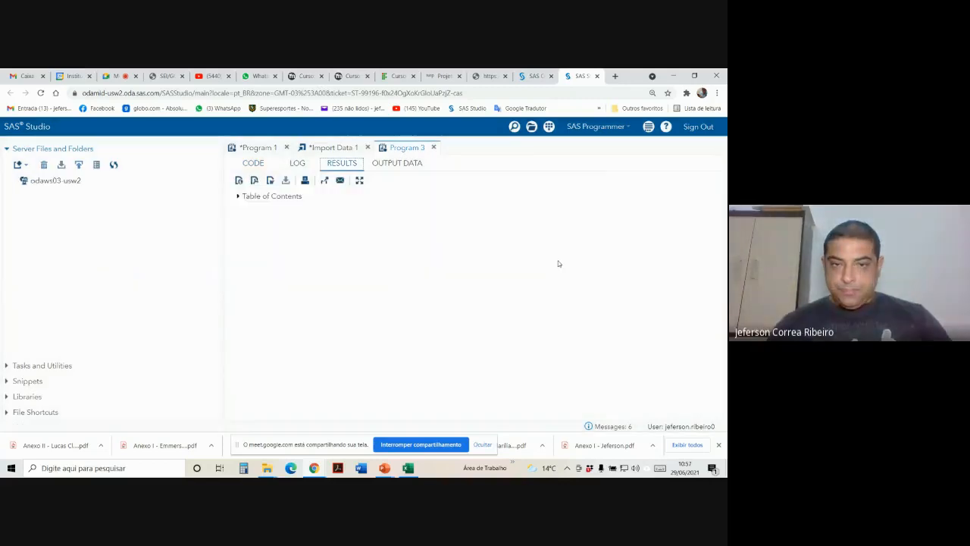
pyautogui.scroll(-5, 470, 290)
pyautogui.scroll(-1, 471, 290)
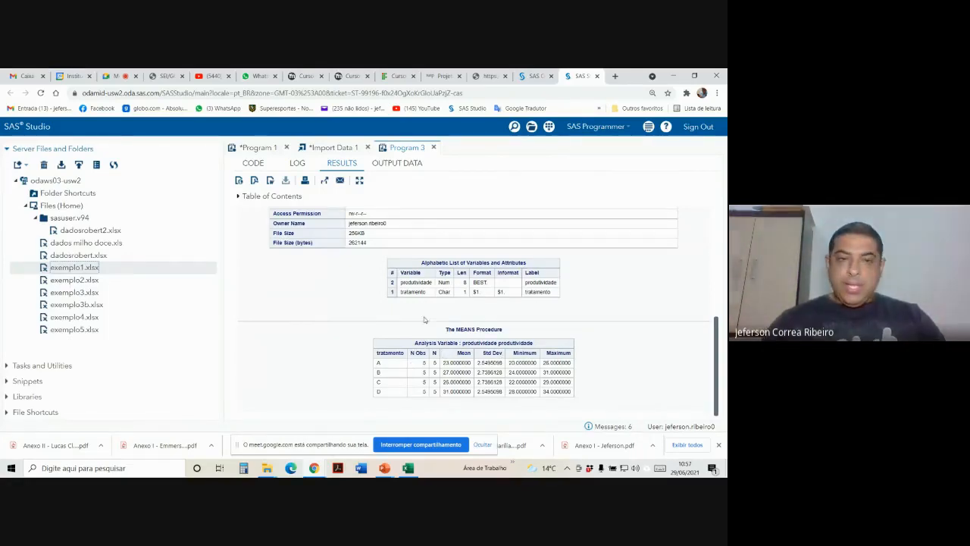
pyautogui.click(303, 167)
pyautogui.scroll(5, 306, 242)
pyautogui.scroll(1, 302, 246)
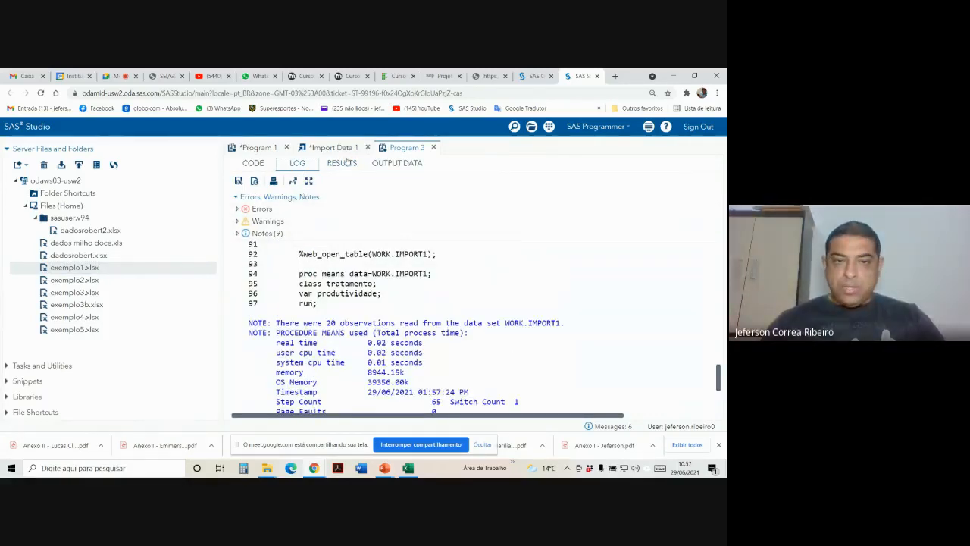
pyautogui.click(345, 164)
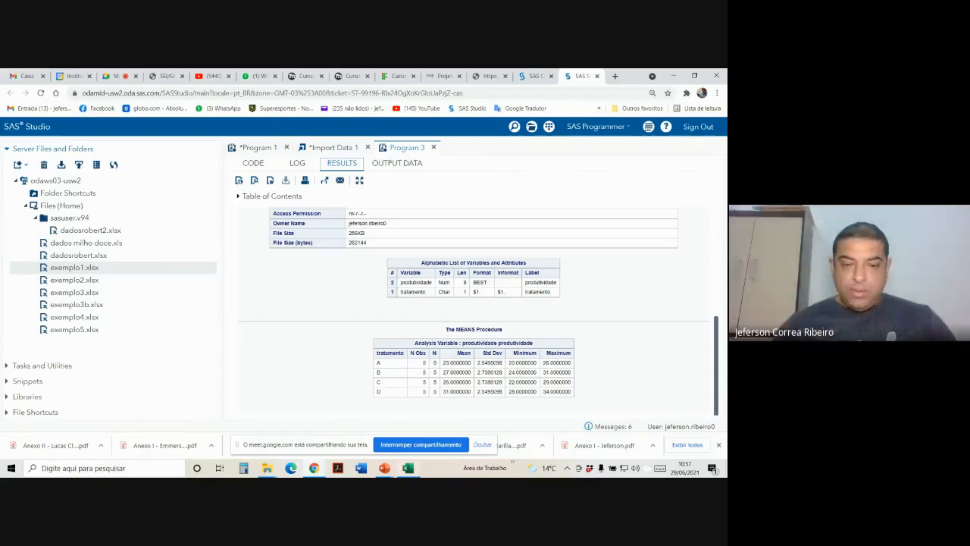
# Step: Switch to the Aula prática 2 SAS presentation in PowerPoint and present the slides from Import Data to the ANOVA corn variety exercise
pyautogui.moveTo(408, 468)
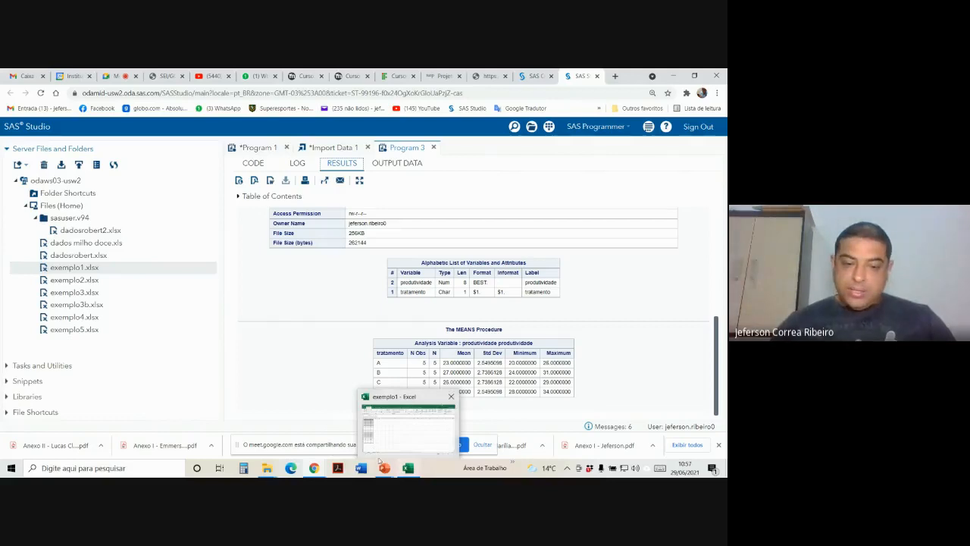
pyautogui.moveTo(314, 470)
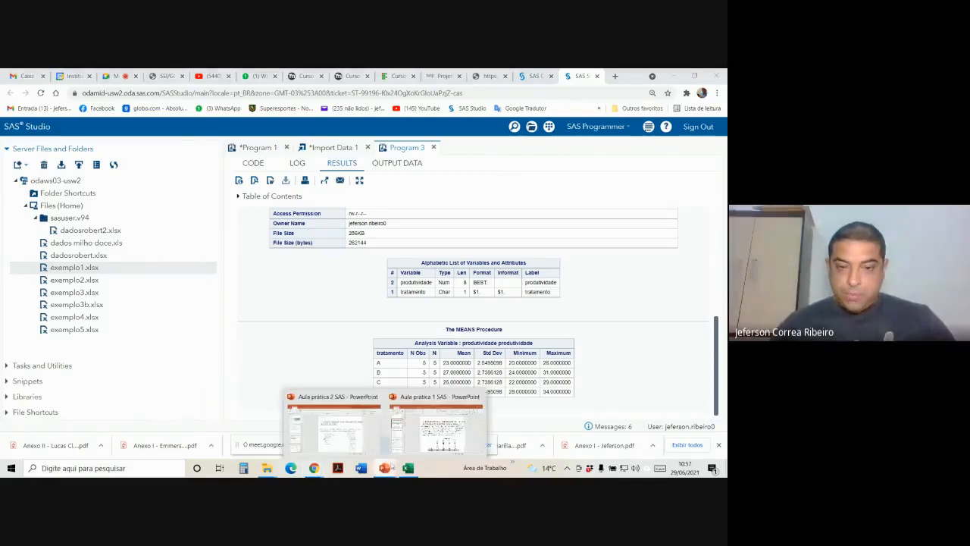
pyautogui.click(360, 436)
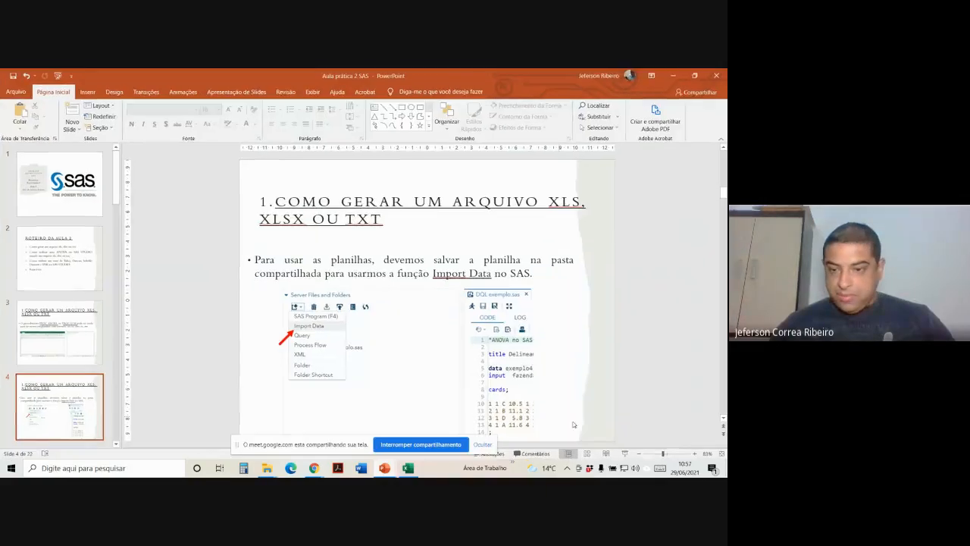
pyautogui.click(628, 457)
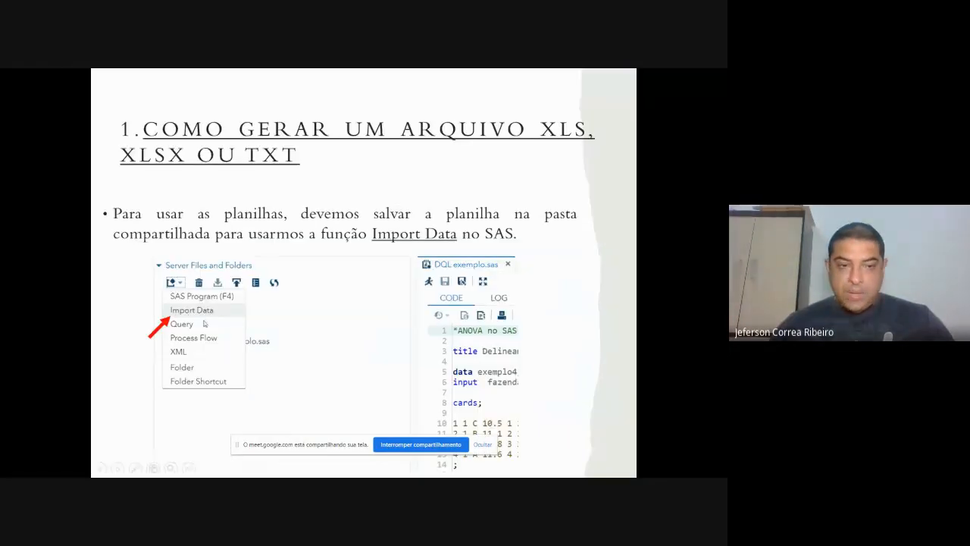
pyautogui.click(219, 323)
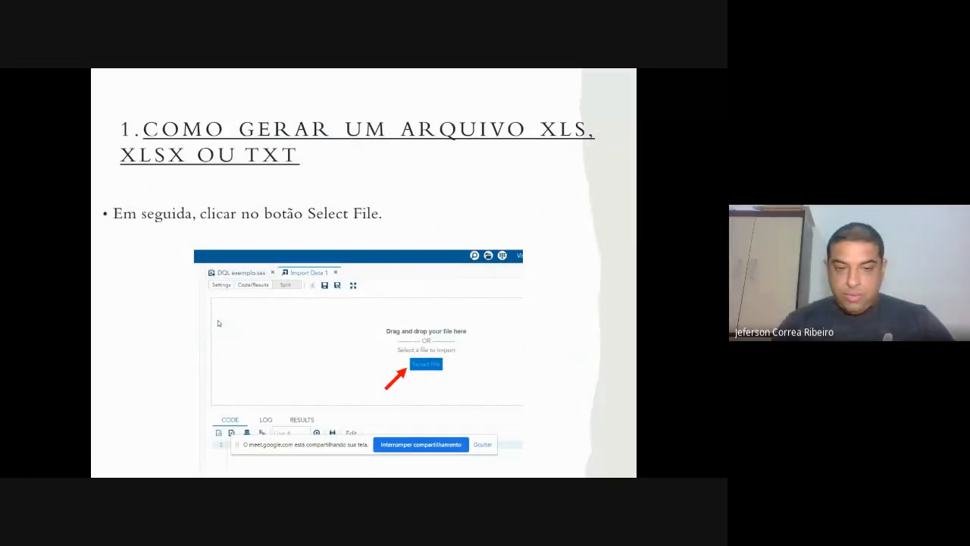
pyautogui.click(217, 321)
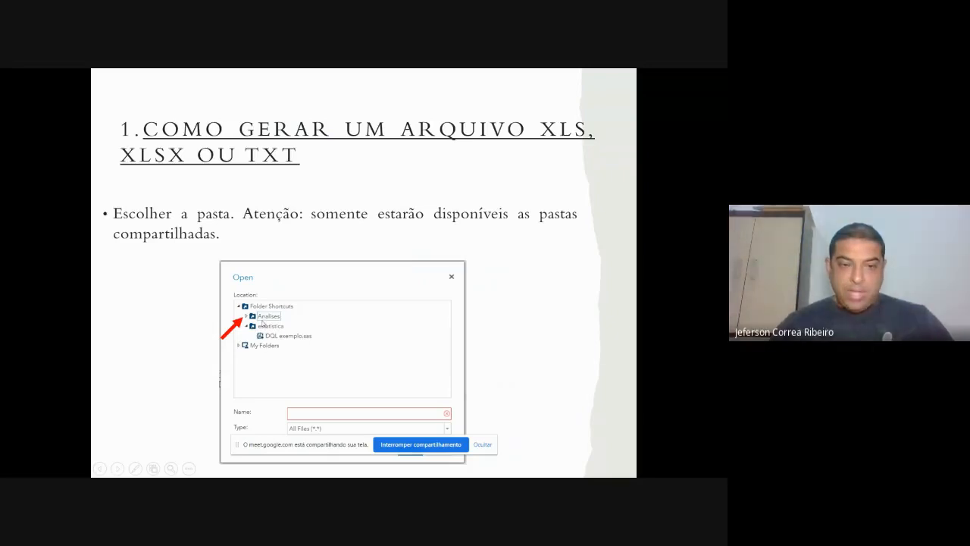
pyautogui.click(263, 324)
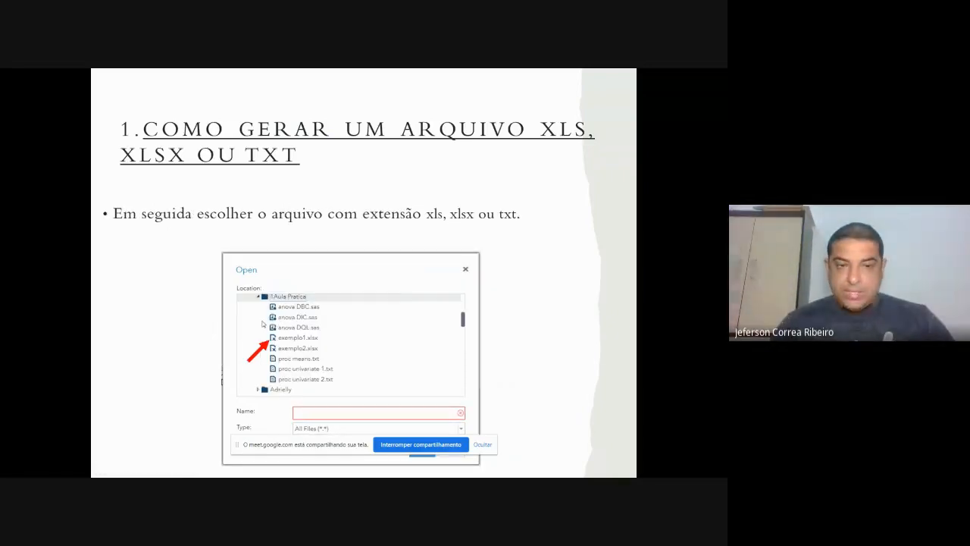
pyautogui.click(263, 323)
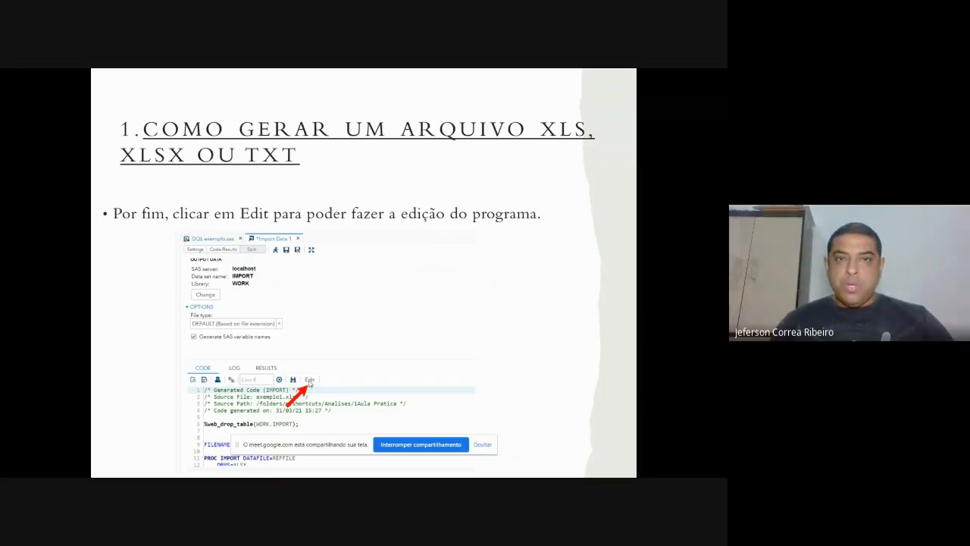
pyautogui.press('Right')
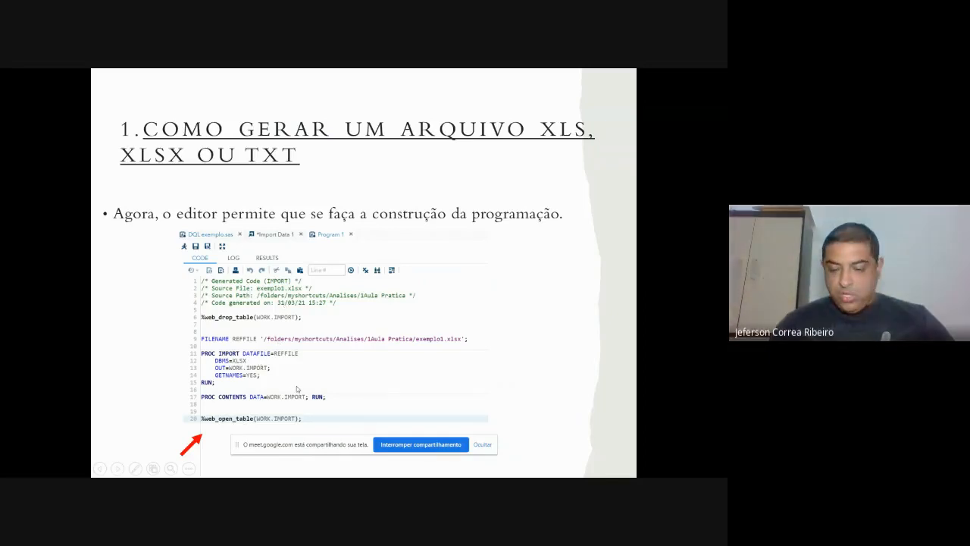
pyautogui.press('Right')
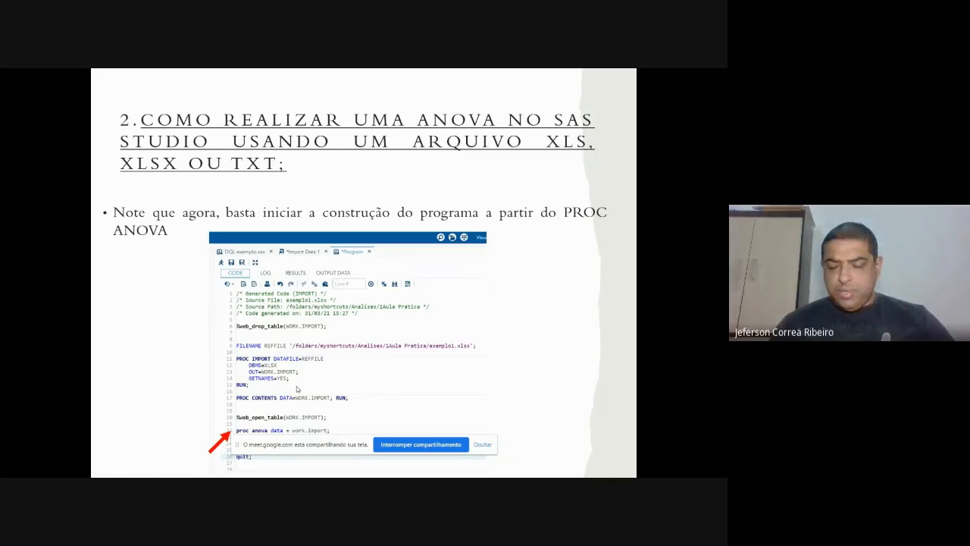
pyautogui.press('Right')
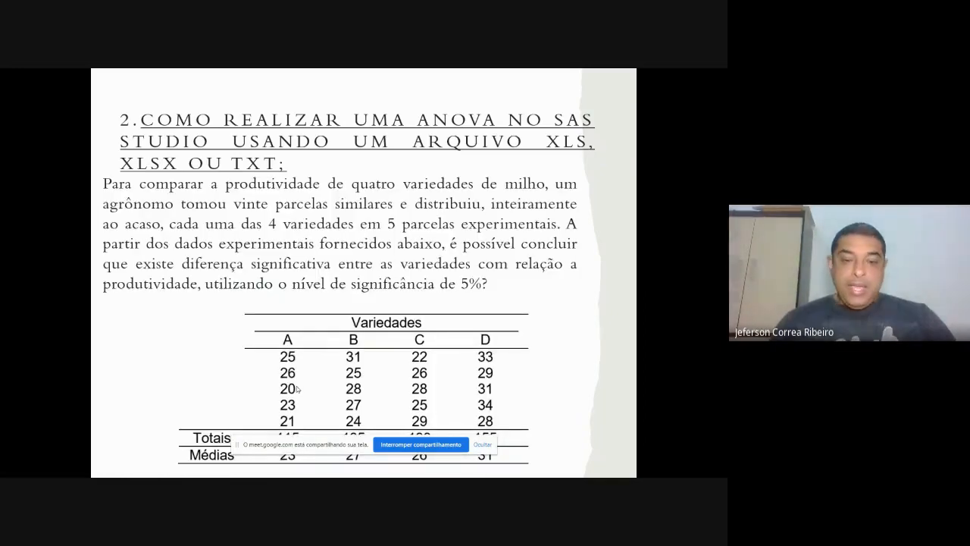
pyautogui.press('Escape')
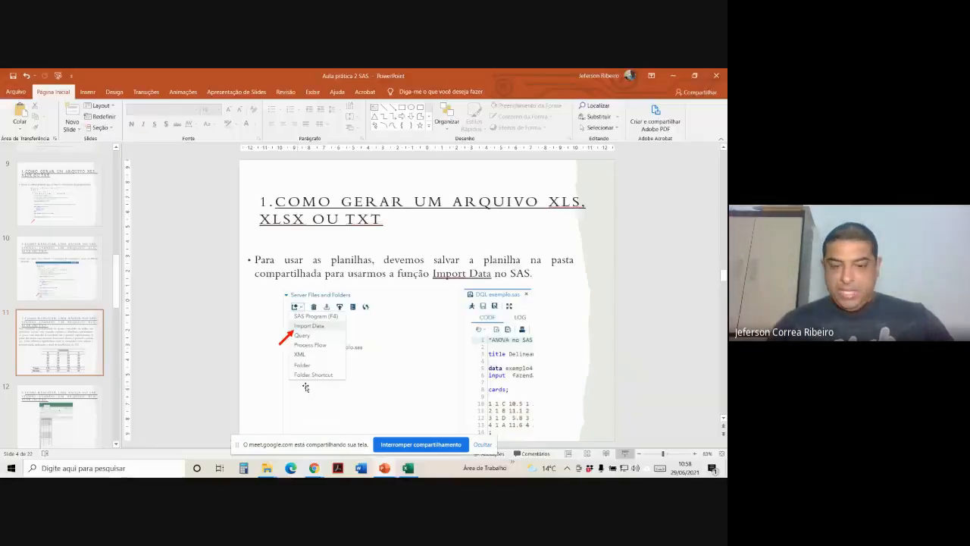
# Step: Switch to the exemplo1 workbook in Excel and enter 25,3 in cell B2 under produtividade
pyautogui.click(408, 469)
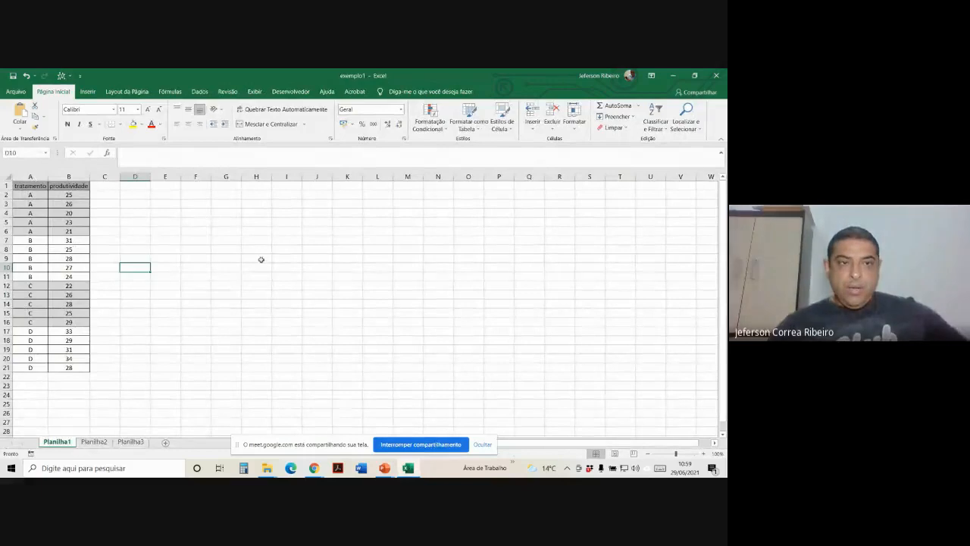
pyautogui.click(65, 194)
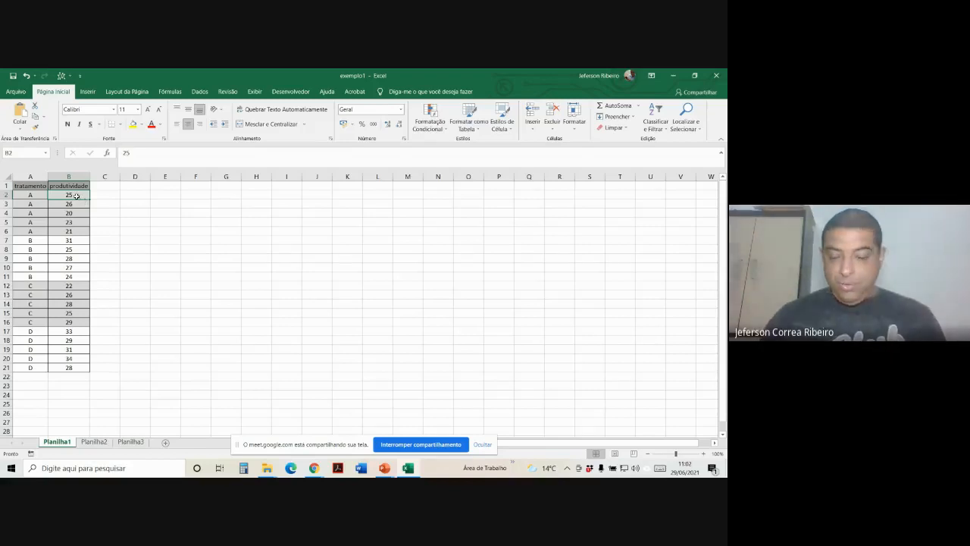
pyautogui.write(',')
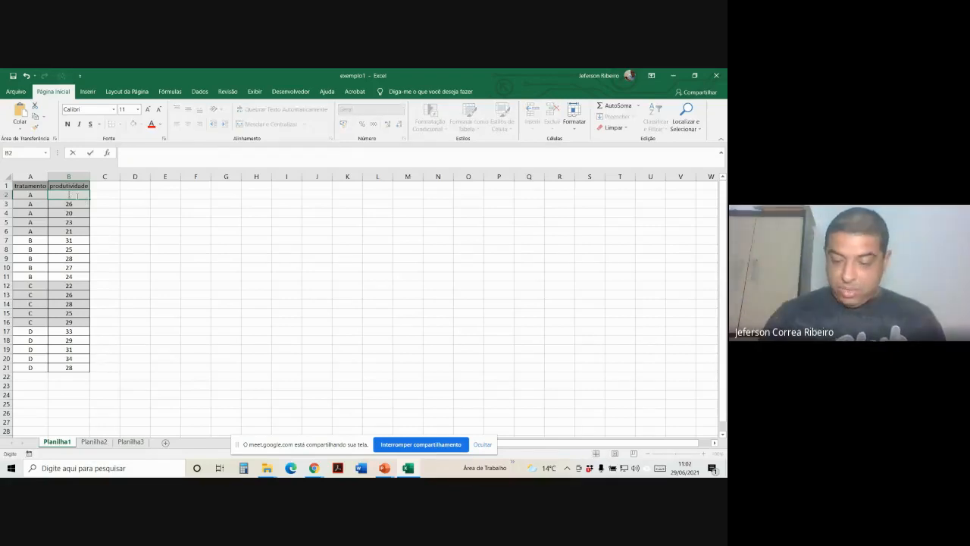
pyautogui.write('25,3')
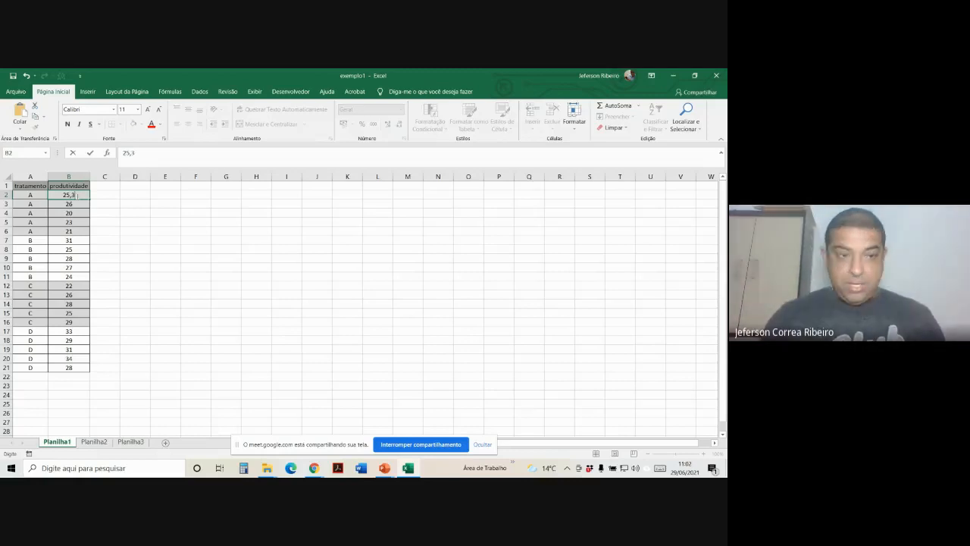
pyautogui.press('Return')
# Step: Change the first produtividade value in cell B2 to 25,300.05
pyautogui.click(76, 196)
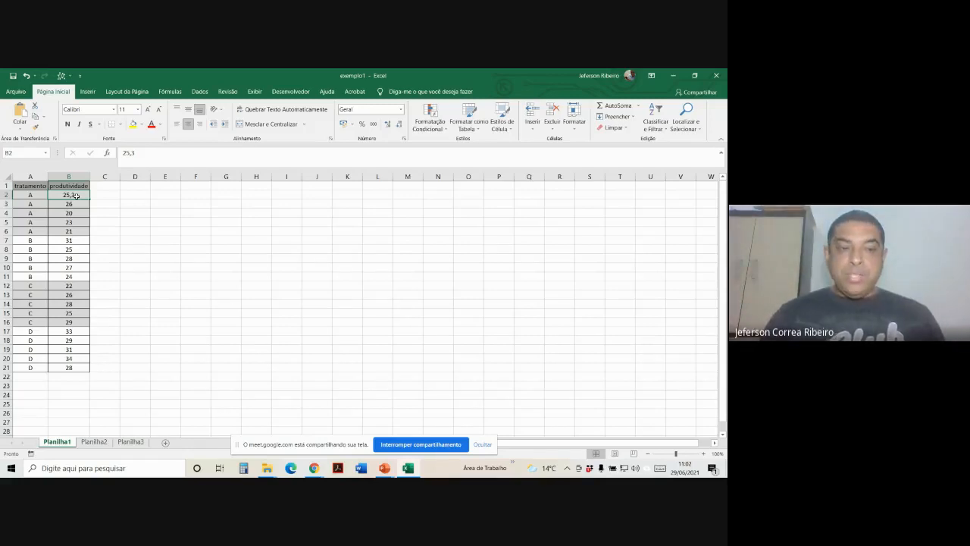
pyautogui.click(141, 154)
pyautogui.write('00')
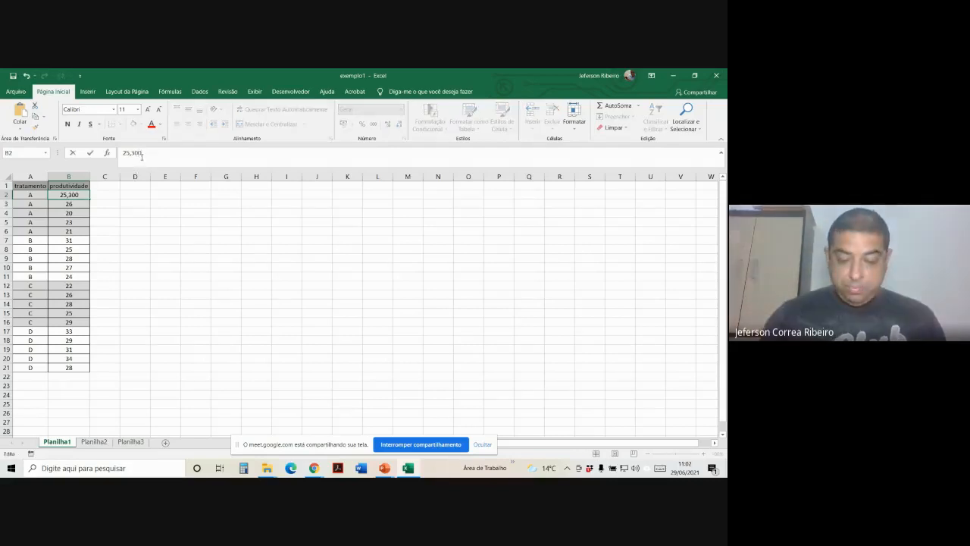
pyautogui.write('.05')
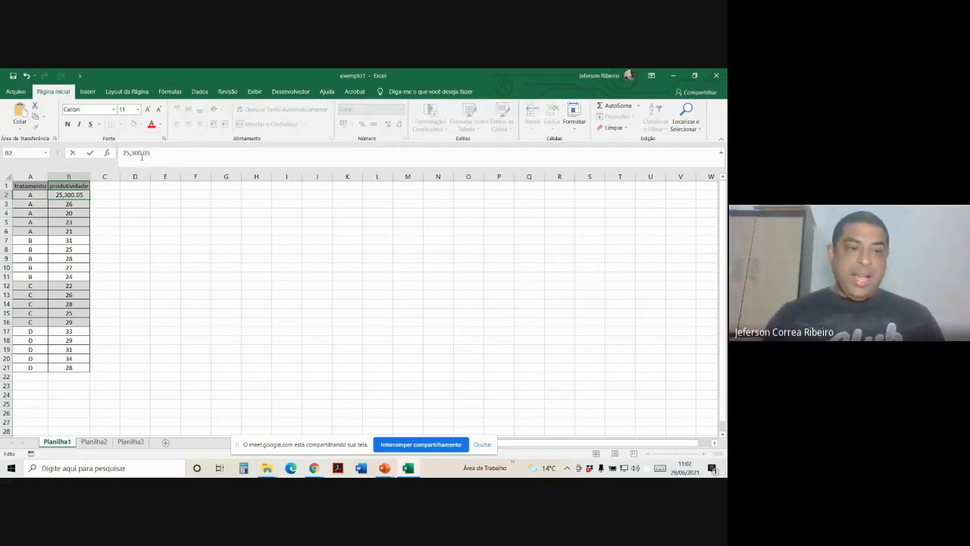
pyautogui.press('Return')
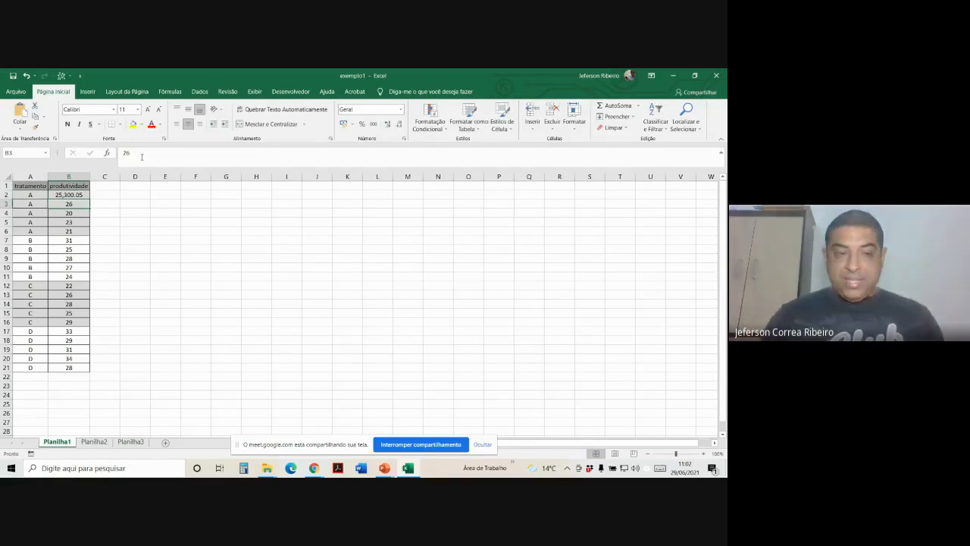
# Step: Replace the value in cell B2 with 25,3, using a comma as the decimal separator
pyautogui.press('Up')
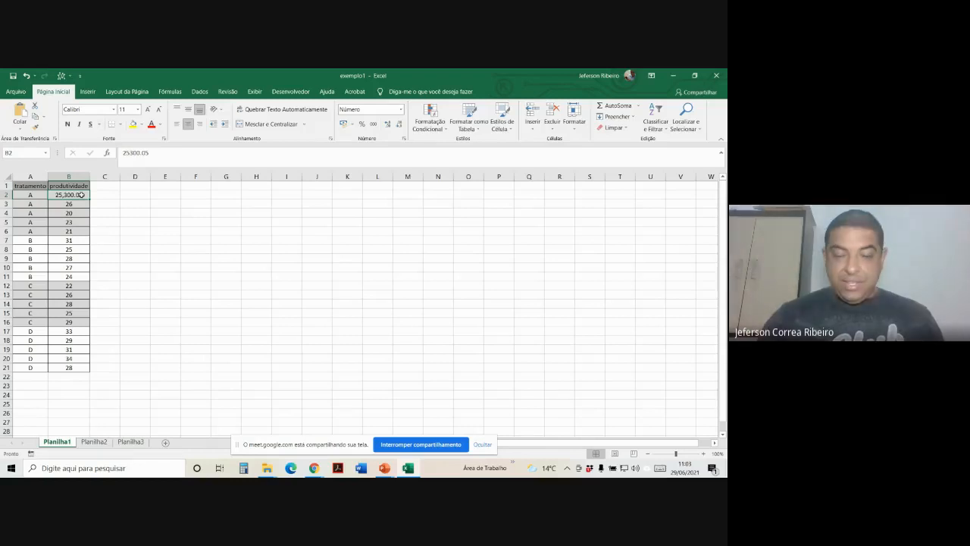
pyautogui.press('BackSpace')
pyautogui.write('25.3')
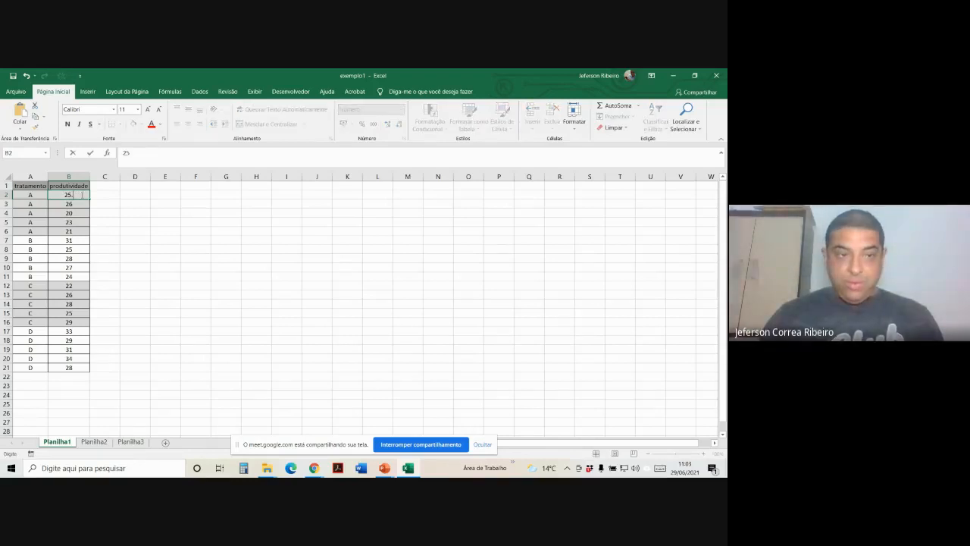
pyautogui.press('BackSpace')
pyautogui.press('BackSpace')
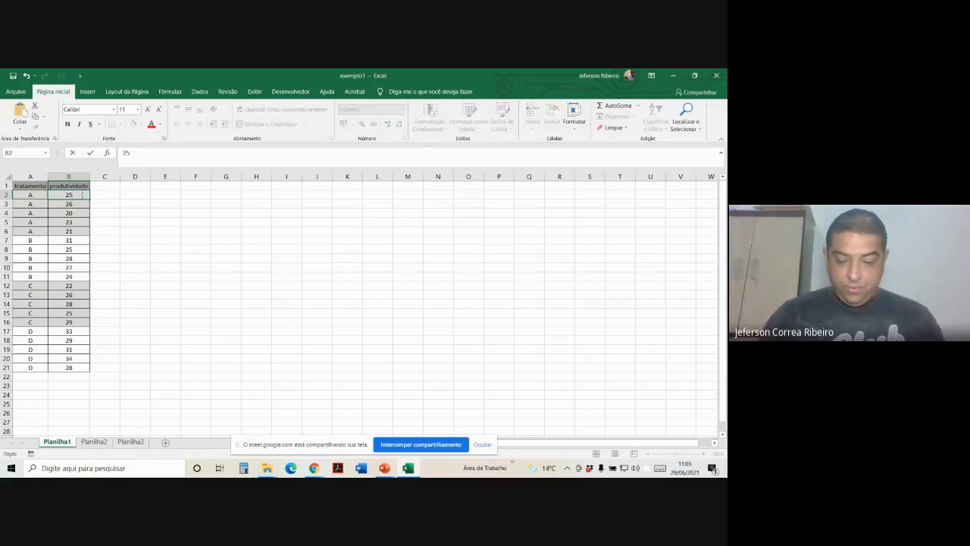
pyautogui.write(',3')
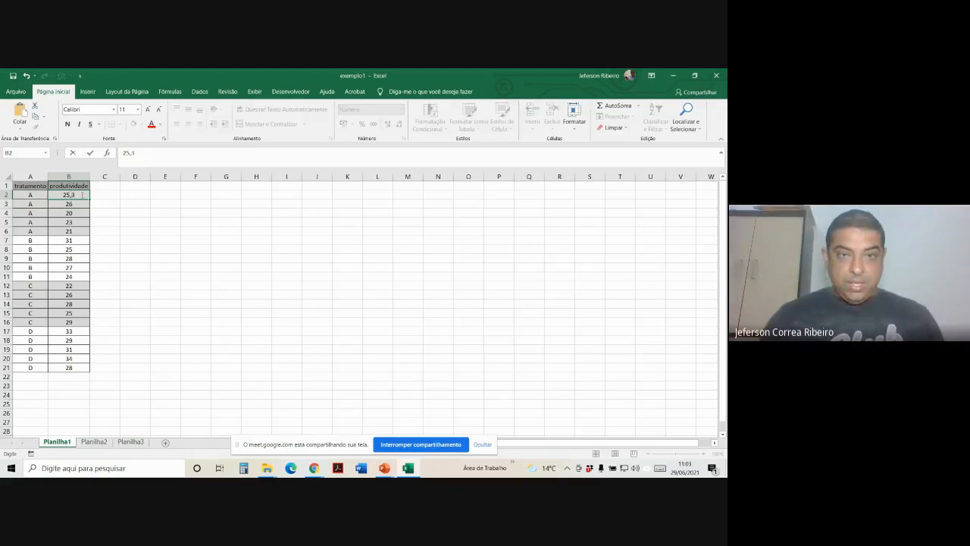
pyautogui.press('Return')
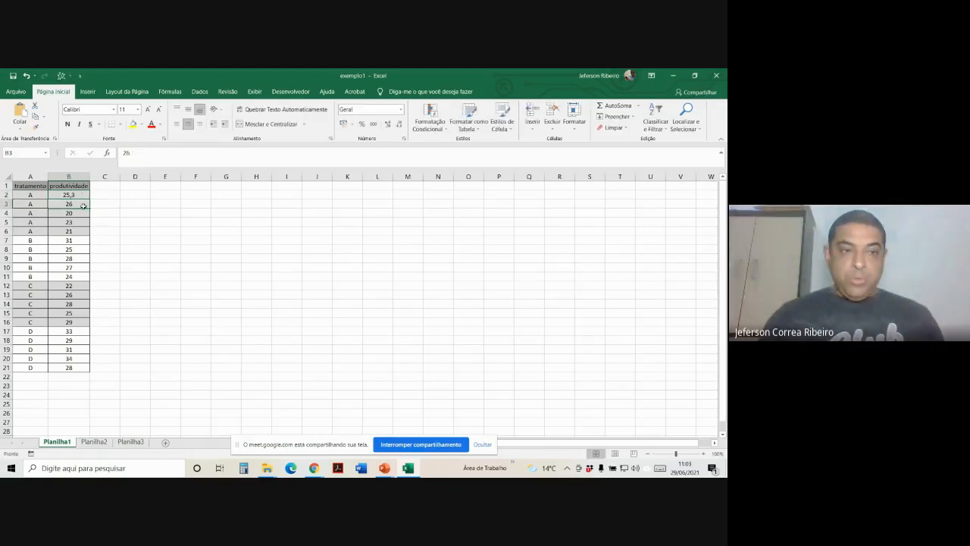
# Step: Replace the first produtividade value in cell B2 with 25 and reduce its number format to no decimal places
pyautogui.click(72, 195)
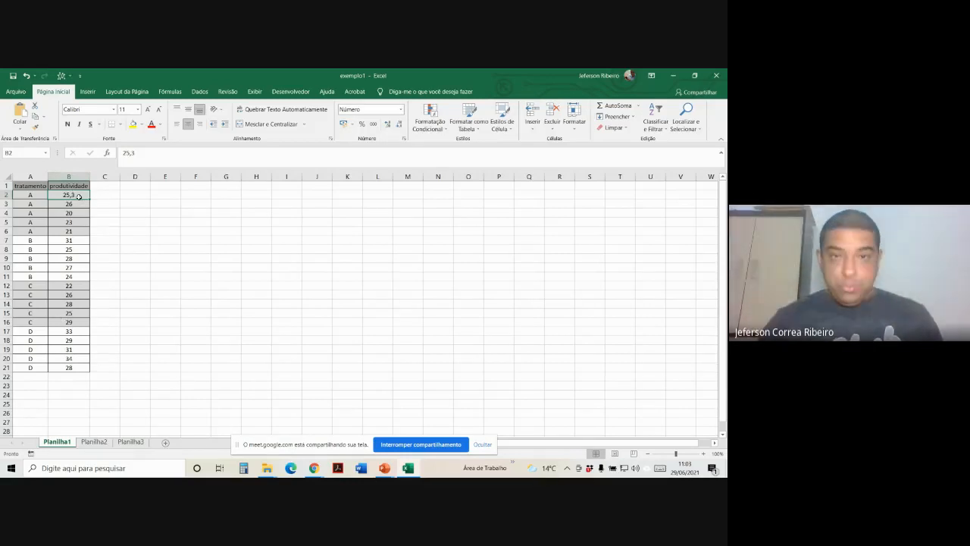
pyautogui.write('25')
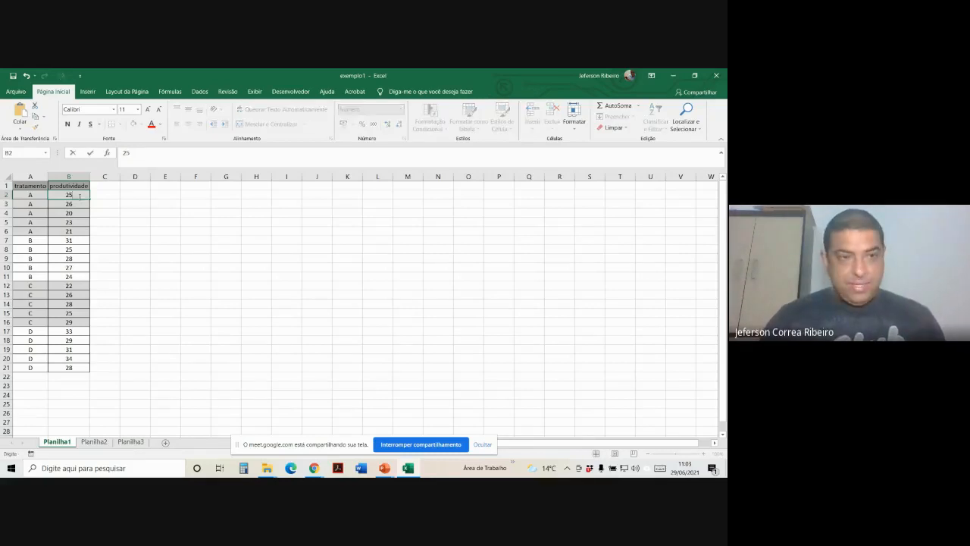
pyautogui.press('Return')
pyautogui.click(78, 196)
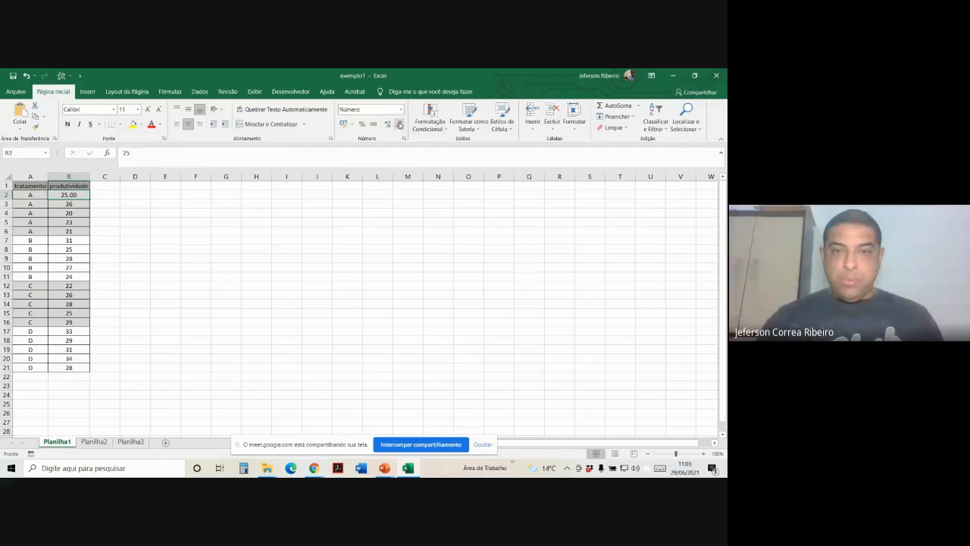
pyautogui.click(399, 124)
pyautogui.click(399, 123)
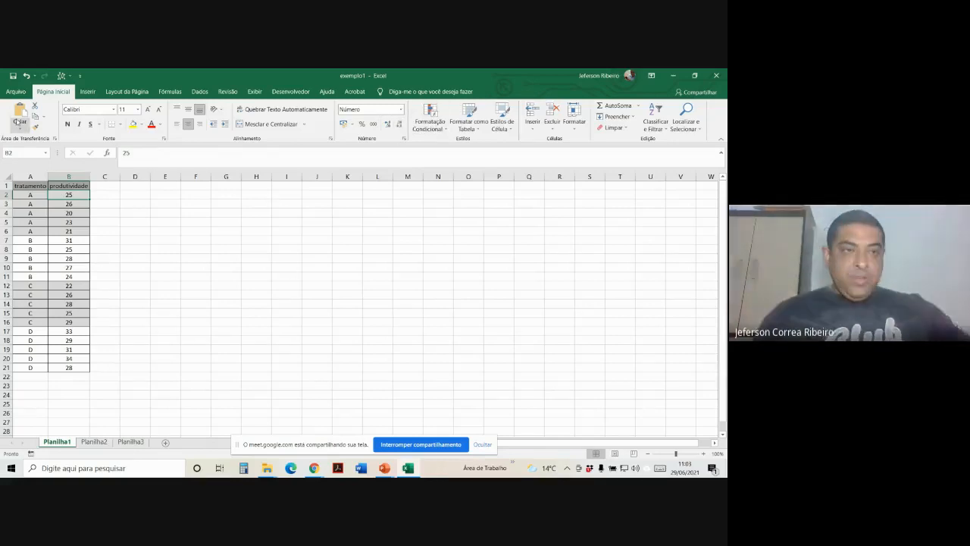
# Step: Turn off the Usar separadores de sistema option in Excel's advanced editing options
pyautogui.click(16, 92)
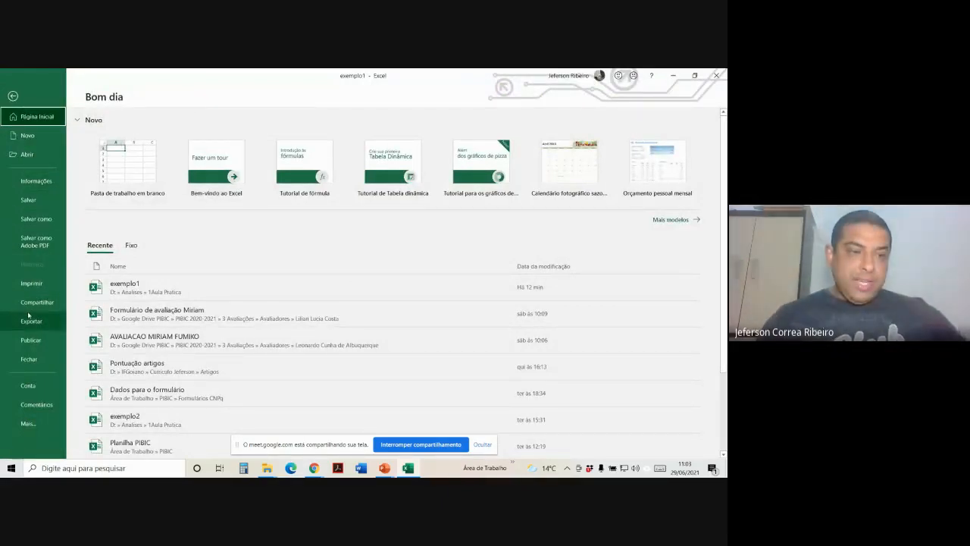
pyautogui.click(34, 426)
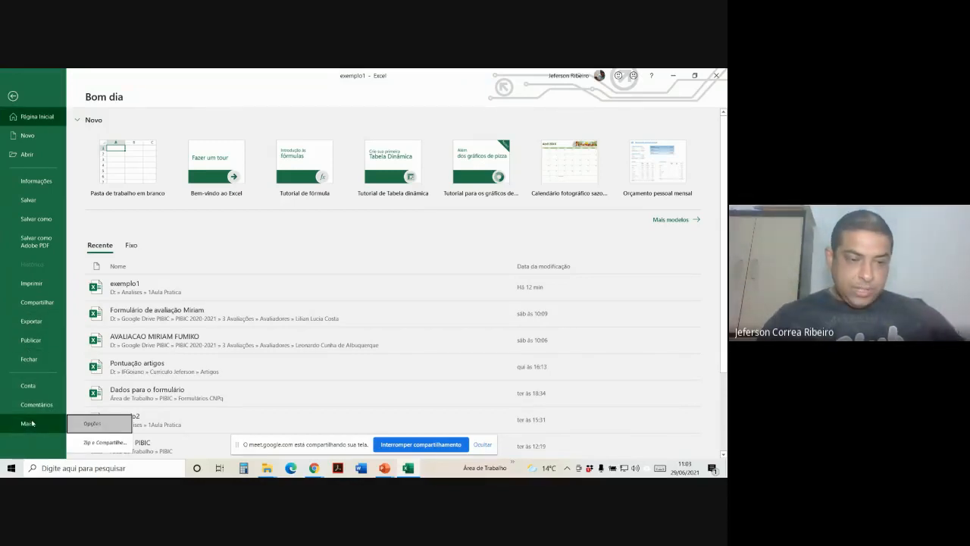
pyautogui.click(92, 423)
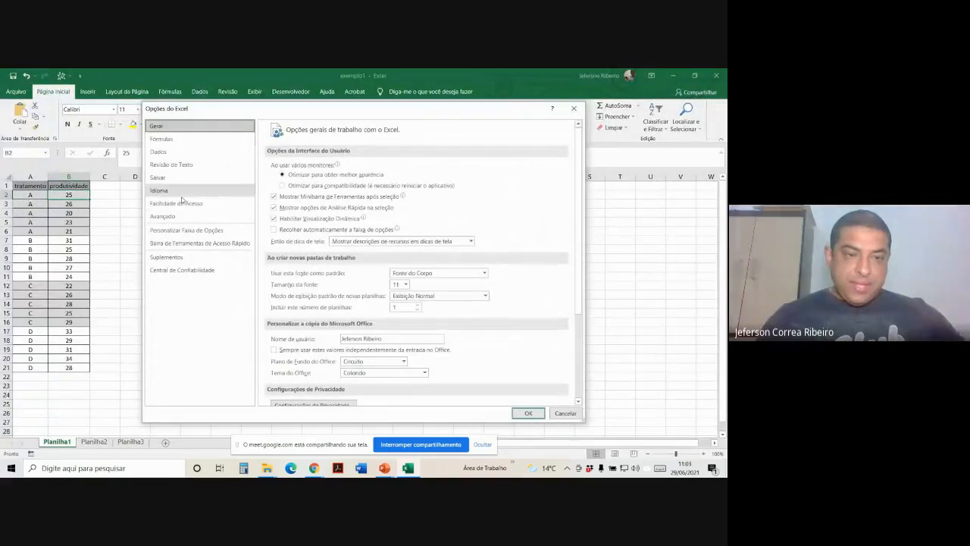
pyautogui.click(167, 218)
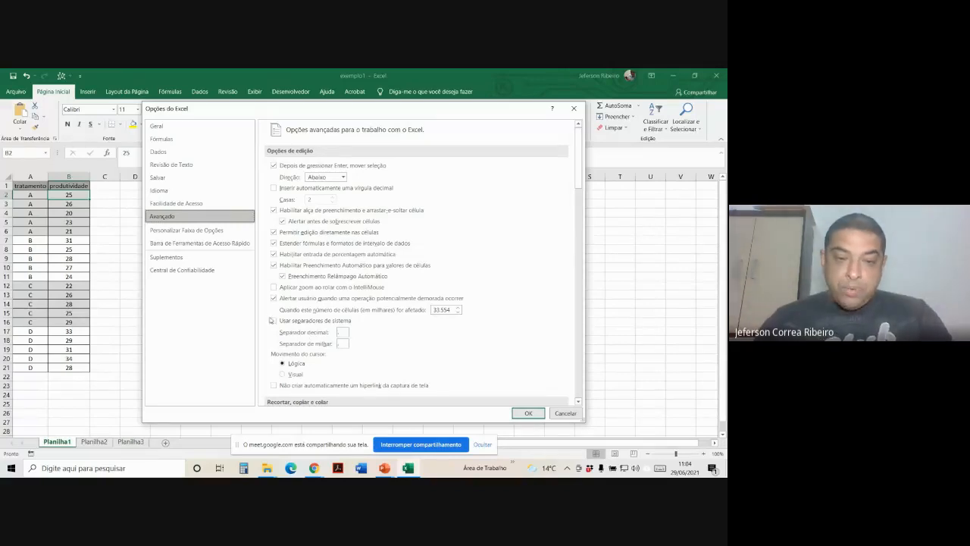
pyautogui.click(273, 320)
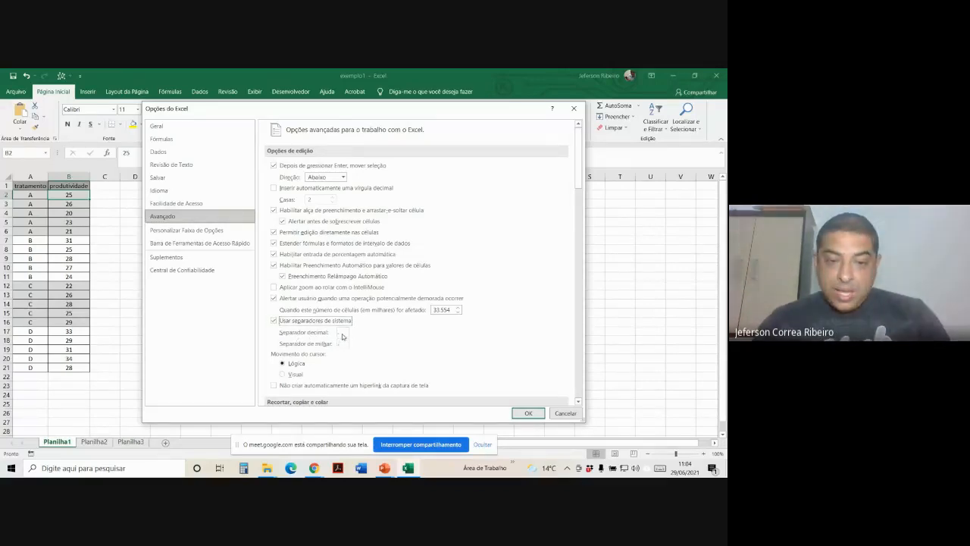
pyautogui.click(274, 320)
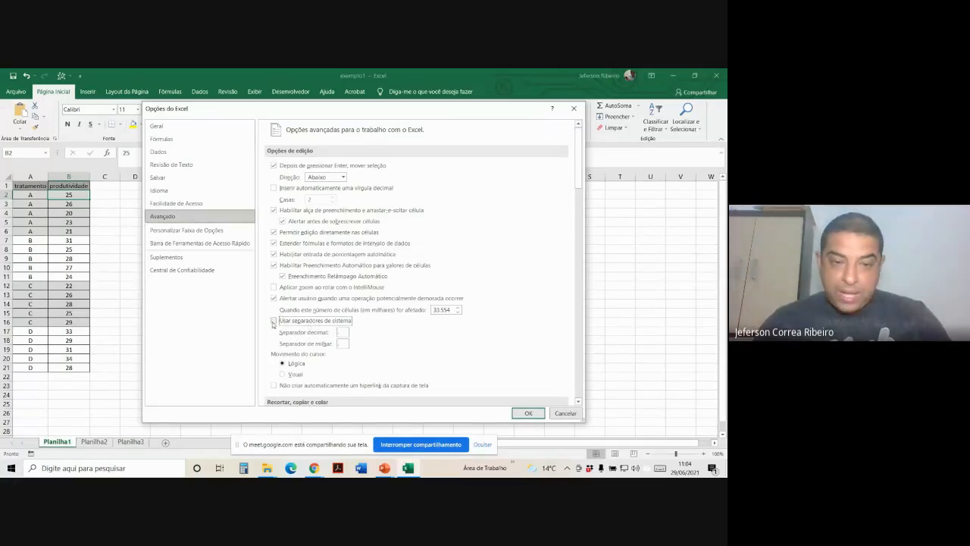
# Step: Use a period as the decimal separator and a comma as the thousands separator, and apply the options
pyautogui.click(341, 332)
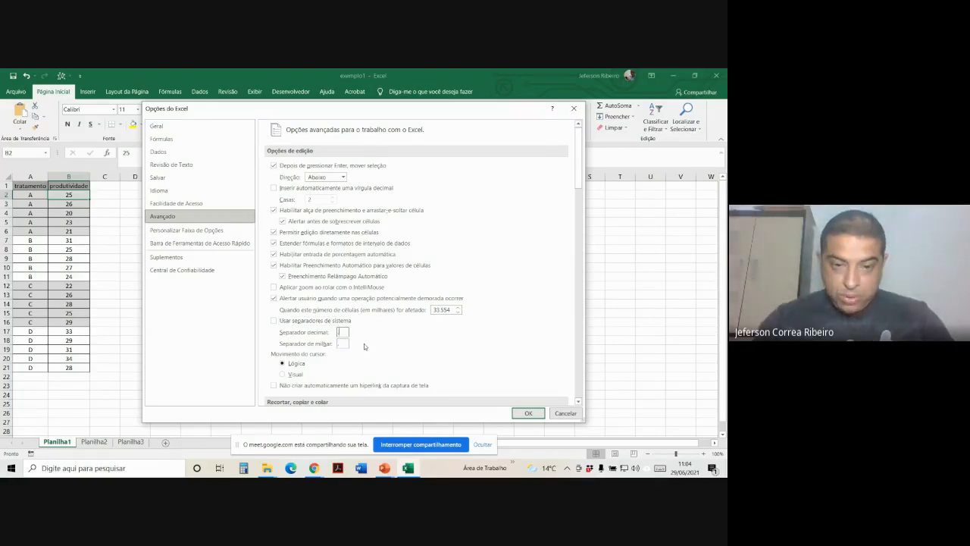
pyautogui.click(344, 344)
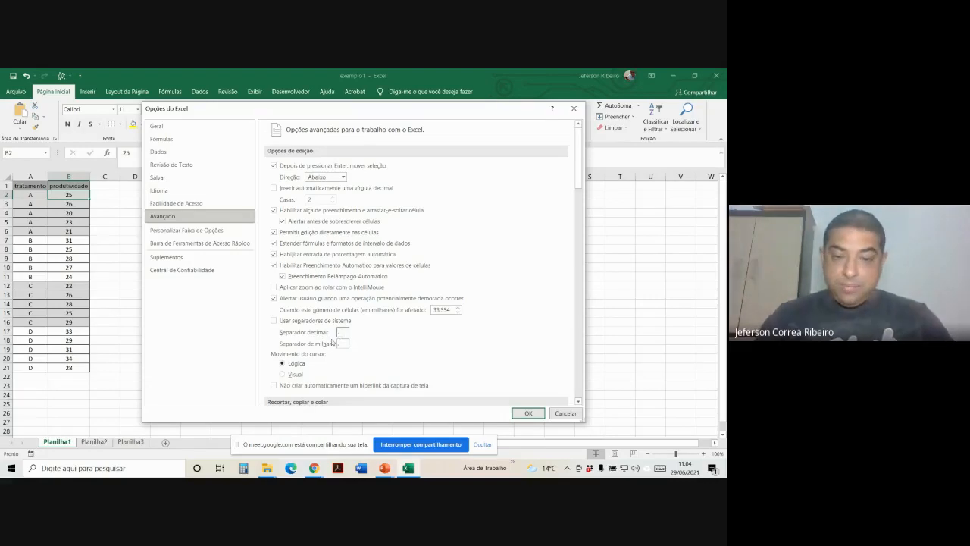
pyautogui.click(344, 343)
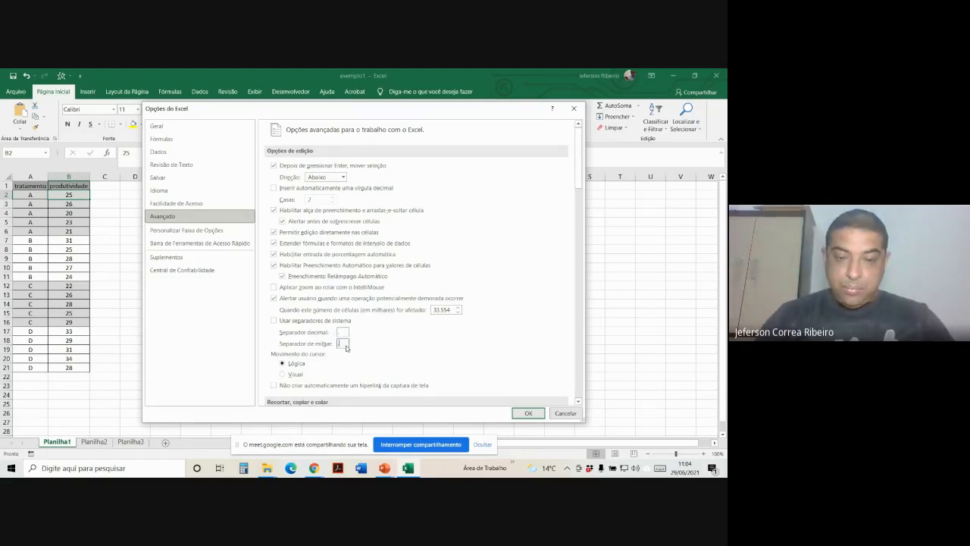
pyautogui.click(528, 413)
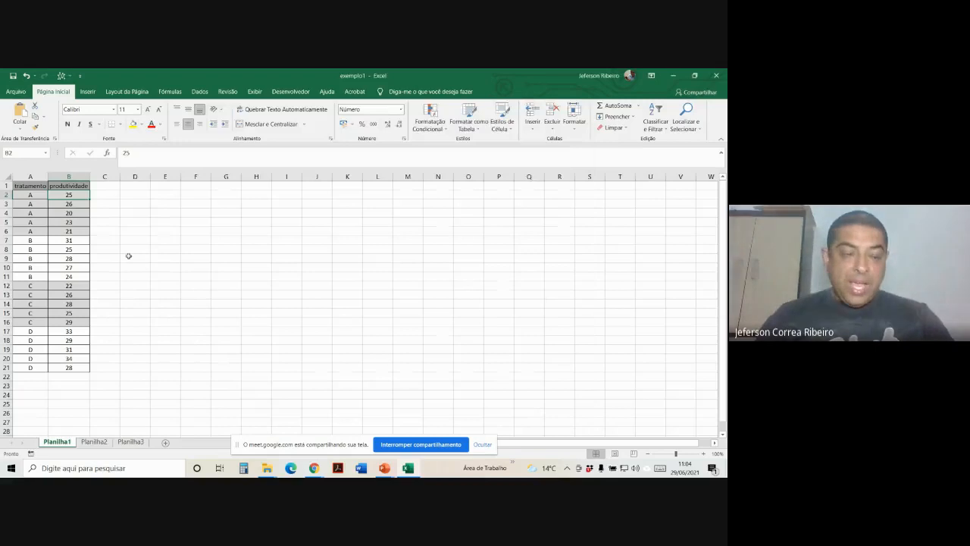
# Step: Change the value in cell B2 to 25.0, using a period as the decimal separator
pyautogui.click(169, 153)
pyautogui.write('.')
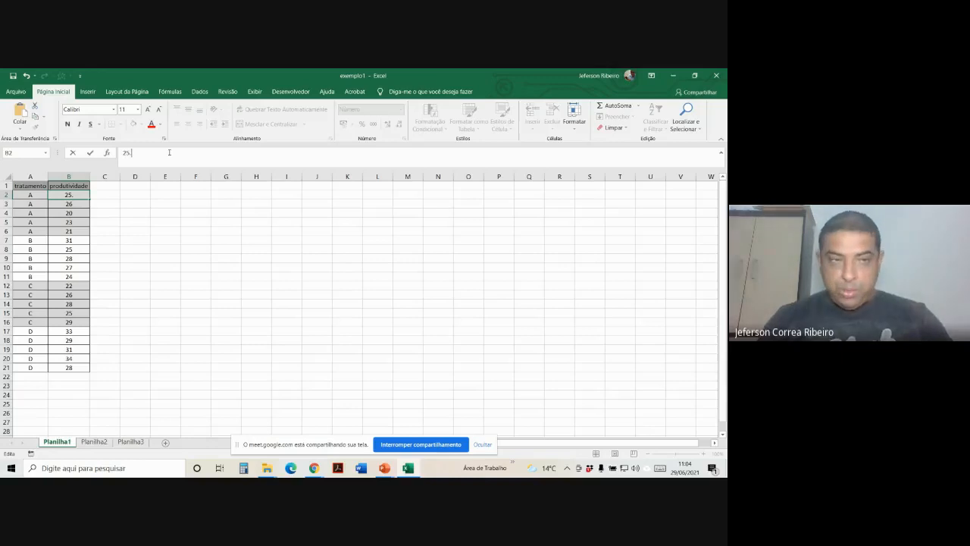
pyautogui.write('0')
pyautogui.press('Return')
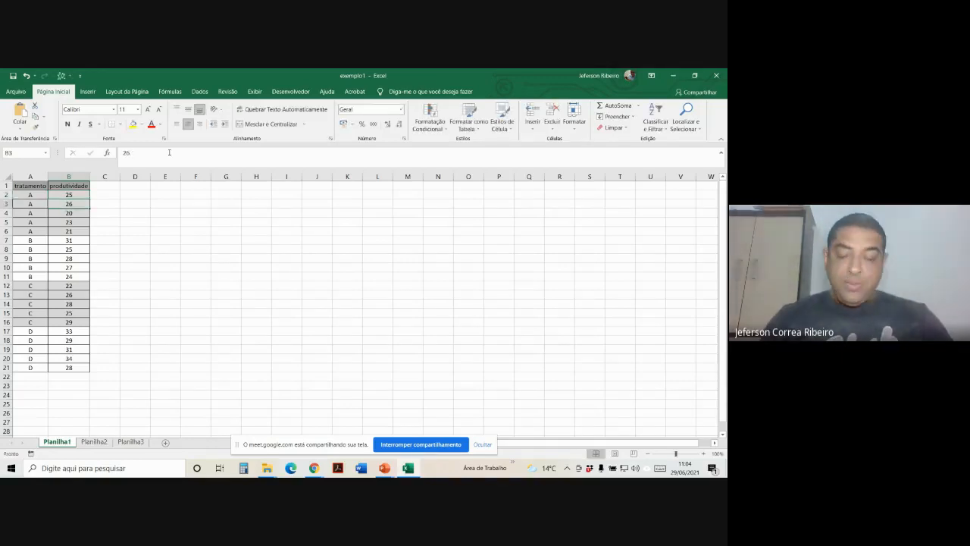
# Step: Replace the value in cell B2 with 25.5
pyautogui.press('Up')
pyautogui.write('25,5')
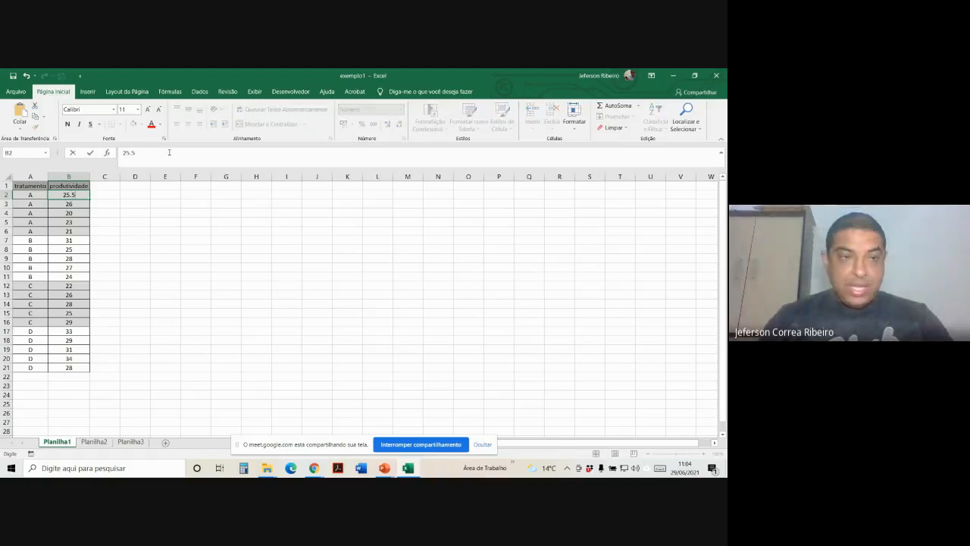
pyautogui.press('Return')
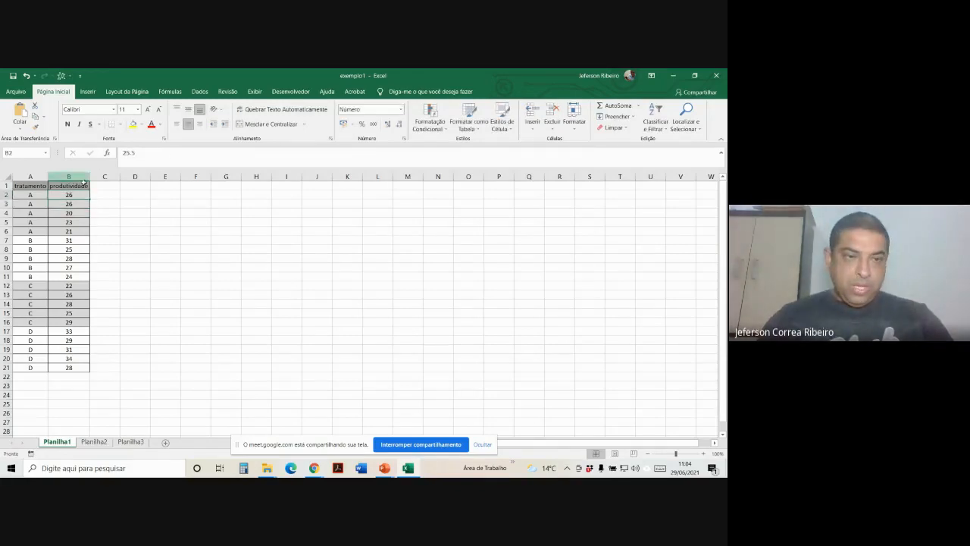
# Step: Apply the thousands-separator Contábil number format to the whole produtividade column B
pyautogui.click(74, 176)
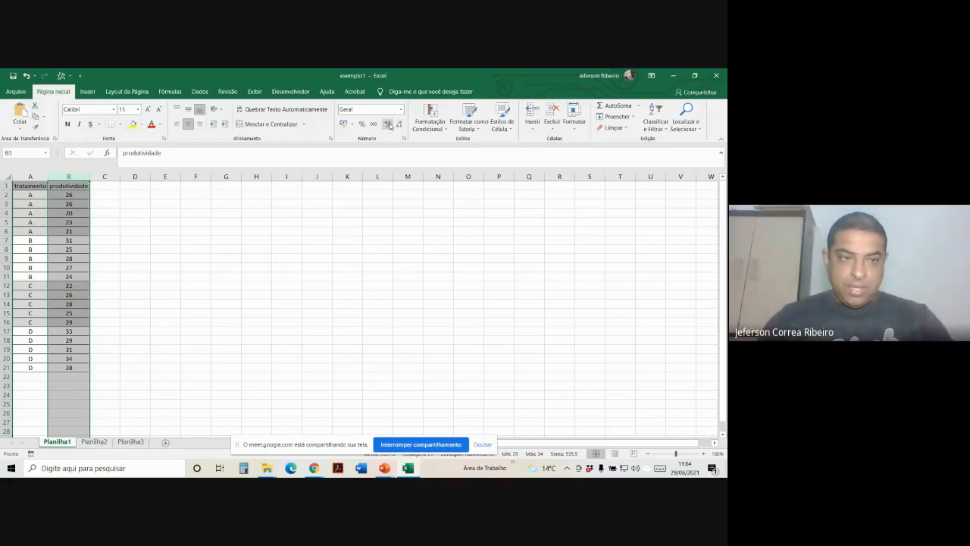
pyautogui.click(374, 124)
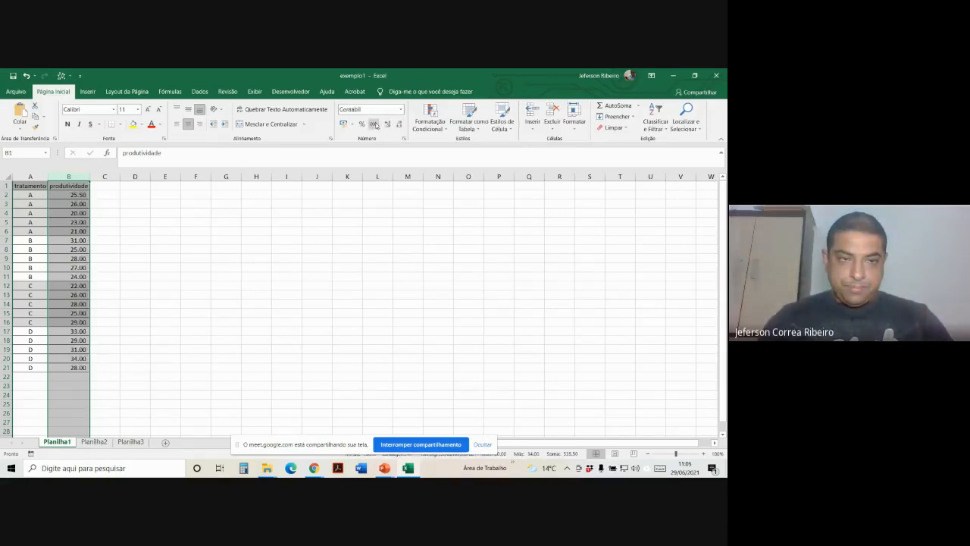
pyautogui.click(228, 203)
# Step: Format the produtividade values in B2:B21 as Número with one decimal place
pyautogui.click(74, 194)
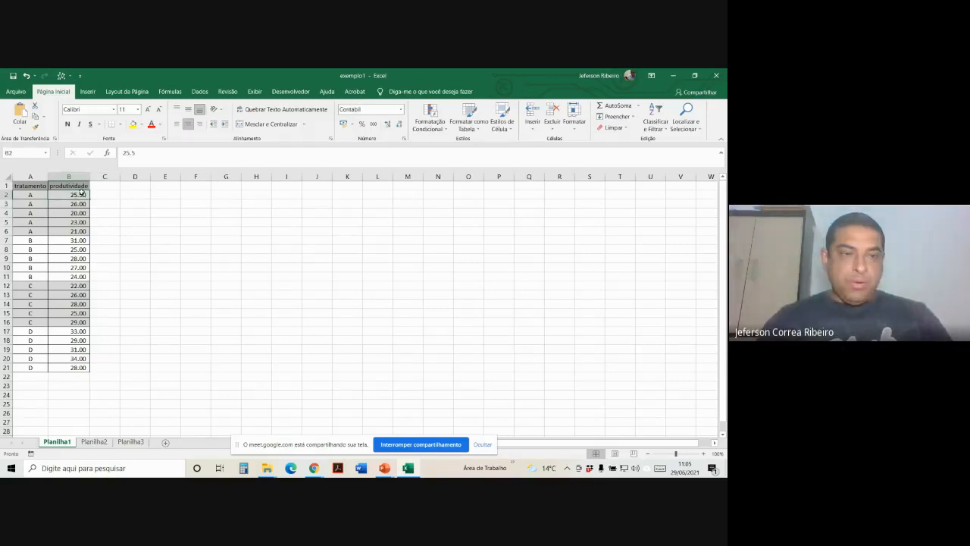
pyautogui.moveTo(81, 194); pyautogui.dragTo(84, 368)
pyautogui.click(377, 109)
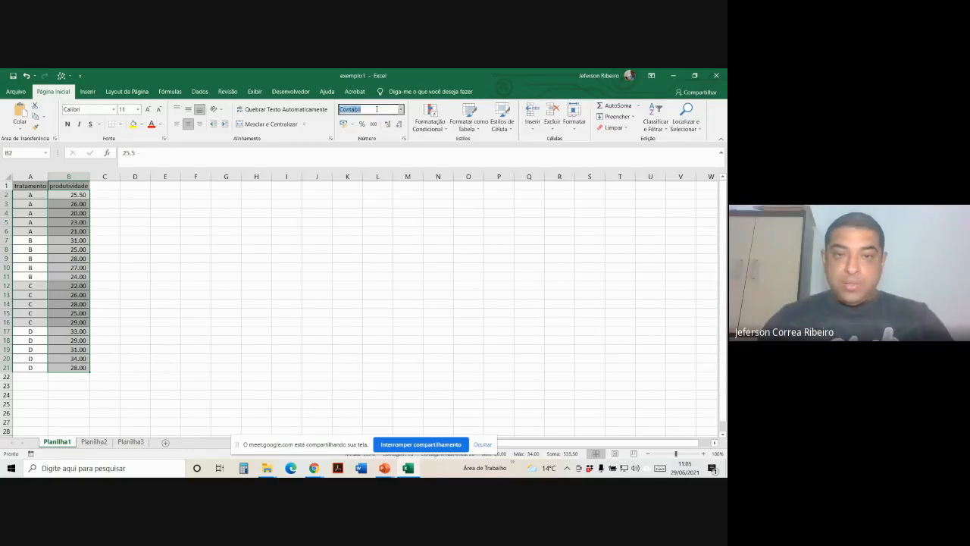
pyautogui.click(400, 109)
pyautogui.click(380, 145)
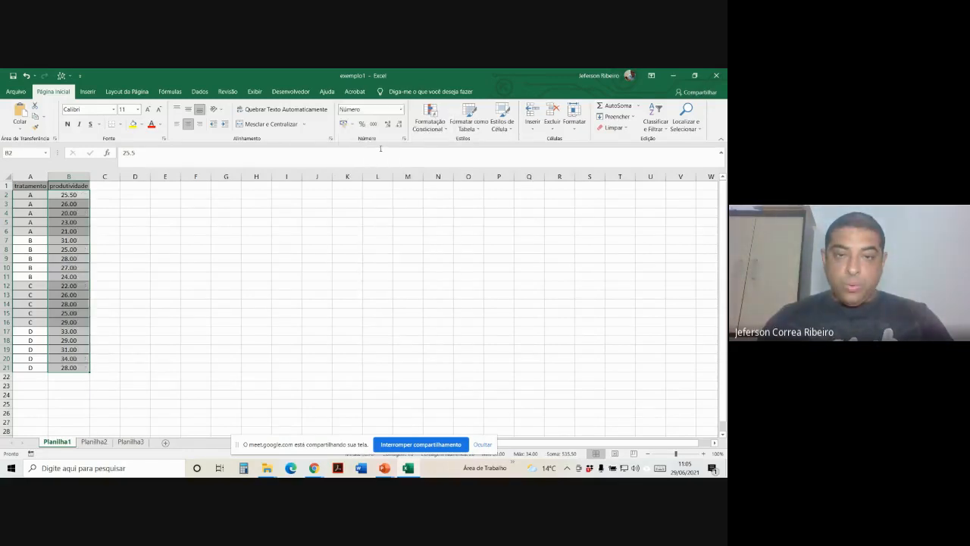
pyautogui.click(399, 123)
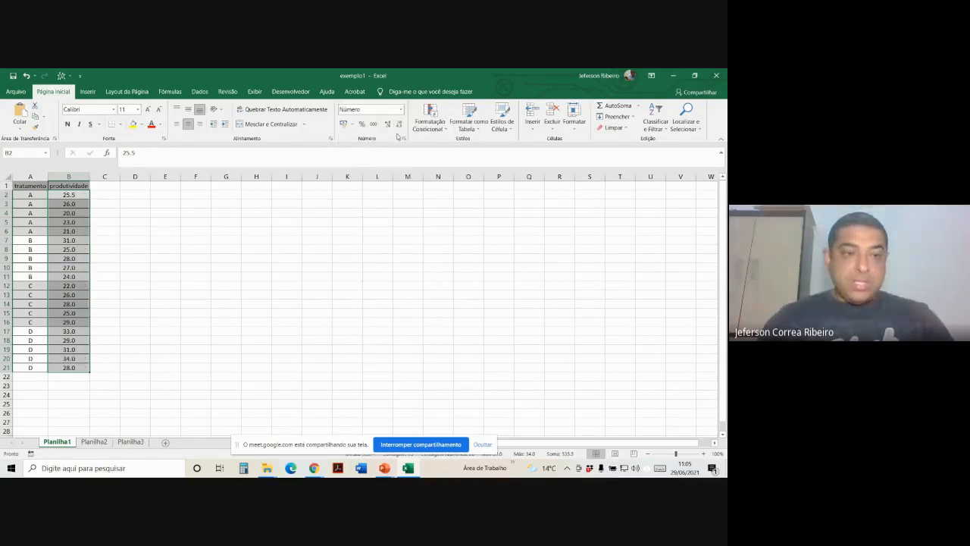
pyautogui.click(65, 195)
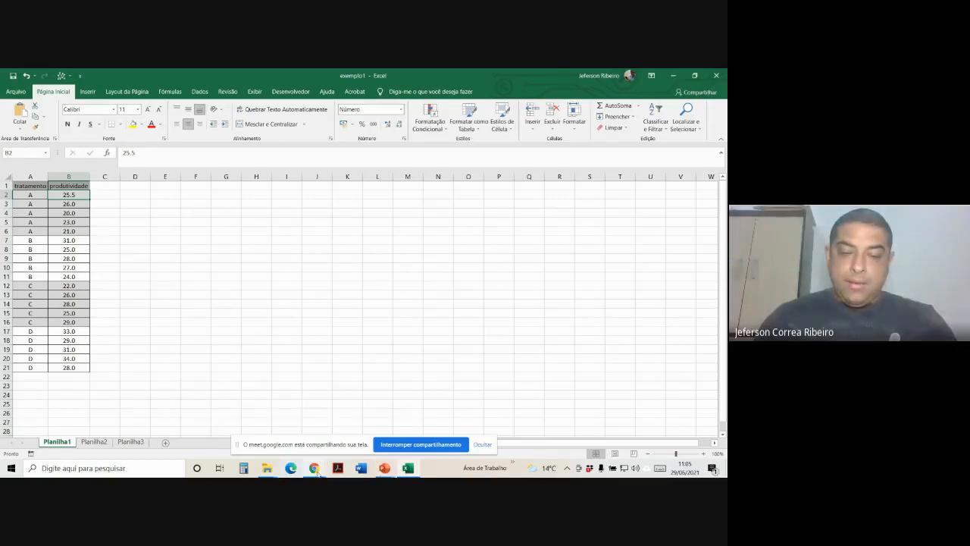
# Step: Switch to the Aula prática 2 SAS presentation in PowerPoint and present from the corn variety exercise to the Clique em Mais slide
pyautogui.moveTo(315, 469)
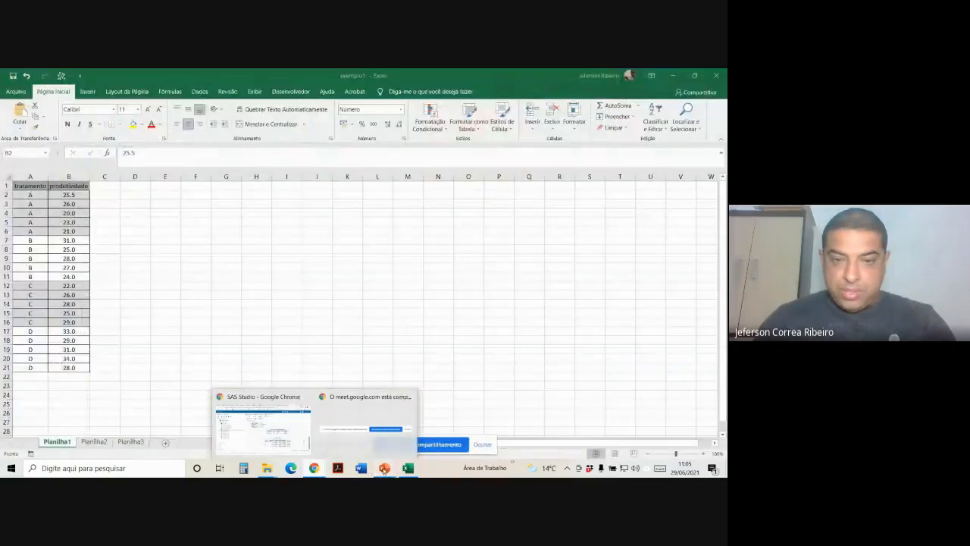
pyautogui.moveTo(384, 468)
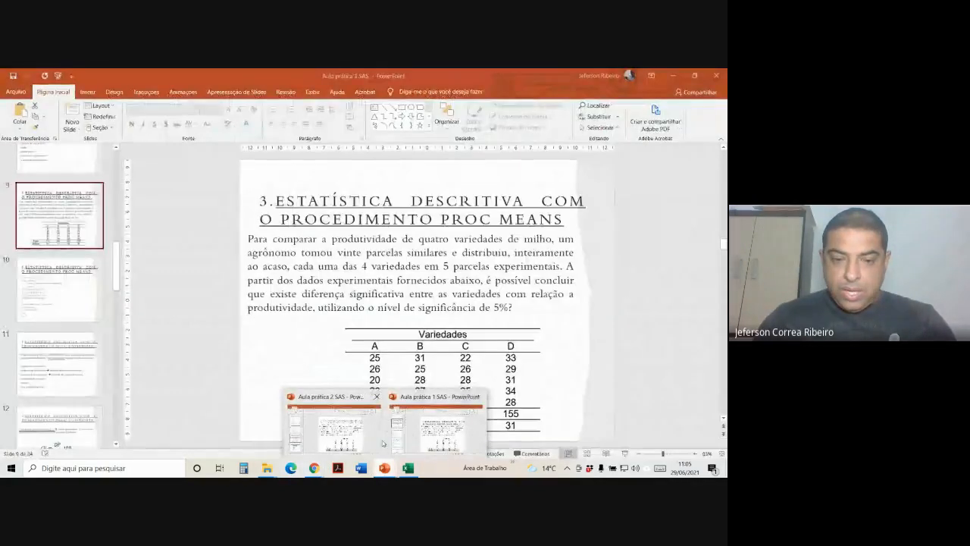
pyautogui.click(333, 428)
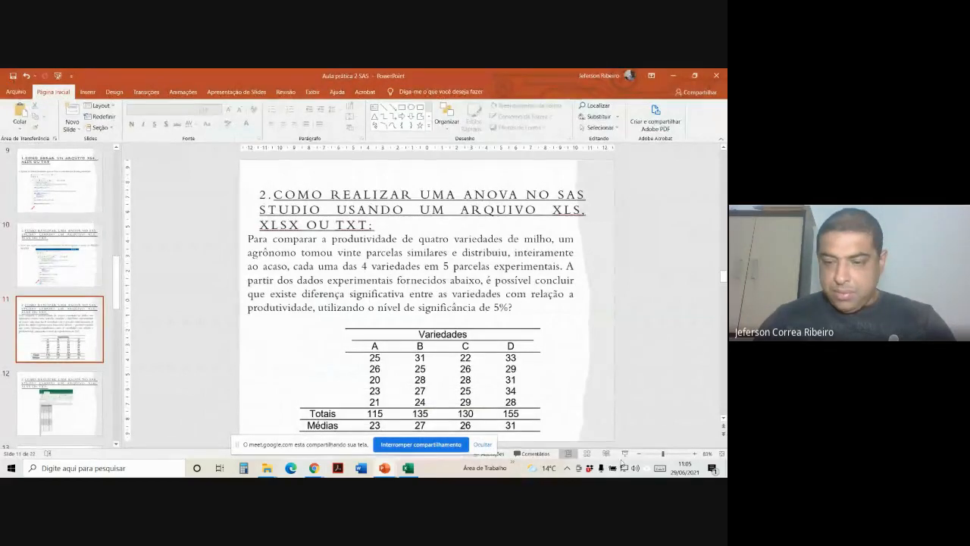
pyautogui.click(624, 453)
pyautogui.press('Right')
pyautogui.press('Right')
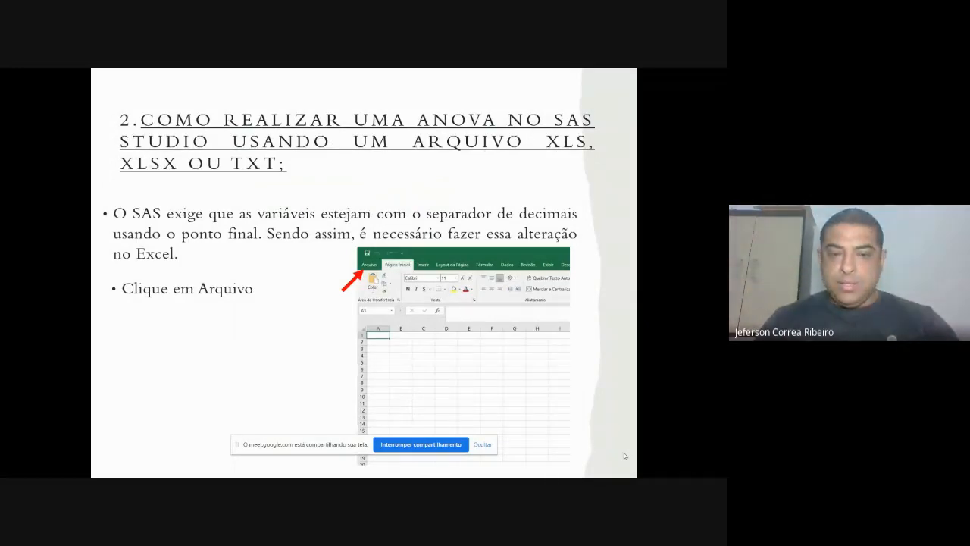
pyautogui.press('Right')
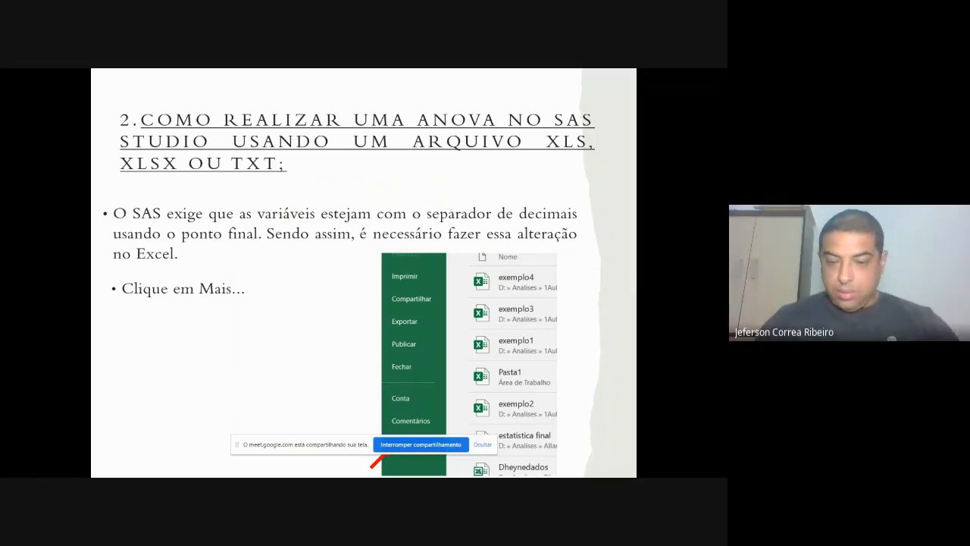
# Step: Hide the screen-sharing notice and advance through the Excel separator slides to the PROC IMPORT and PROC ANOVA code slide
pyautogui.click(482, 445)
pyautogui.press('Right')
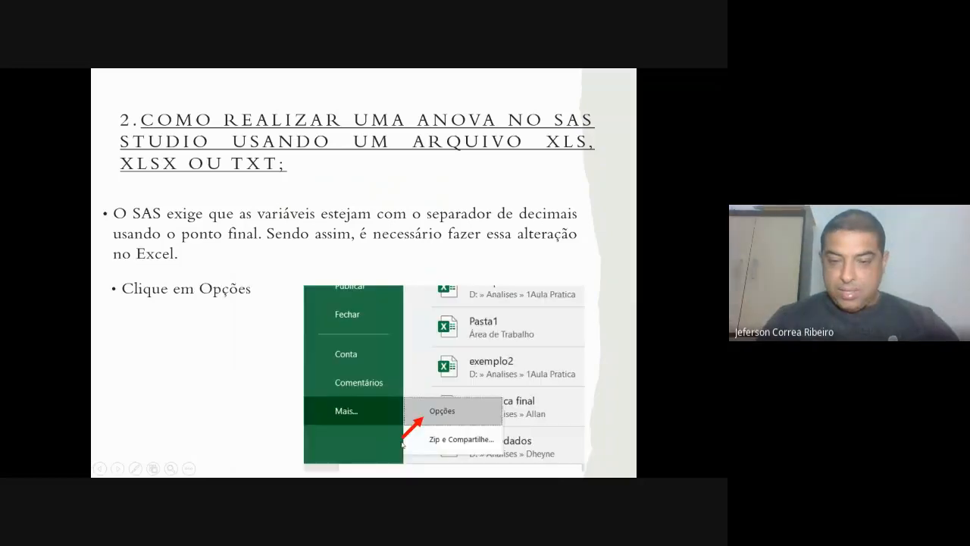
pyautogui.press('Right')
pyautogui.press('Right')
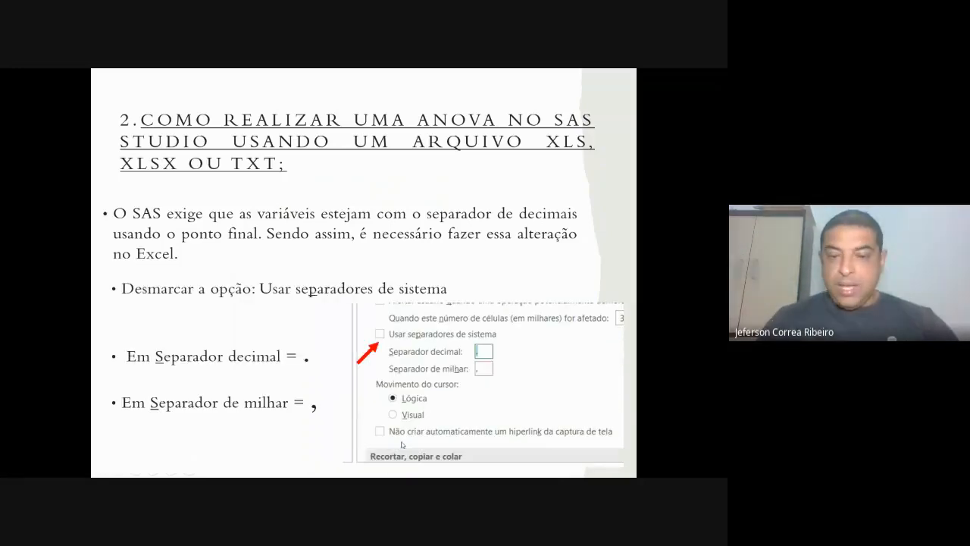
pyautogui.press('Right')
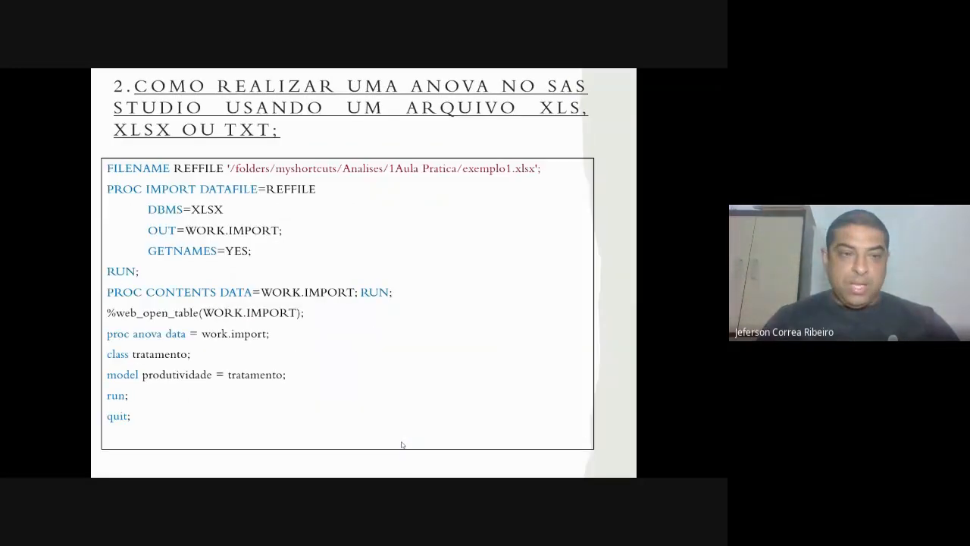
# Step: Go back to the slide on unticking Usar separadores de sistema and review the decimal and thousands separator settings
pyautogui.press('Left')
pyautogui.press('Left')
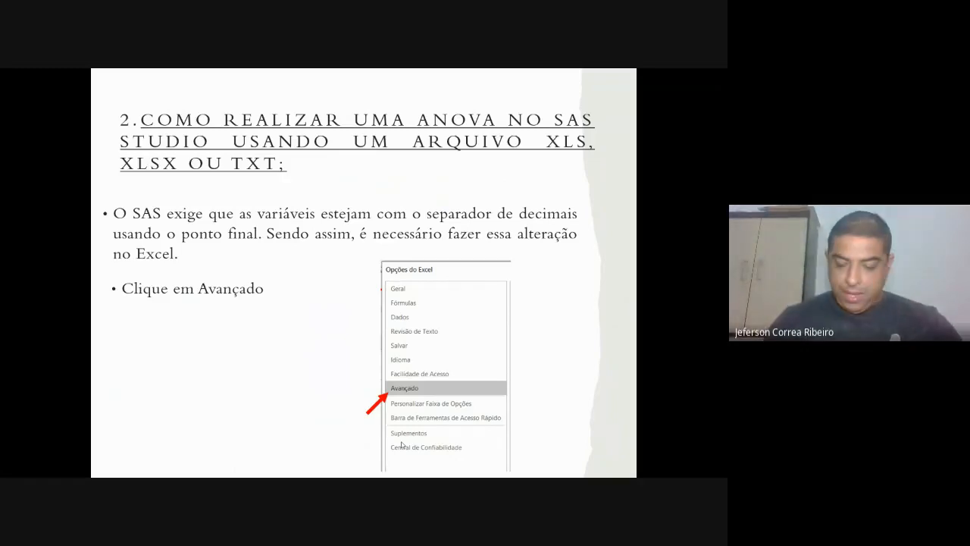
pyautogui.press('Right')
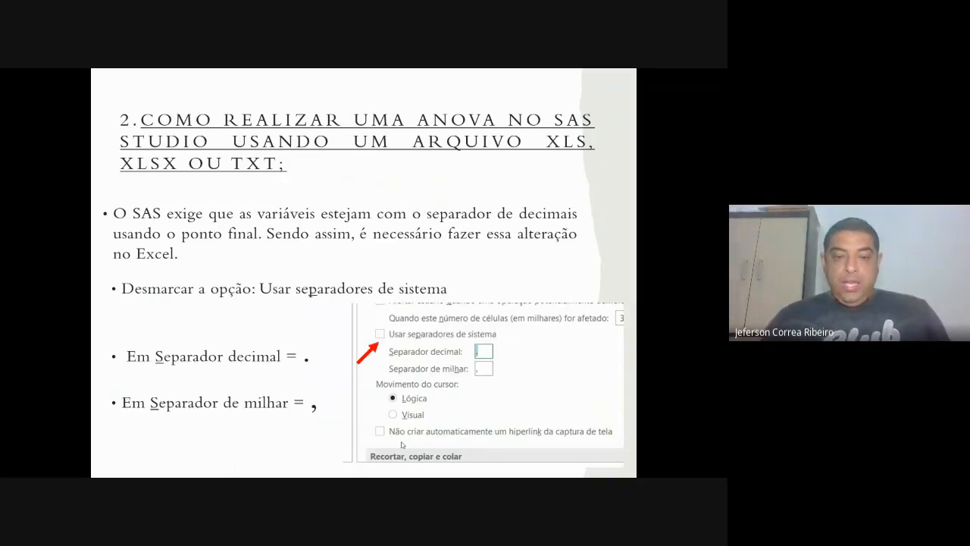
# Step: Preview the K2O dosage exercise slide, then end the slide show on the Excel separator settings slide
pyautogui.press('Right')
pyautogui.press('Right')
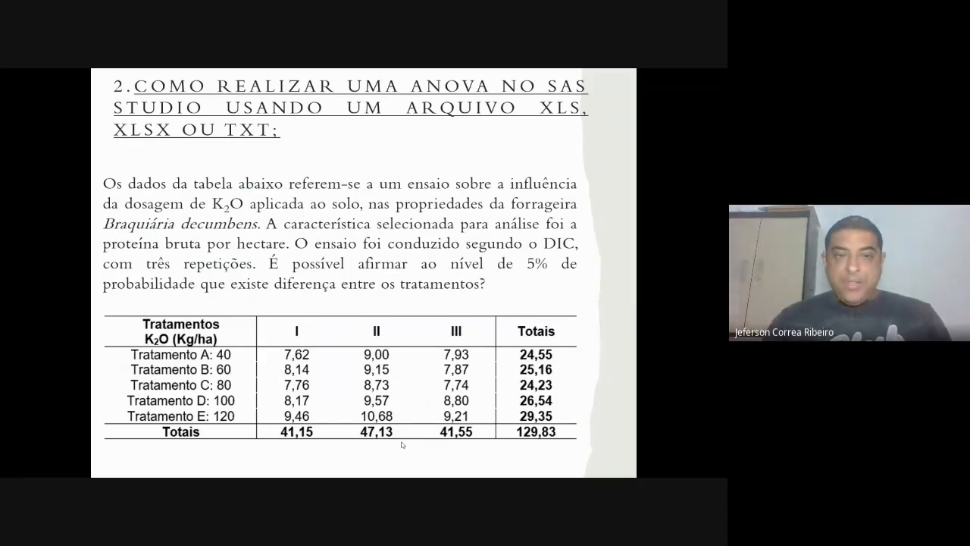
pyautogui.press('Left')
pyautogui.press('Left')
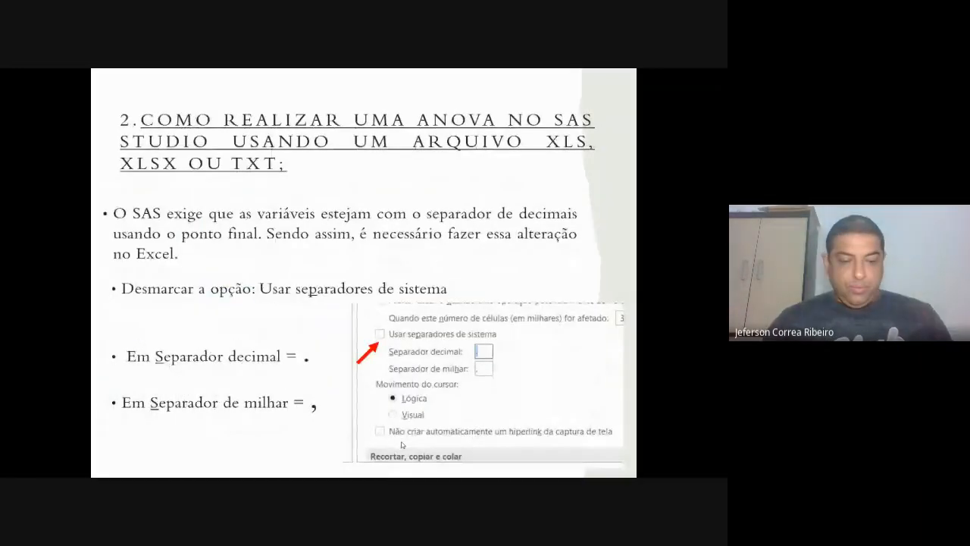
pyautogui.press('Escape')
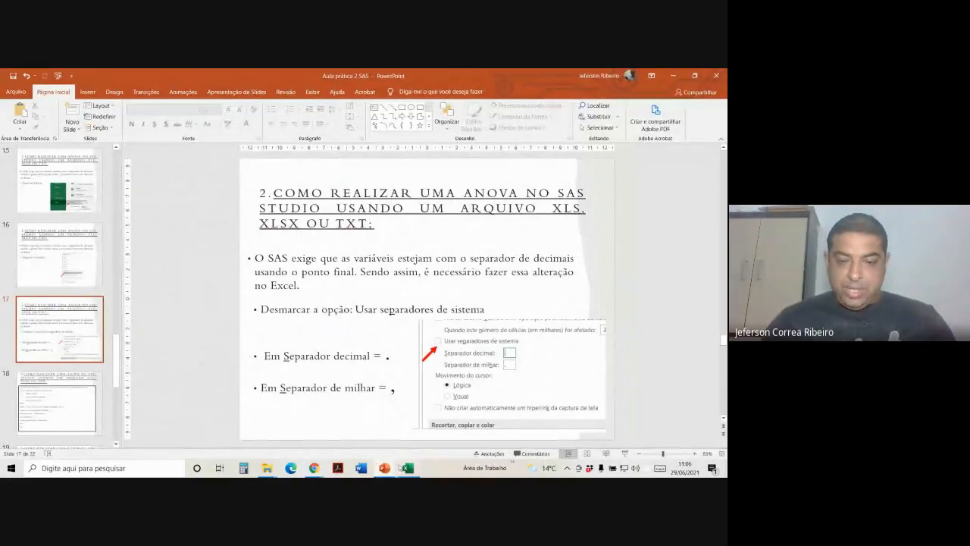
# Step: Switch to the exemplo1 workbook in Excel, set B7 to 31.8, B12 to 22.7 and B17 to 33.6, and save it
pyautogui.click(406, 467)
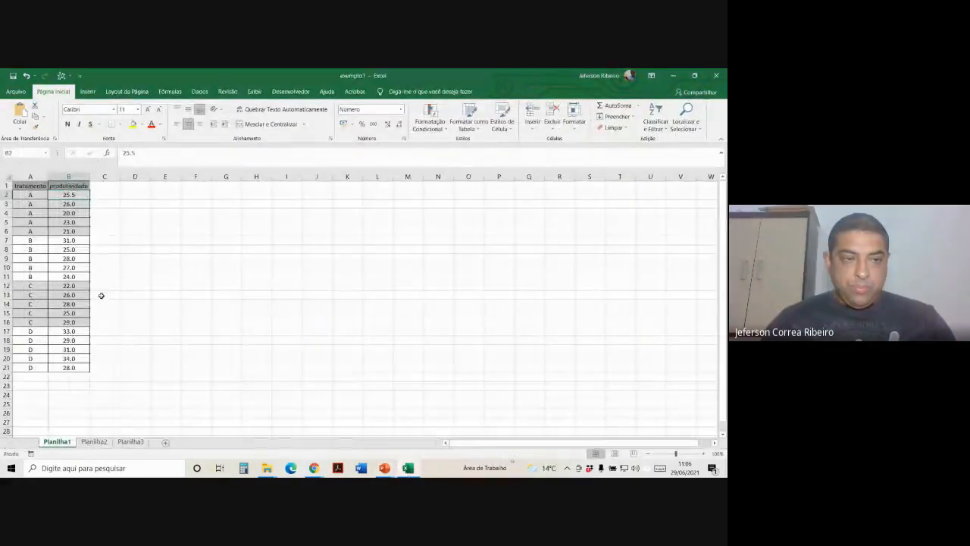
pyautogui.click(78, 240)
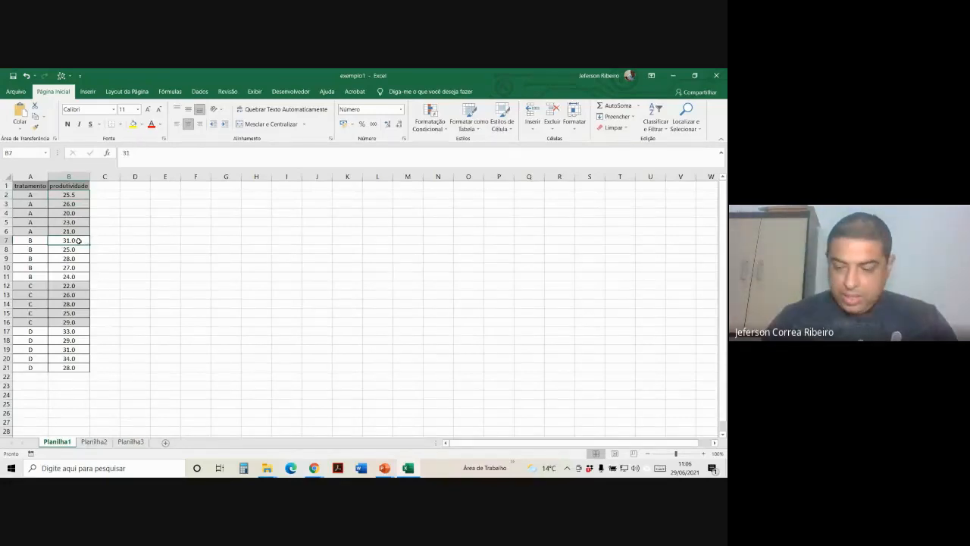
pyautogui.doubleClick(76, 240)
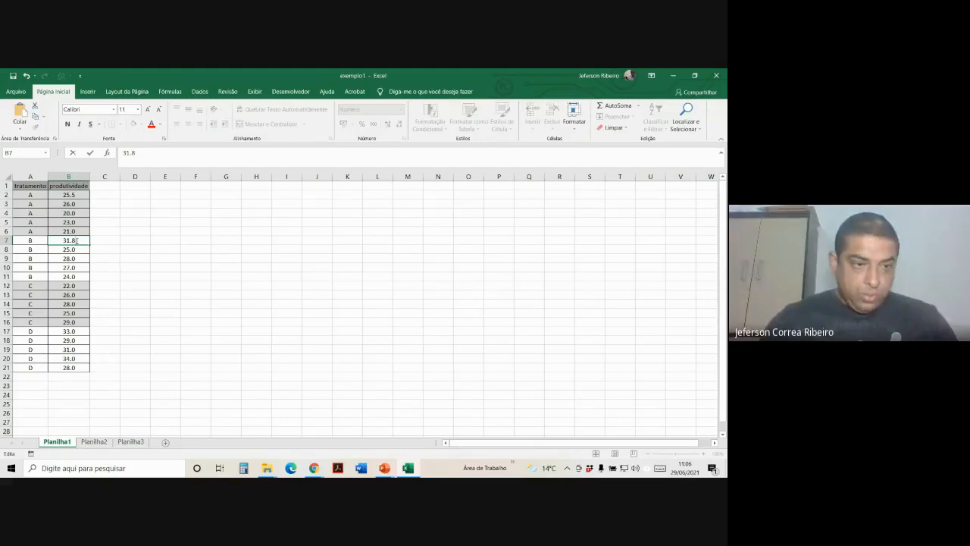
pyautogui.click(75, 285)
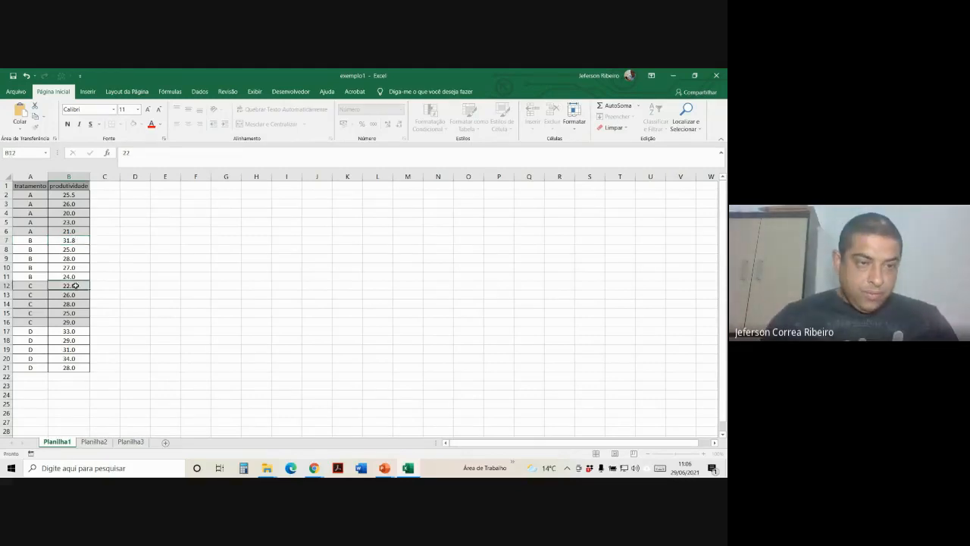
pyautogui.click(158, 163)
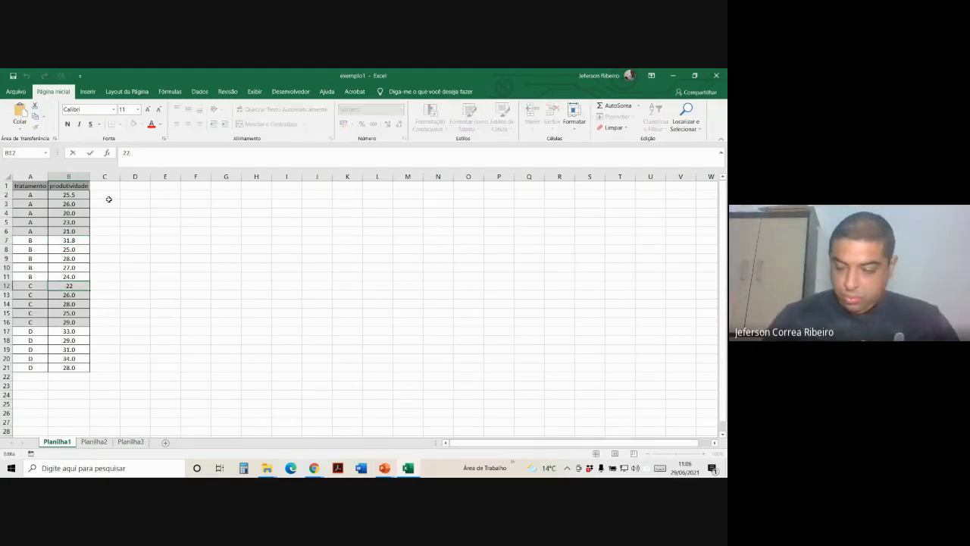
pyautogui.click(80, 331)
pyautogui.click(140, 152)
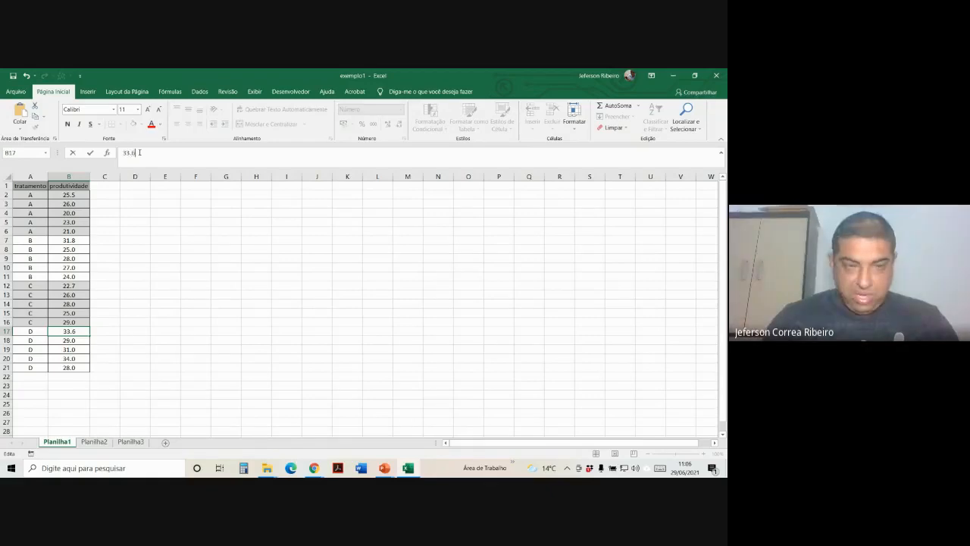
pyautogui.click(12, 76)
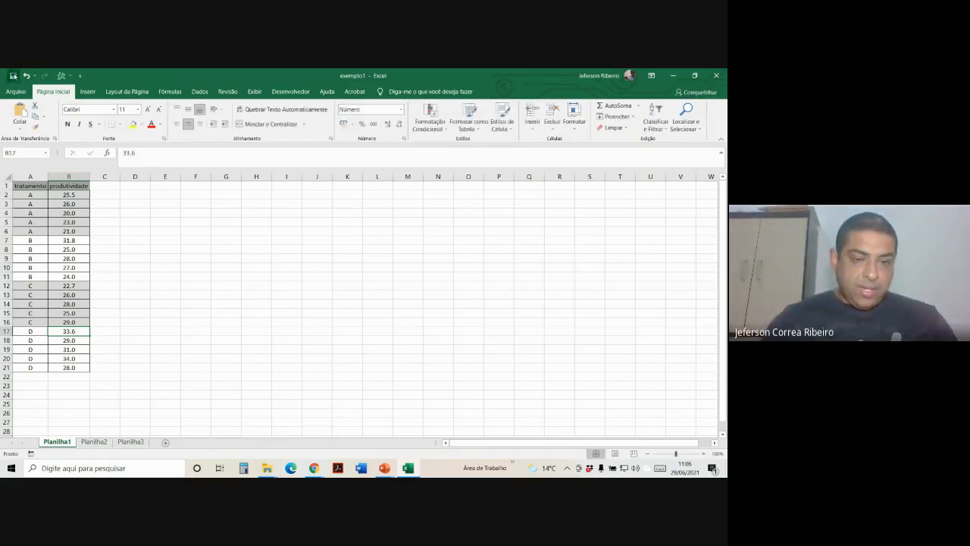
# Step: Switch to SAS Studio in Chrome and delete the old exemplo1.xlsx from the server's Files (Home) folder
pyautogui.click(319, 469)
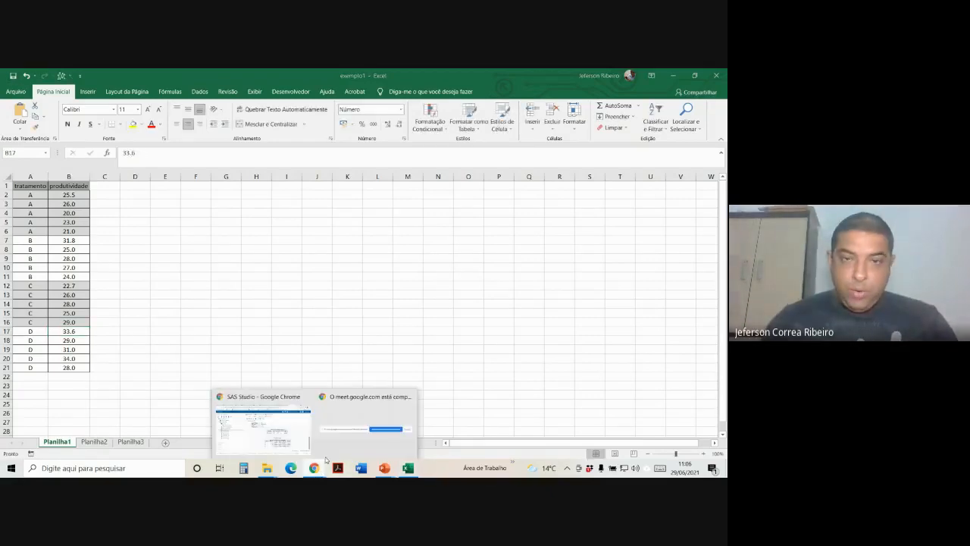
pyautogui.click(296, 417)
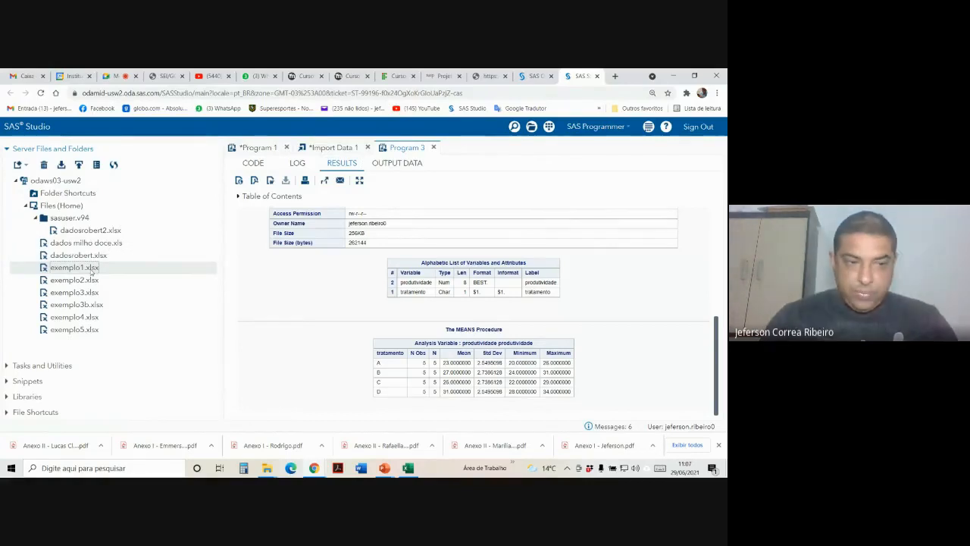
pyautogui.press('Delete')
pyautogui.press('Return')
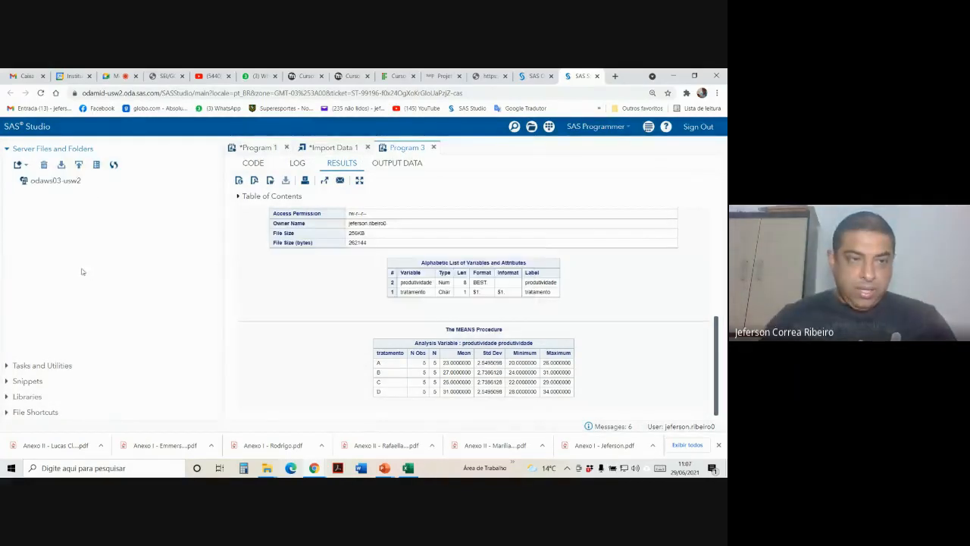
# Step: Upload the updated exemplo1 from the 1Aula Pratica folder to Files (Home), closing the workbook in Excel before choosing the file
pyautogui.click(78, 164)
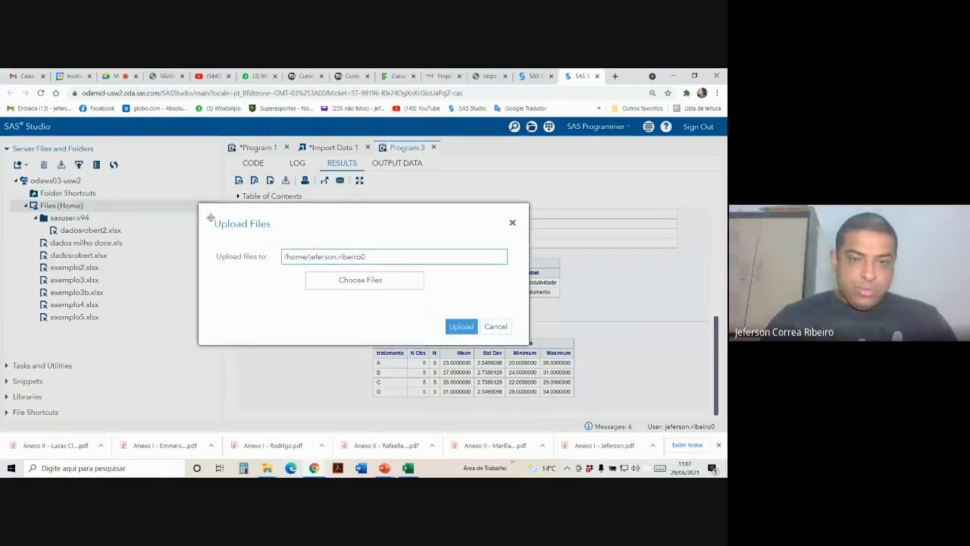
pyautogui.click(381, 280)
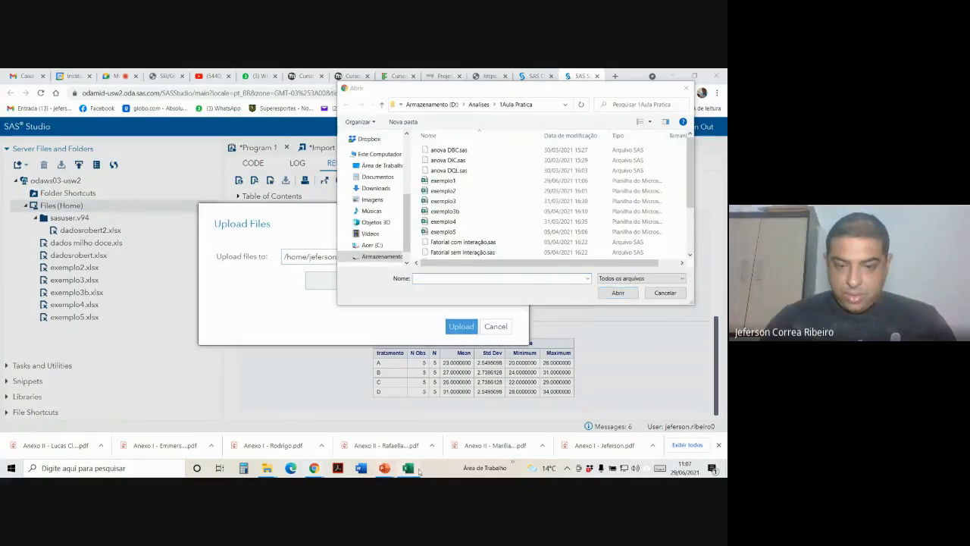
pyautogui.click(408, 468)
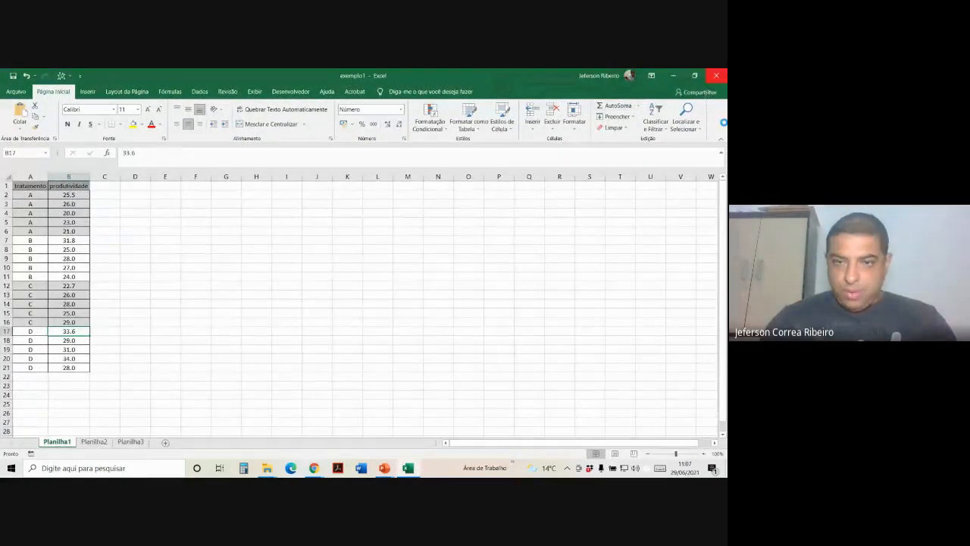
pyautogui.click(716, 75)
pyautogui.doubleClick(444, 180)
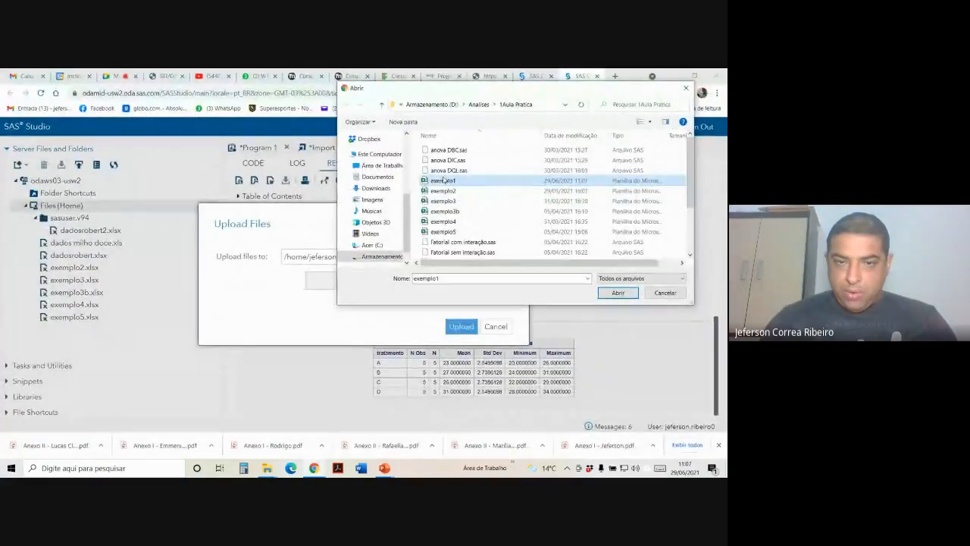
pyautogui.click(461, 386)
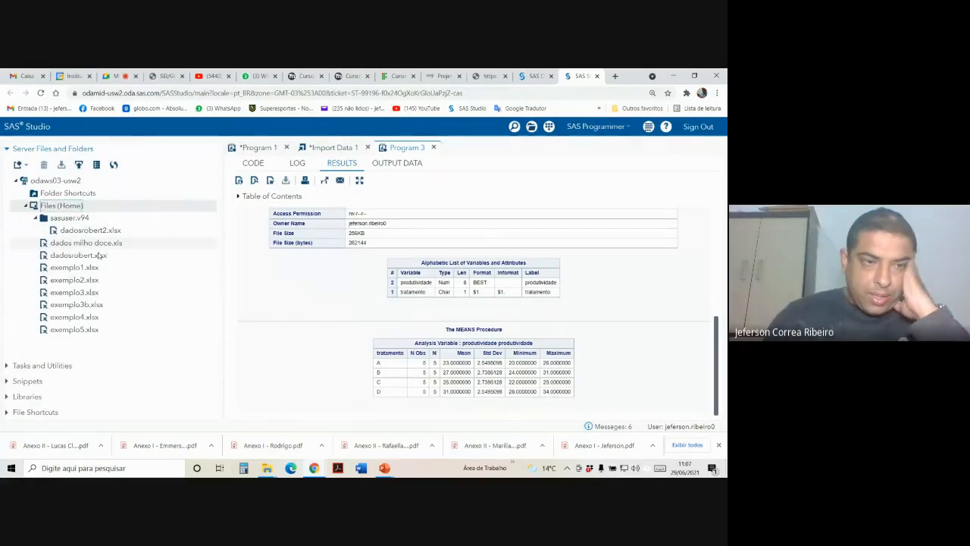
# Step: Open the uploaded exemplo1.xlsx for import and open its generated import code as an editable program
pyautogui.click(79, 270)
pyautogui.doubleClick(78, 270)
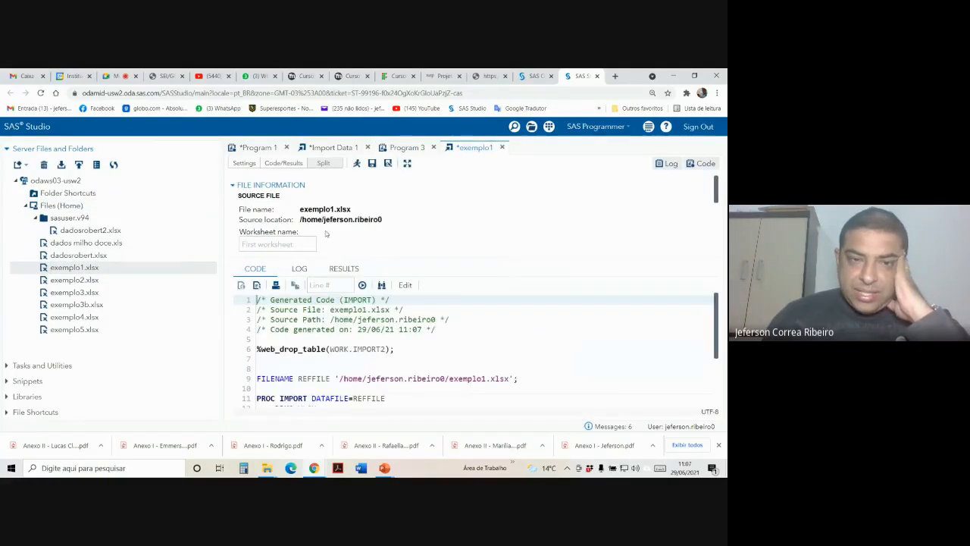
pyautogui.scroll(-3, 380, 324)
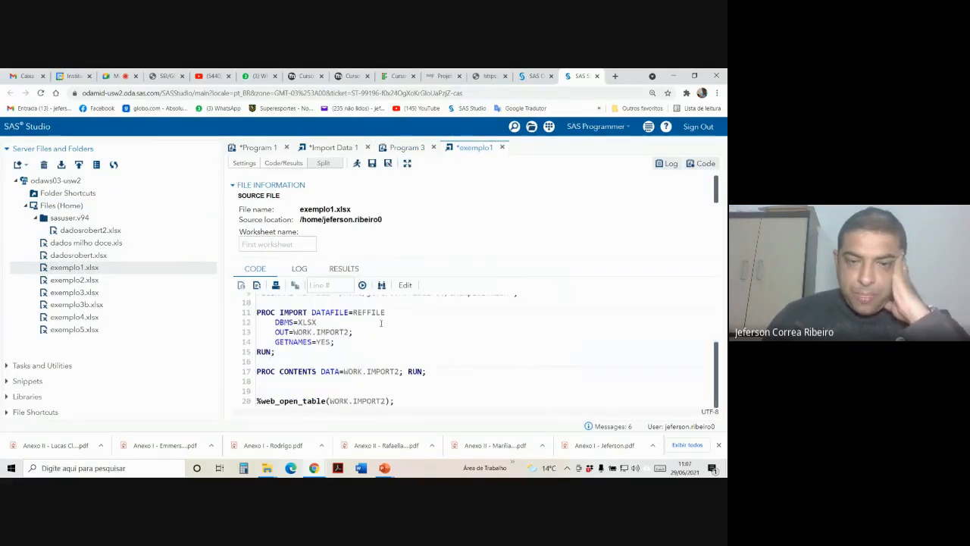
pyautogui.click(405, 285)
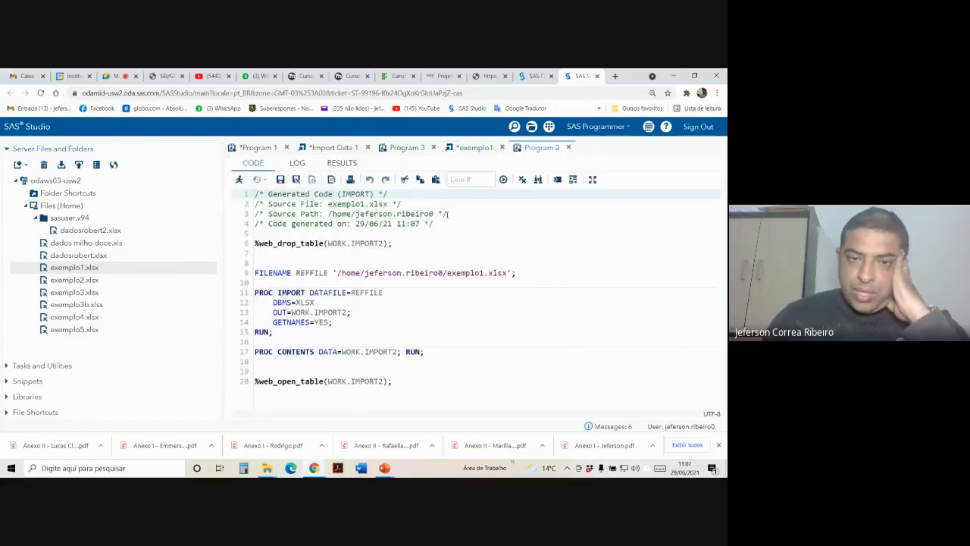
# Step: Copy the PROC MEANS block for produtividade by tratamento from Program 3 to the end of the new import code in Program 2
pyautogui.click(409, 147)
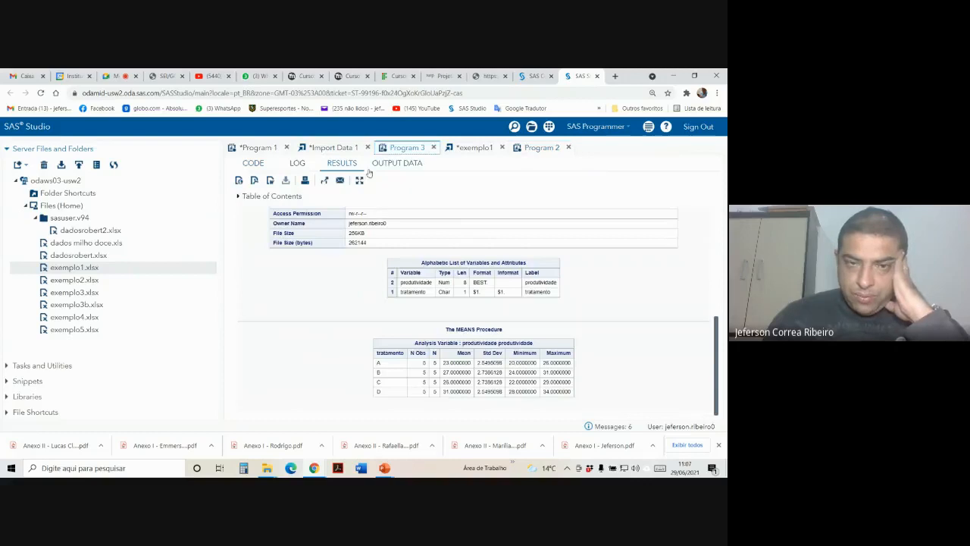
pyautogui.scroll(10, 341, 265)
pyautogui.click(253, 163)
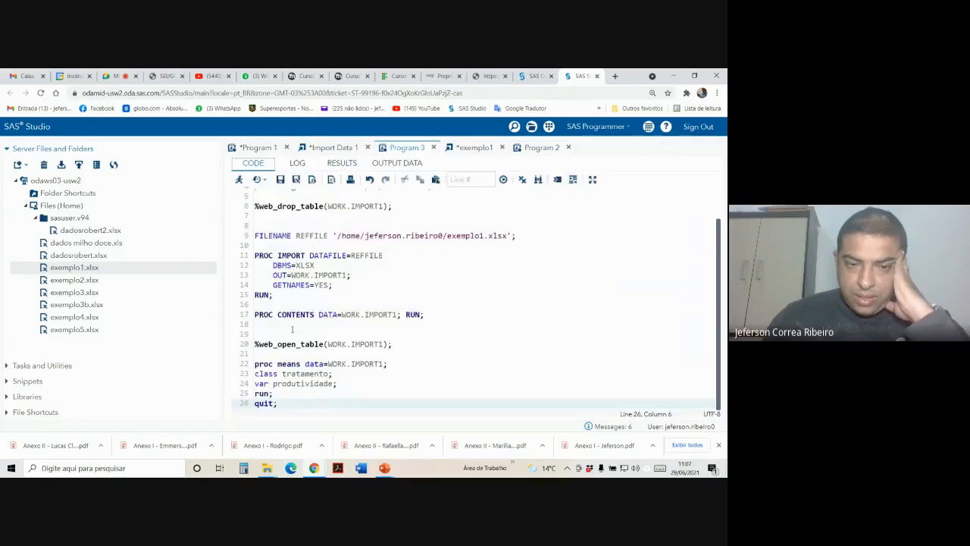
pyautogui.moveTo(279, 403); pyautogui.dragTo(252, 367)
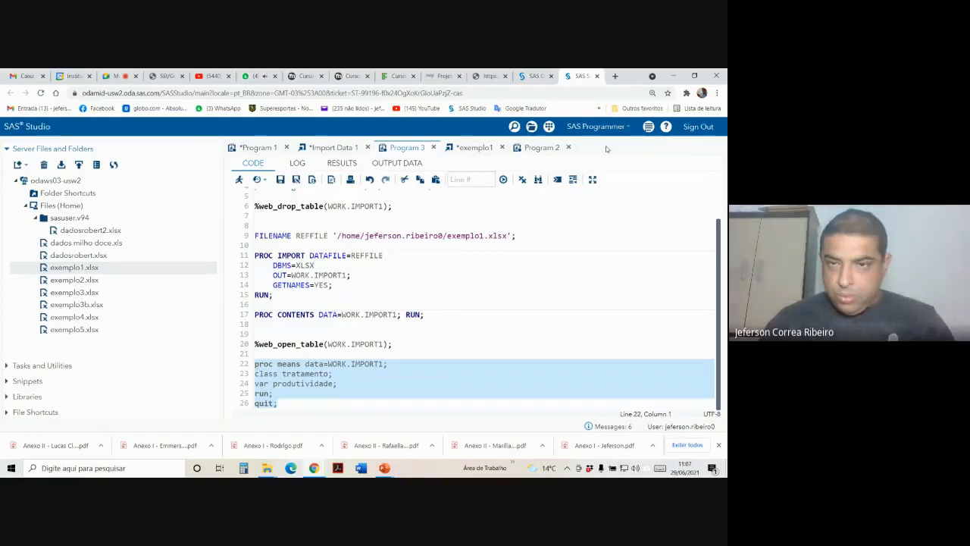
pyautogui.click(542, 147)
pyautogui.click(403, 381)
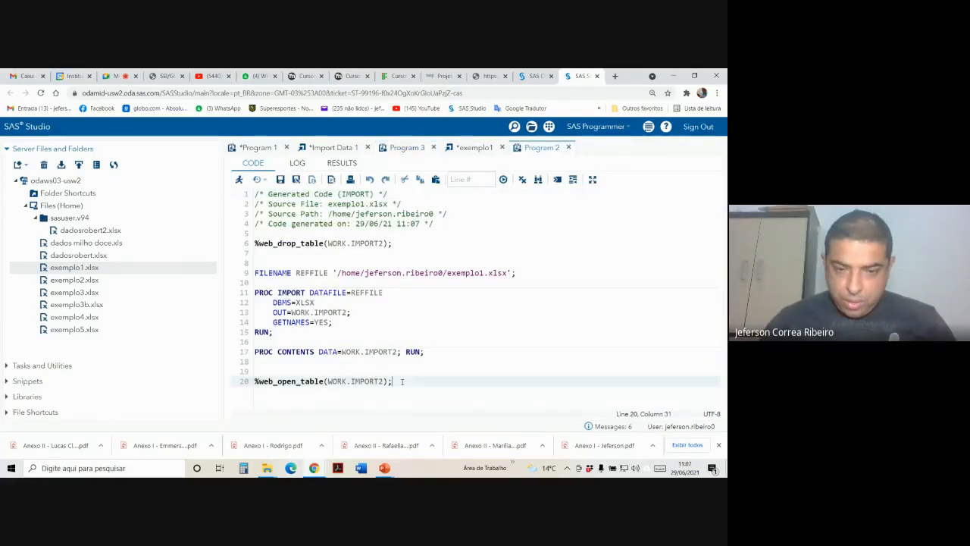
pyautogui.press('Return')
pyautogui.write('proc means data=WORK.IMPORT1; class tratamento; var produtividade; run; quit;')
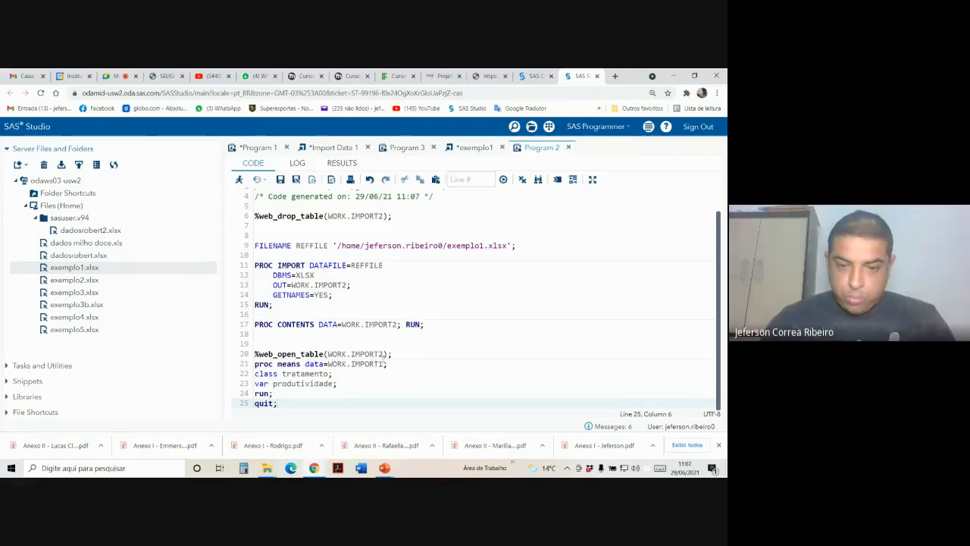
# Step: Change the PROC MEANS dataset to WORK.IMPORT2 and run the program
pyautogui.click(382, 365)
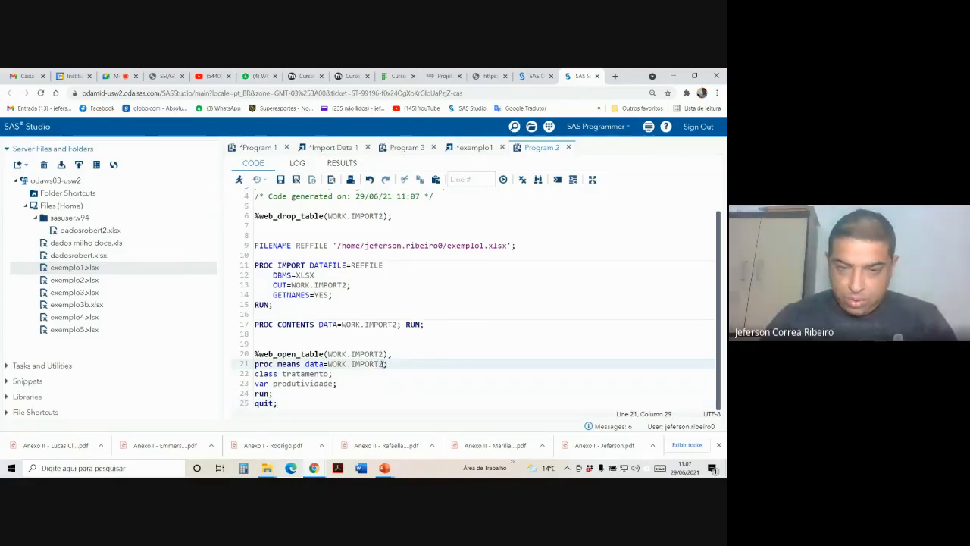
pyautogui.hotkey('ctrl', 'End')
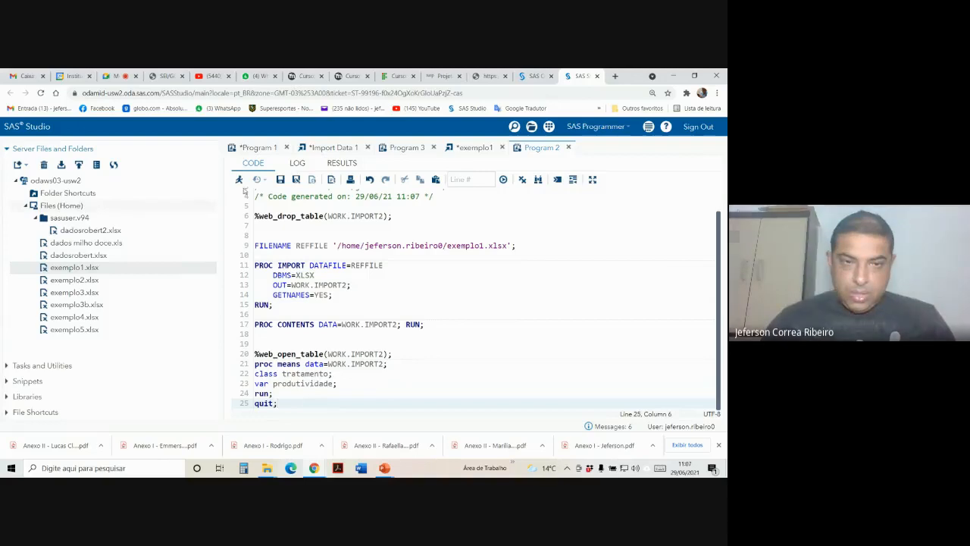
pyautogui.click(239, 180)
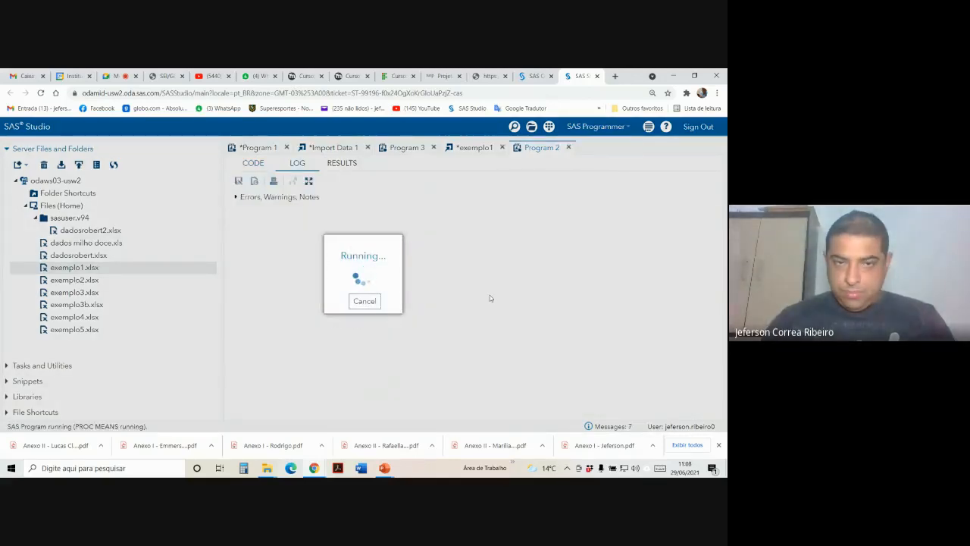
# Step: Review the variable attributes and PROC MEANS results, and view the output data of WORK.IMPORT2
pyautogui.scroll(-10, 477, 314)
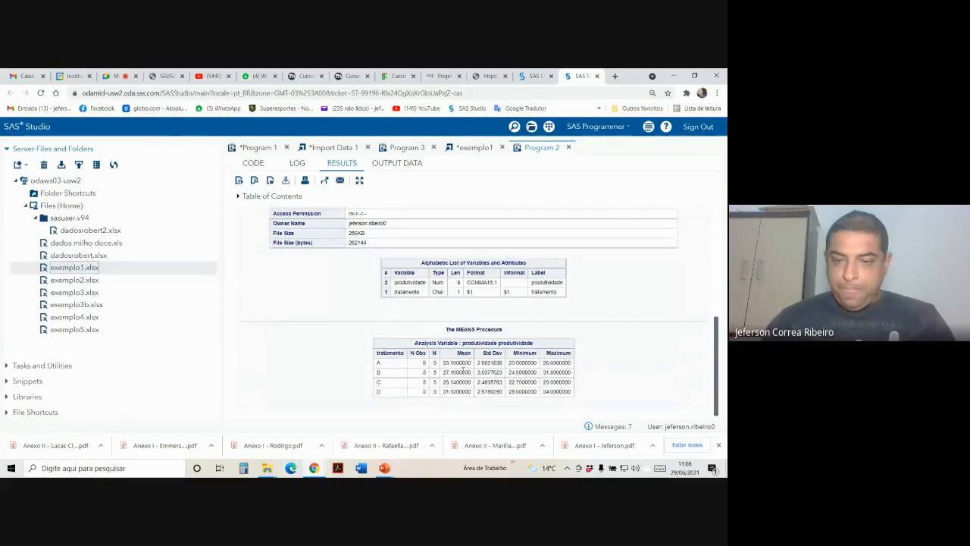
pyautogui.scroll(10, 453, 316)
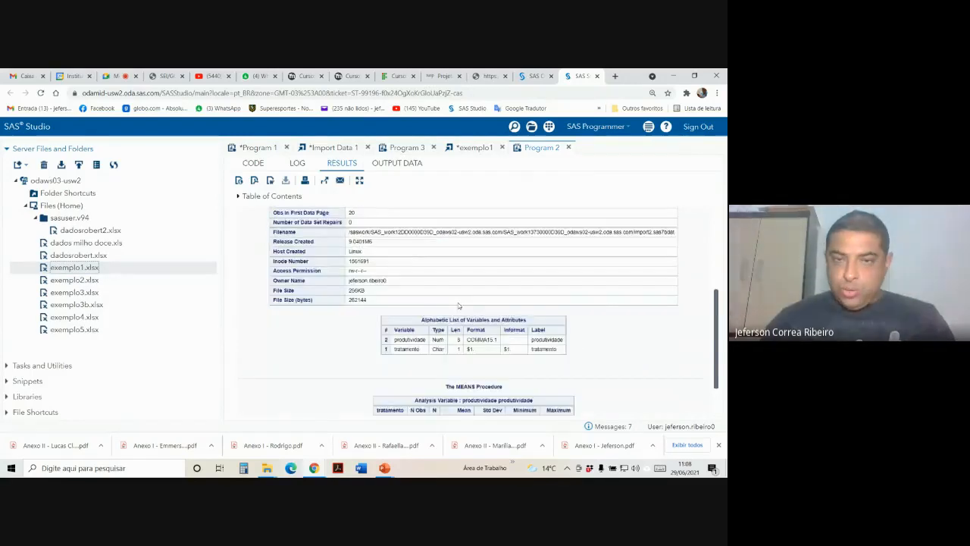
pyautogui.click(397, 163)
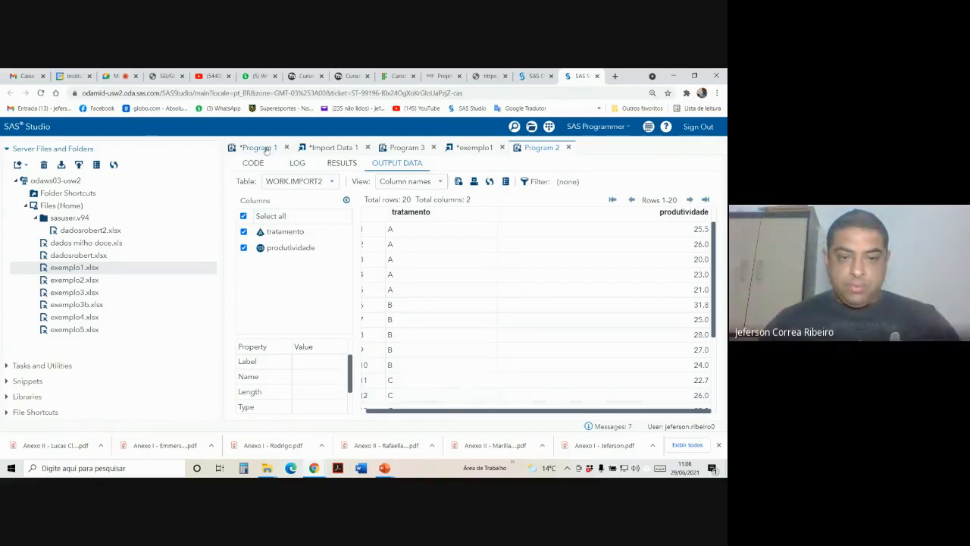
# Step: Switch to the Aula prática 2 SAS presentation in PowerPoint and start the slide show from slide 19 with the K2O dosage exercise
pyautogui.click(384, 468)
pyautogui.click(361, 441)
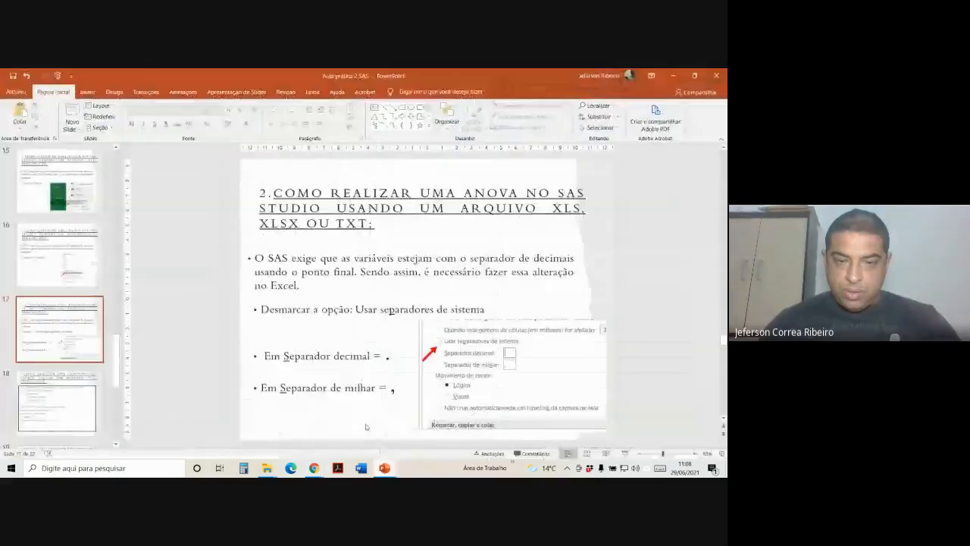
pyautogui.scroll(-1, 84, 402)
pyautogui.scroll(-1, 84, 403)
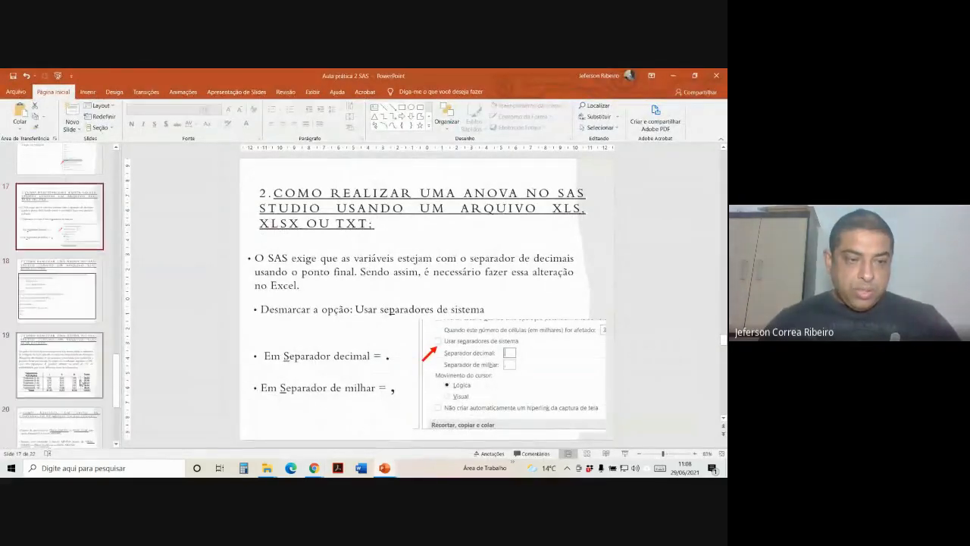
pyautogui.click(82, 375)
pyautogui.click(625, 453)
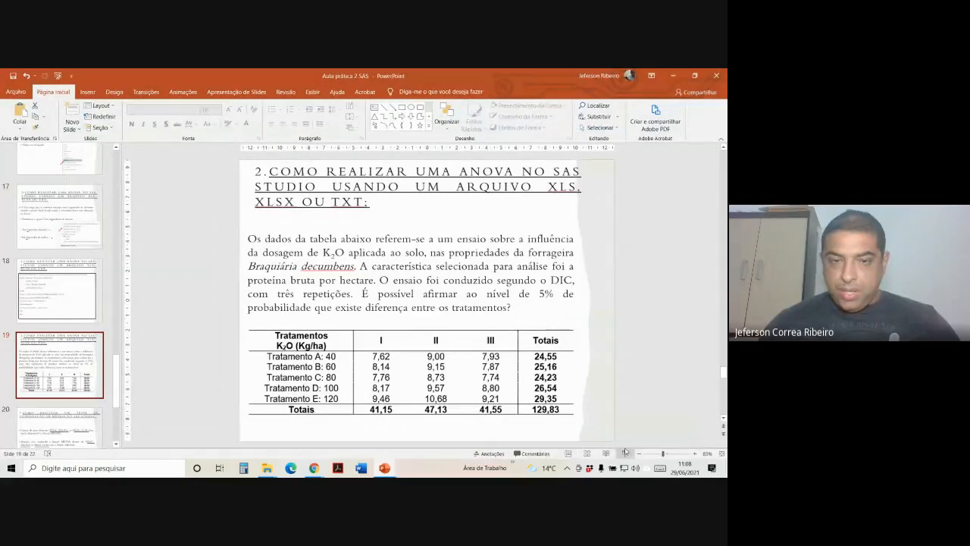
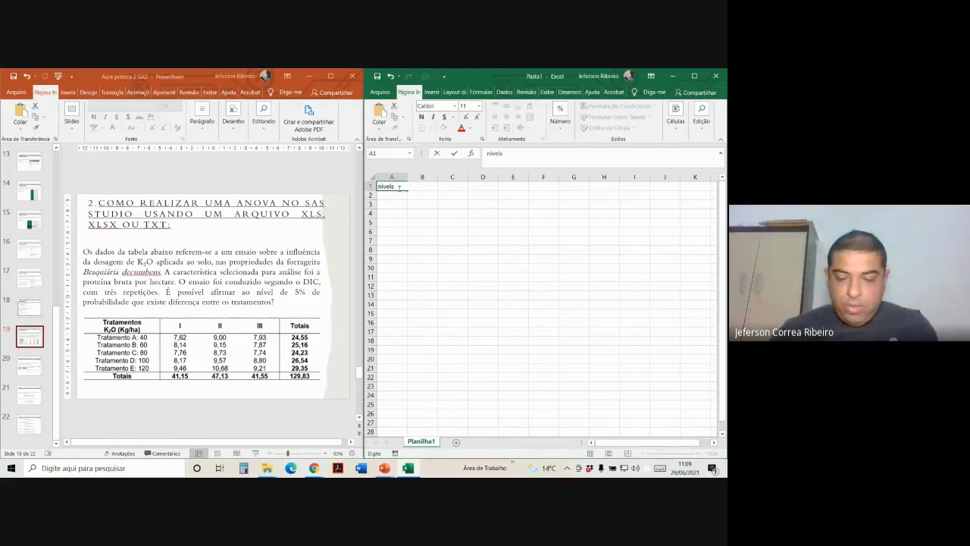
# Step: Label the spreadsheet's first two columns niveis in A1 and PB in B1, widening column A slightly
pyautogui.press('Return')
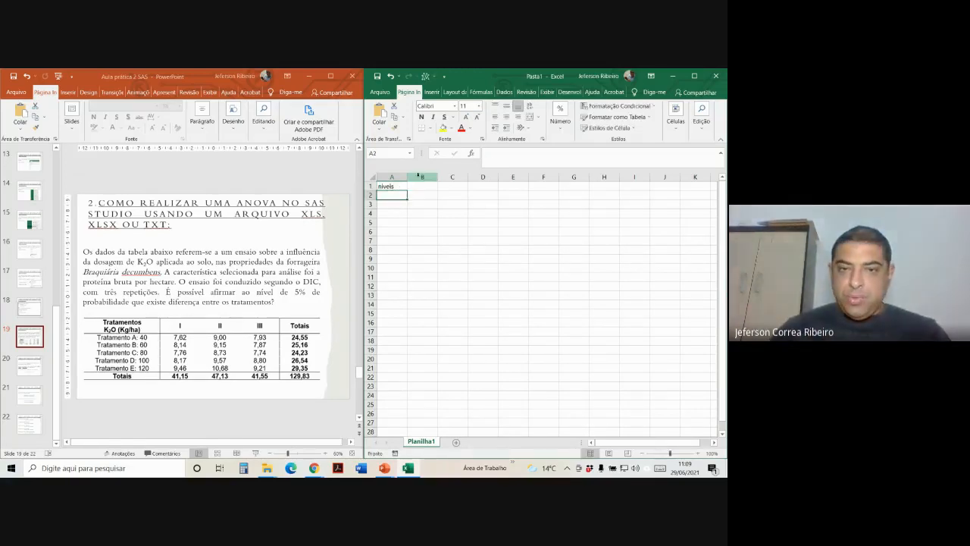
pyautogui.doubleClick(407, 176)
pyautogui.moveTo(396, 177); pyautogui.dragTo(421, 177)
pyautogui.click(432, 187)
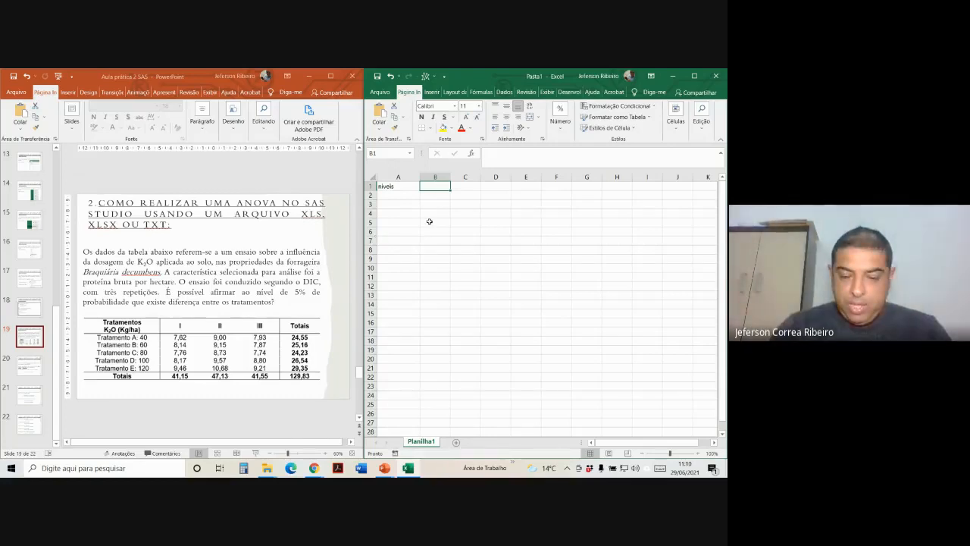
pyautogui.write('PB')
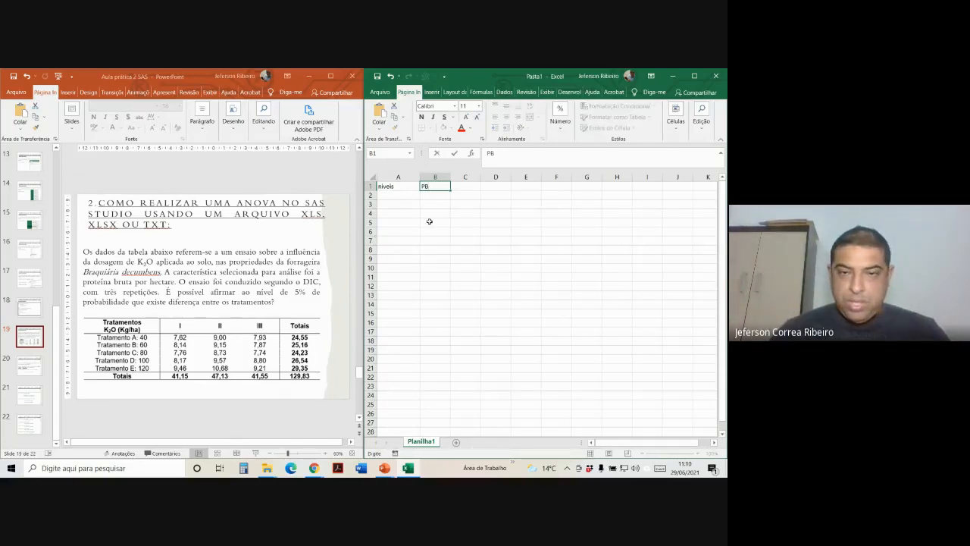
# Step: Enter the first repetition of treatment A in row 2, with level 40 and PB 7.62
pyautogui.click(409, 199)
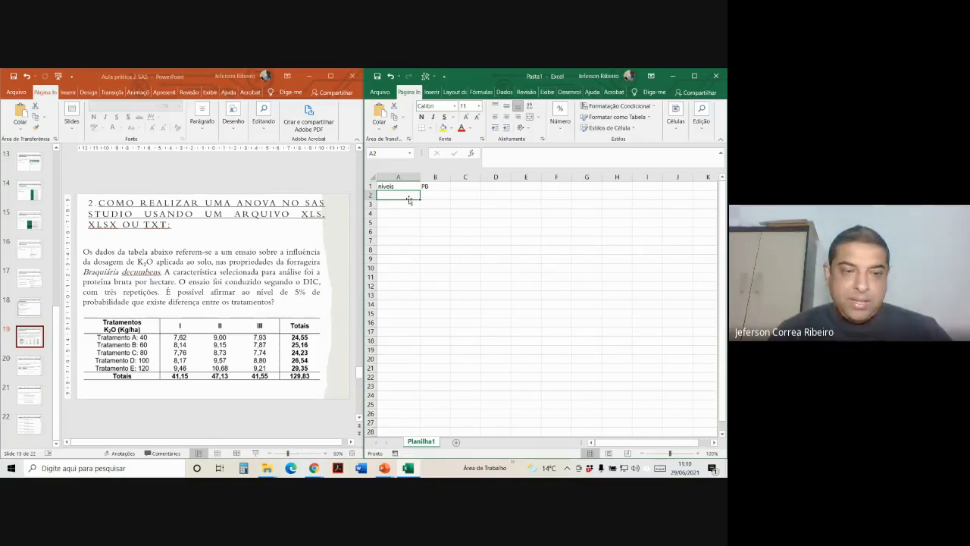
pyautogui.write('40')
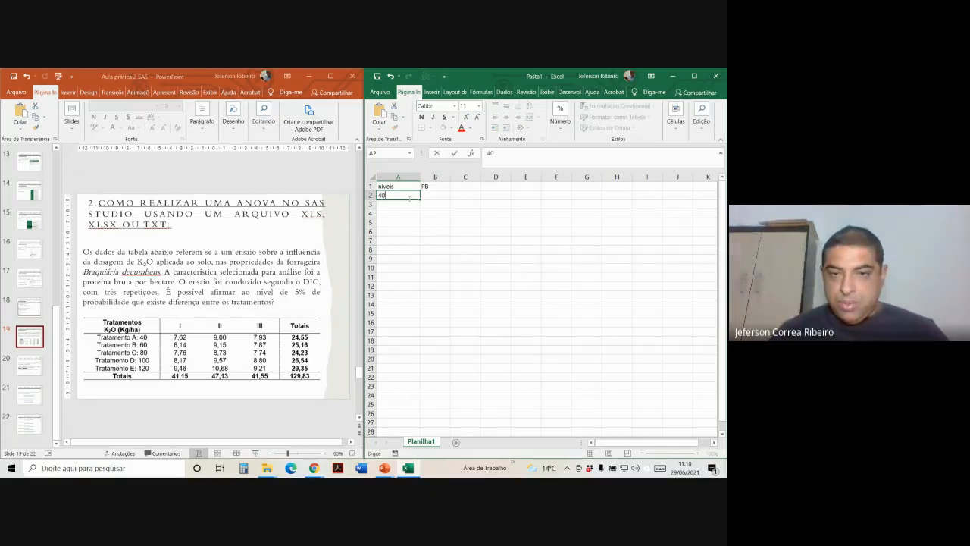
pyautogui.press('Tab')
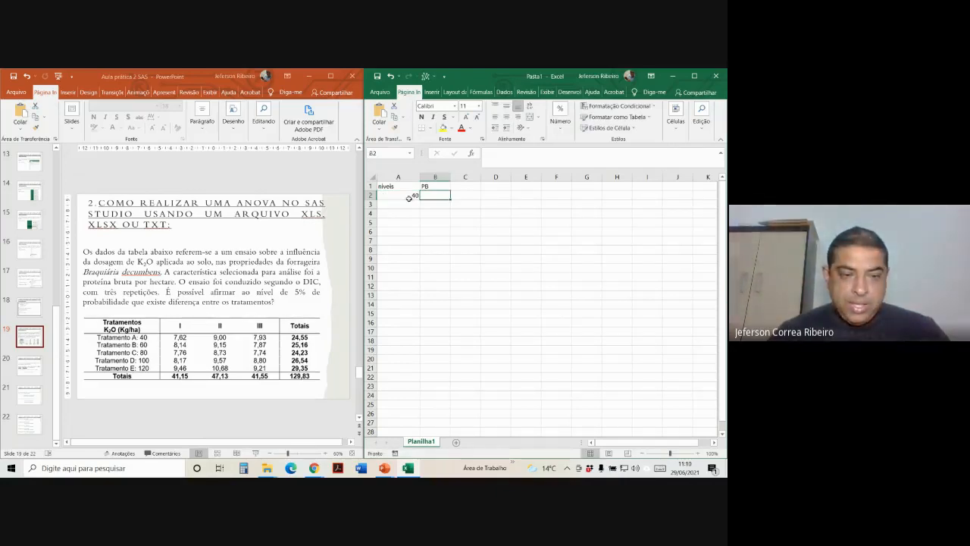
pyautogui.write('7.62')
pyautogui.press('Down')
# Step: Complete treatment A in rows 3 and 4 with level 40 and PB values 9 and 7.93
pyautogui.press('Down')
pyautogui.press('Left')
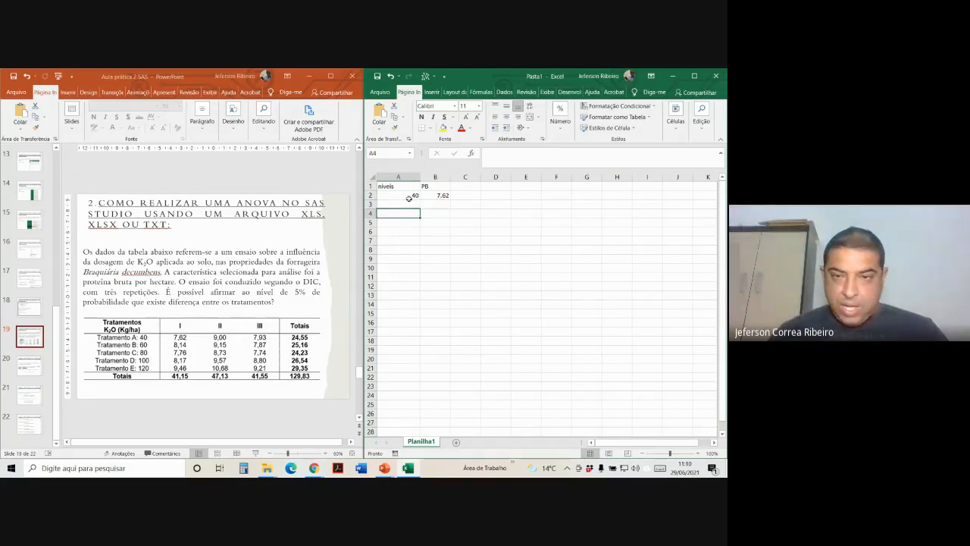
pyautogui.press('Up')
pyautogui.write('40')
pyautogui.press('Return')
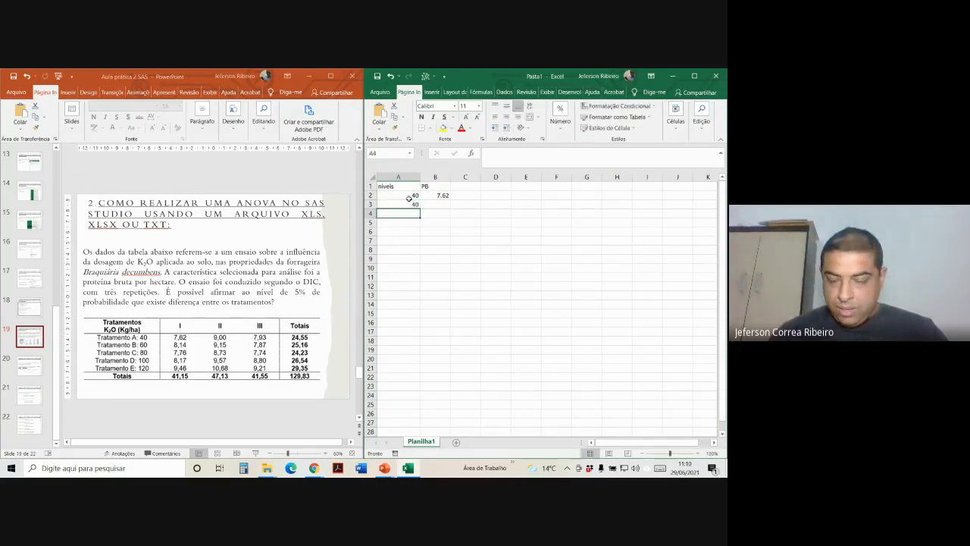
pyautogui.write('40')
pyautogui.press('Right')
pyautogui.press('Up')
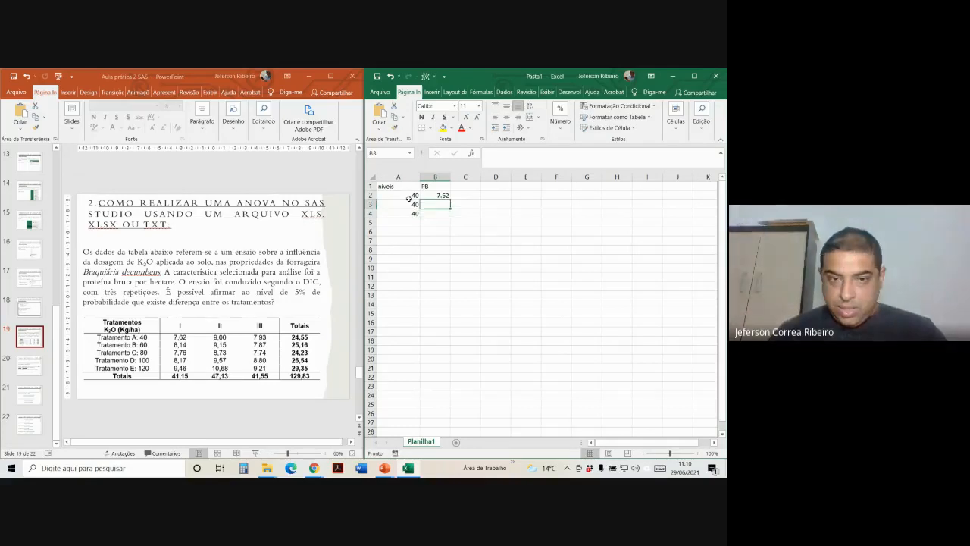
pyautogui.write('9')
pyautogui.press('Return')
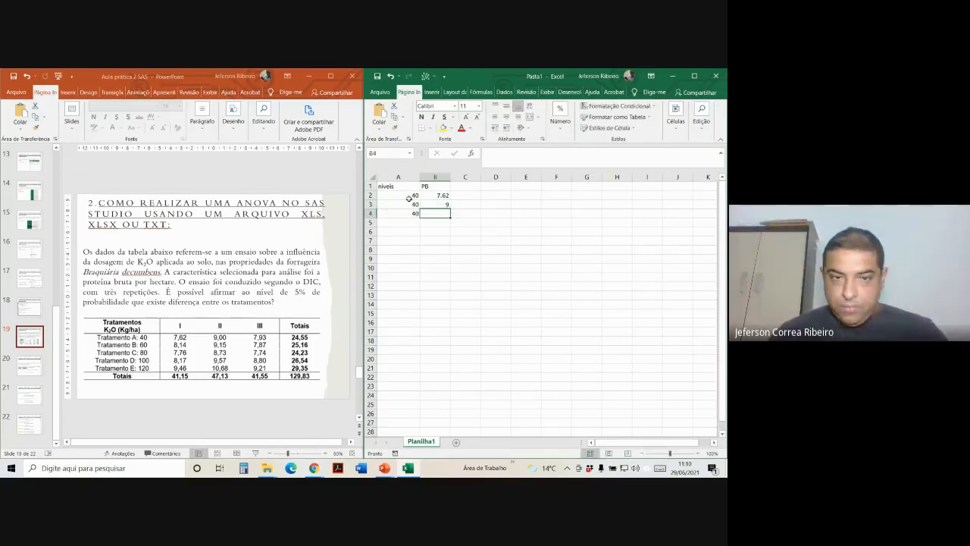
pyautogui.write('7.93')
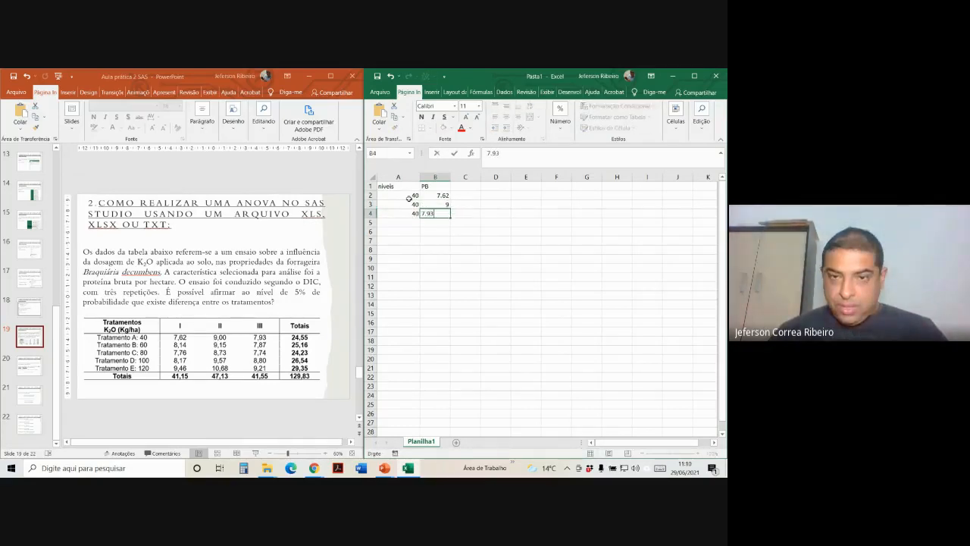
pyautogui.press('Return')
# Step: Enter level 60 in A5 and fill it down to A7 for the three repetitions of treatment B
pyautogui.press('Left')
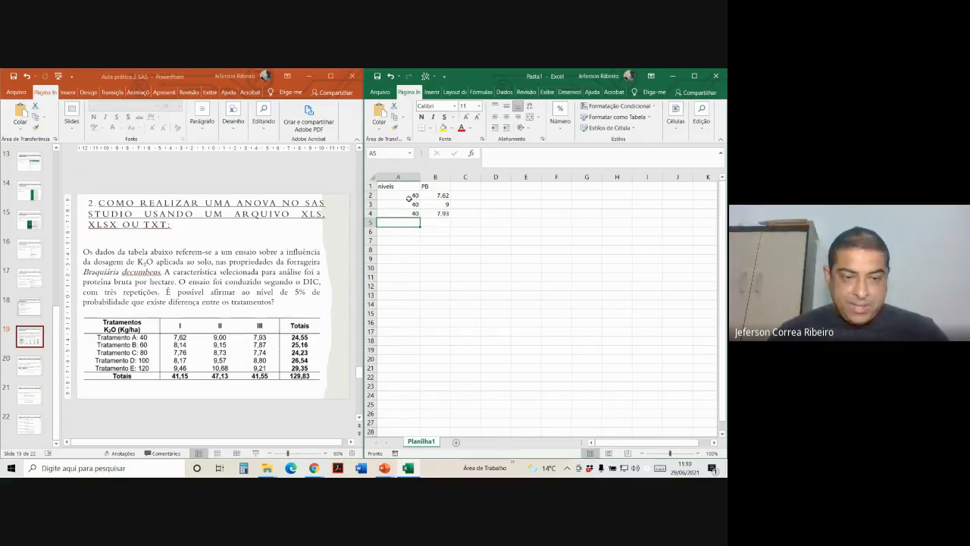
pyautogui.write('60')
pyautogui.press('Return')
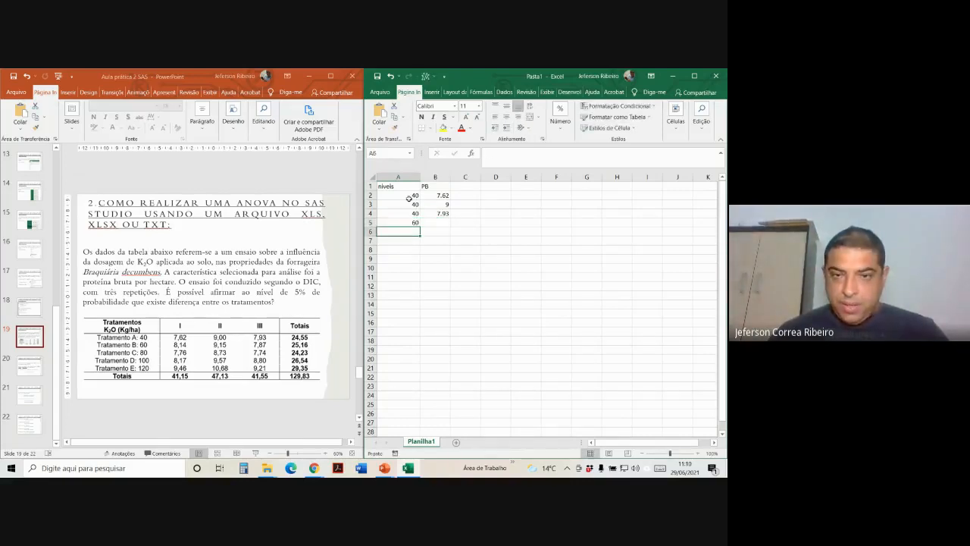
pyautogui.click(416, 221)
pyautogui.moveTo(418, 227); pyautogui.dragTo(419, 244)
# Step: Enter the treatment B PB values 8.14, 9.15 and 7.87 in B5:B7
pyautogui.click(438, 223)
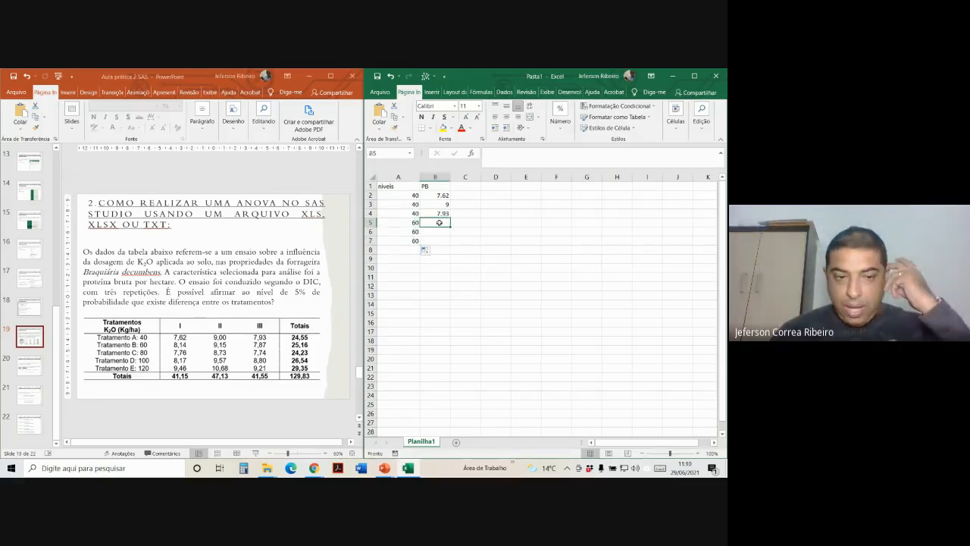
pyautogui.write('8.14')
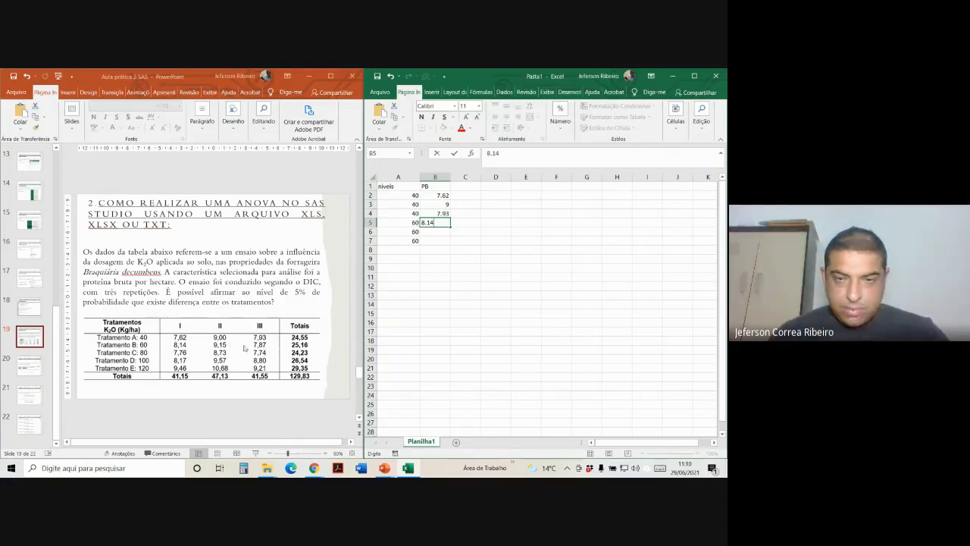
pyautogui.click(444, 232)
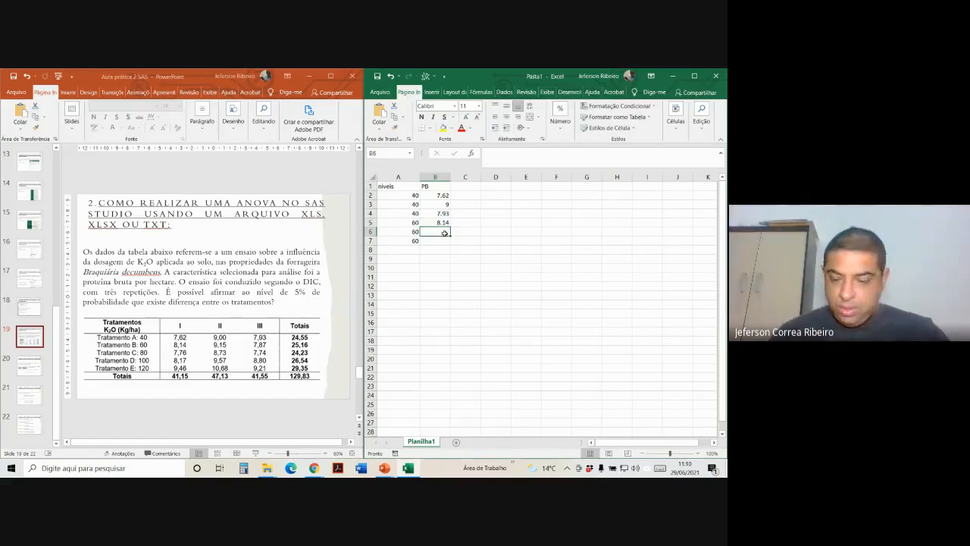
pyautogui.write('9.15')
pyautogui.press('Return')
pyautogui.write('7.87')
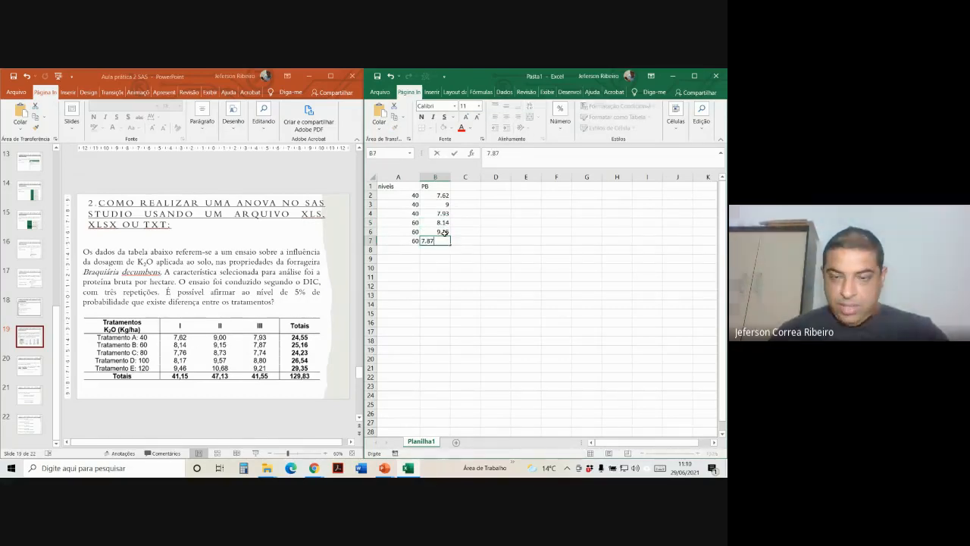
pyautogui.press('Return')
# Step: Record treatment C in rows 8 to 10, with level 80 in column A and PB values 7.76, 8.73 and 7.74
pyautogui.press('Left')
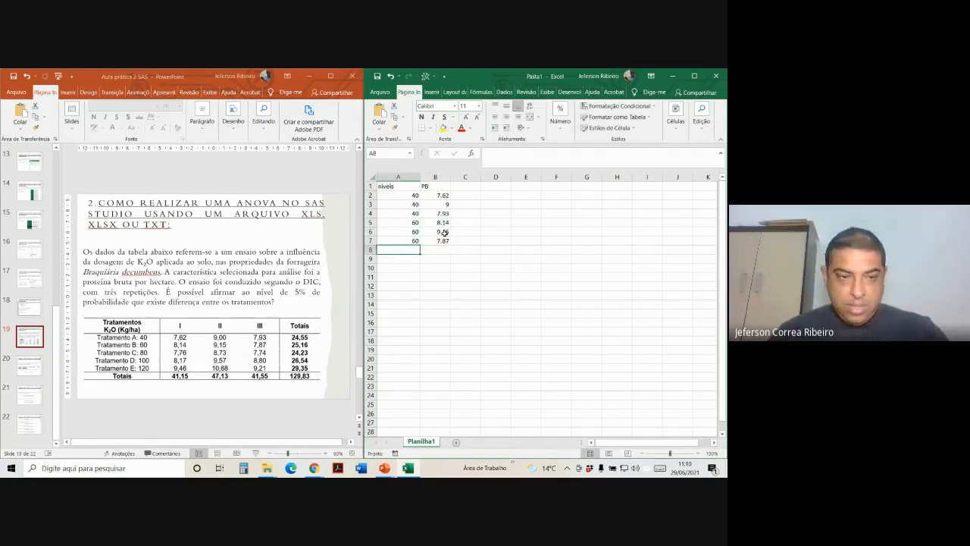
pyautogui.write('80')
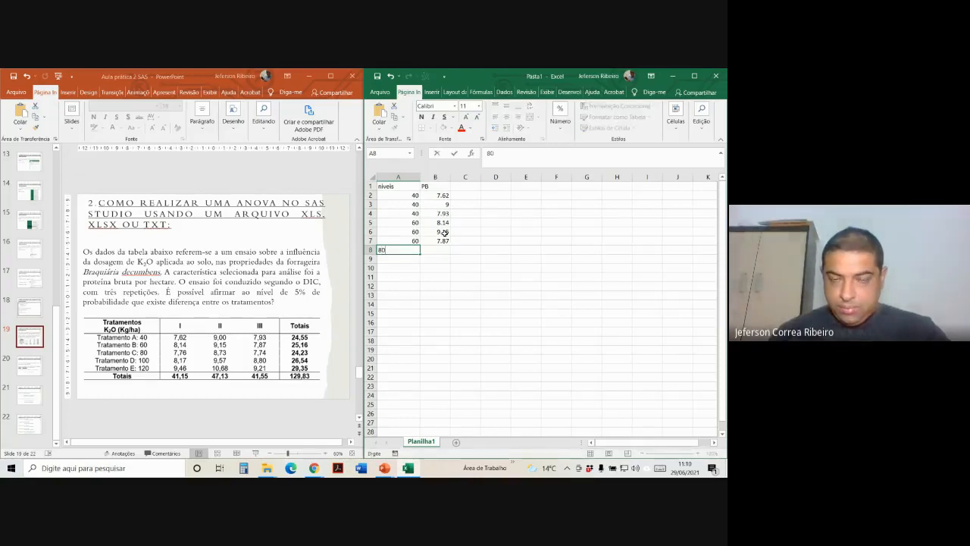
pyautogui.press('Return')
pyautogui.click(431, 252)
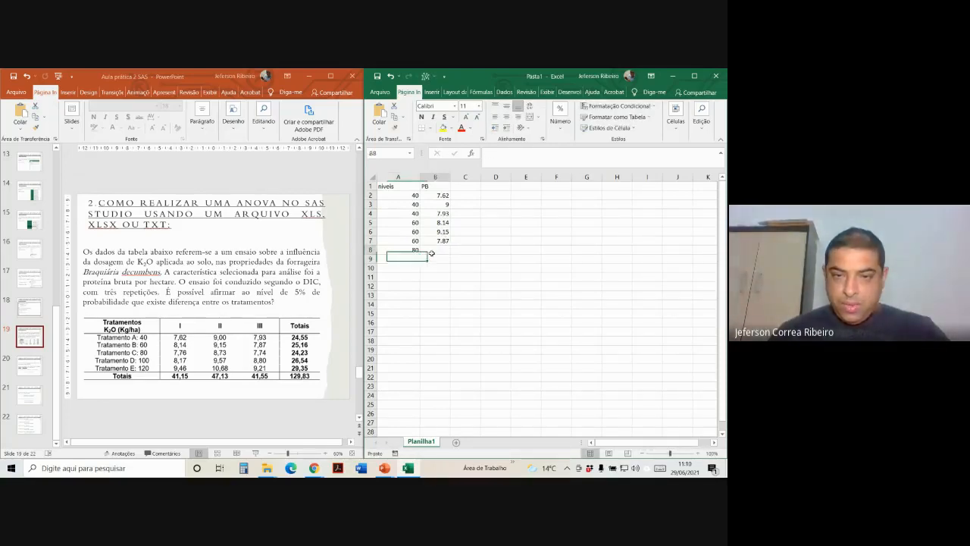
pyautogui.write('7.76')
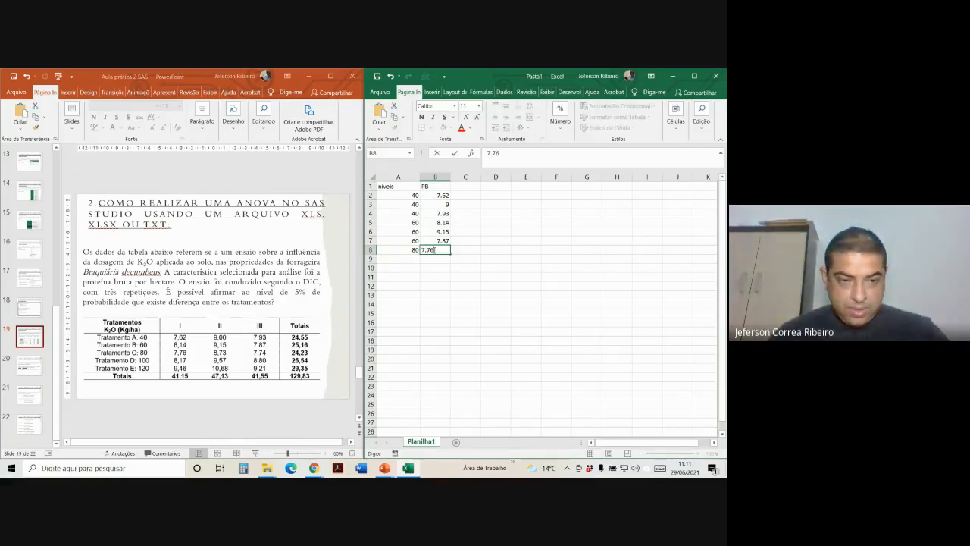
pyautogui.press('Return')
pyautogui.write('8.73')
pyautogui.press('Return')
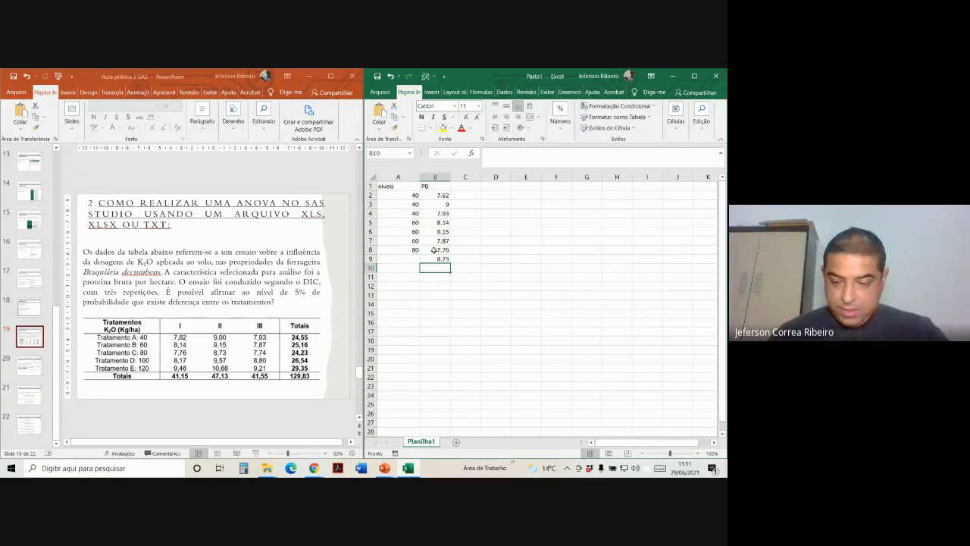
pyautogui.write('7.74')
pyautogui.press('Return')
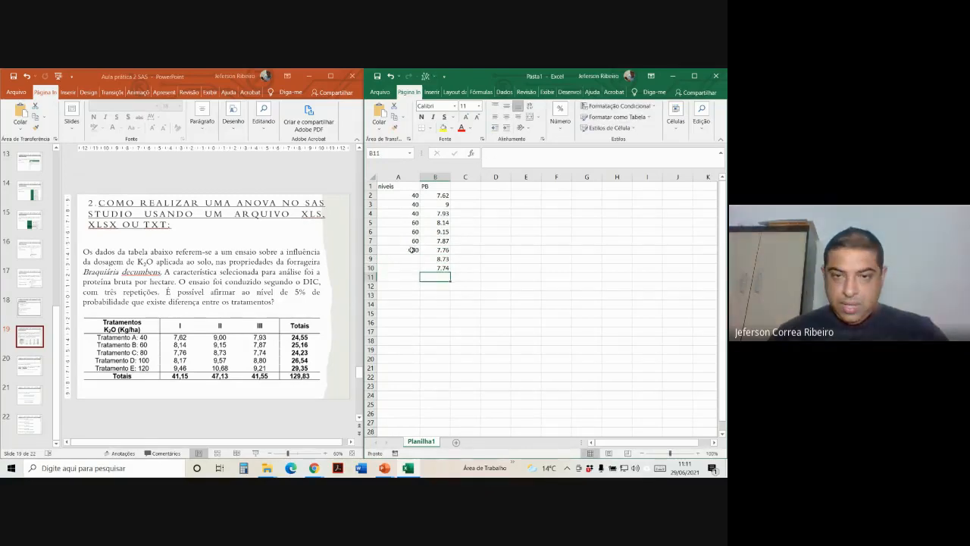
pyautogui.click(413, 250)
pyautogui.moveTo(419, 252); pyautogui.dragTo(417, 270)
# Step: Record treatment D in rows 11 to 13, with level 100 in column A and PB values 8.17, 9.57 and 8.8
pyautogui.click(416, 278)
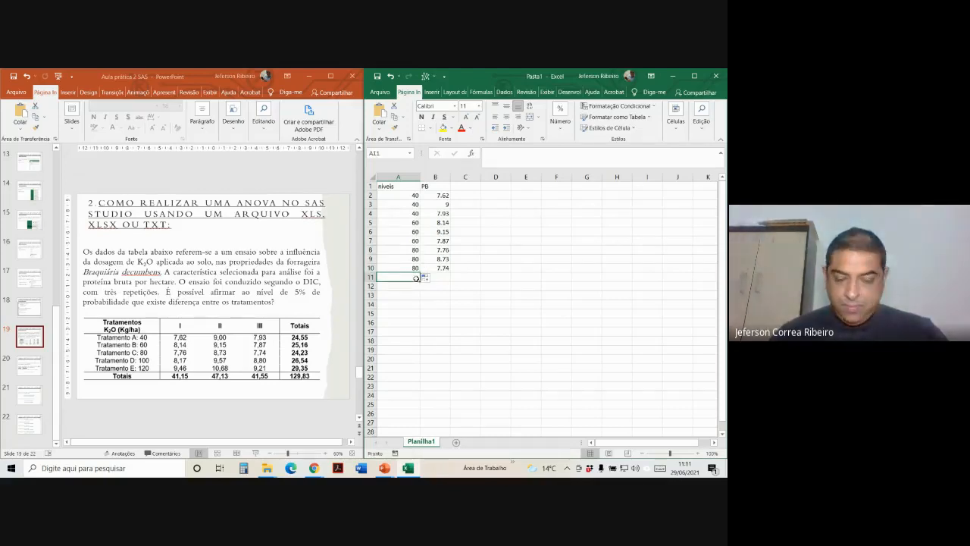
pyautogui.write('100')
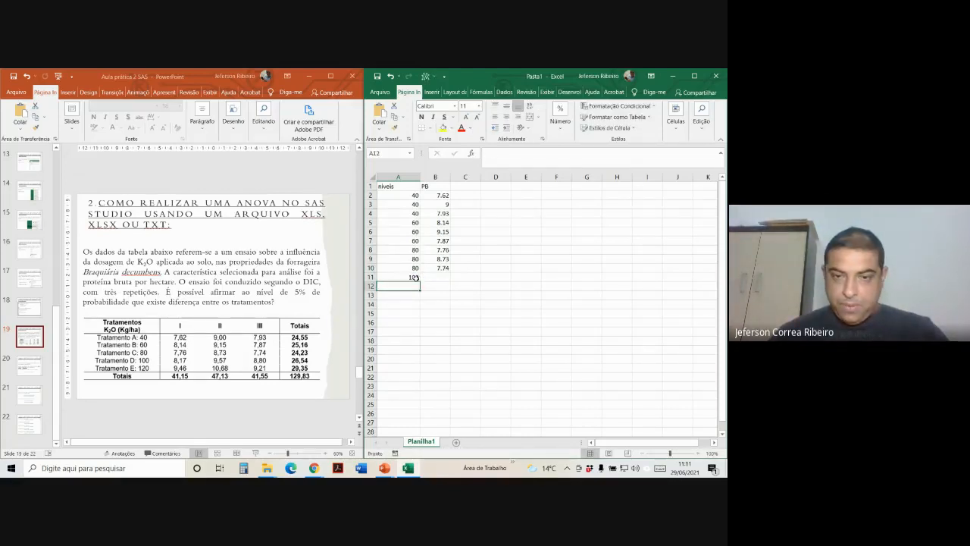
pyautogui.click(433, 278)
pyautogui.write('8.17')
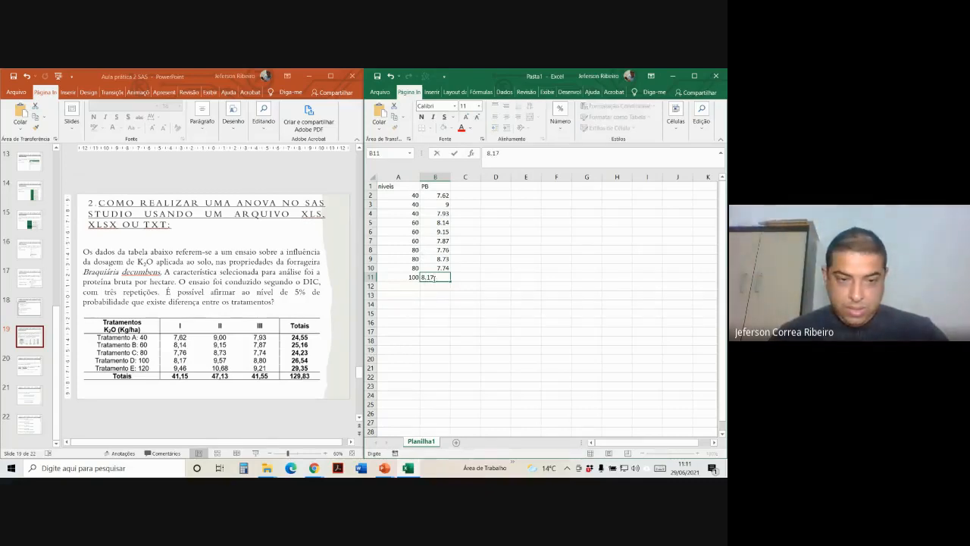
pyautogui.press('Return')
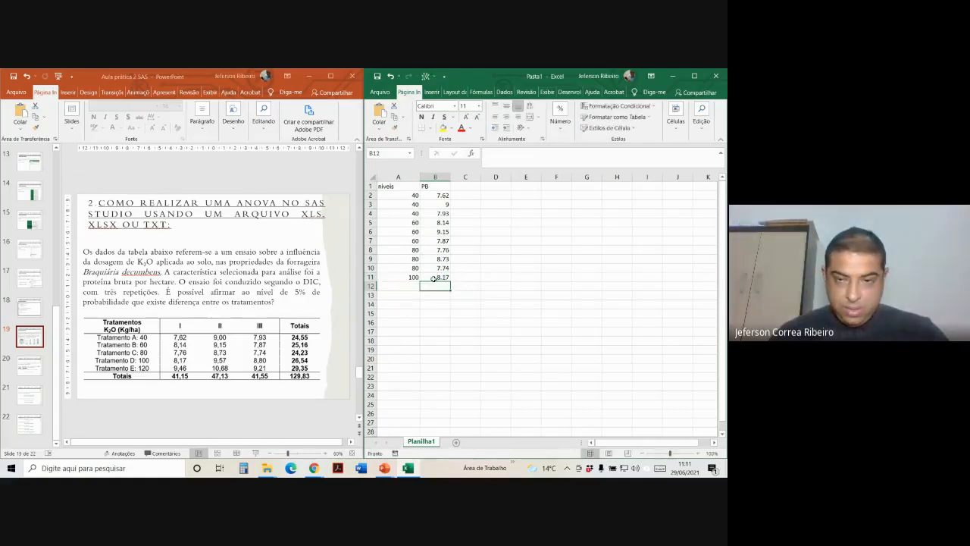
pyautogui.write('9.57')
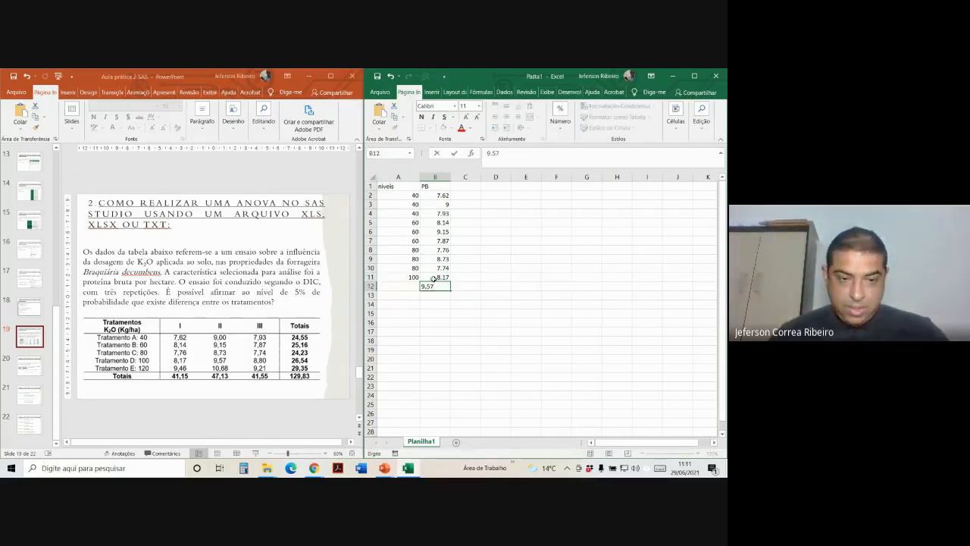
pyautogui.press('Return')
pyautogui.write('8.8')
pyautogui.press('Return')
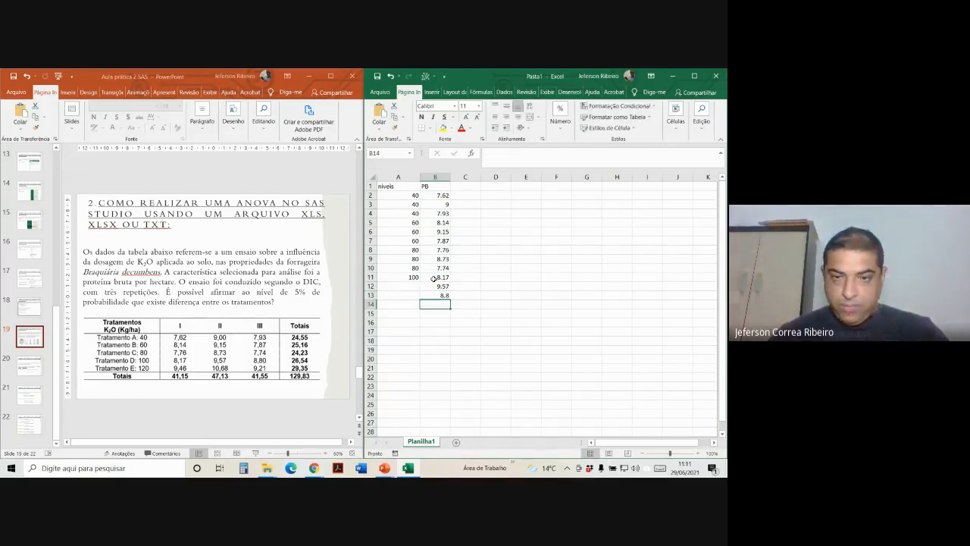
pyautogui.click(414, 278)
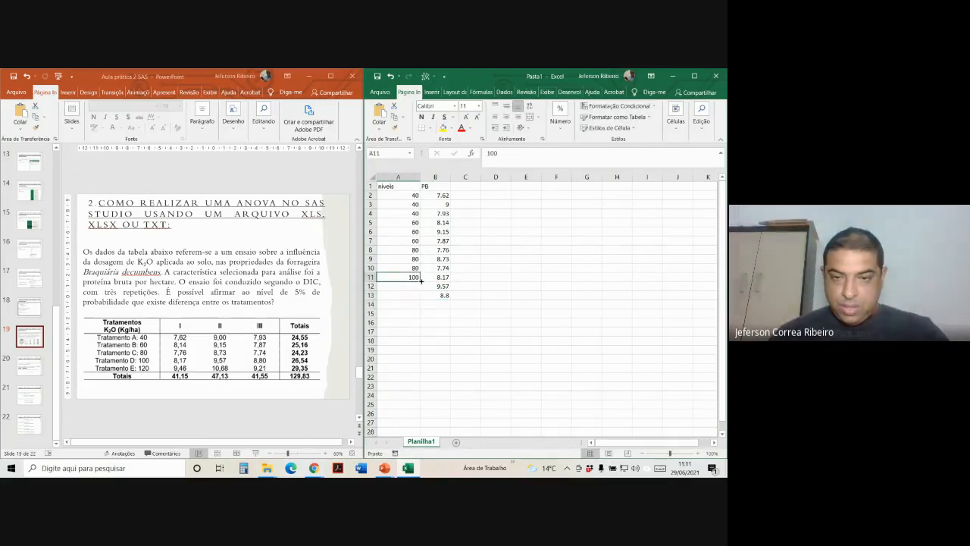
pyautogui.doubleClick(420, 280)
# Step: Record treatment E in rows 14 to 16, with level 120 in column A and PB values 9.46, 10.68 and 9.21
pyautogui.click(413, 304)
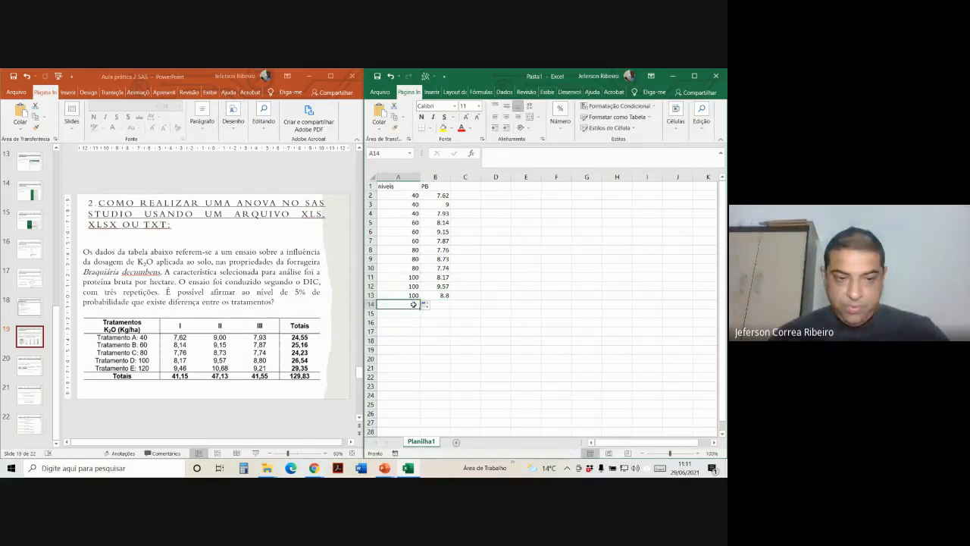
pyautogui.write('120')
pyautogui.press('Tab')
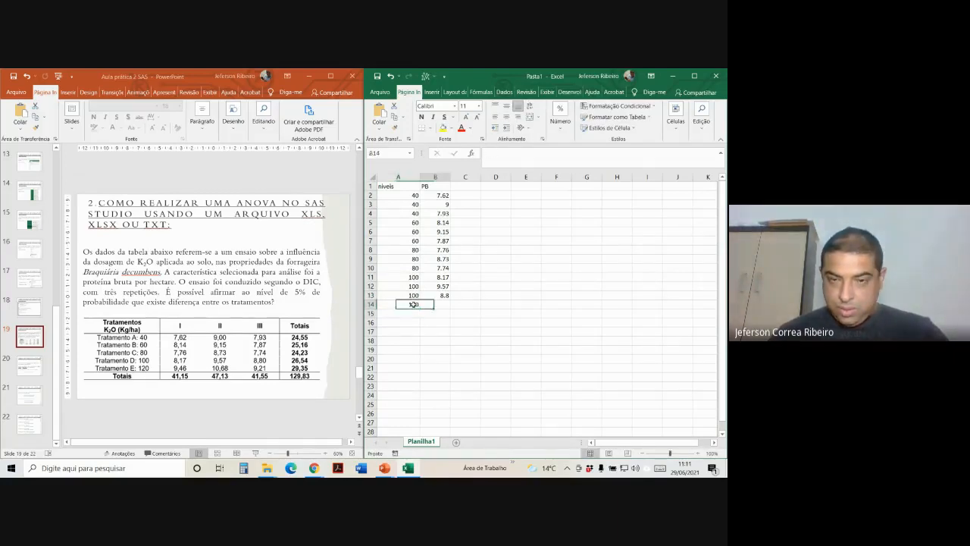
pyautogui.write('9.46')
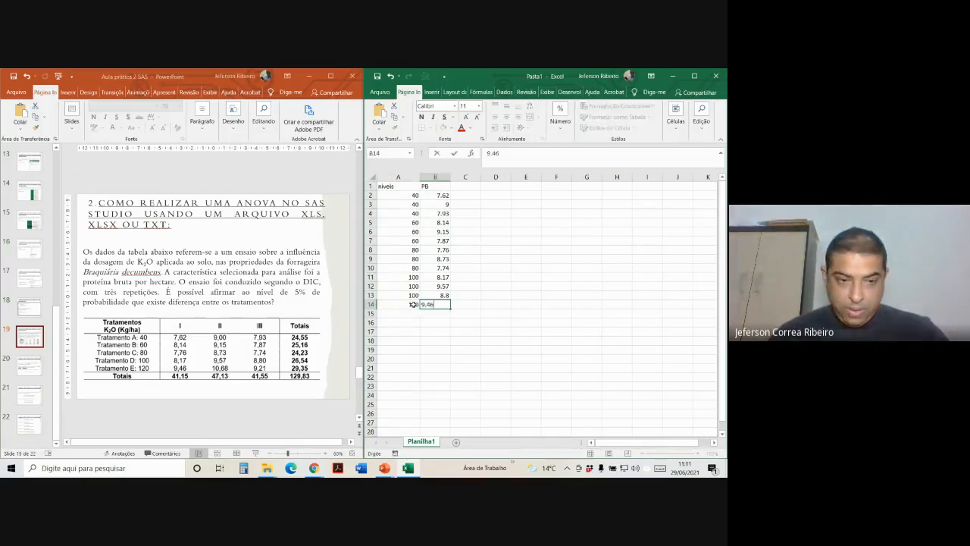
pyautogui.press('Return')
pyautogui.write('10.68')
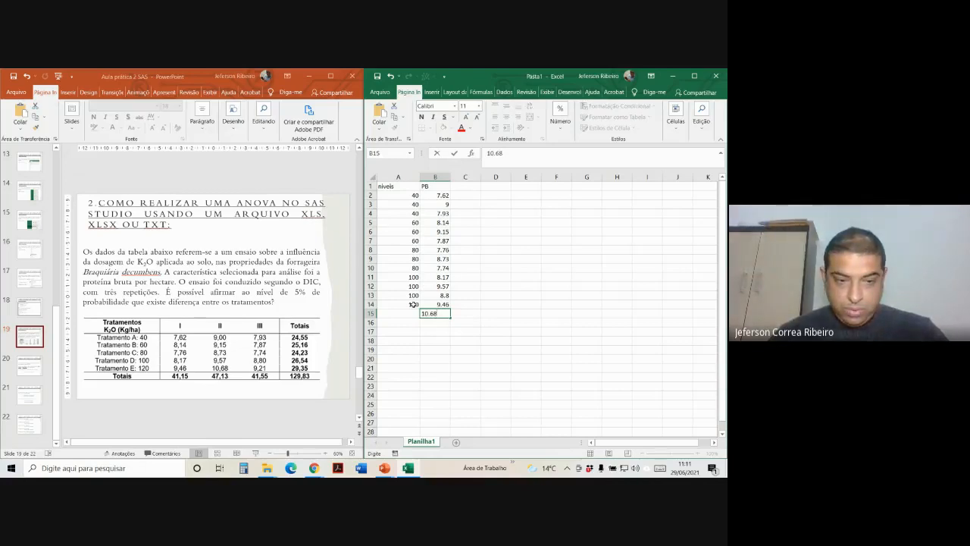
pyautogui.press('Return')
pyautogui.write('9.21')
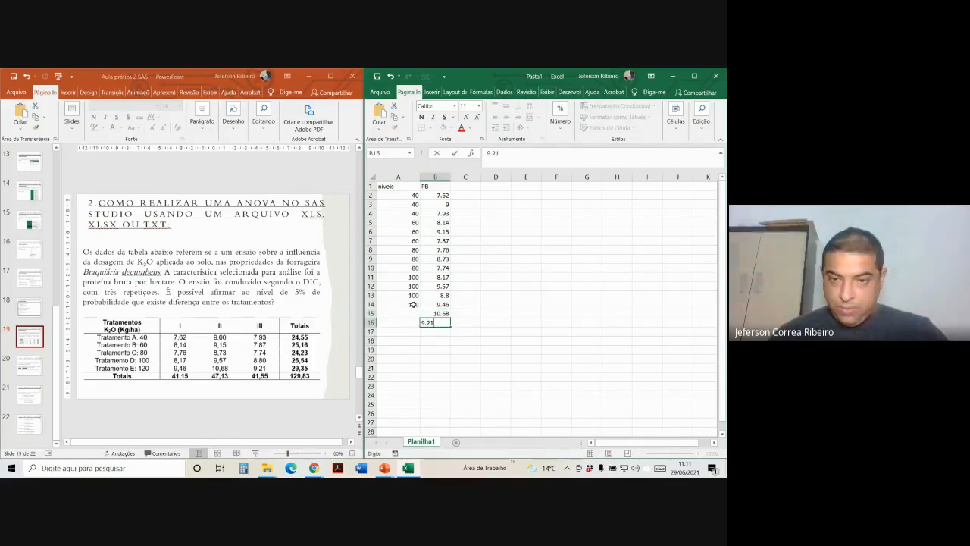
pyautogui.press('Return')
pyautogui.click(413, 304)
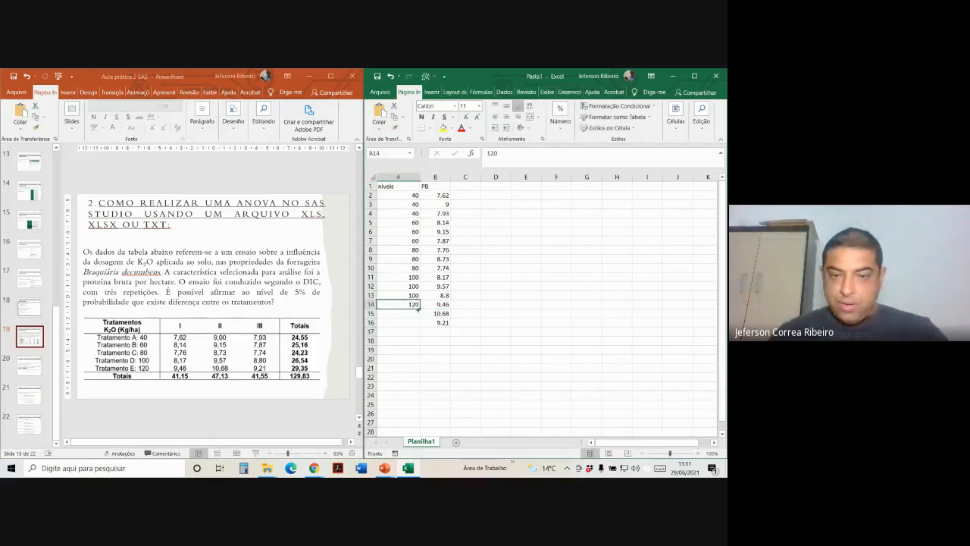
pyautogui.doubleClick(420, 308)
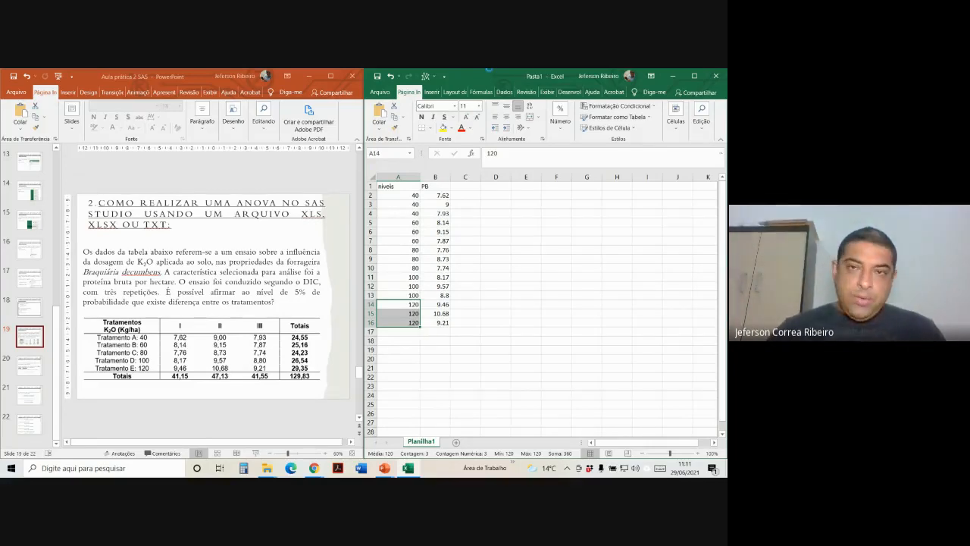
# Step: Start saving the workbook under the name experimento in the Área de Trabalho folder and show the available file types
pyautogui.press('F12')
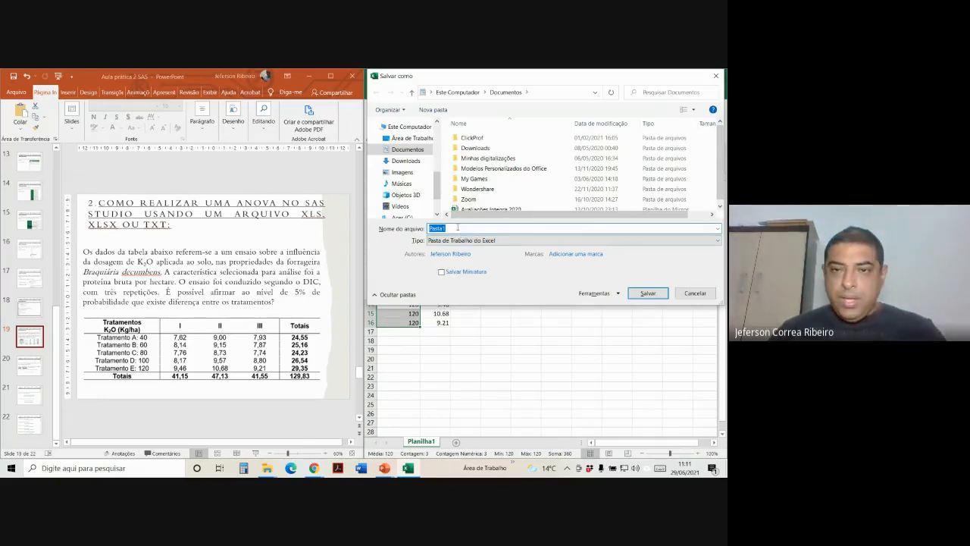
pyautogui.write('experimento')
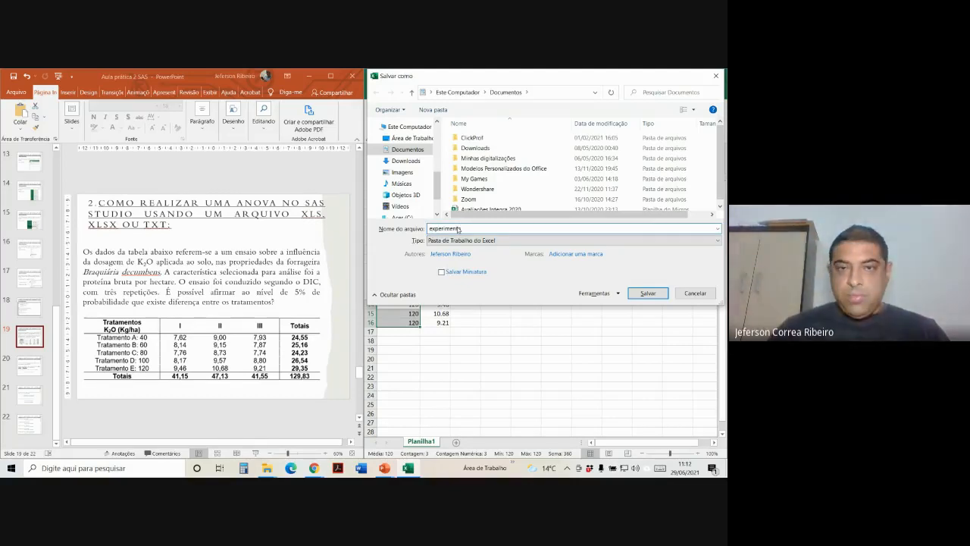
pyautogui.click(410, 137)
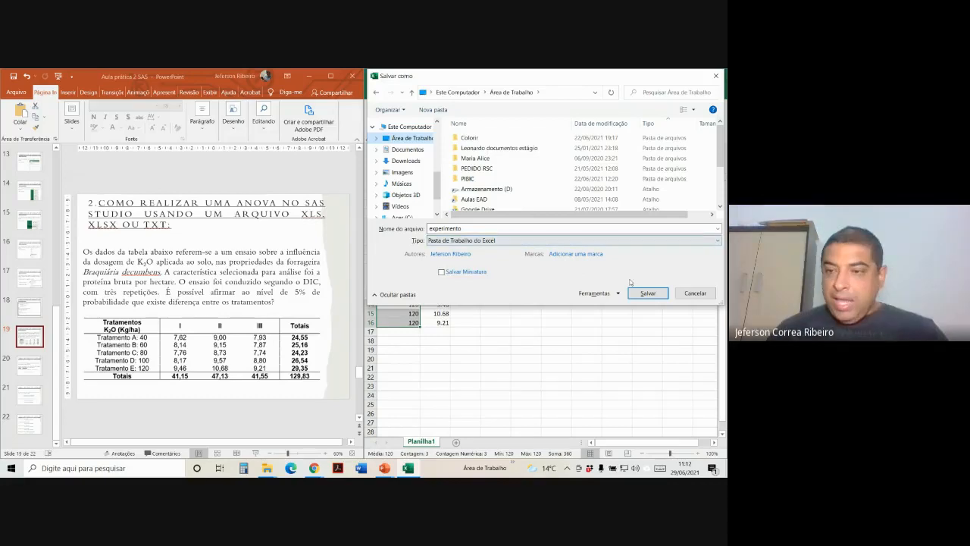
pyautogui.click(694, 241)
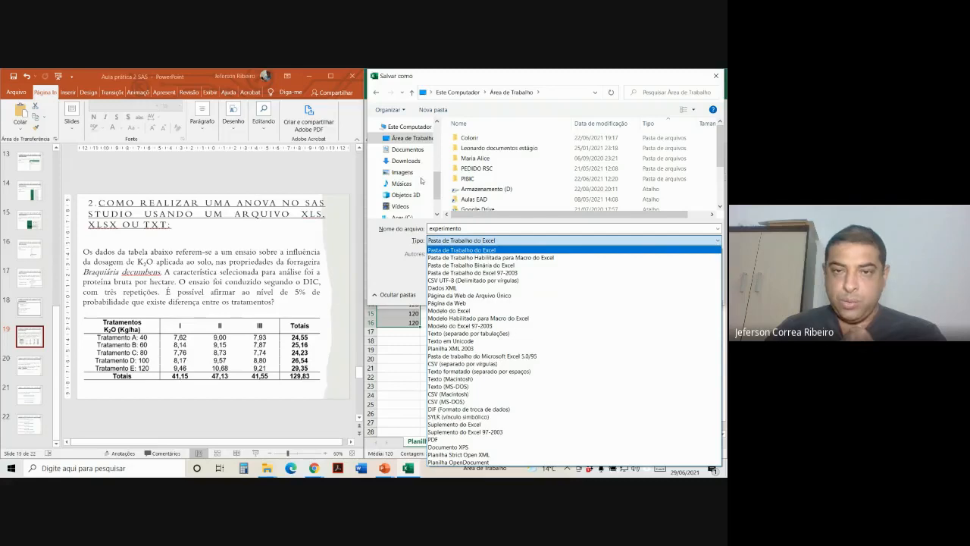
# Step: Create a new folder named aula 2 in Área de Trabalho from the save dialog
pyautogui.scroll(5, 430, 182)
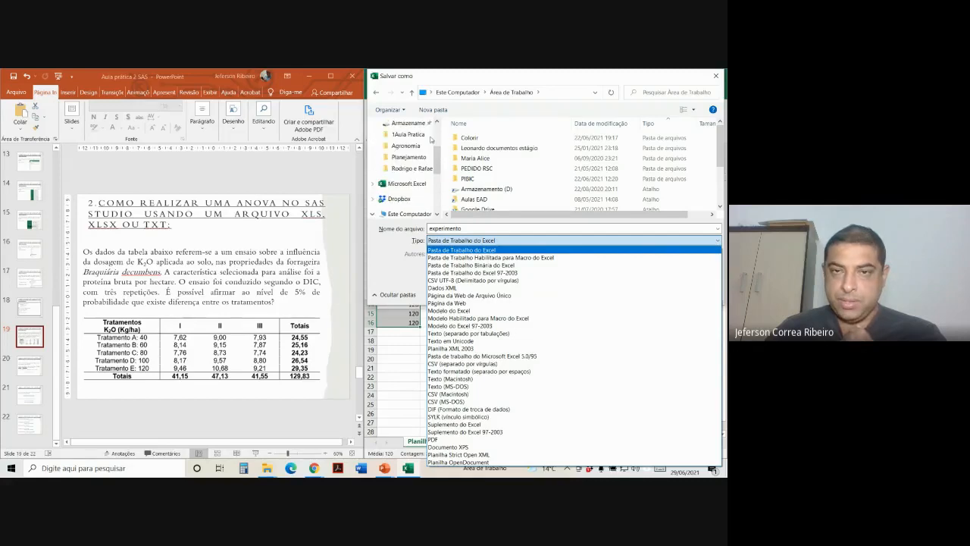
pyautogui.scroll(1, 433, 143)
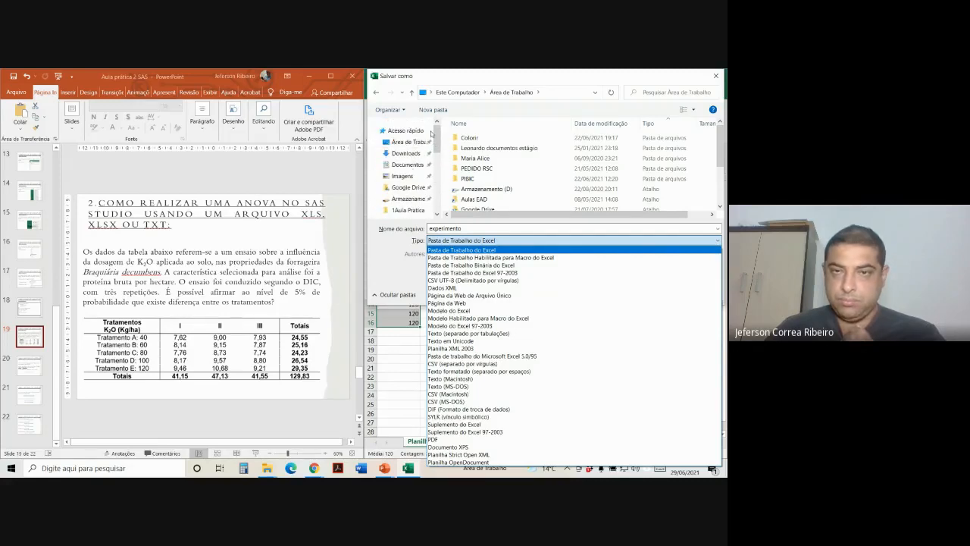
pyautogui.click(444, 114)
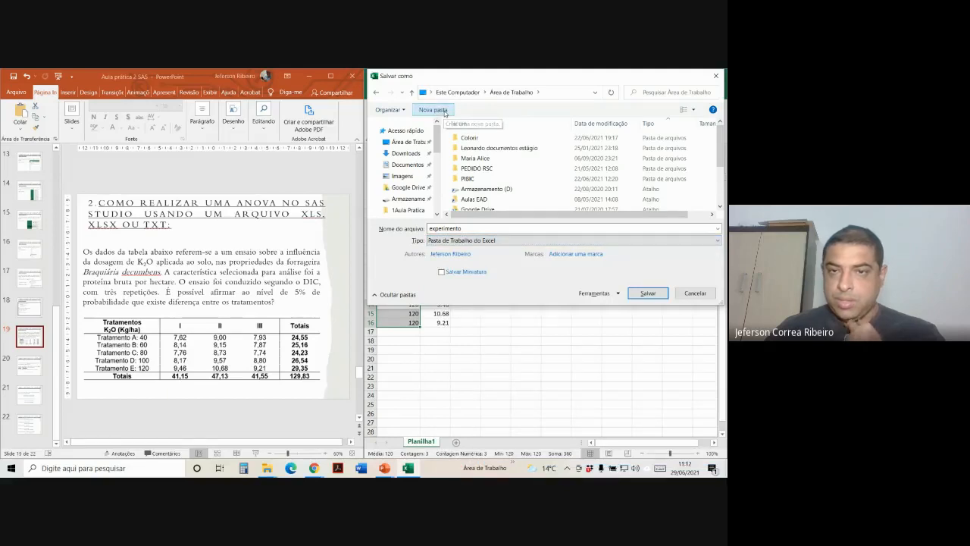
pyautogui.click(444, 114)
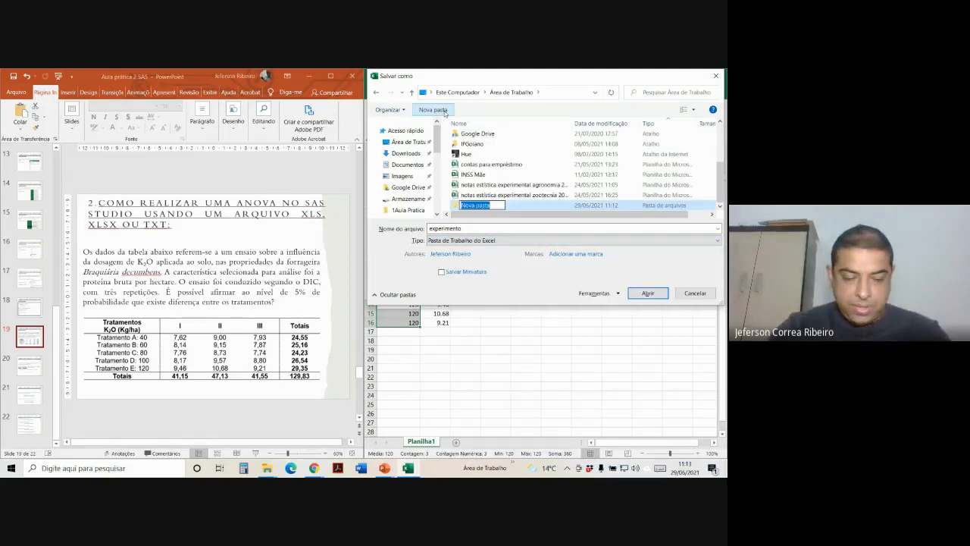
pyautogui.write('aula 2')
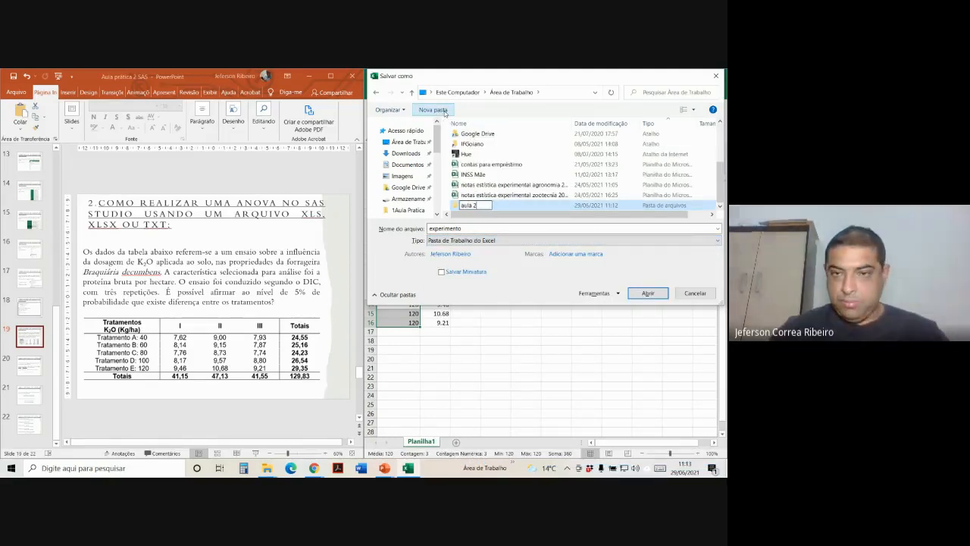
pyautogui.press('Return')
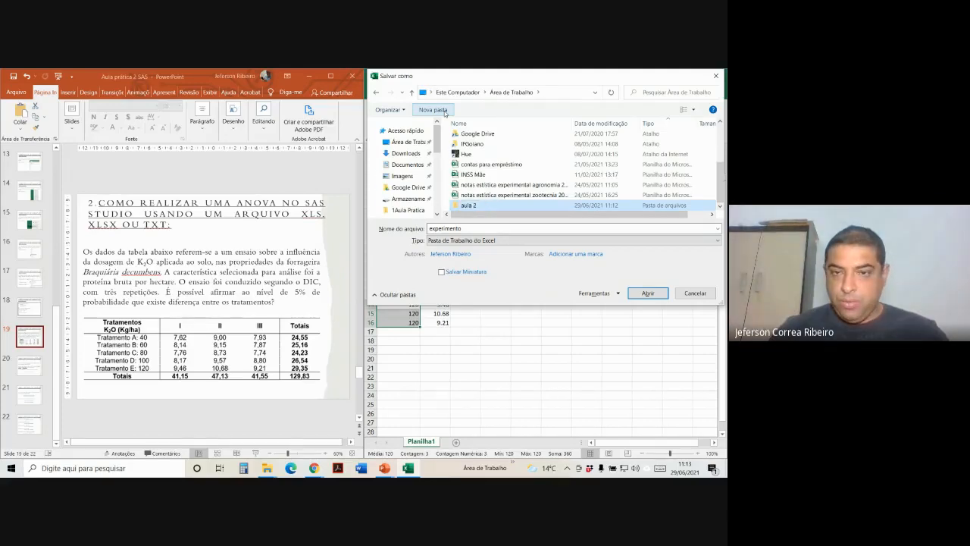
# Step: Save the workbook as experimento1 in Excel workbook format in the aula 2 folder on the desktop
pyautogui.press('Return')
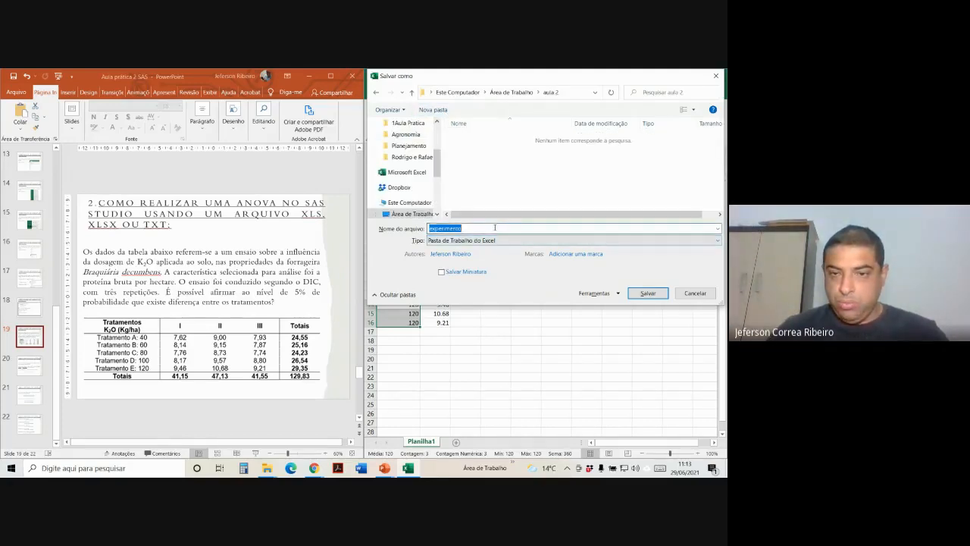
pyautogui.click(494, 227)
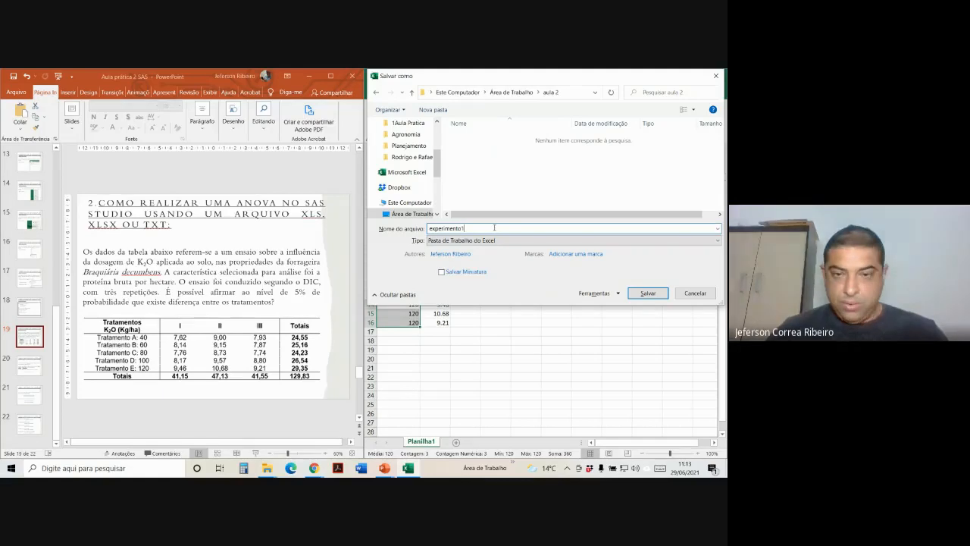
pyautogui.click(644, 294)
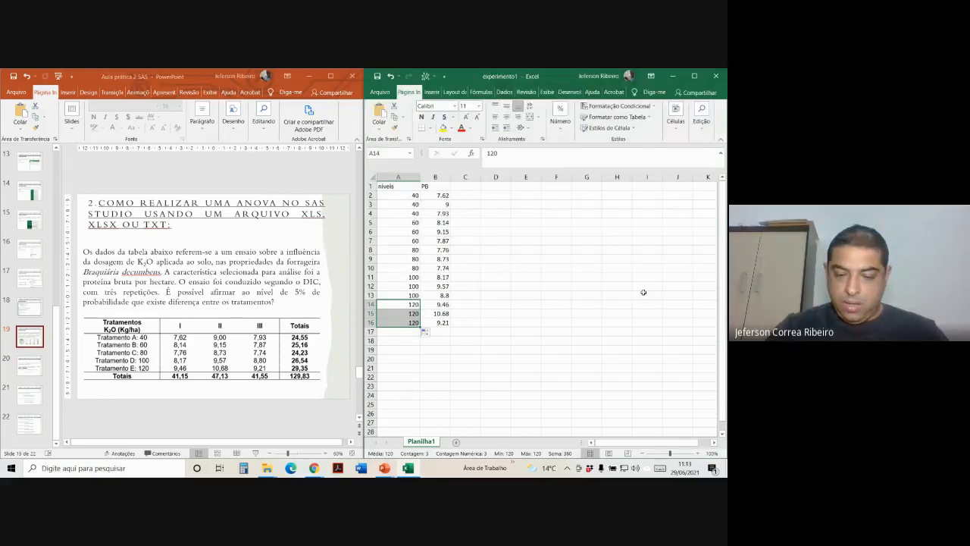
# Step: Save a copy of the workbook as experimento2 in Excel 97-2003 format in the aula 2 folder
pyautogui.press('F12')
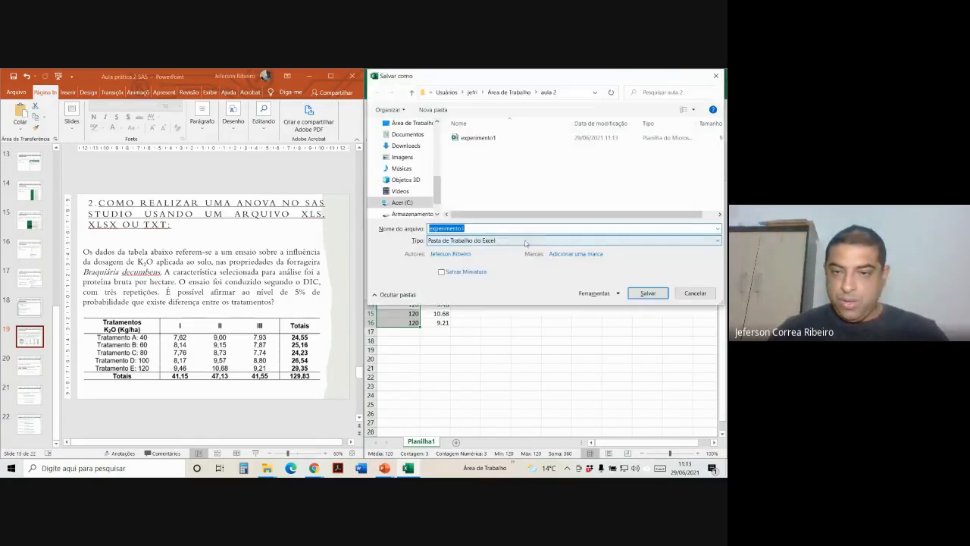
pyautogui.click(526, 240)
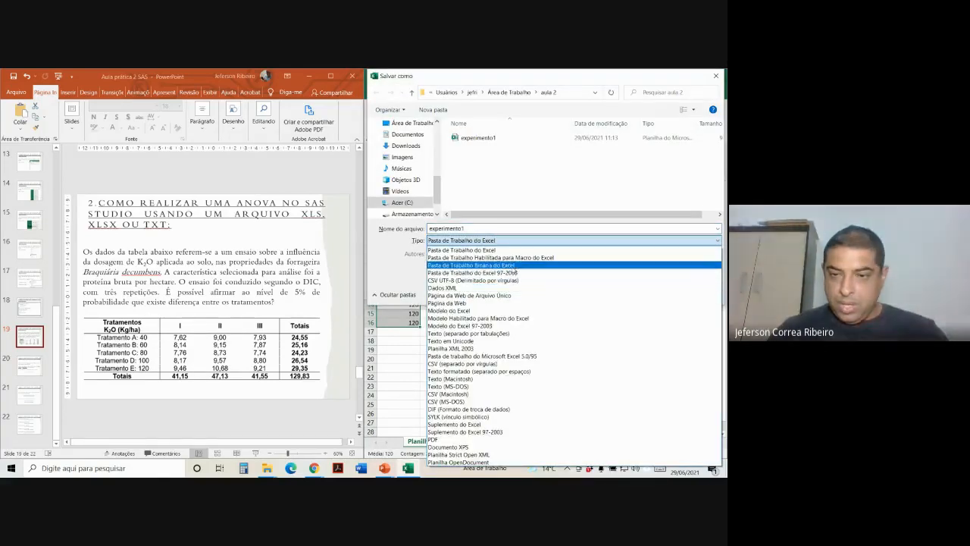
pyautogui.click(503, 273)
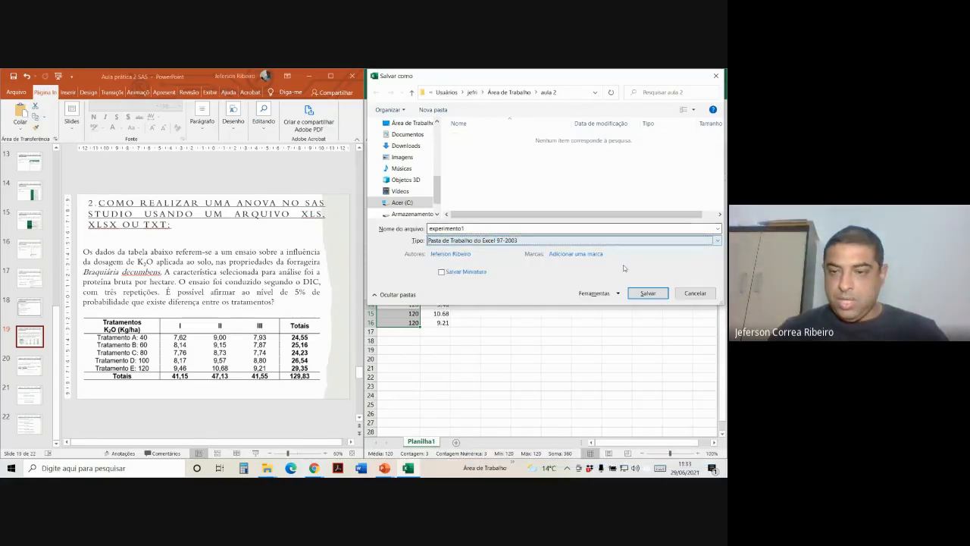
pyautogui.click(511, 229)
pyautogui.click(511, 229)
pyautogui.press('BackSpace')
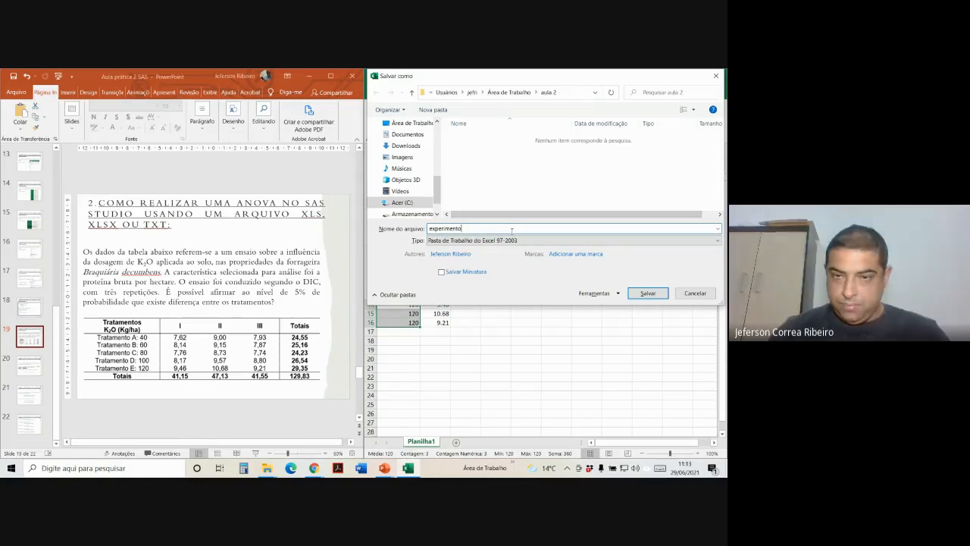
pyautogui.click(647, 293)
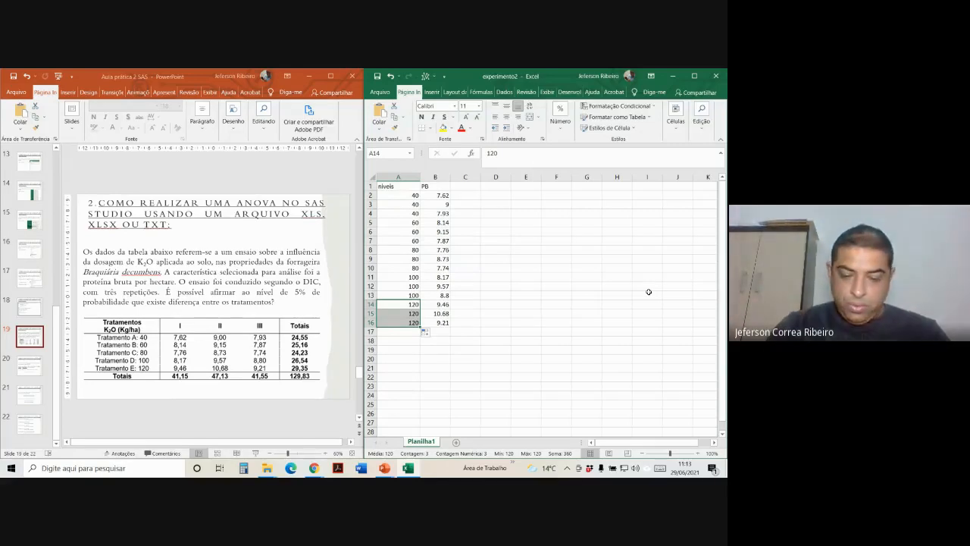
# Step: Save another copy as experimento3 in tab-delimited text format in the aula 2 folder
pyautogui.press('F12')
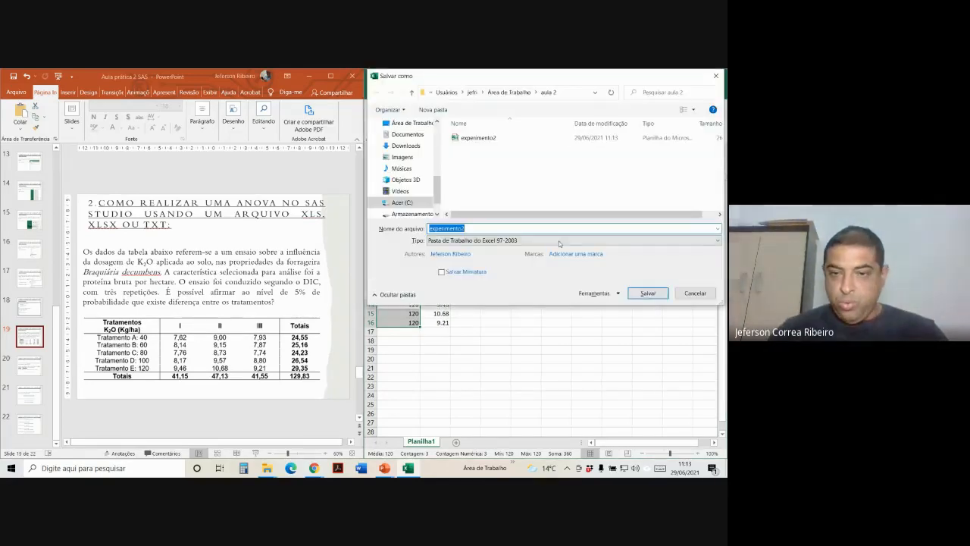
pyautogui.click(557, 240)
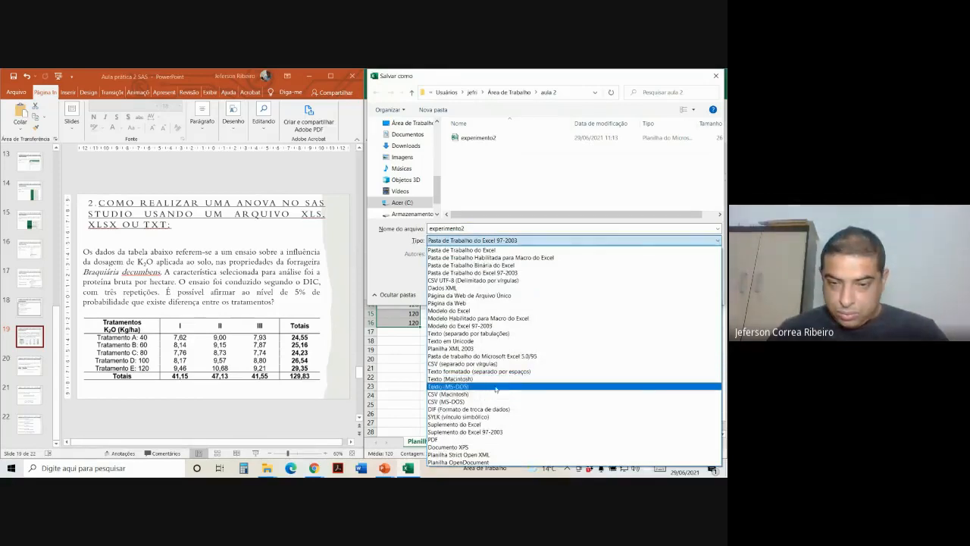
pyautogui.click(487, 365)
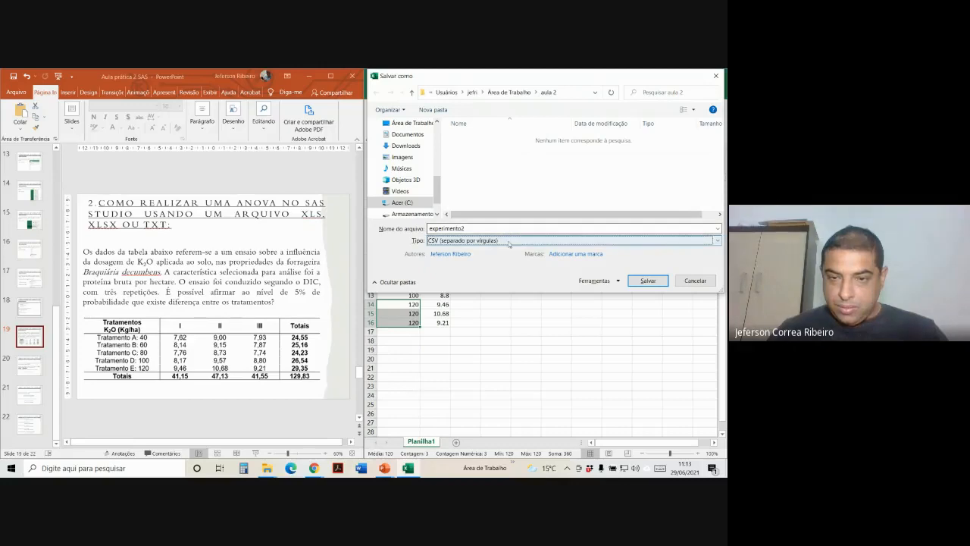
pyautogui.click(506, 240)
pyautogui.click(466, 333)
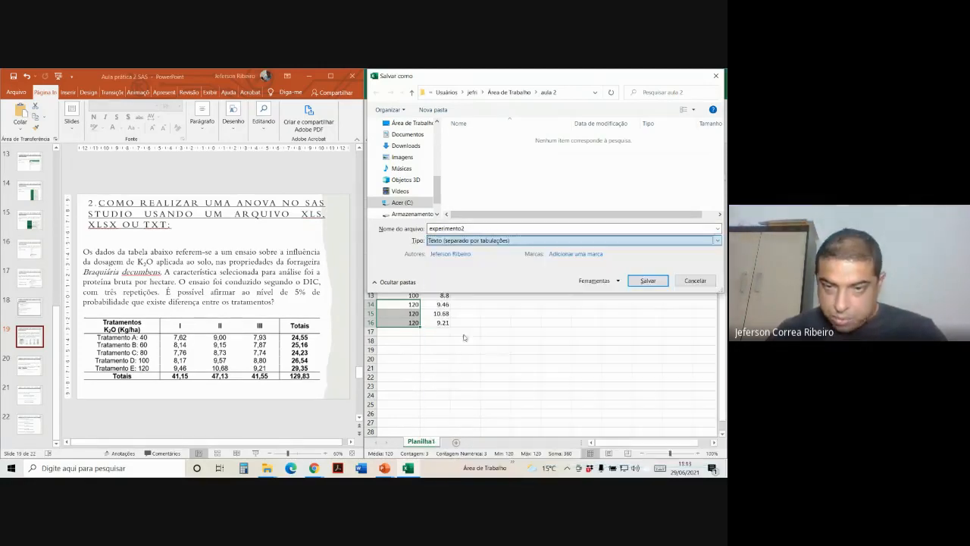
pyautogui.doubleClick(472, 229)
pyautogui.click(472, 229)
pyautogui.press('BackSpace')
pyautogui.write('3')
pyautogui.click(648, 281)
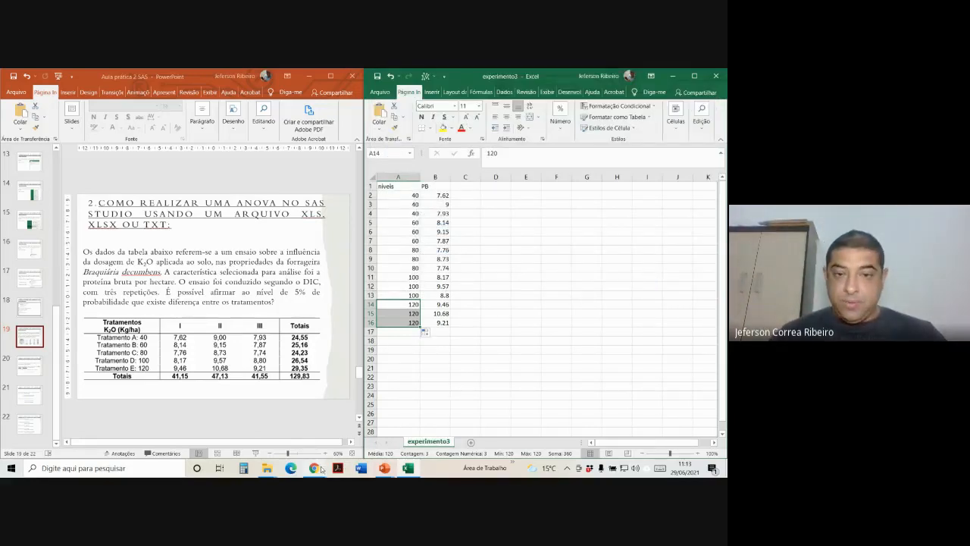
# Step: Switch to SAS Studio in Chrome and close Program 2 and the exemplo1 import without saving
pyautogui.moveTo(313, 468)
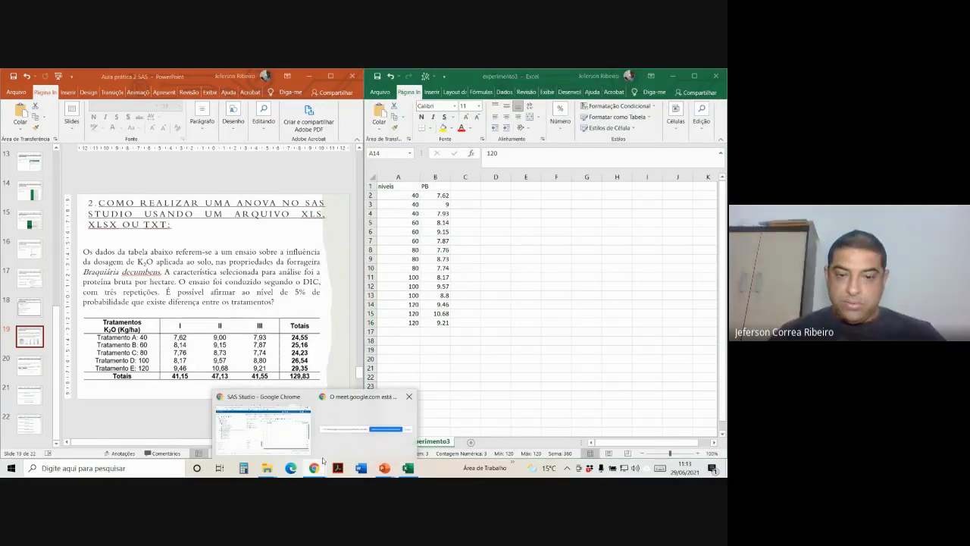
pyautogui.click(290, 415)
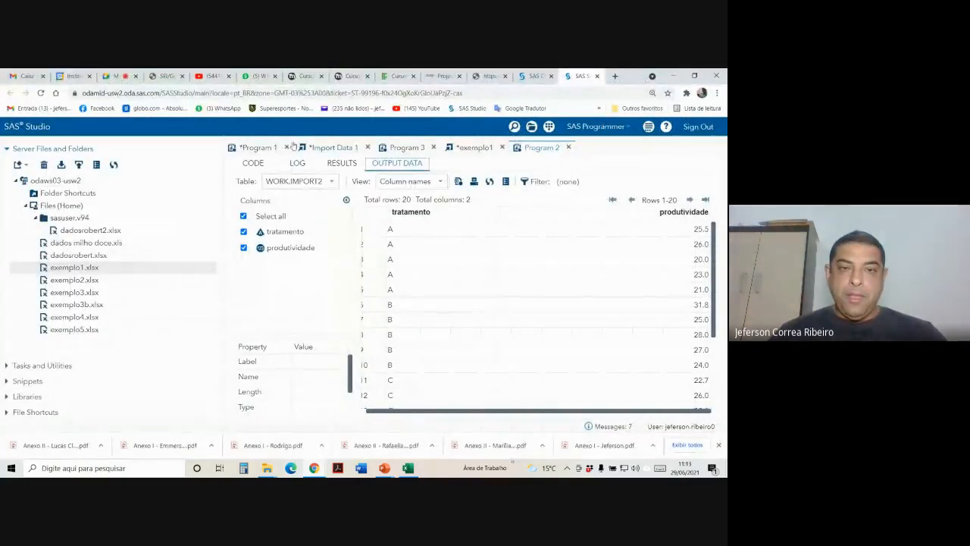
pyautogui.click(570, 147)
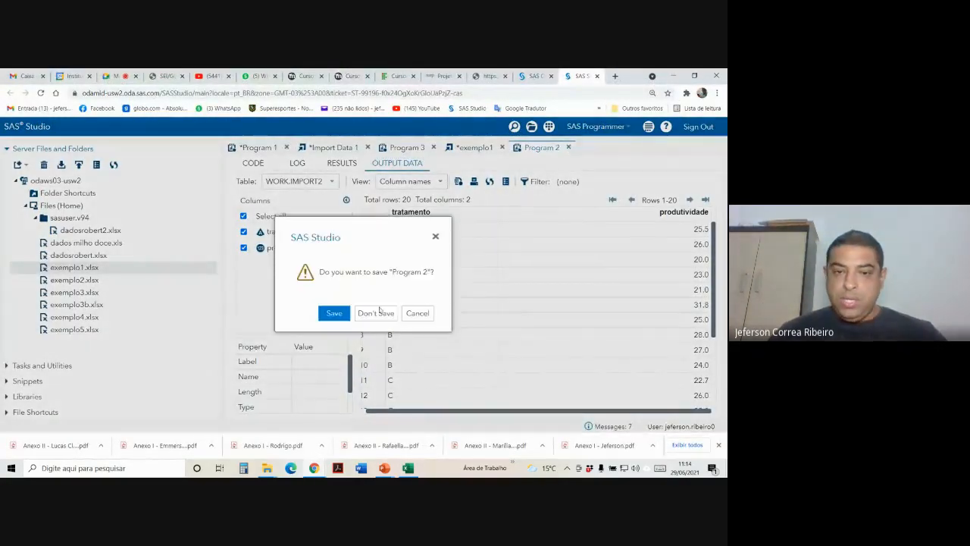
pyautogui.click(376, 312)
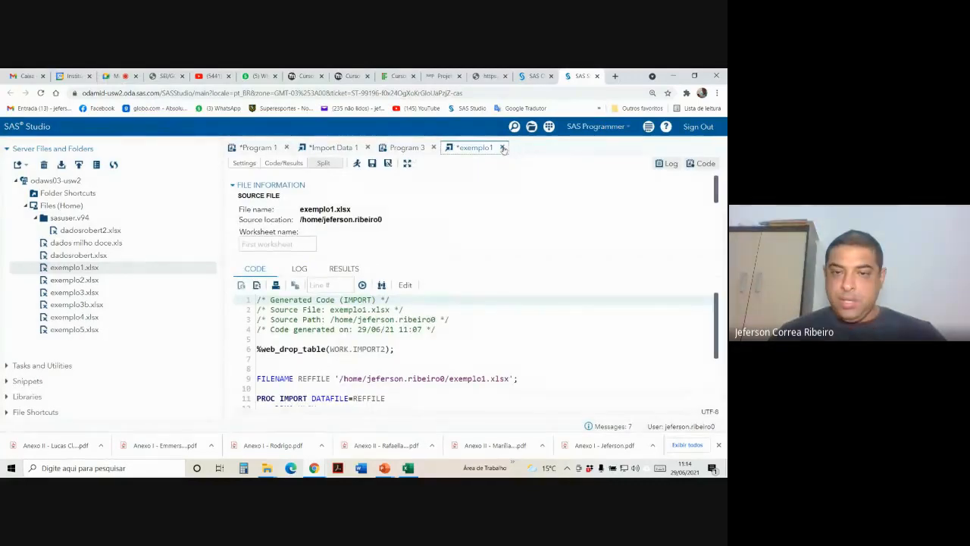
pyautogui.click(502, 147)
pyautogui.click(375, 312)
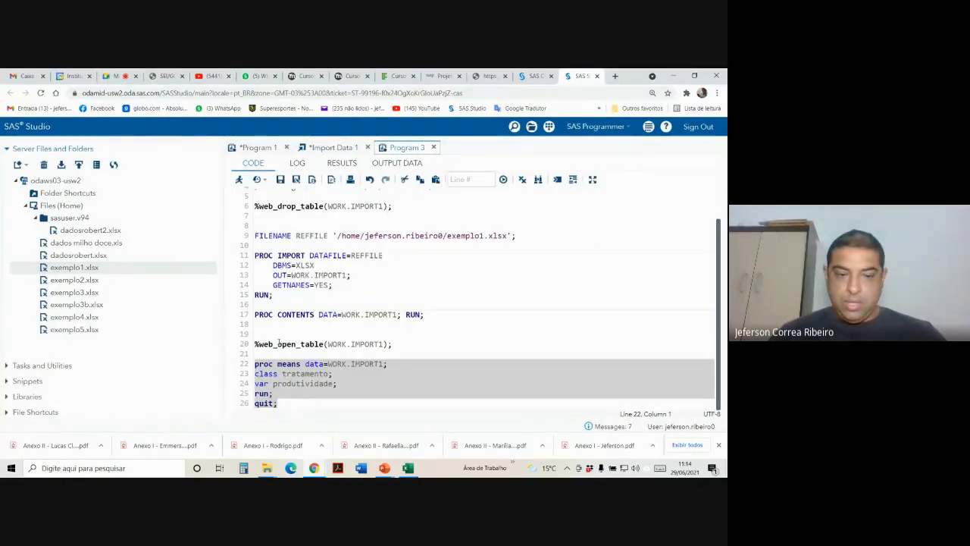
# Step: Close Import Data 1 and Program 3 without saving, leaving only Program 1 open
pyautogui.click(364, 148)
pyautogui.click(368, 148)
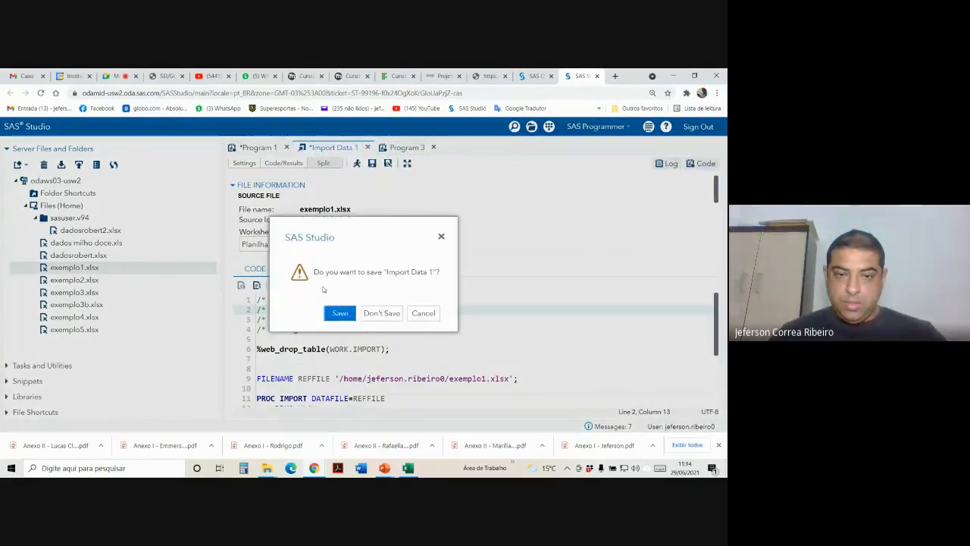
pyautogui.click(380, 312)
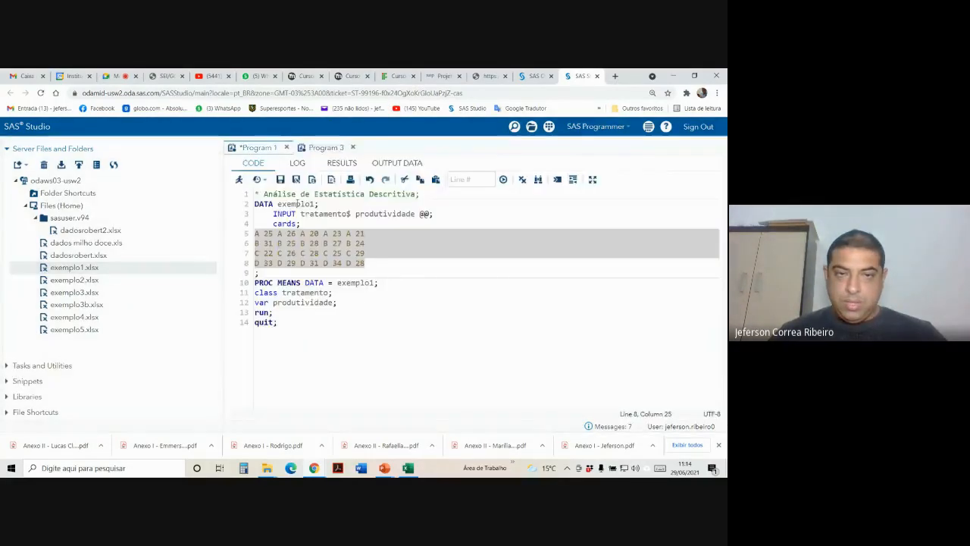
pyautogui.click(318, 147)
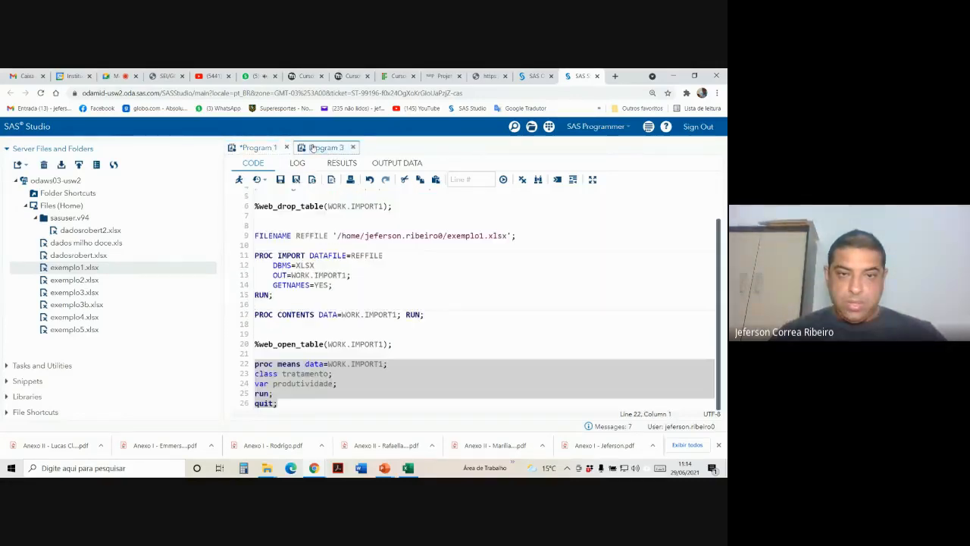
pyautogui.click(262, 149)
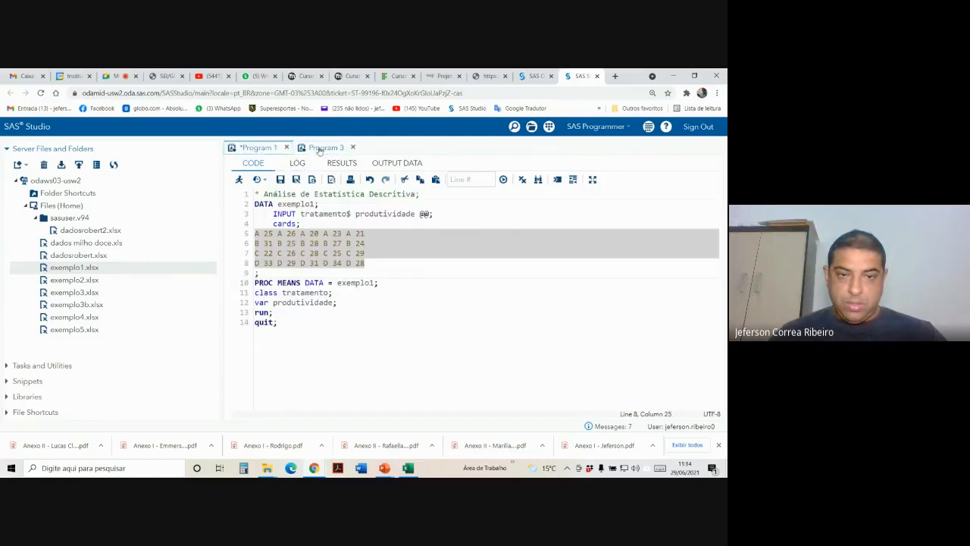
pyautogui.click(341, 148)
pyautogui.click(351, 148)
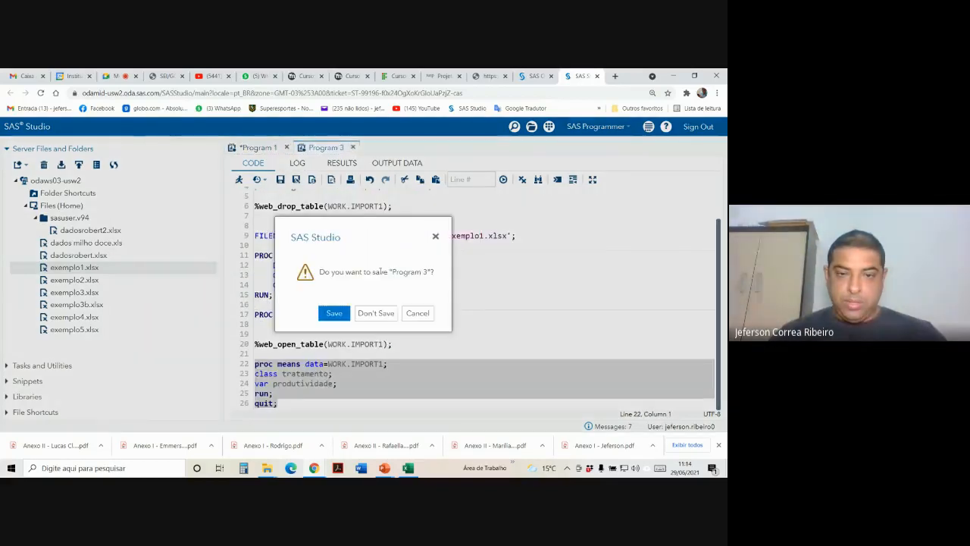
pyautogui.click(381, 313)
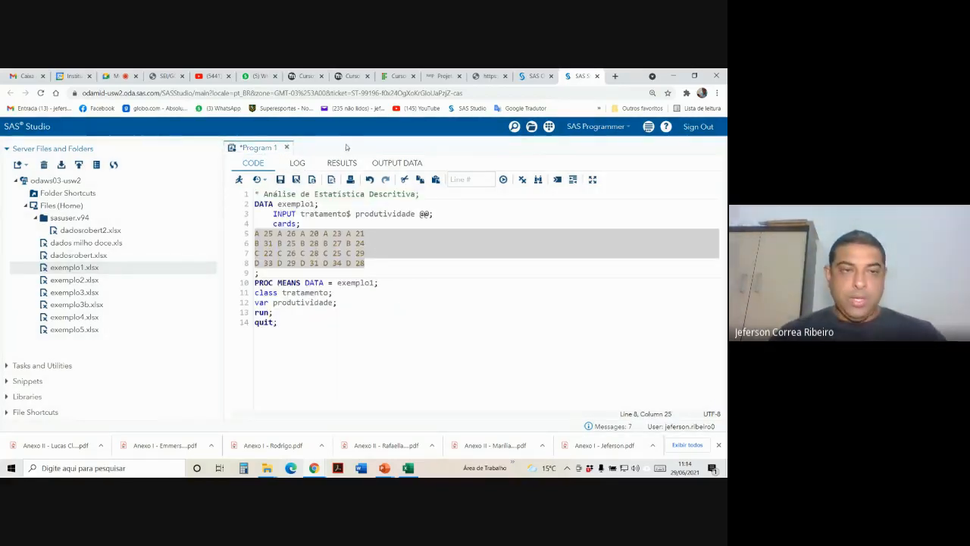
# Step: Upload experimento1.xlsx from the desktop's aula 2 folder to the home folder on the server
pyautogui.click(79, 165)
pyautogui.click(383, 281)
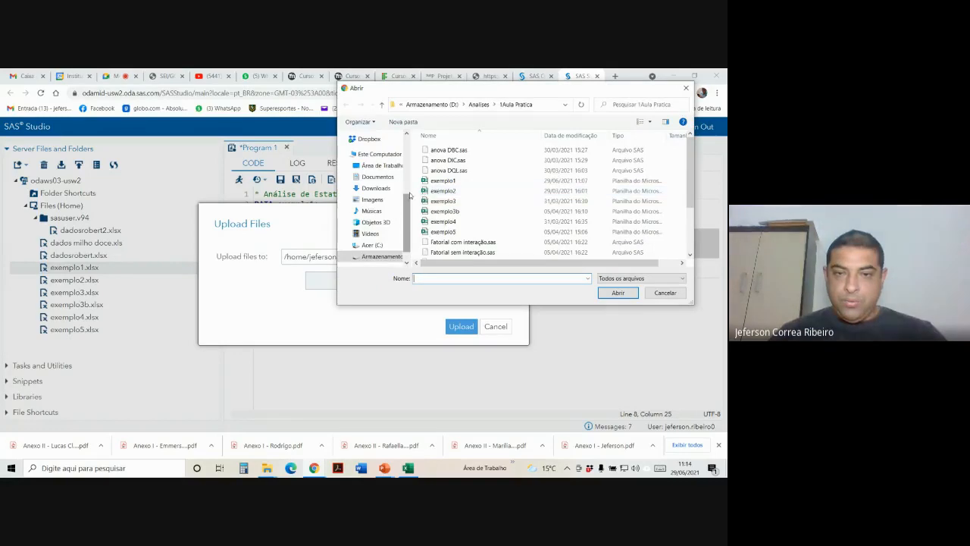
pyautogui.scroll(5, 399, 167)
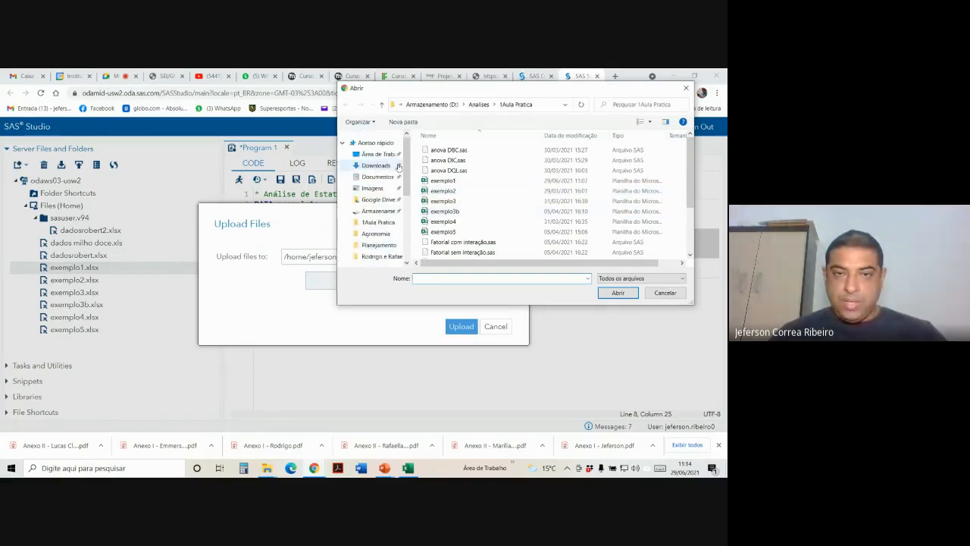
pyautogui.click(377, 154)
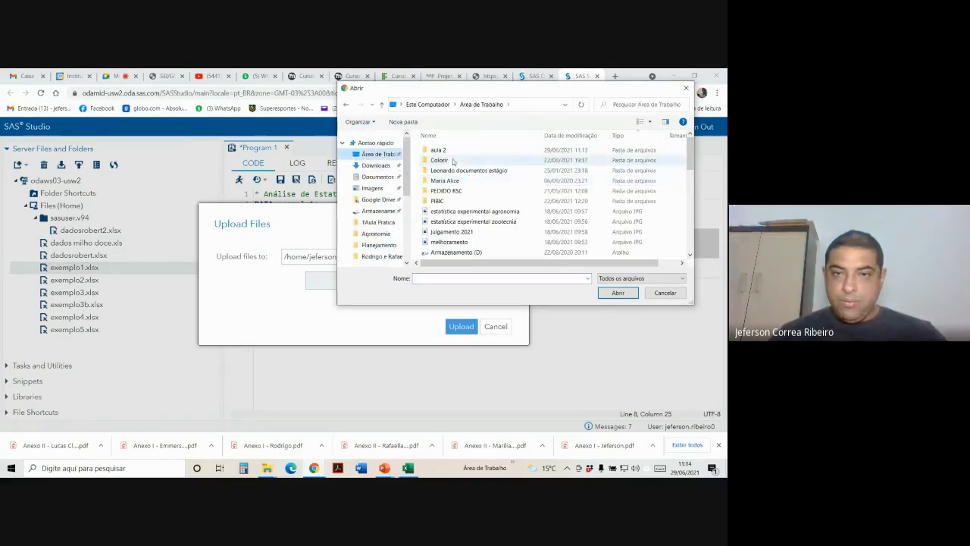
pyautogui.doubleClick(440, 150)
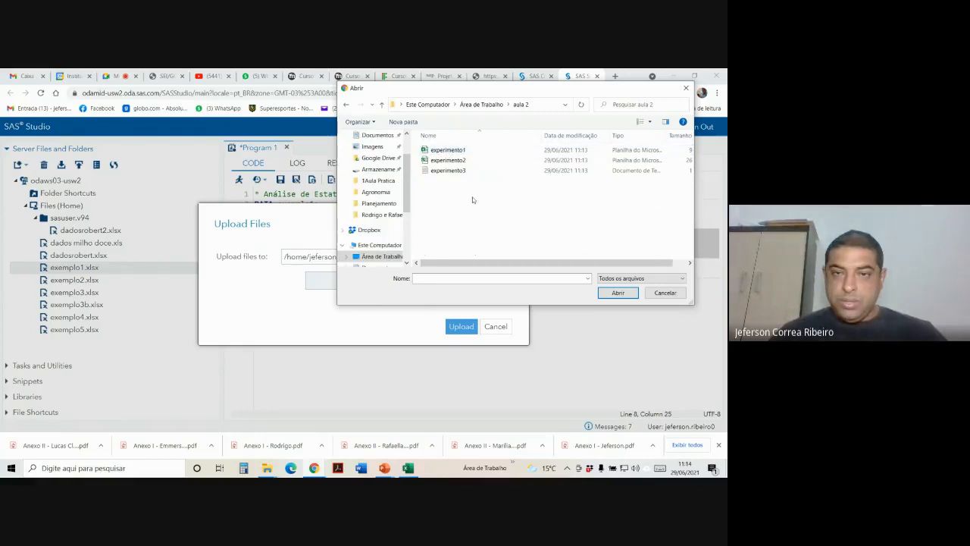
pyautogui.doubleClick(457, 152)
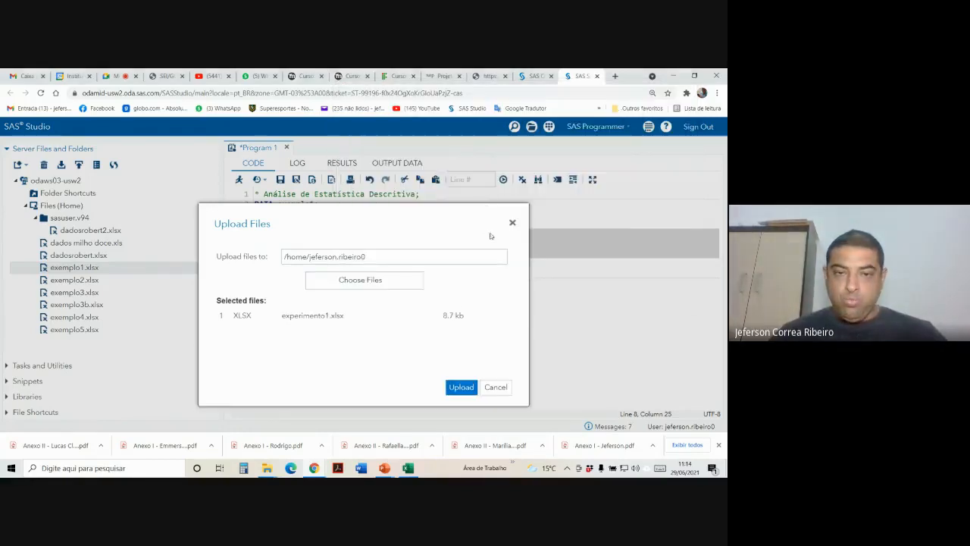
pyautogui.click(460, 387)
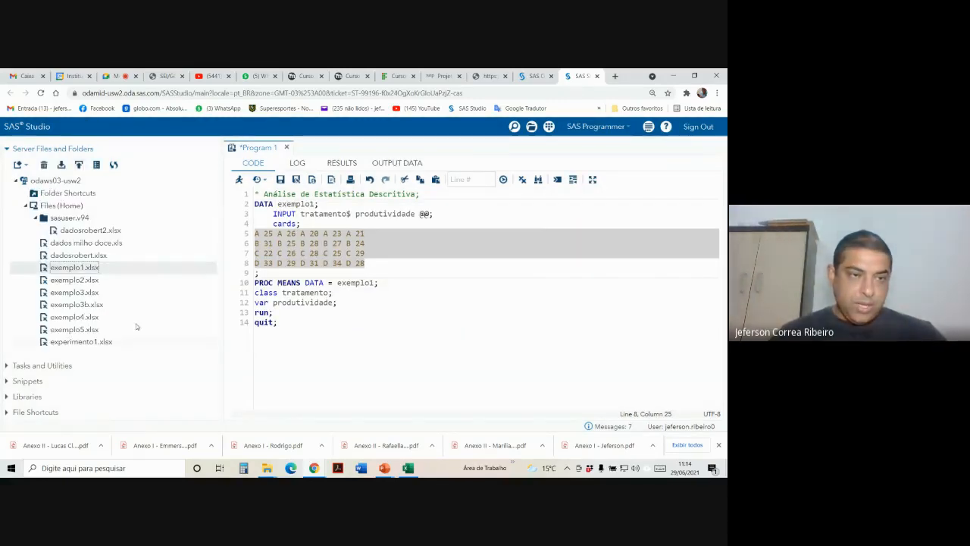
# Step: Run the import code generated for experimento1.xlsx as an editable program and display its output data table
pyautogui.doubleClick(97, 344)
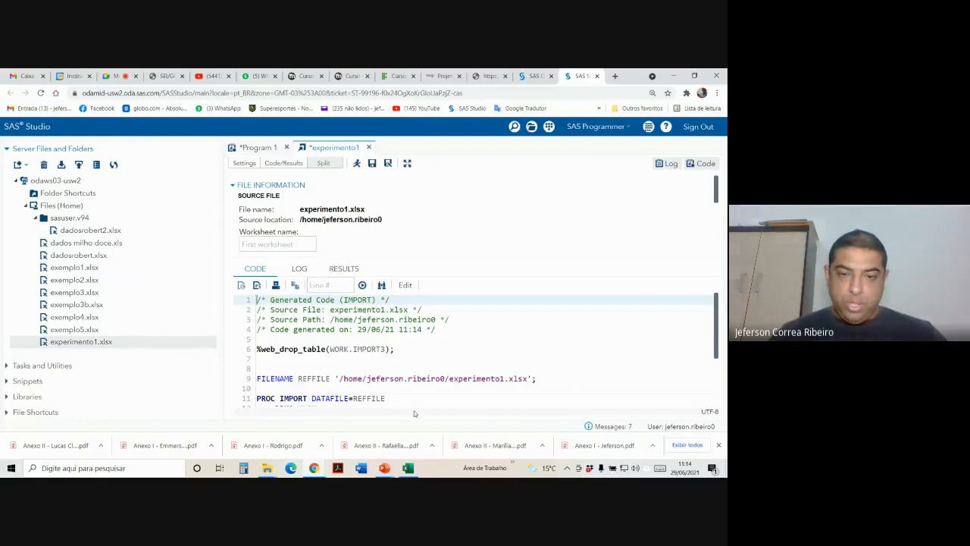
pyautogui.click(407, 286)
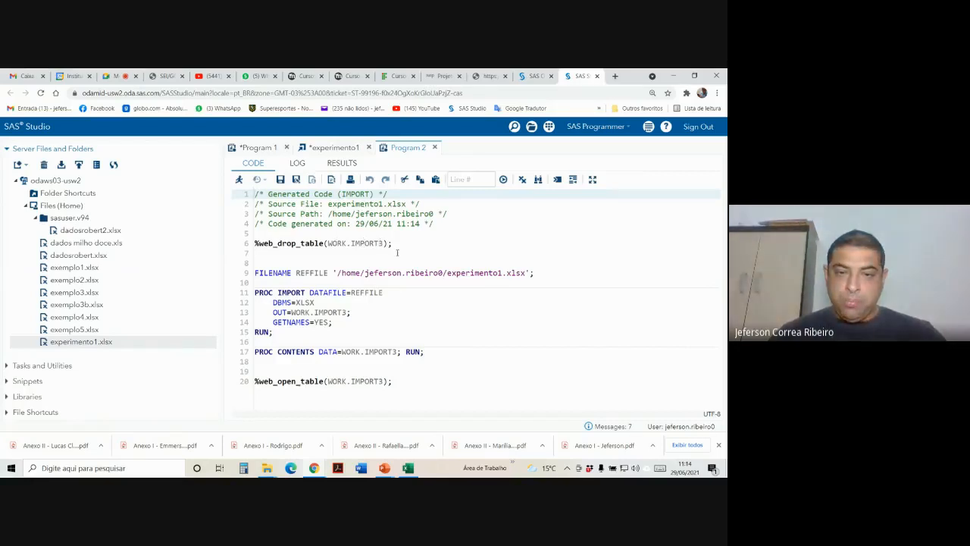
pyautogui.click(395, 385)
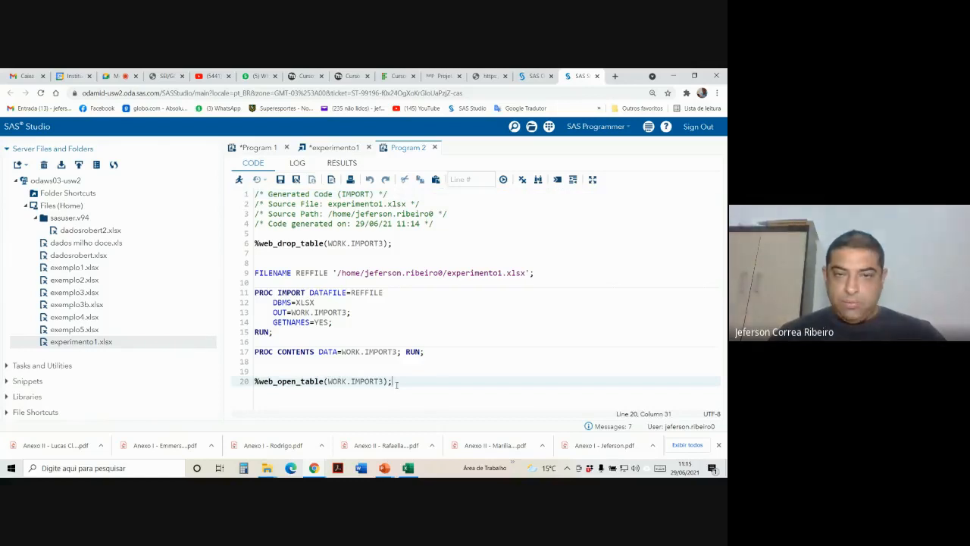
pyautogui.click(254, 180)
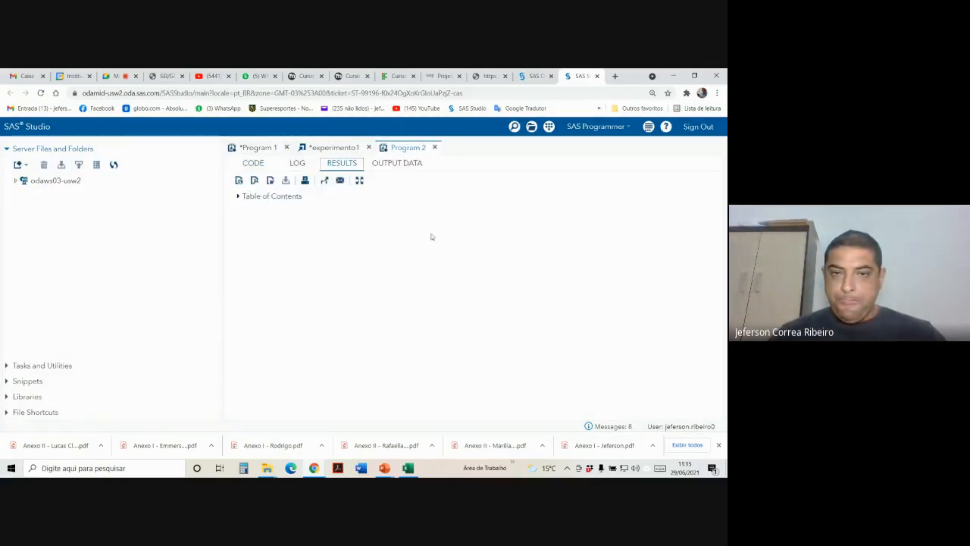
pyautogui.click(391, 163)
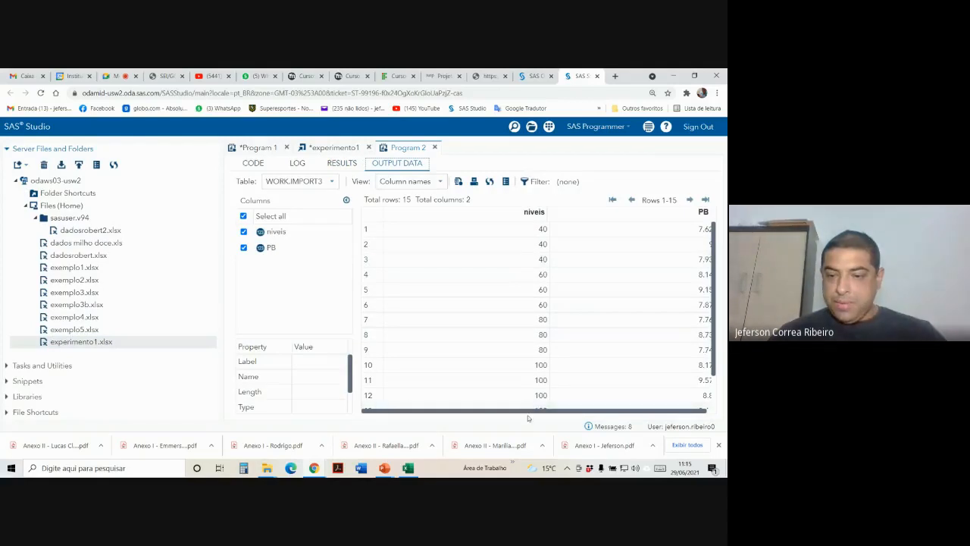
# Step: Return to Program 2's code and add the line "proc anova data = work.import3;" after the import code
pyautogui.hotkey('ctrl', 'a')
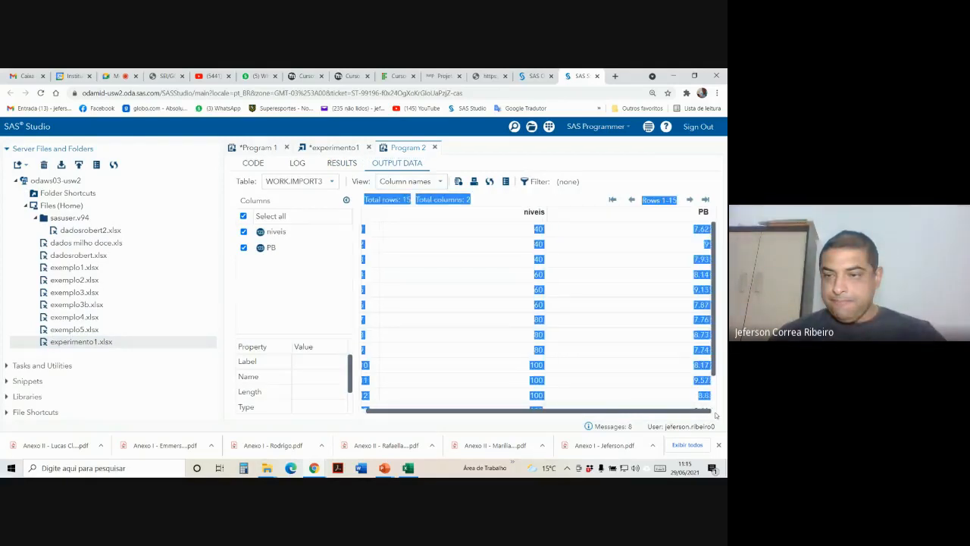
pyautogui.click(460, 259)
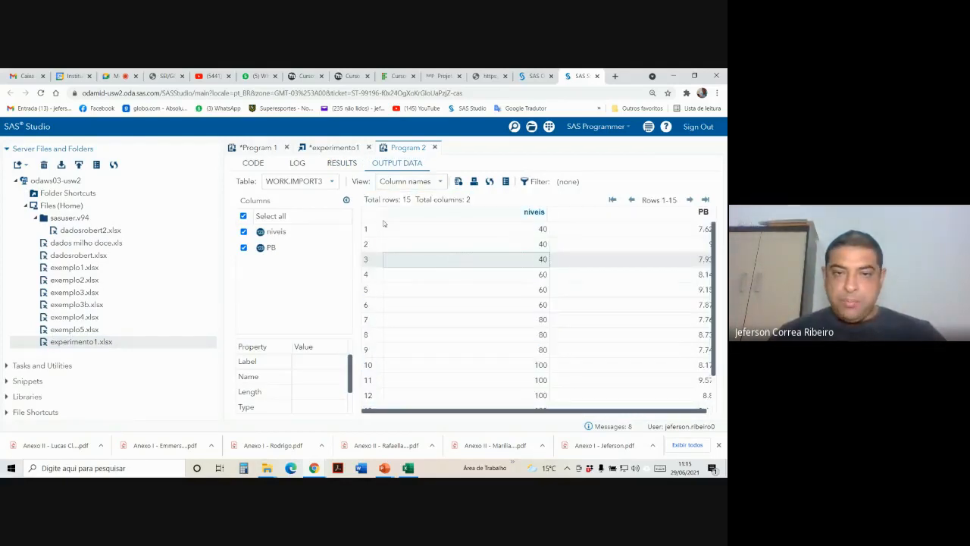
pyautogui.click(255, 163)
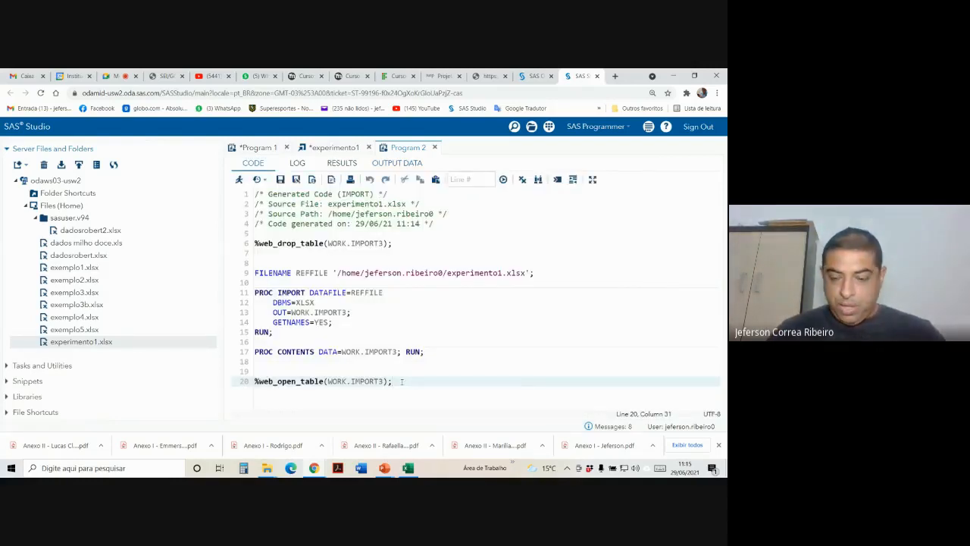
pyautogui.press('Return')
pyautogui.write('proc ')
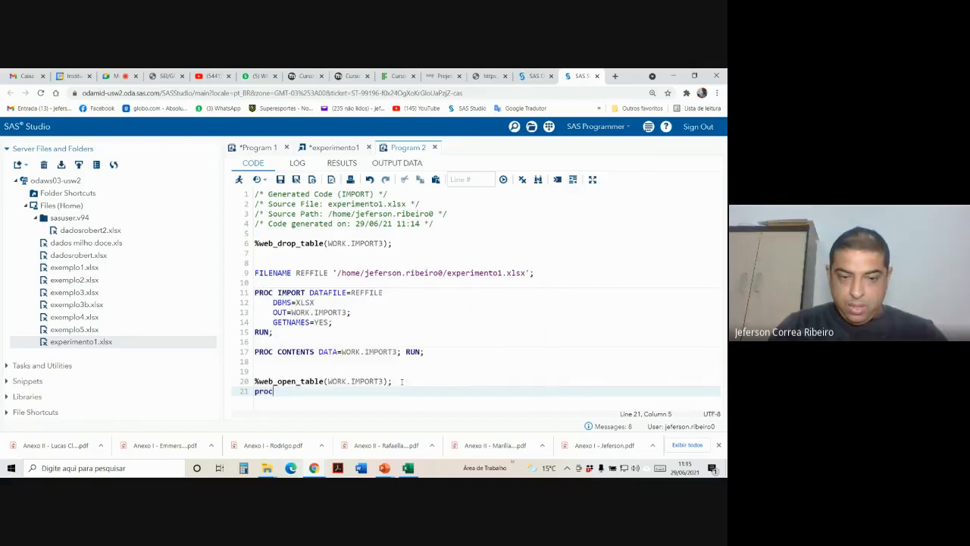
pyautogui.write('anova data ')
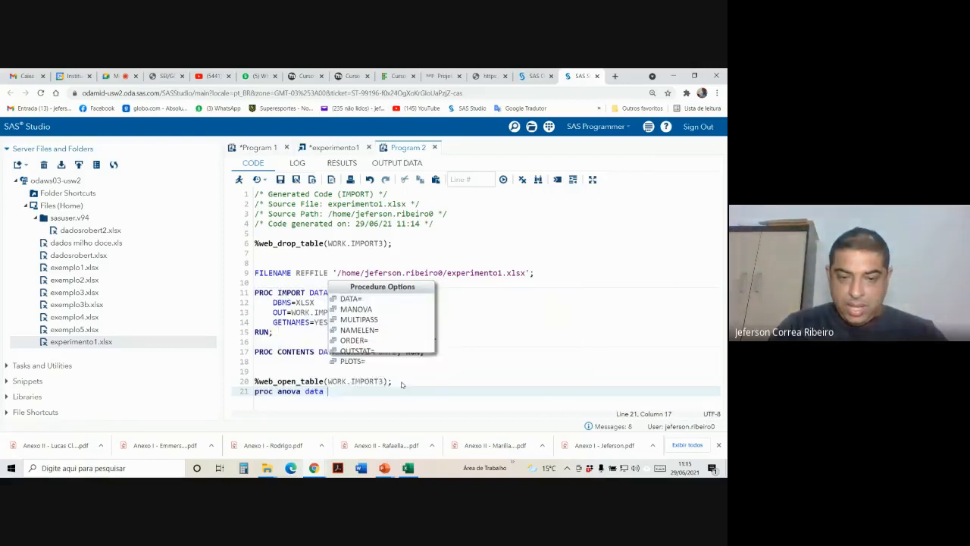
pyautogui.write('= wor')
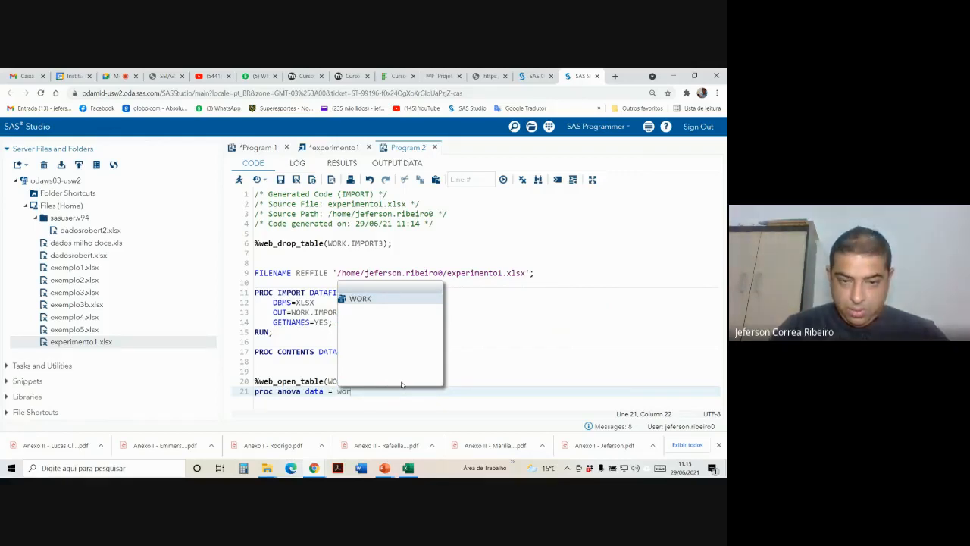
pyautogui.write('k.import')
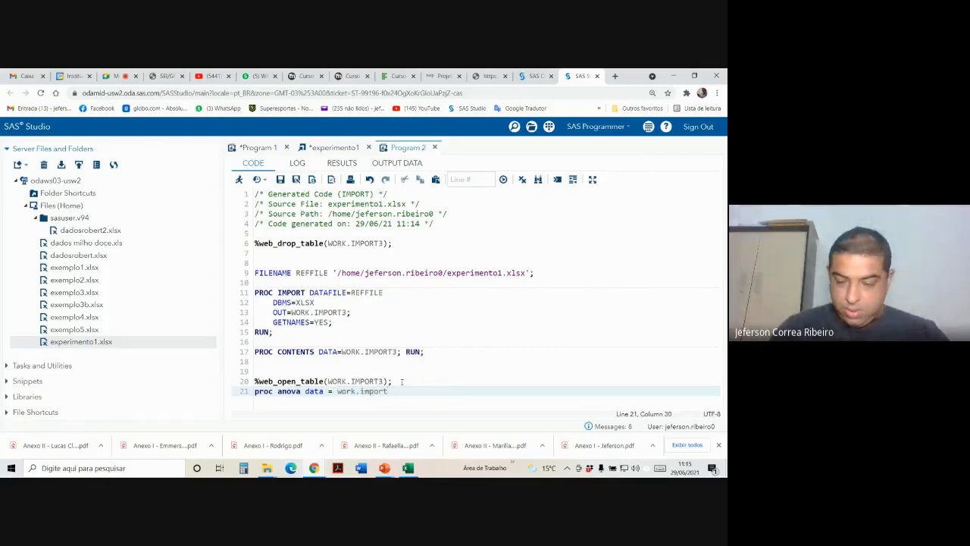
pyautogui.write('3;')
pyautogui.press('Return')
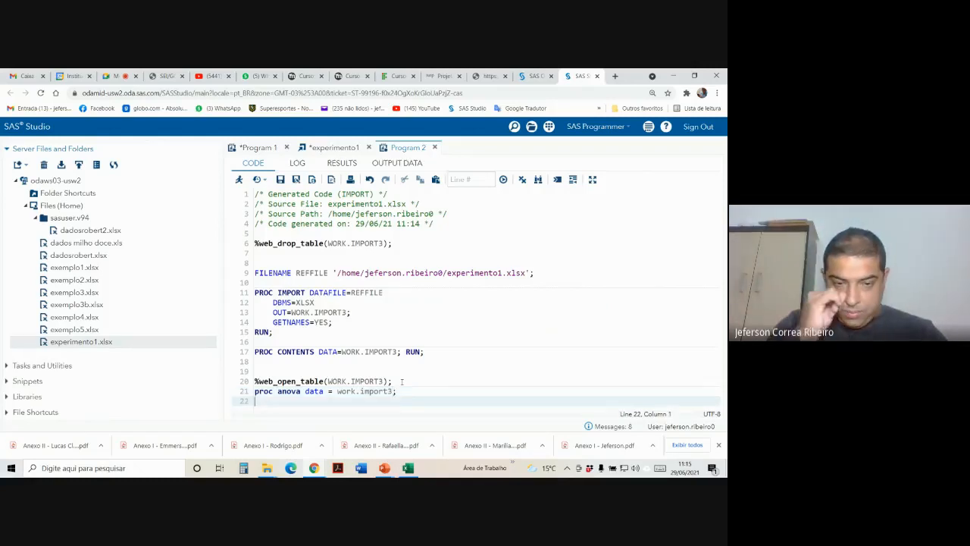
# Step: Add a class statement for niveis below the proc anova line, checking the variable name in the output data table
pyautogui.write('class')
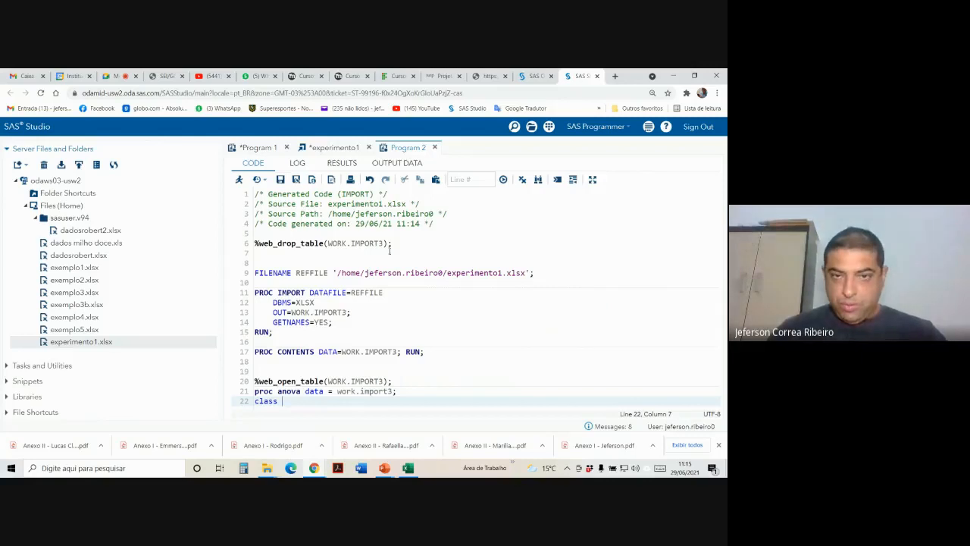
pyautogui.click(396, 164)
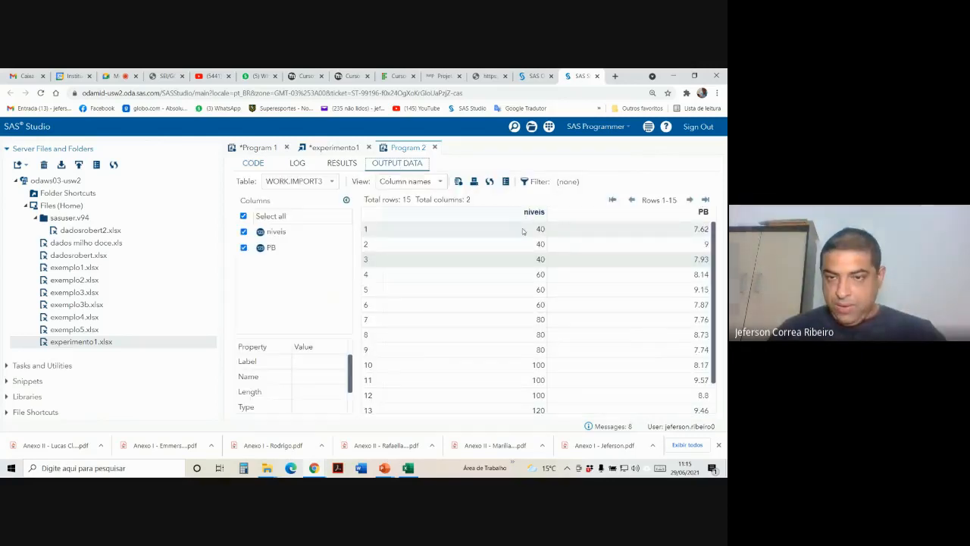
pyautogui.click(258, 164)
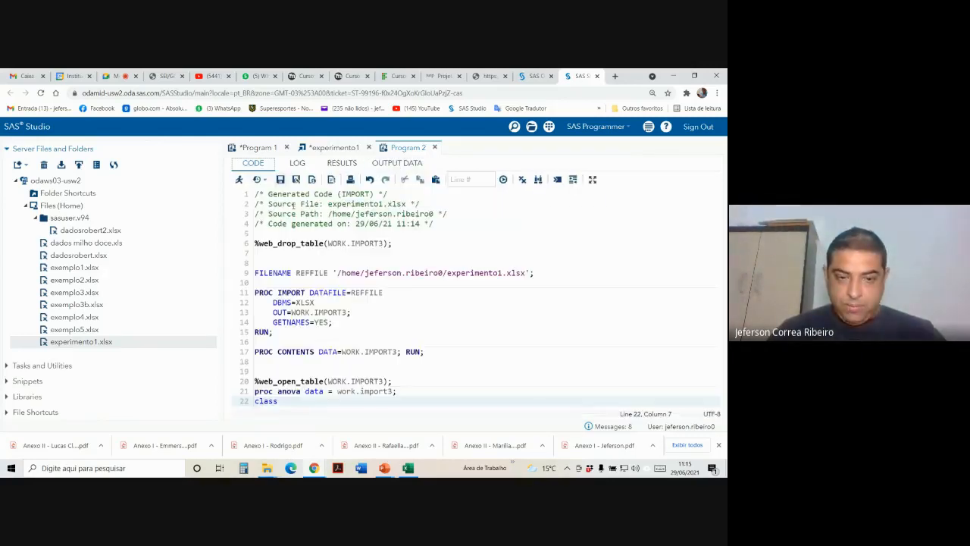
pyautogui.moveTo(296, 395); pyautogui.dragTo(289, 405)
pyautogui.click(288, 405)
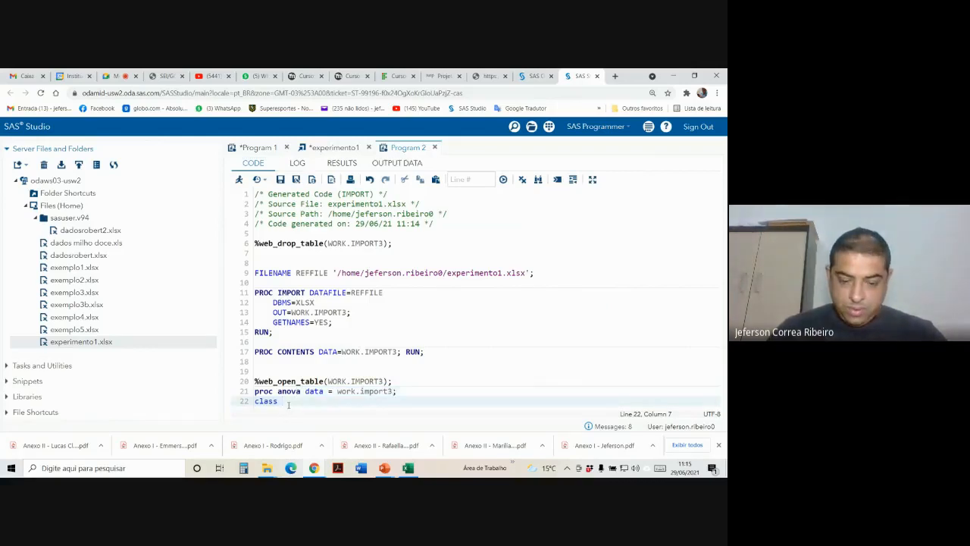
pyautogui.write('niveis')
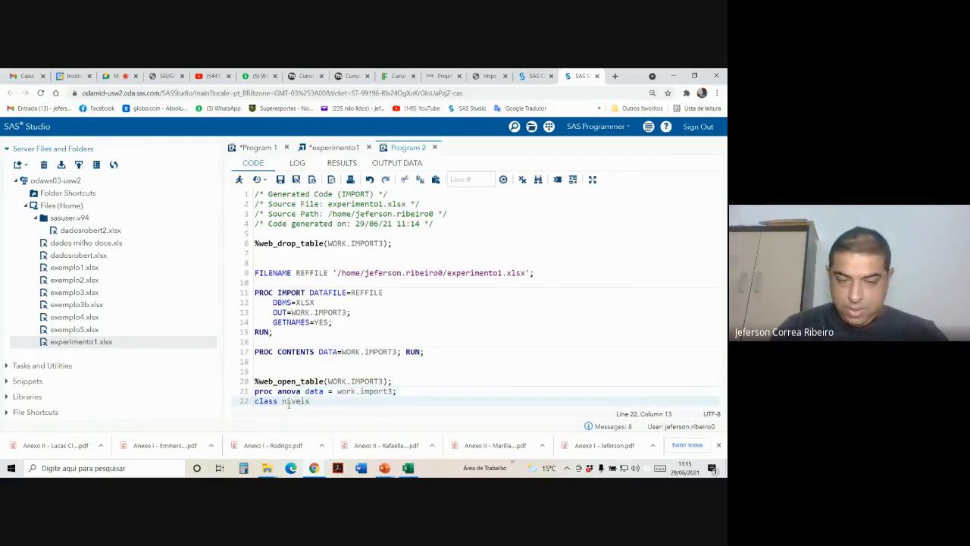
# Step: Begin a model statement on a new line and end the class niveis statement with a semicolon
pyautogui.press('Return')
pyautogui.write('moed')
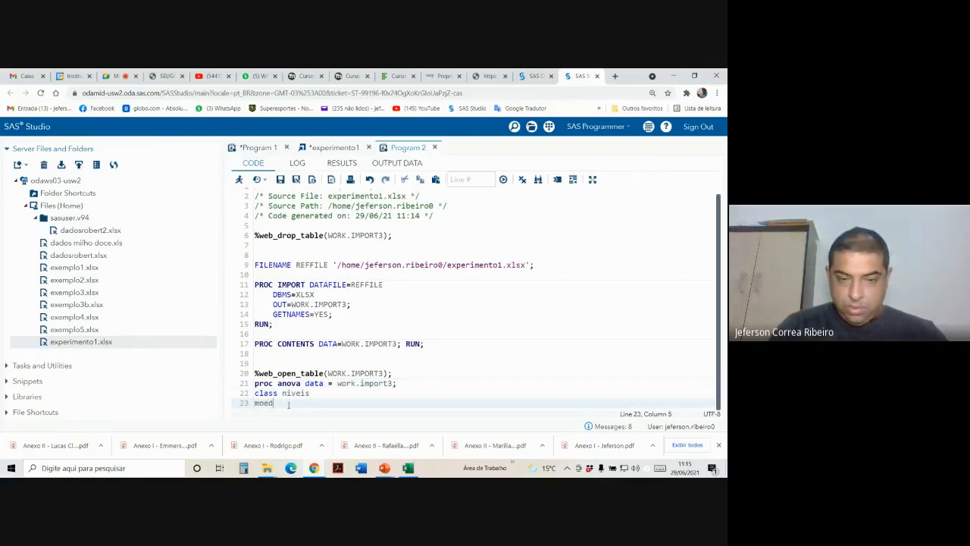
pyautogui.press('BackSpace')
pyautogui.press('BackSpace')
pyautogui.write('del')
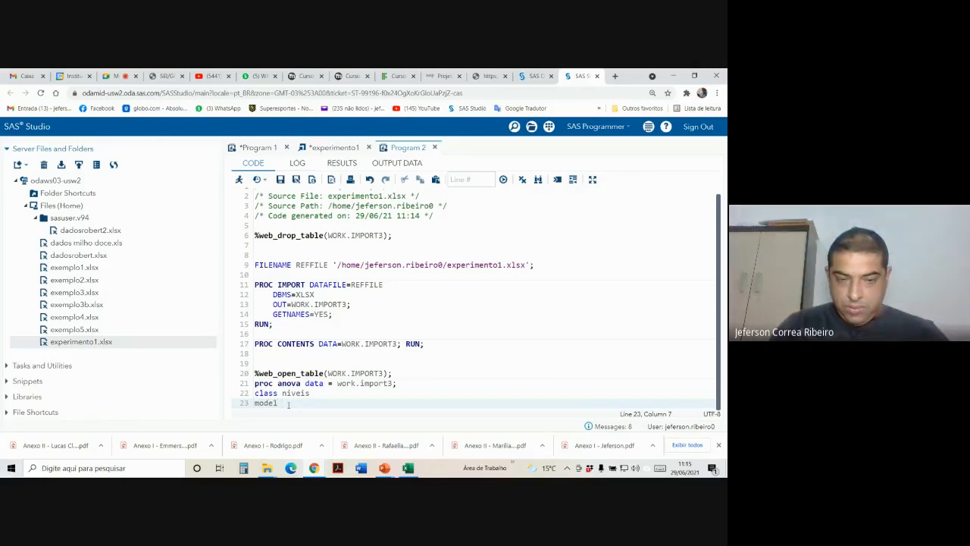
pyautogui.click(324, 394)
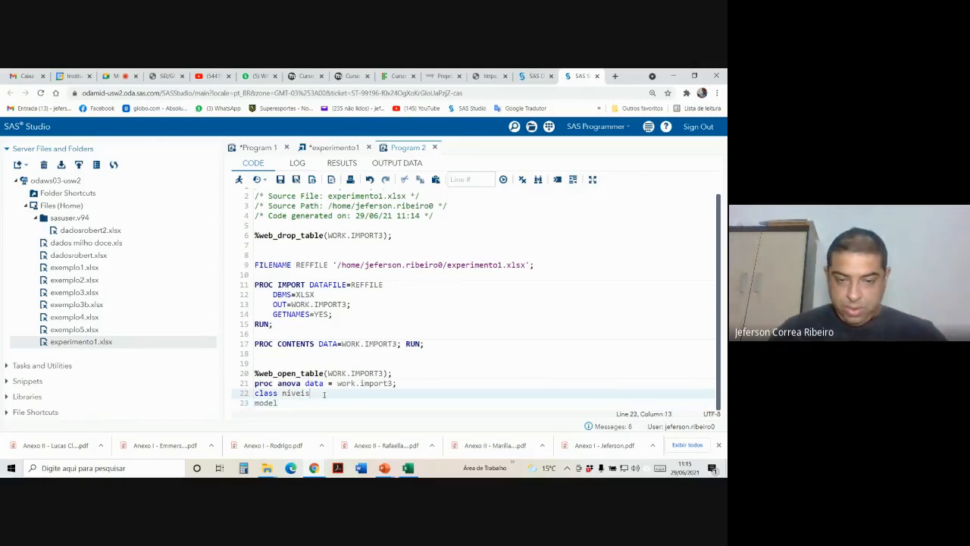
pyautogui.write(';')
pyautogui.click(300, 403)
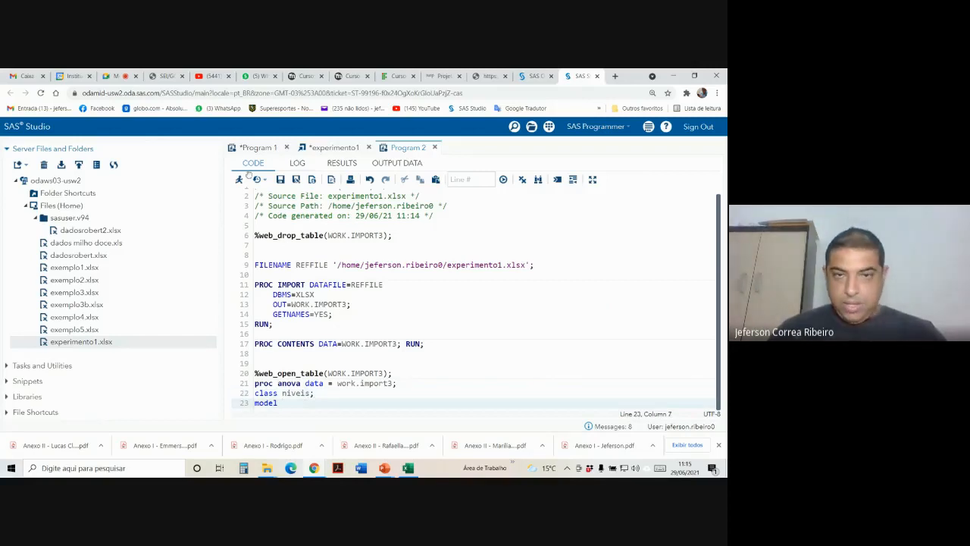
# Step: Check the column names in the output data and complete the model statement as "model PB = niveis;"
pyautogui.click(396, 164)
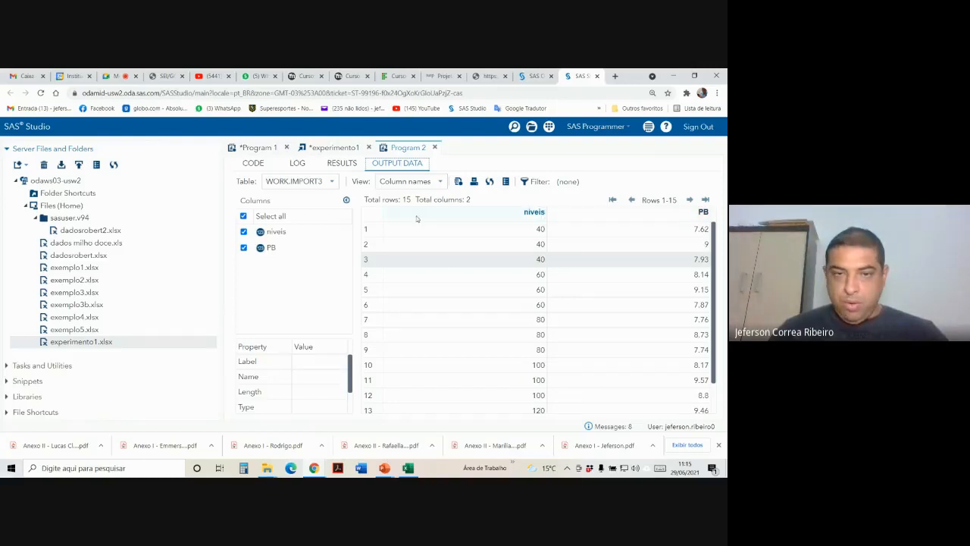
pyautogui.click(258, 163)
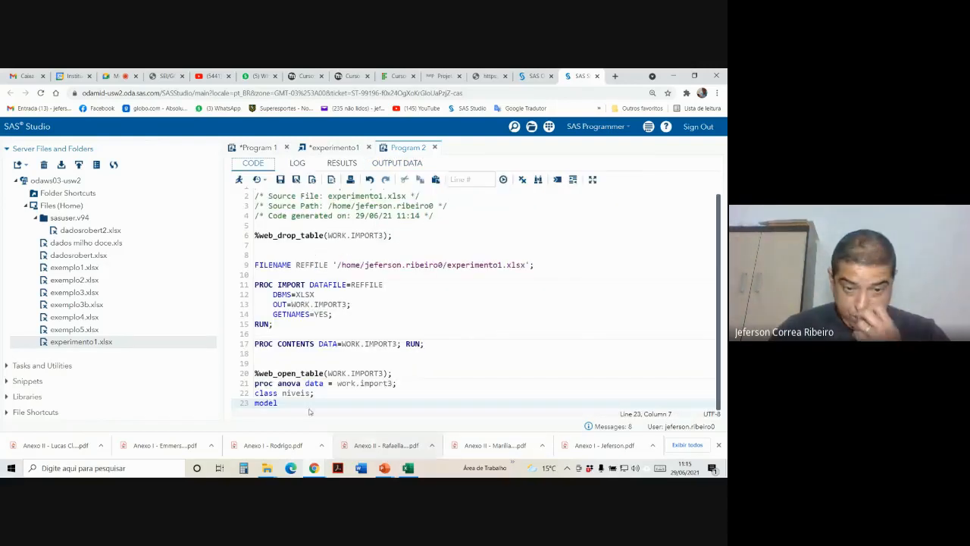
pyautogui.write('PB =')
pyautogui.write(' n')
pyautogui.write('ivie')
pyautogui.write('s;')
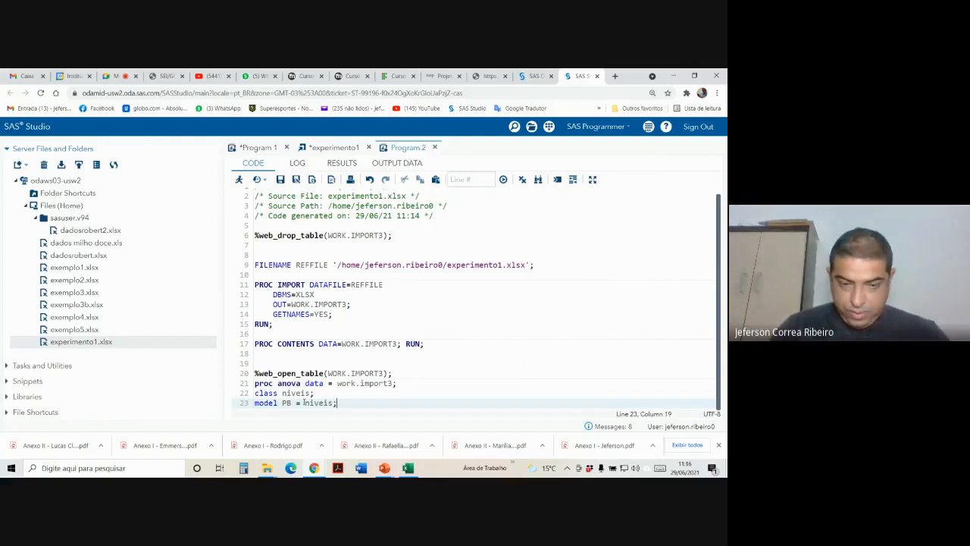
# Step: Close the ANOVA procedure with the statements "run;" and "quit;" on separate lines
pyautogui.press('Return')
pyautogui.write('run;')
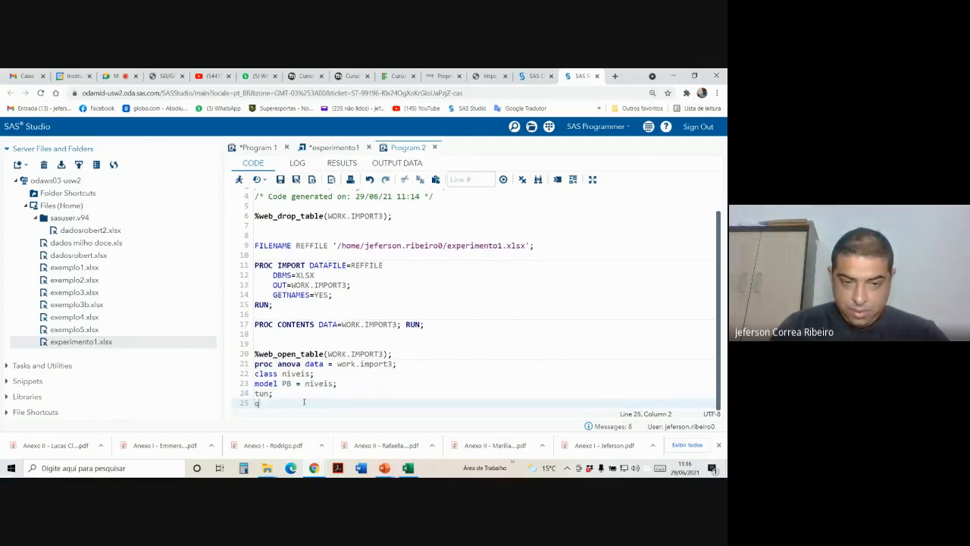
pyautogui.click(255, 403)
pyautogui.press('Delete')
pyautogui.write('r')
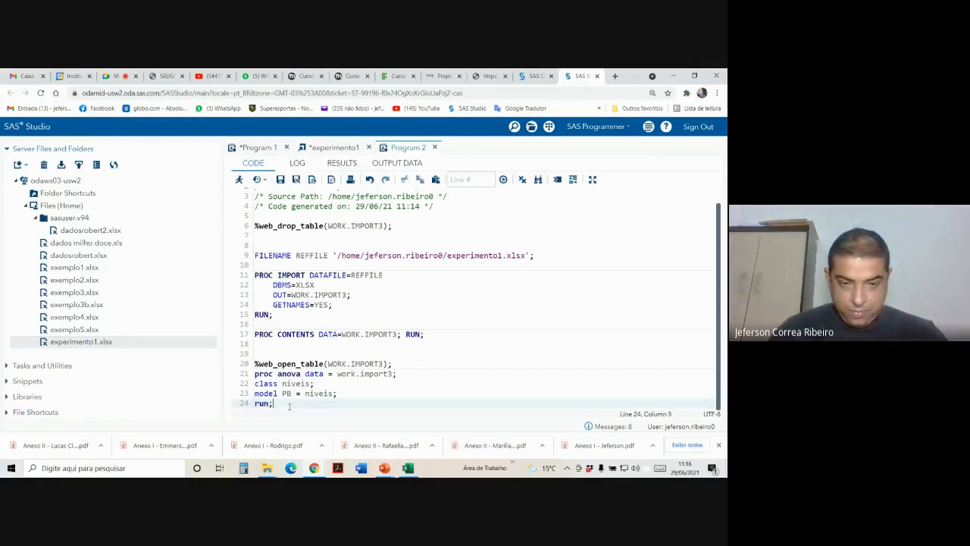
pyautogui.press('Return')
pyautogui.write('quit')
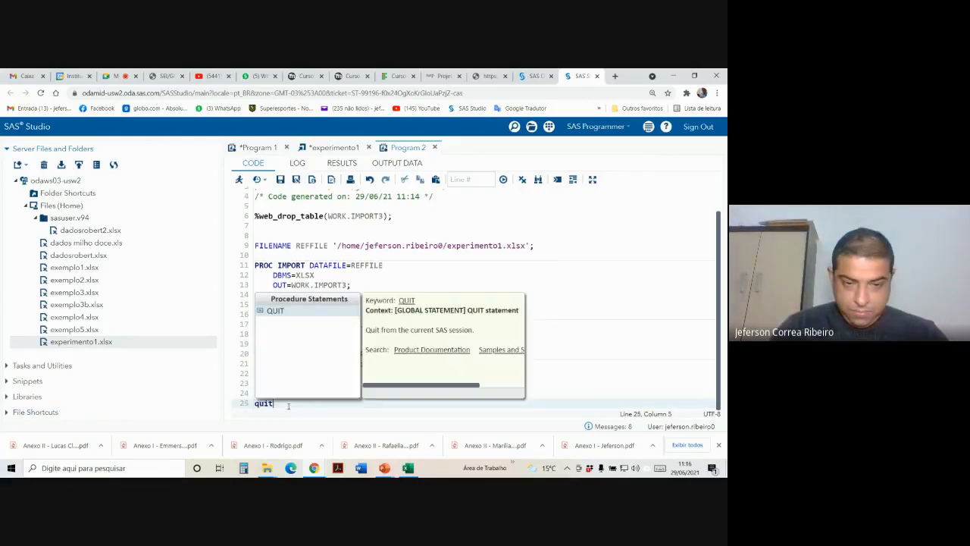
pyautogui.write(';')
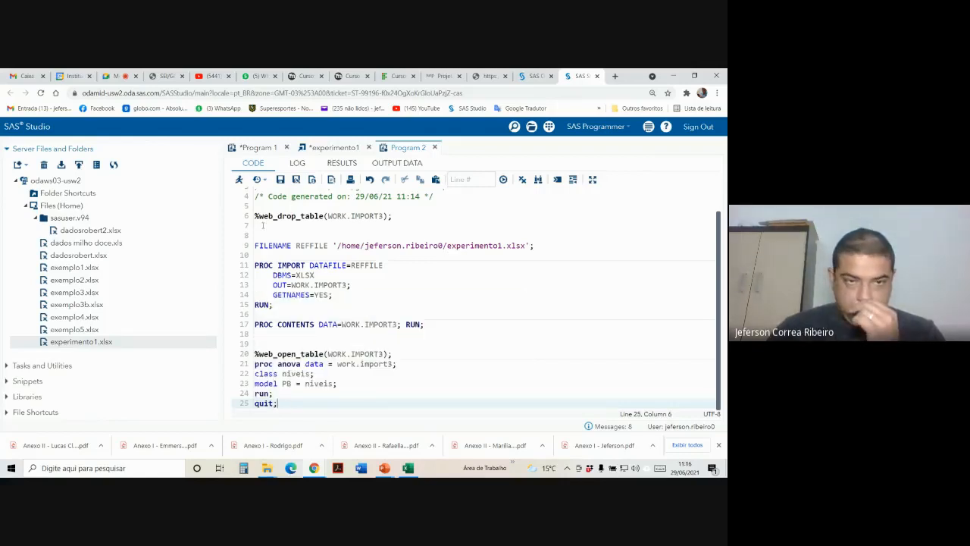
# Step: Run the program, check its log for errors and warnings, and display the ANOVA procedure results
pyautogui.click(239, 180)
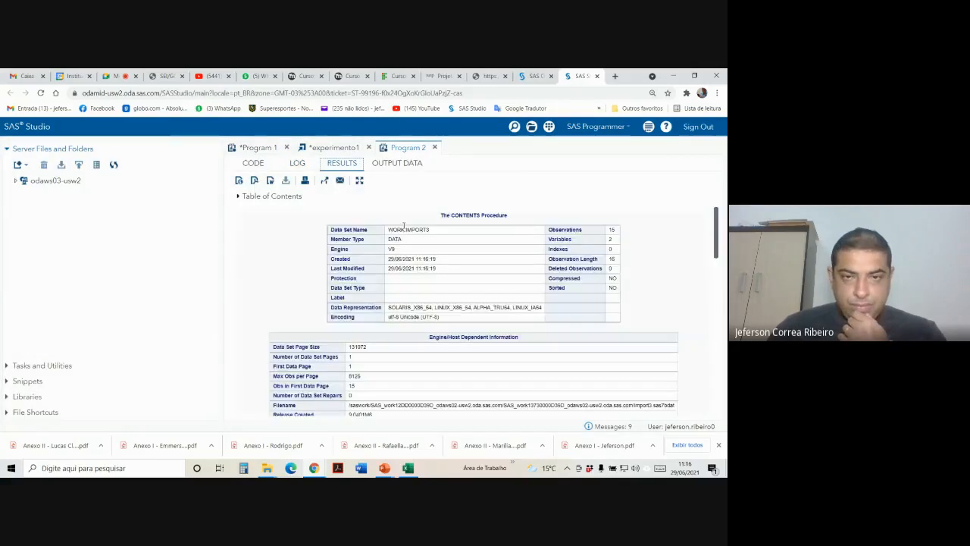
pyautogui.click(301, 166)
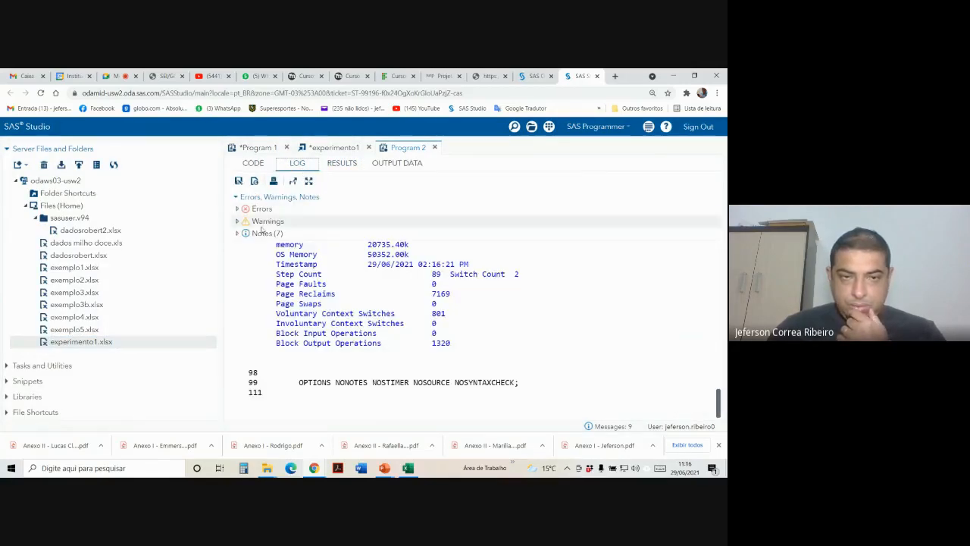
pyautogui.click(345, 166)
pyautogui.scroll(-10, 504, 266)
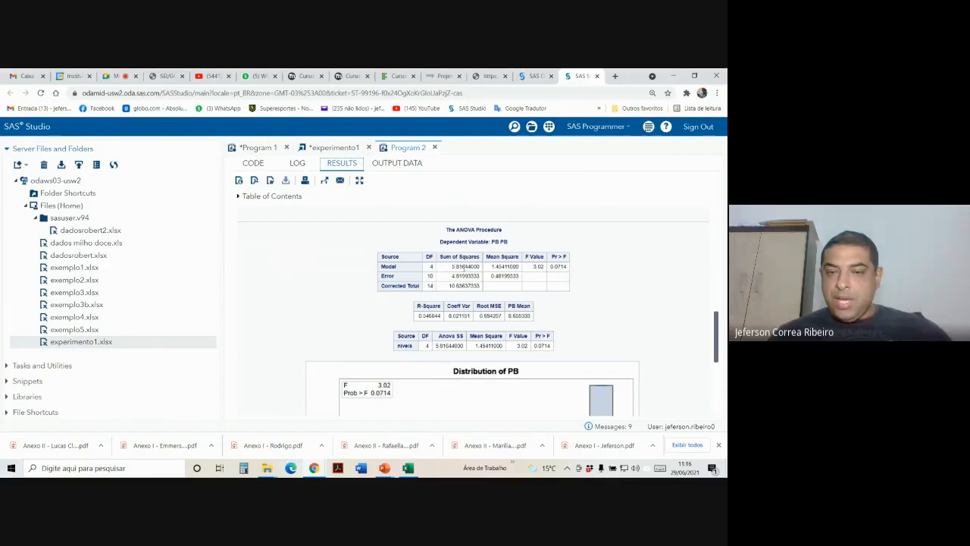
# Step: Examine the ANOVA class level information, observation counts, analysis of variance tables and the PB distribution plot
pyautogui.scroll(3, 545, 276)
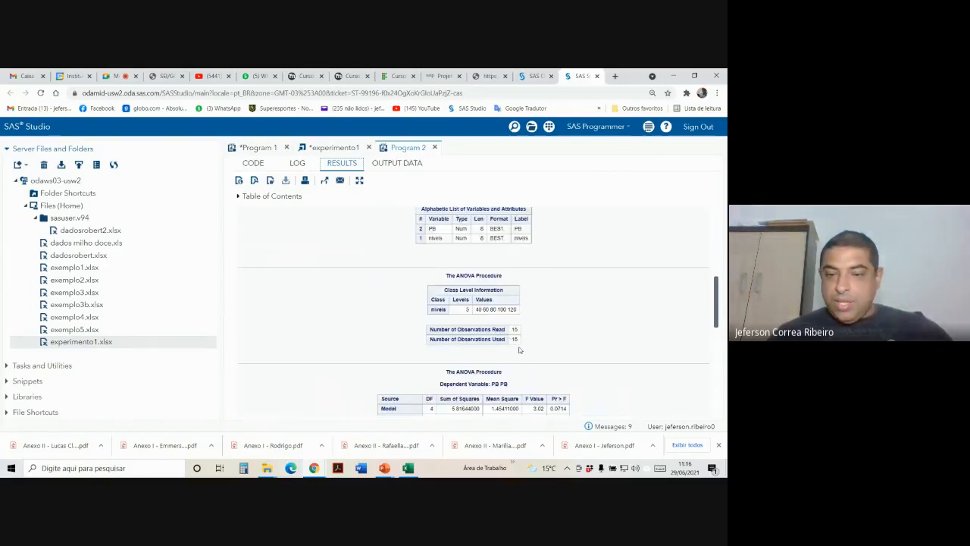
pyautogui.scroll(1, 520, 349)
pyautogui.scroll(-1, 517, 349)
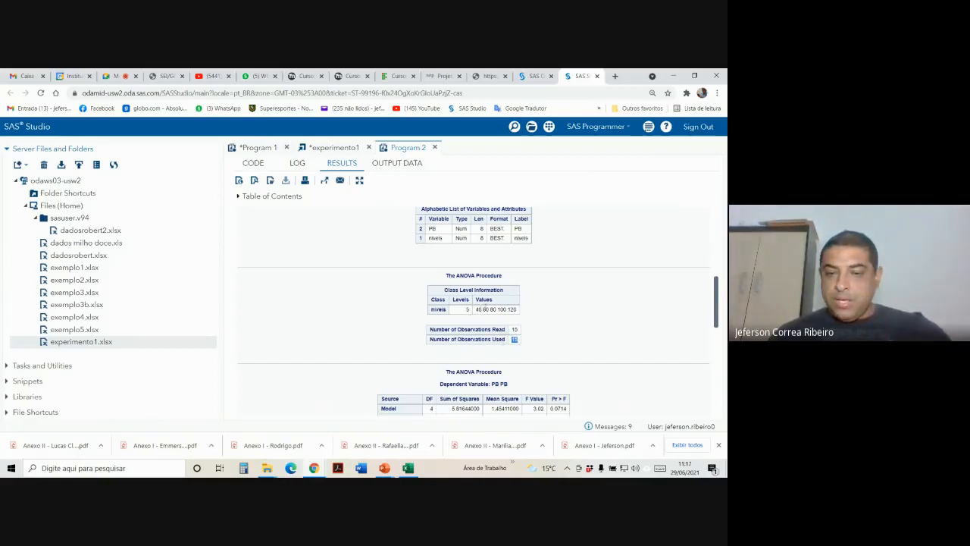
pyautogui.scroll(-3, 533, 325)
pyautogui.scroll(4, 533, 325)
pyautogui.scroll(-3, 512, 299)
pyautogui.scroll(1, 512, 300)
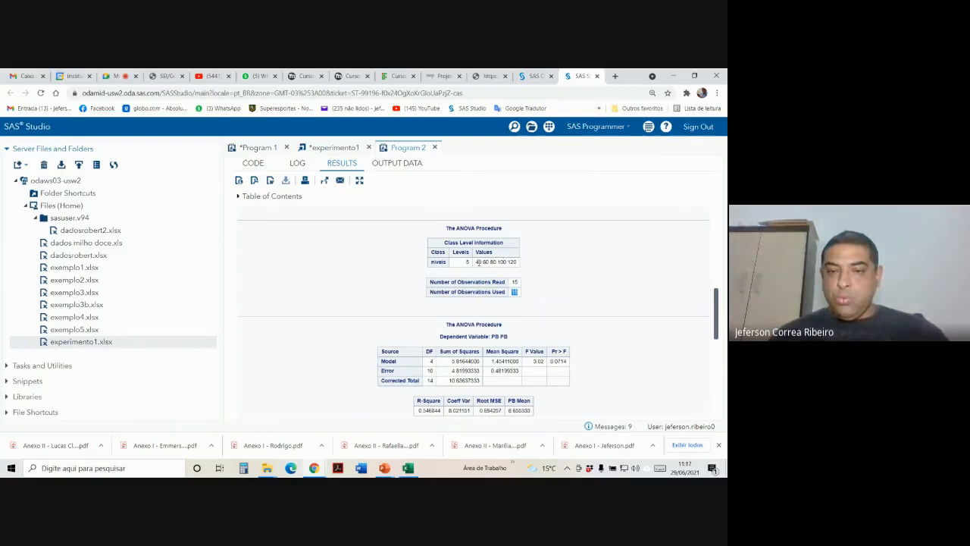
pyautogui.scroll(-3, 496, 351)
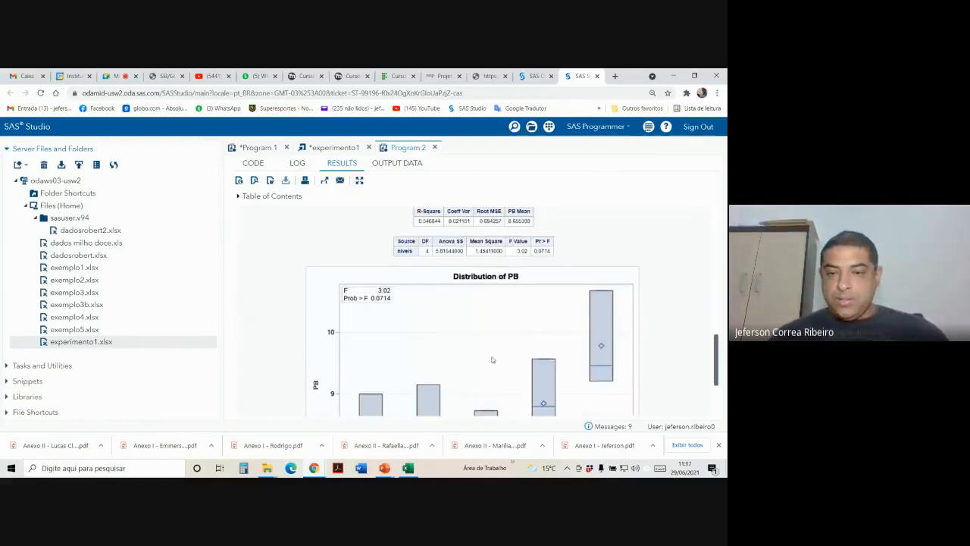
pyautogui.scroll(1, 493, 355)
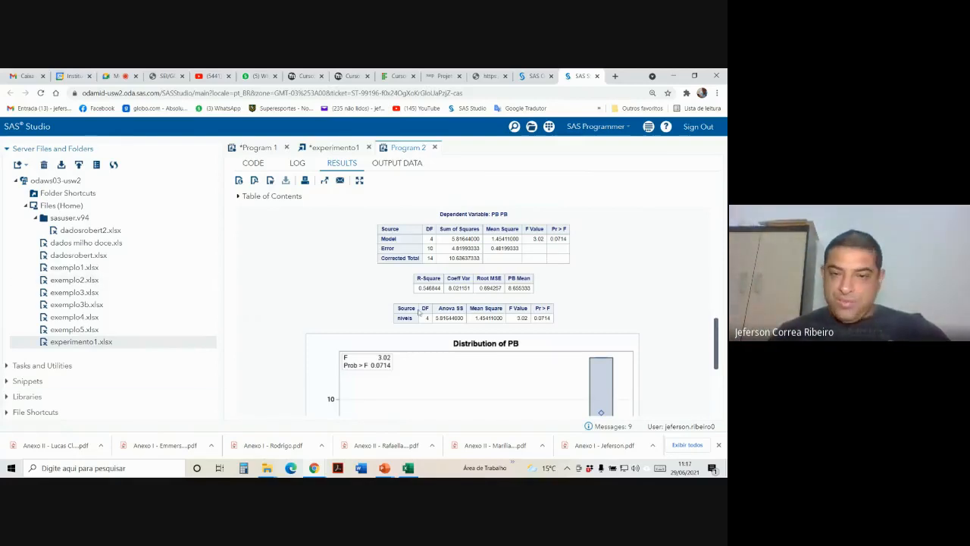
pyautogui.scroll(15, 311, 279)
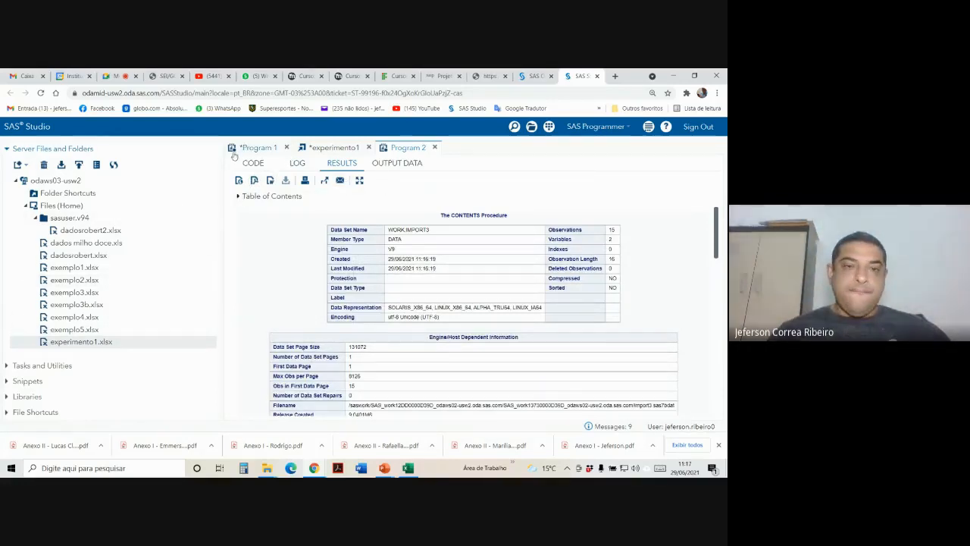
# Step: Upload the file experimento2.xls from the aula 2 folder to the server home folder
pyautogui.click(78, 165)
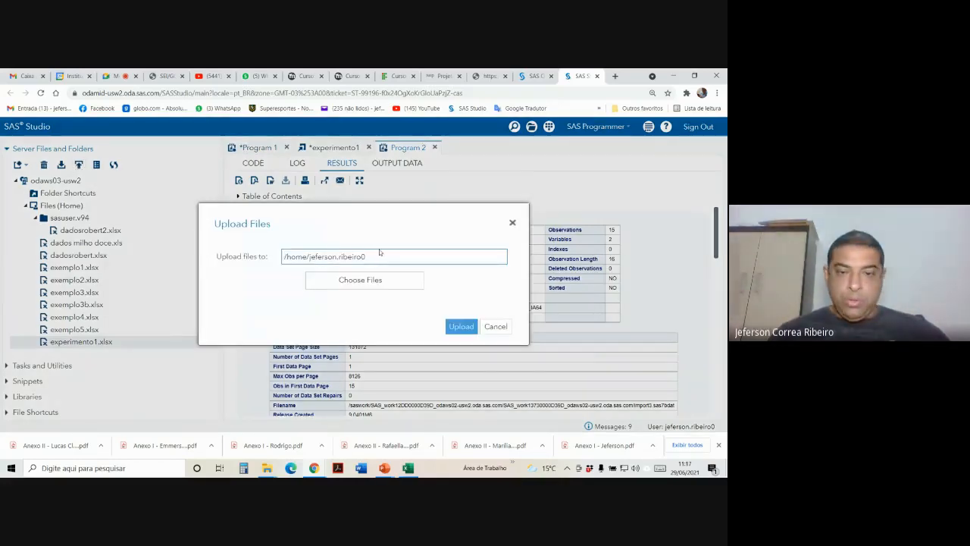
pyautogui.click(395, 283)
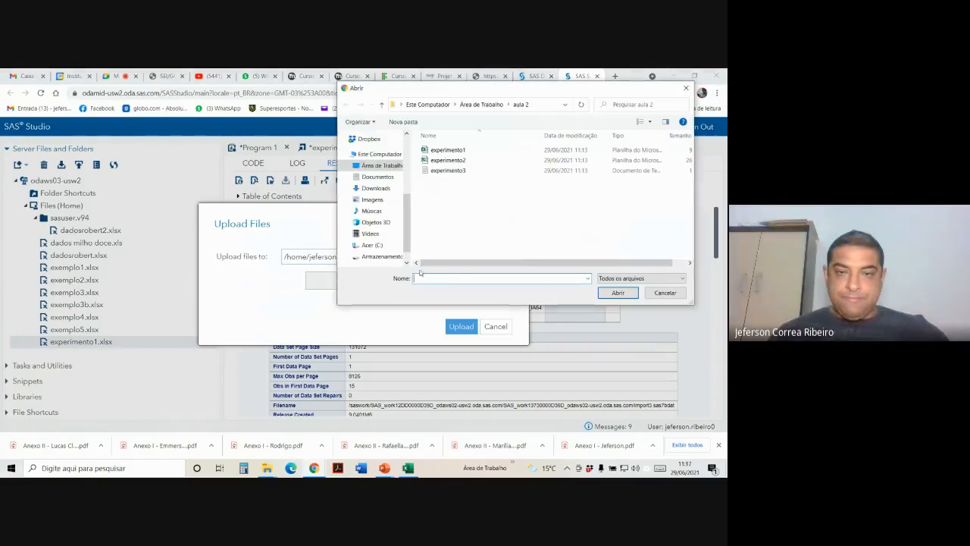
pyautogui.doubleClick(436, 159)
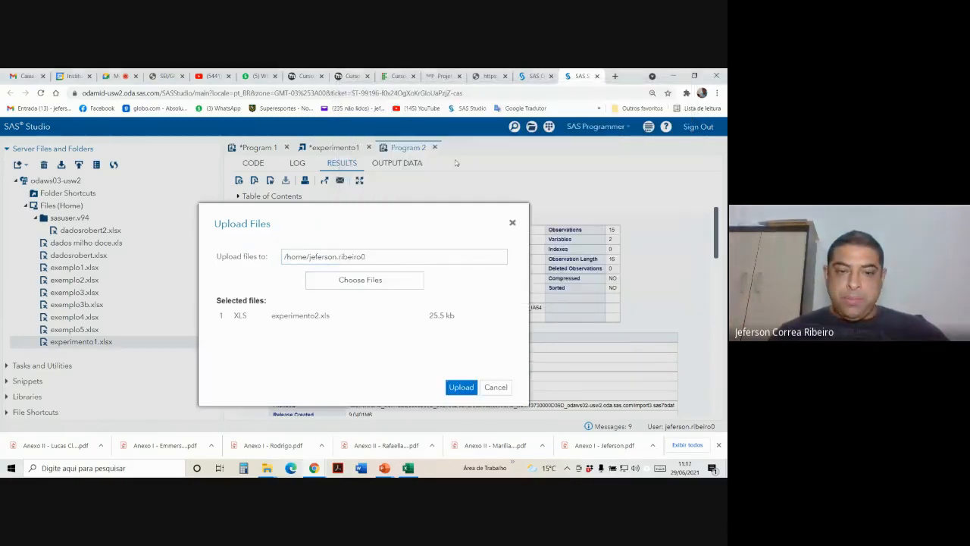
pyautogui.click(465, 387)
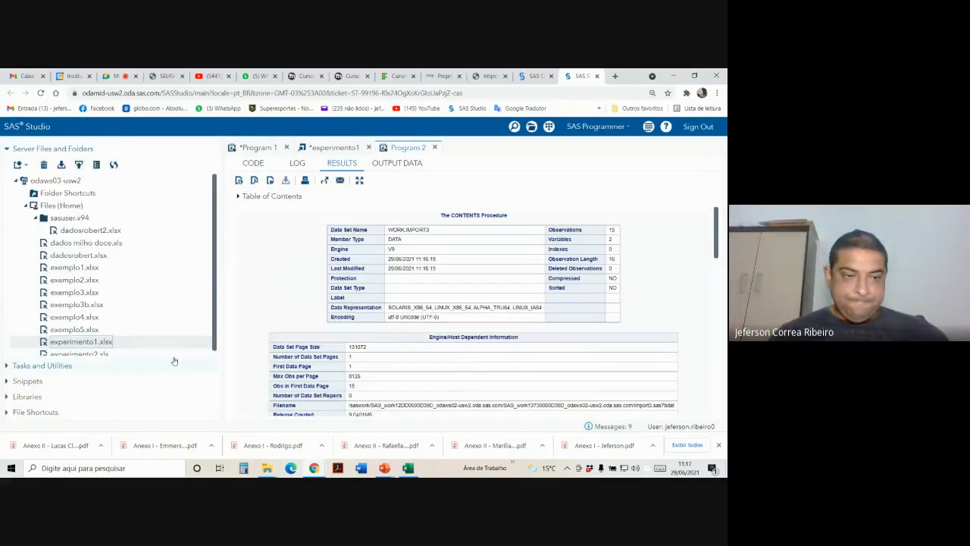
# Step: Open experimento2.xls for import, turn its generated import code into an editable program, and close the import task without saving
pyautogui.doubleClick(100, 349)
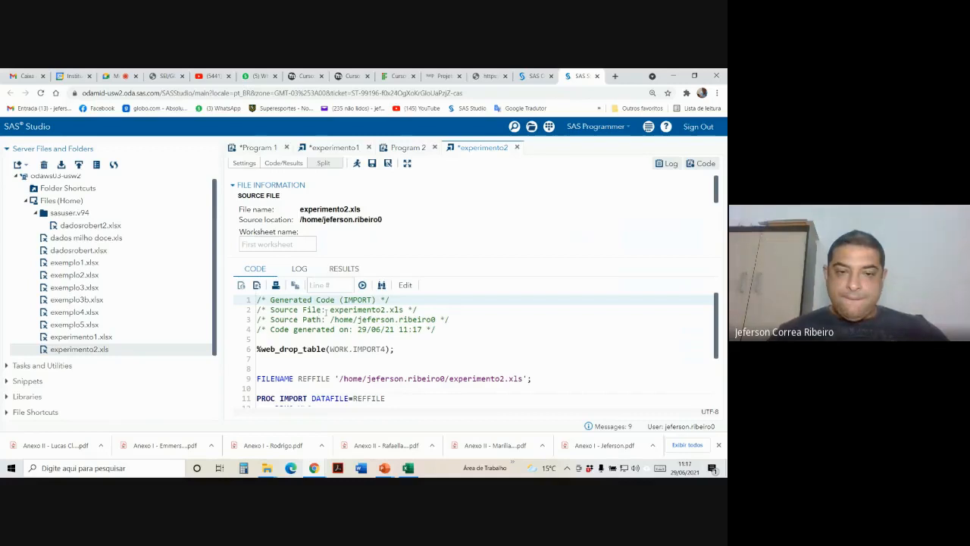
pyautogui.click(405, 285)
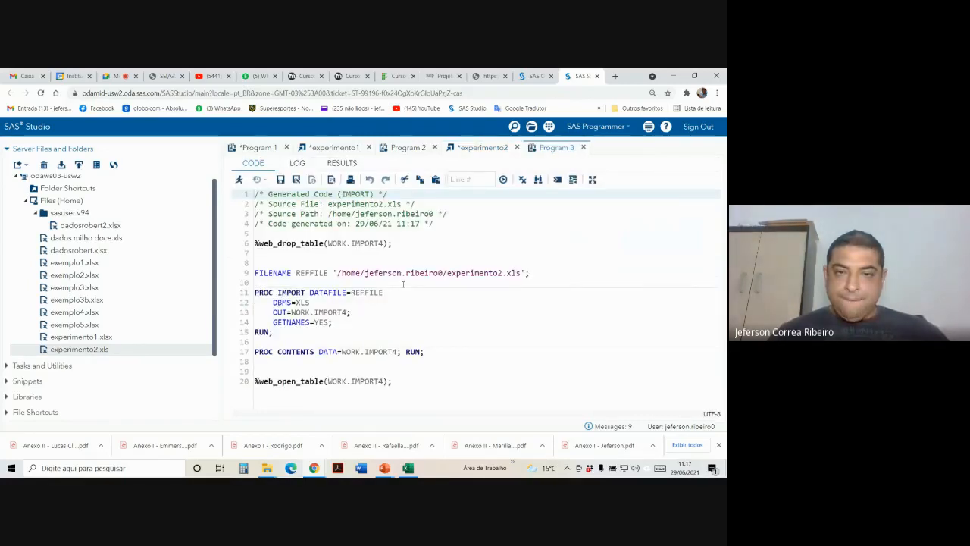
pyautogui.click(478, 147)
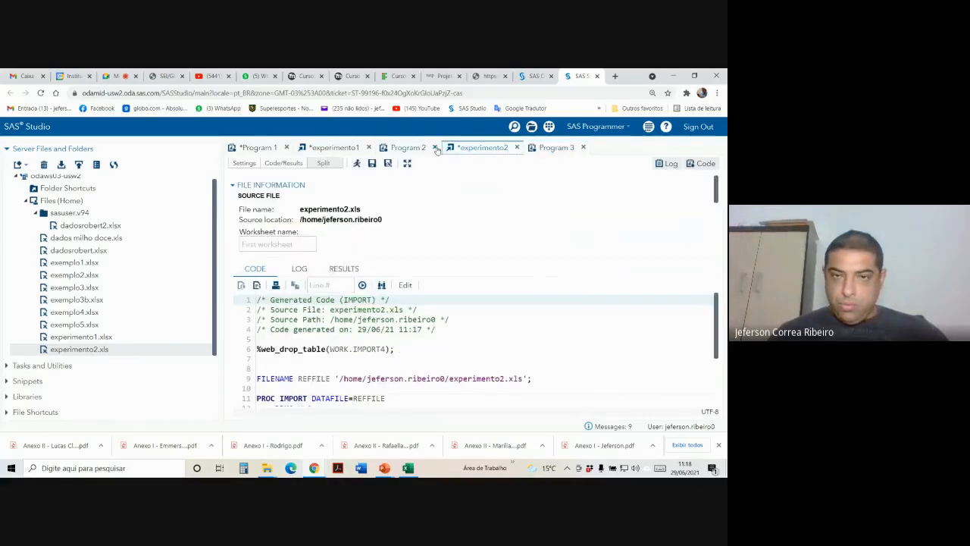
pyautogui.click(517, 147)
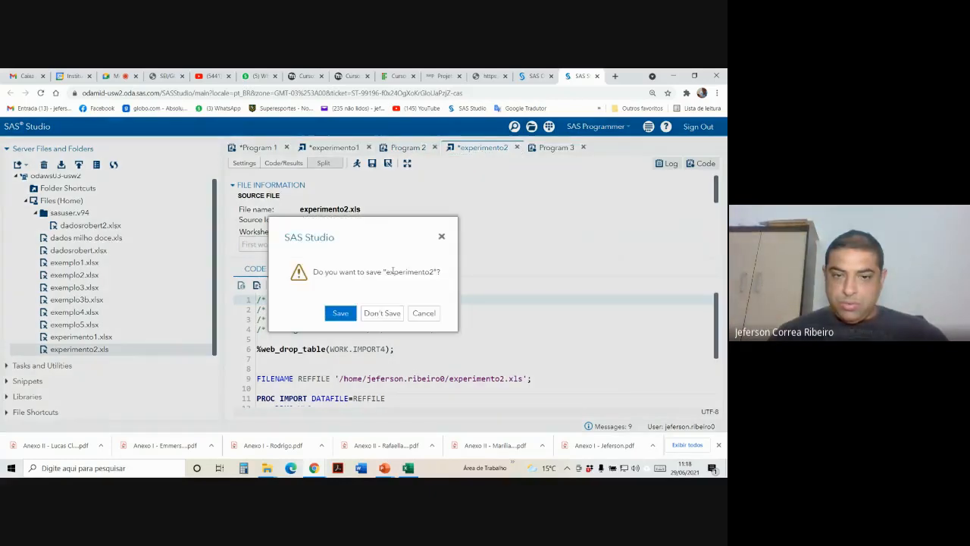
pyautogui.click(379, 312)
# Step: Copy the ANOVA procedure block, from "proc anova" through "quit;", from Program 2 to a new line at the end of Program 3
pyautogui.click(404, 149)
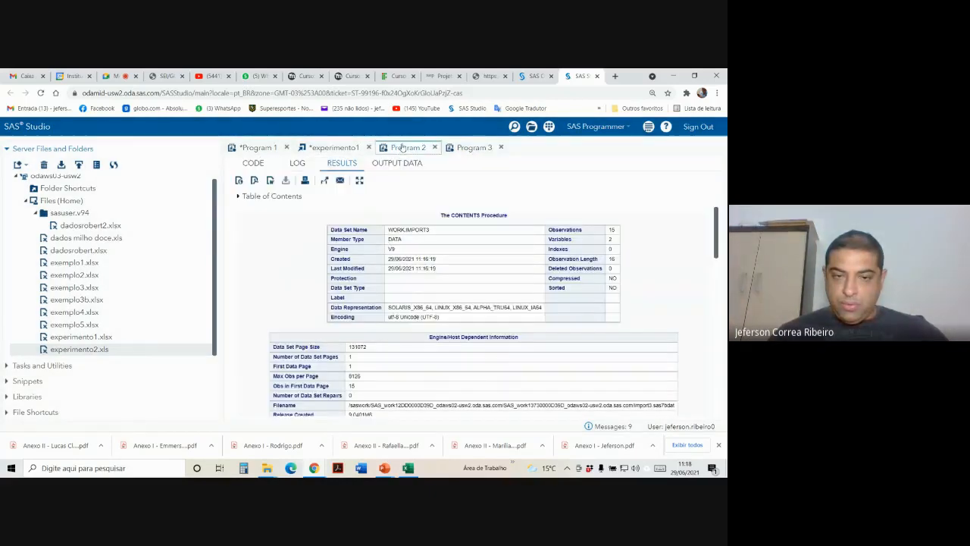
pyautogui.click(334, 147)
pyautogui.click(407, 147)
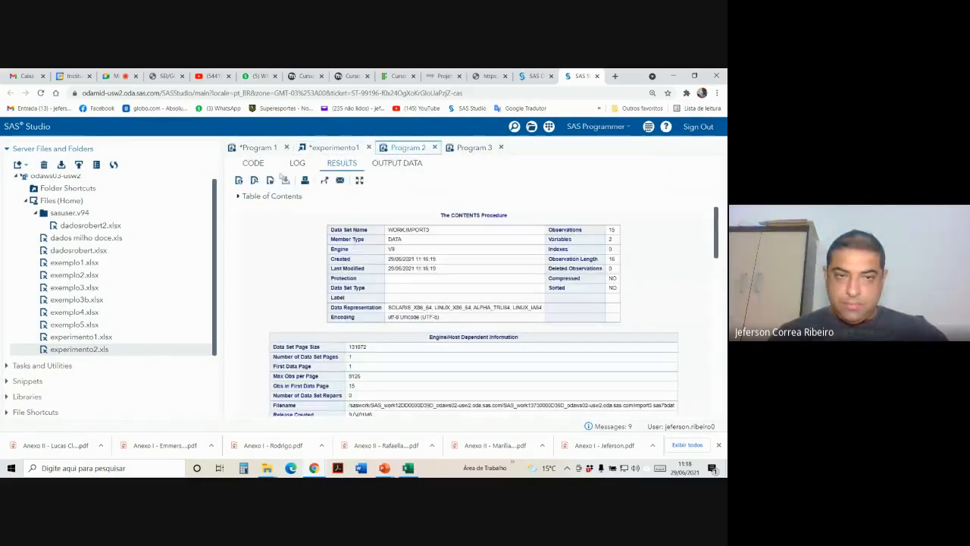
pyautogui.click(251, 165)
pyautogui.moveTo(289, 417); pyautogui.dragTo(243, 364)
pyautogui.hotkey('ctrl', 'c')
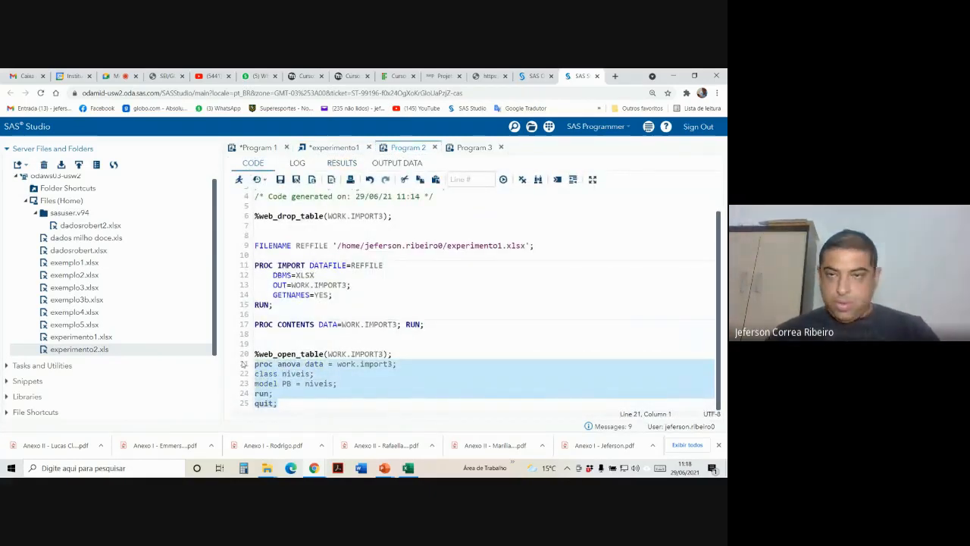
pyautogui.click(467, 151)
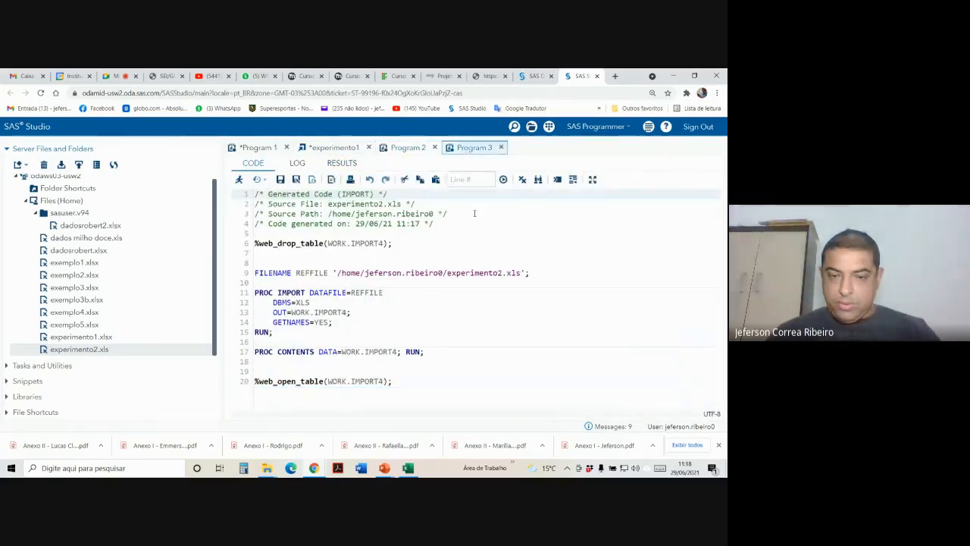
pyautogui.click(394, 382)
pyautogui.press('Return')
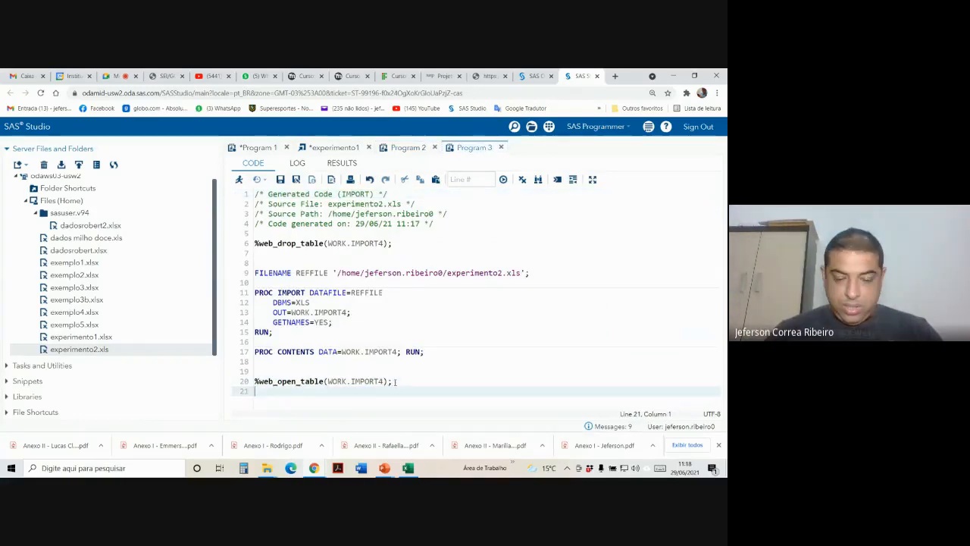
pyautogui.hotkey('ctrl', 'v')
# Step: Update the input data set in the pasted ANOVA procedure and run Program 3 to review its ANOVA tables and PB distribution plot
pyautogui.click(393, 364)
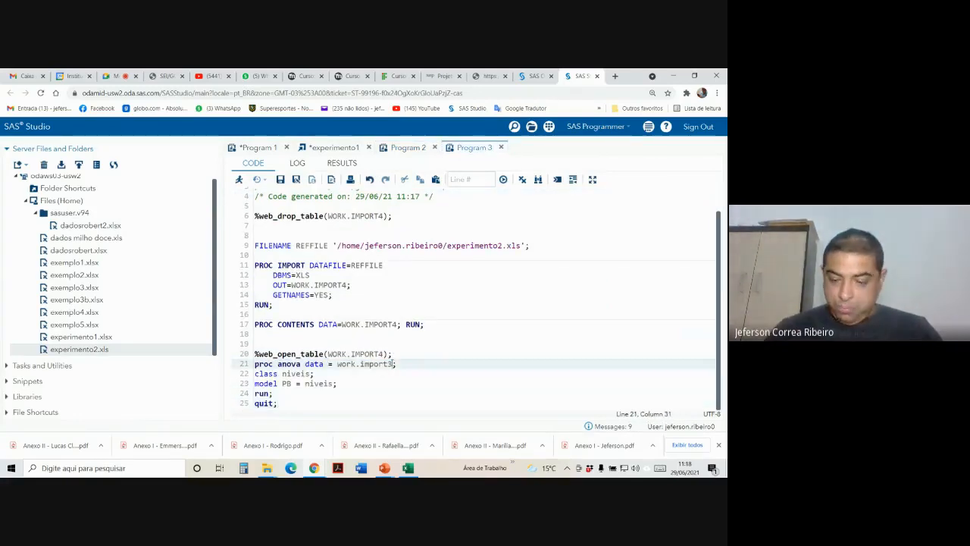
pyautogui.click(284, 400)
pyautogui.click(239, 179)
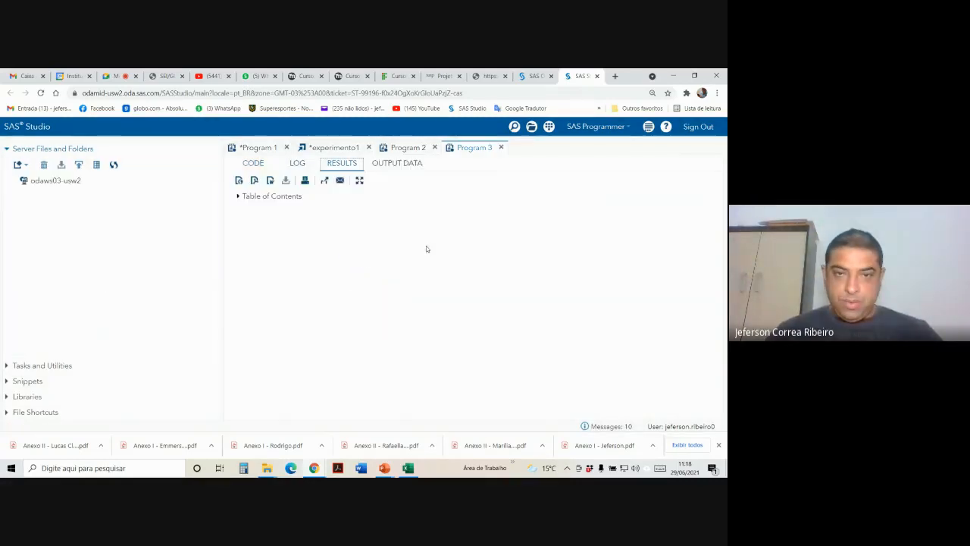
pyautogui.scroll(-10, 459, 288)
pyautogui.scroll(-3, 459, 289)
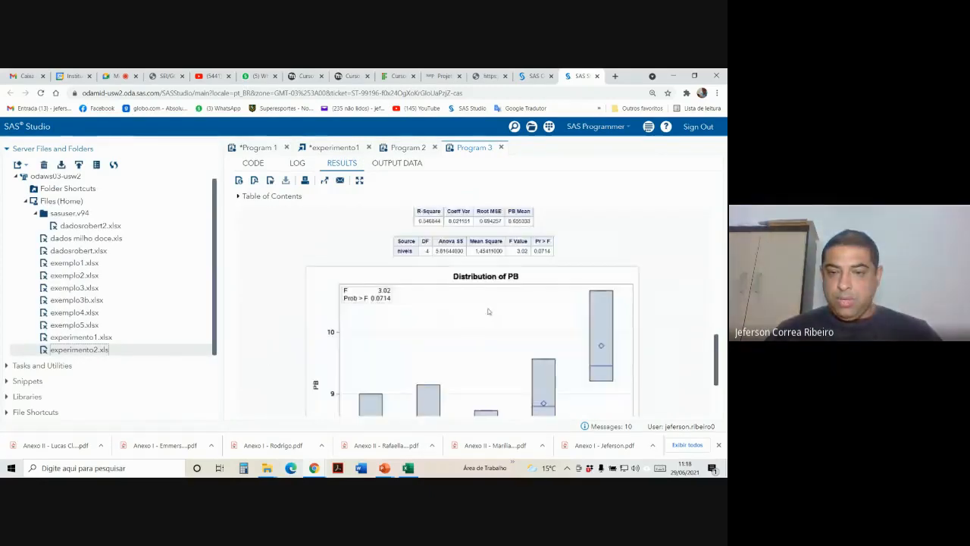
pyautogui.scroll(2, 500, 288)
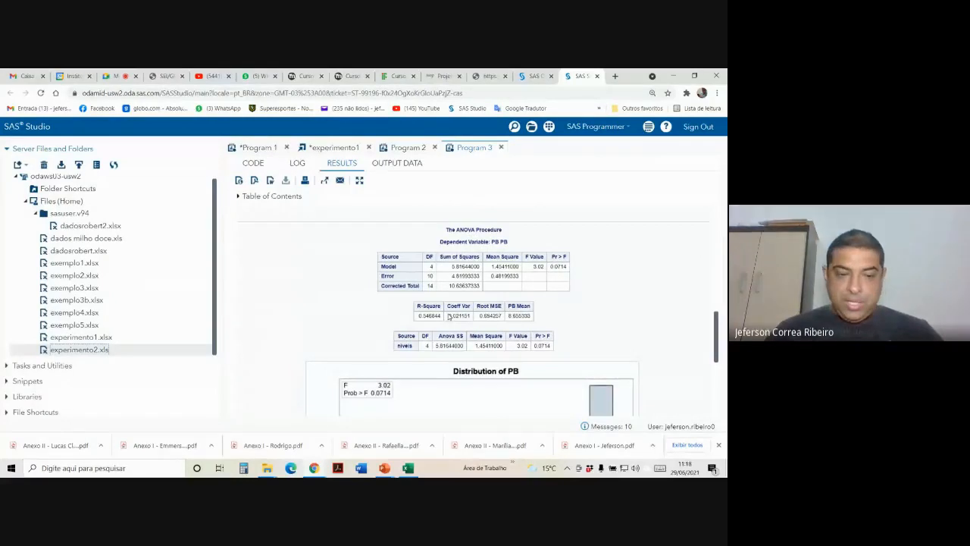
pyautogui.moveTo(266, 468)
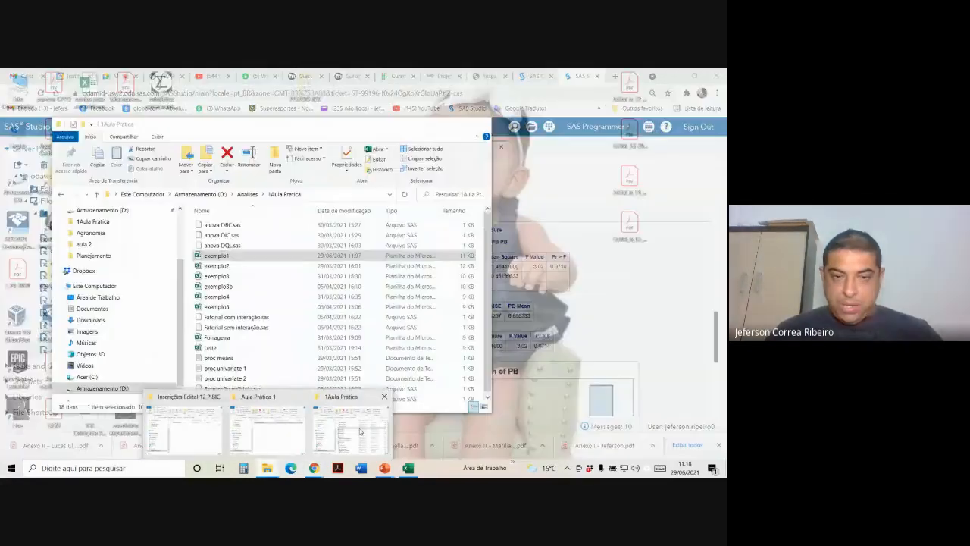
pyautogui.moveTo(326, 434)
pyautogui.click(278, 431)
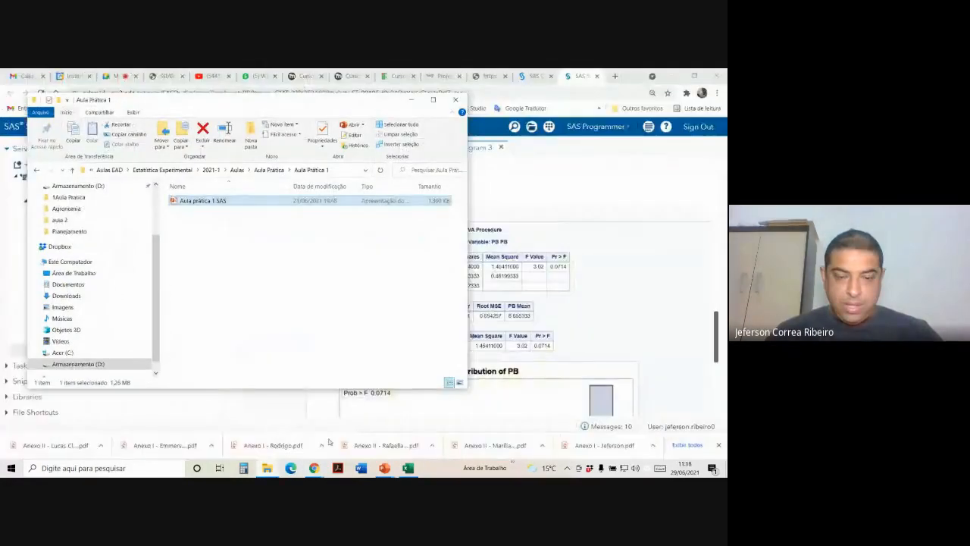
# Step: Open the experimento3 text file from the desktop folder aula 2, inspect its niveis and PB columns, and close the file and folder
pyautogui.press('super+d')
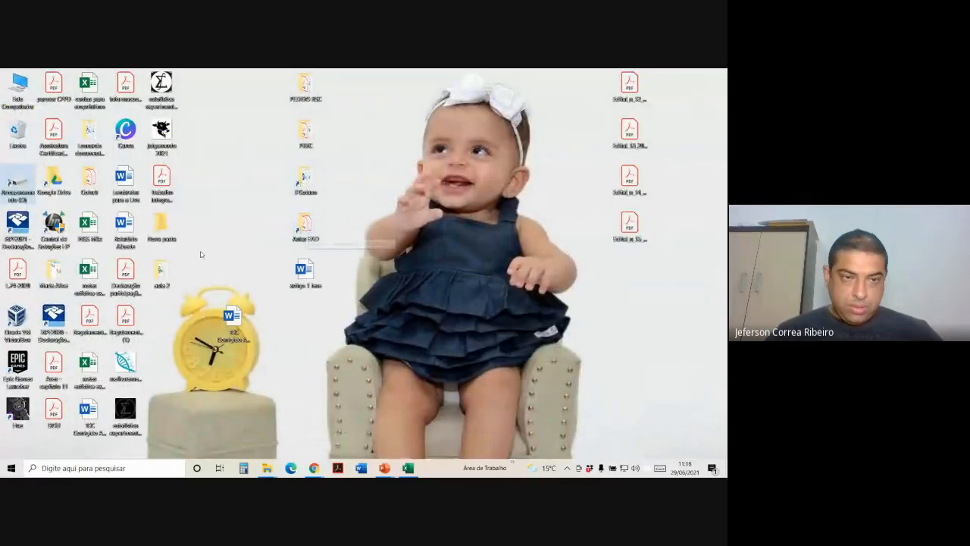
pyautogui.doubleClick(160, 222)
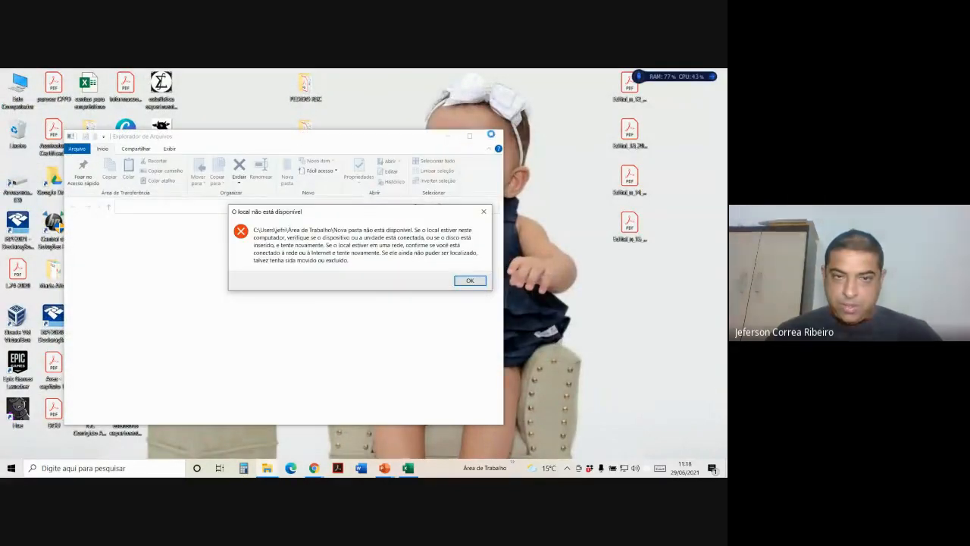
pyautogui.click(466, 281)
pyautogui.doubleClick(172, 275)
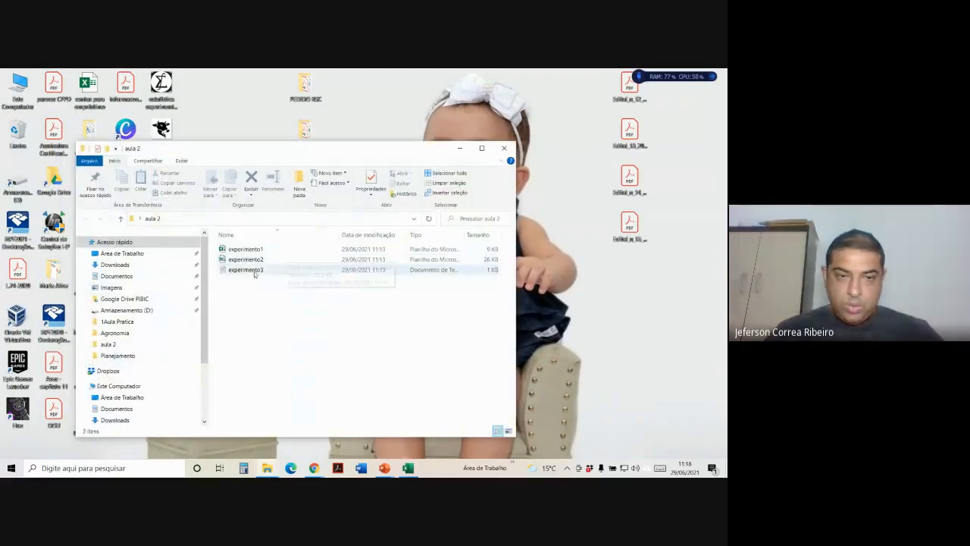
pyautogui.click(255, 274)
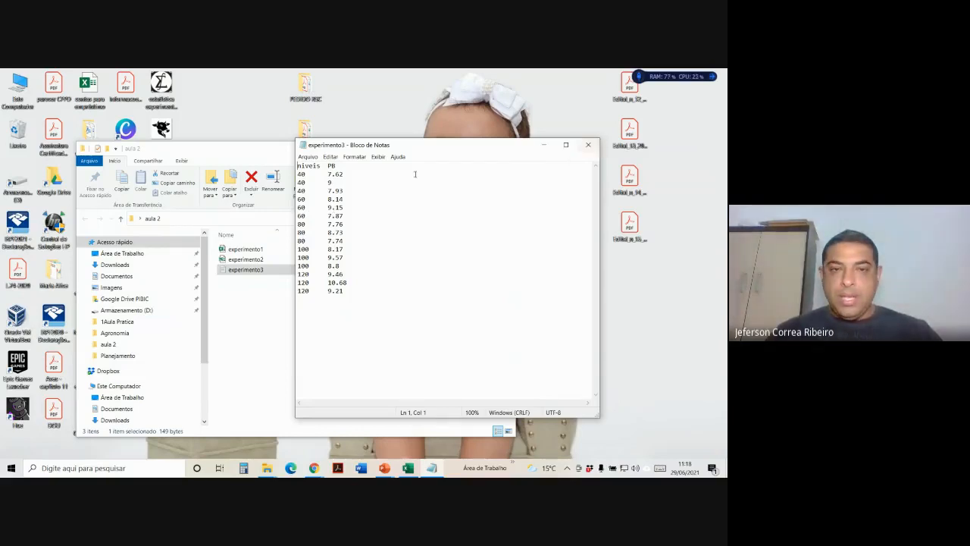
pyautogui.click(588, 144)
pyautogui.click(504, 148)
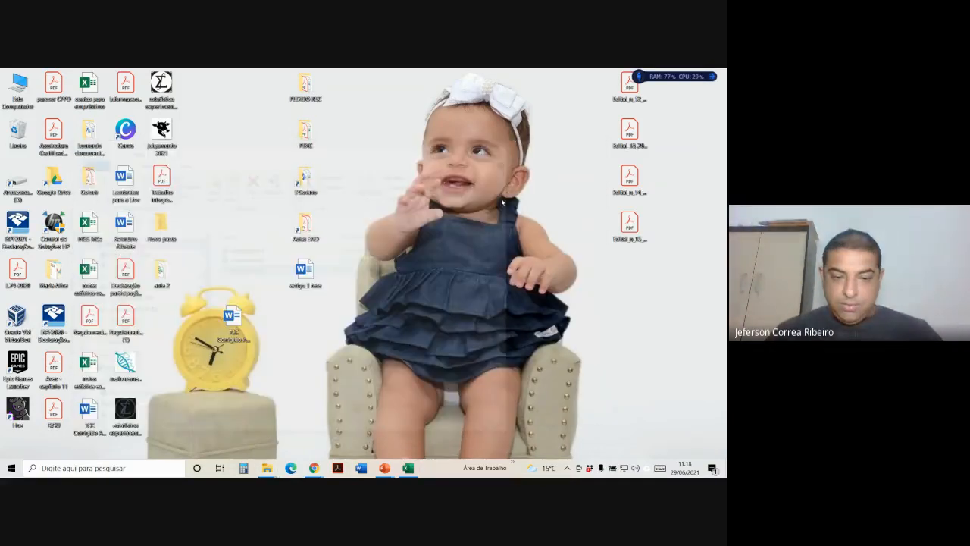
# Step: Switch back to SAS Studio in Chrome and upload experimento3.txt to the server home folder
pyautogui.moveTo(313, 467)
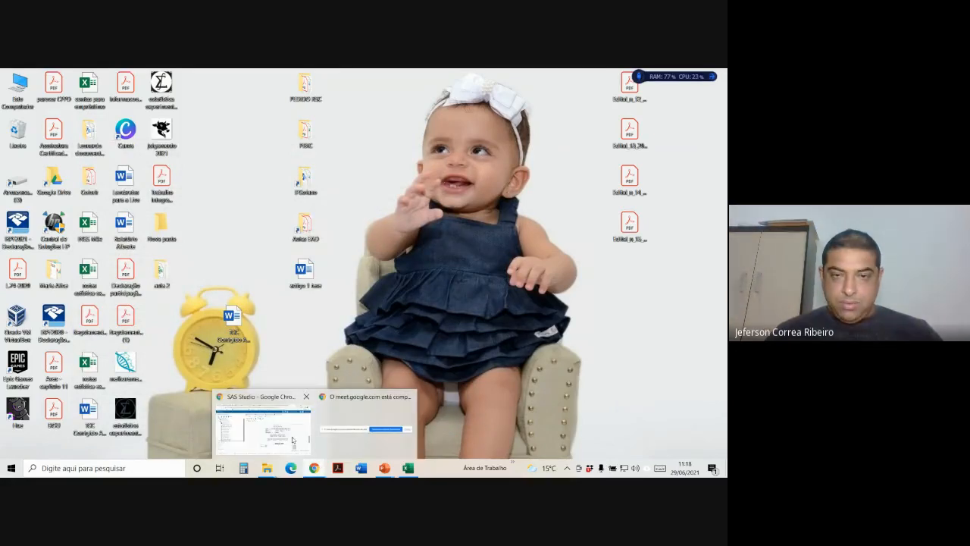
pyautogui.click(292, 439)
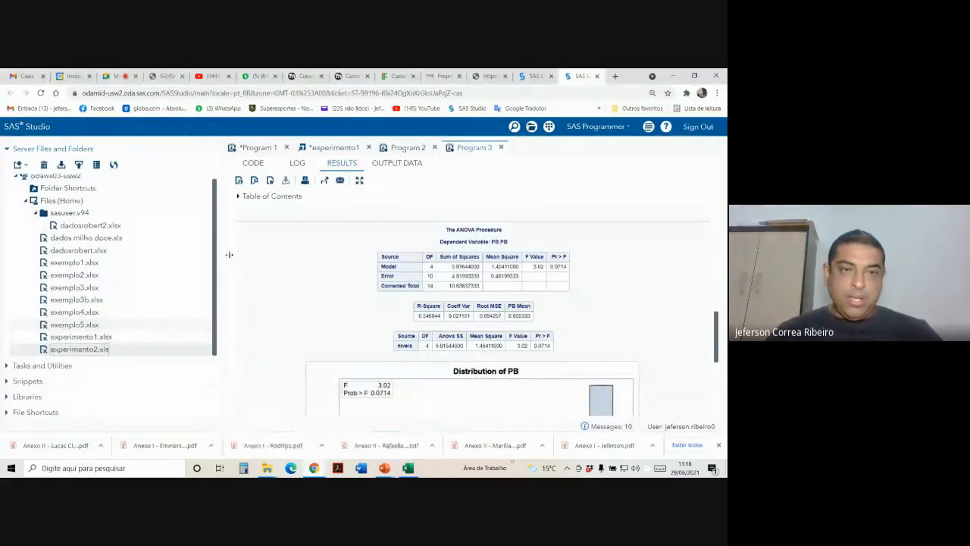
pyautogui.click(79, 165)
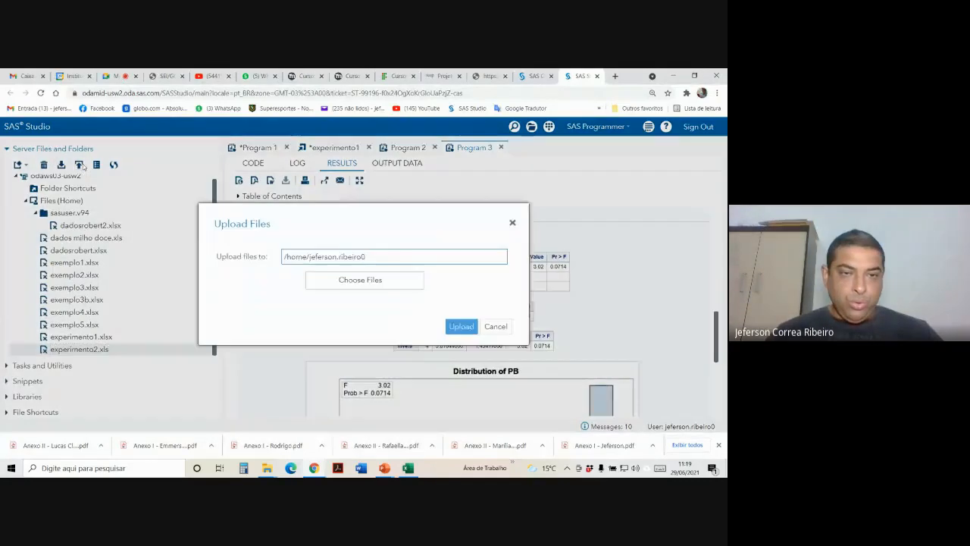
pyautogui.click(407, 280)
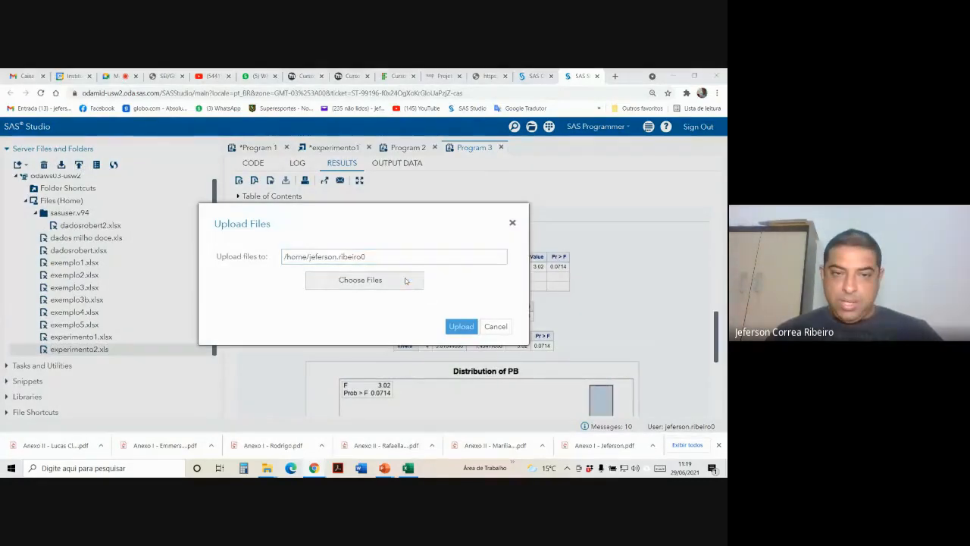
pyautogui.doubleClick(453, 169)
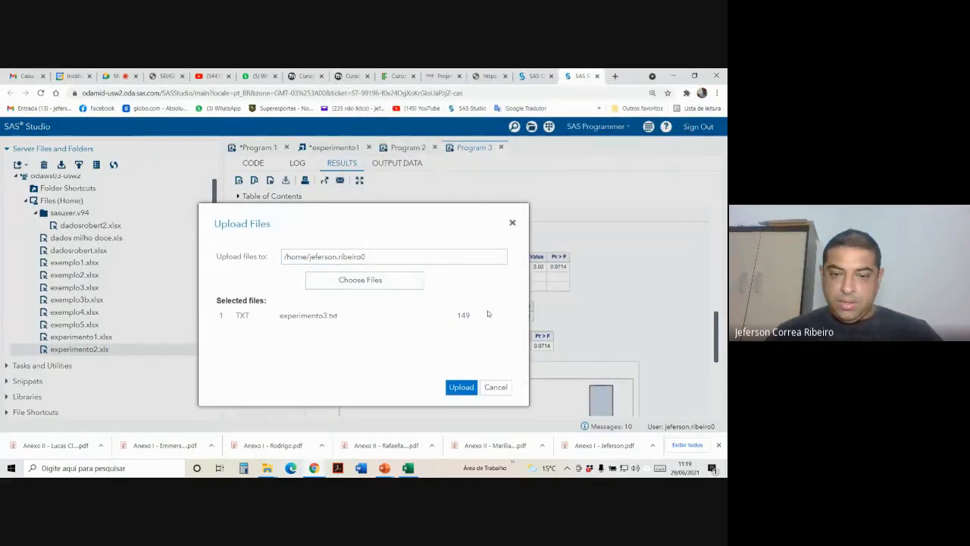
pyautogui.click(465, 386)
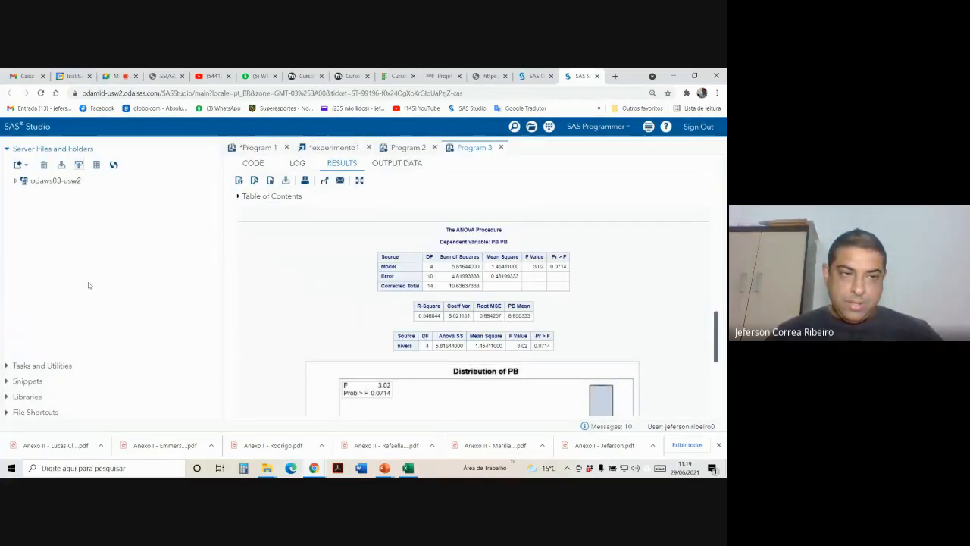
# Step: Open experimento3.txt from the server files and select all its data rows below the niveis and PB header
pyautogui.click(96, 351)
pyautogui.doubleClick(96, 352)
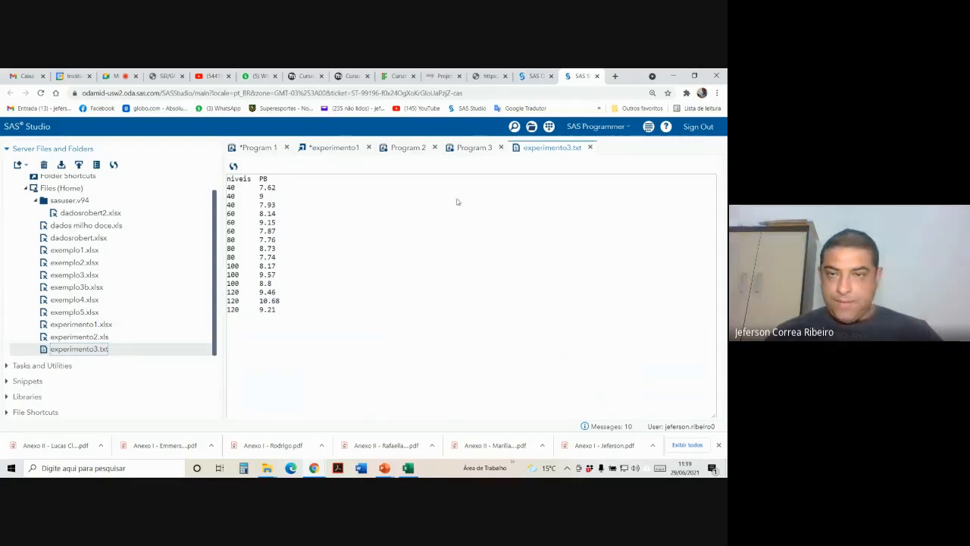
pyautogui.click(474, 148)
pyautogui.click(531, 148)
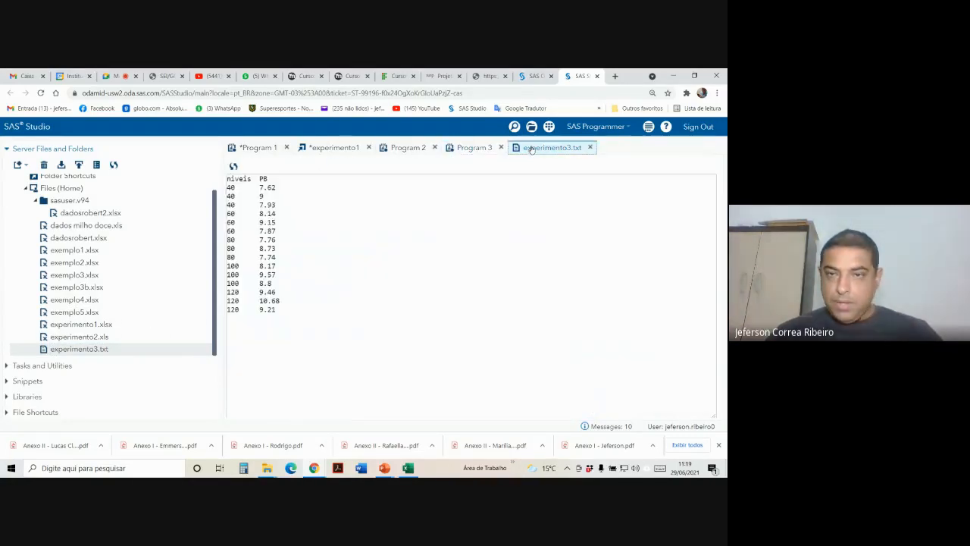
pyautogui.moveTo(272, 324); pyautogui.dragTo(205, 187)
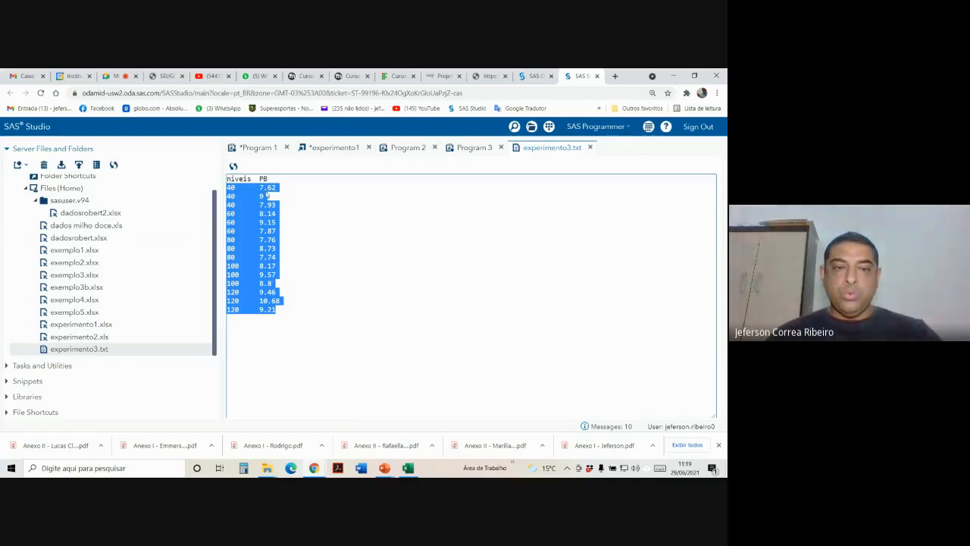
# Step: Look over the Program 3 results from the ANOVA up to the data set details, and reselect all data rows in experimento3.txt
pyautogui.click(467, 149)
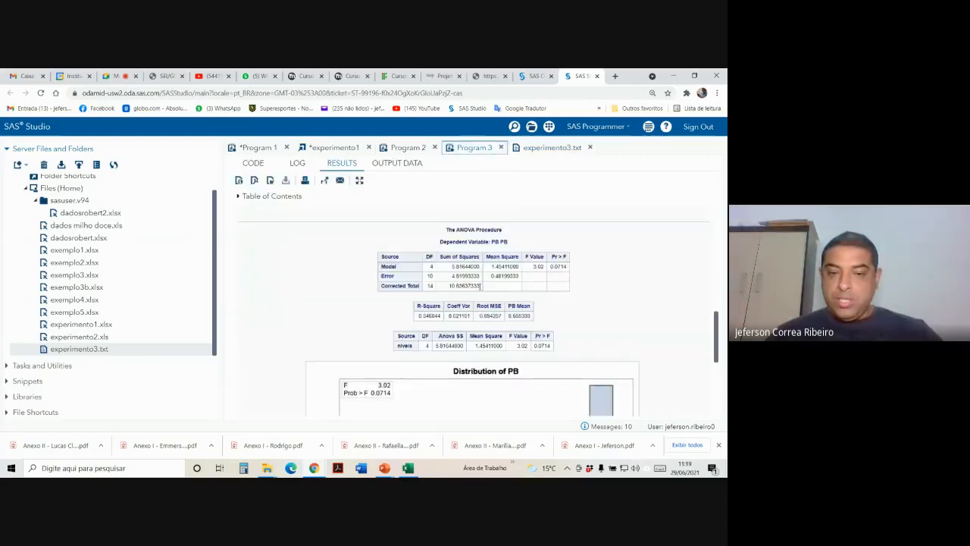
pyautogui.scroll(15, 435, 240)
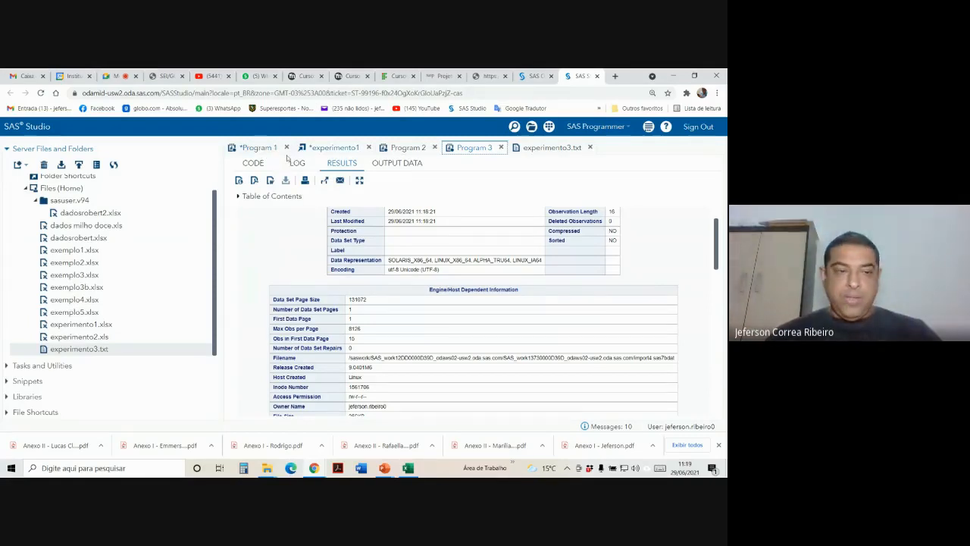
pyautogui.click(539, 151)
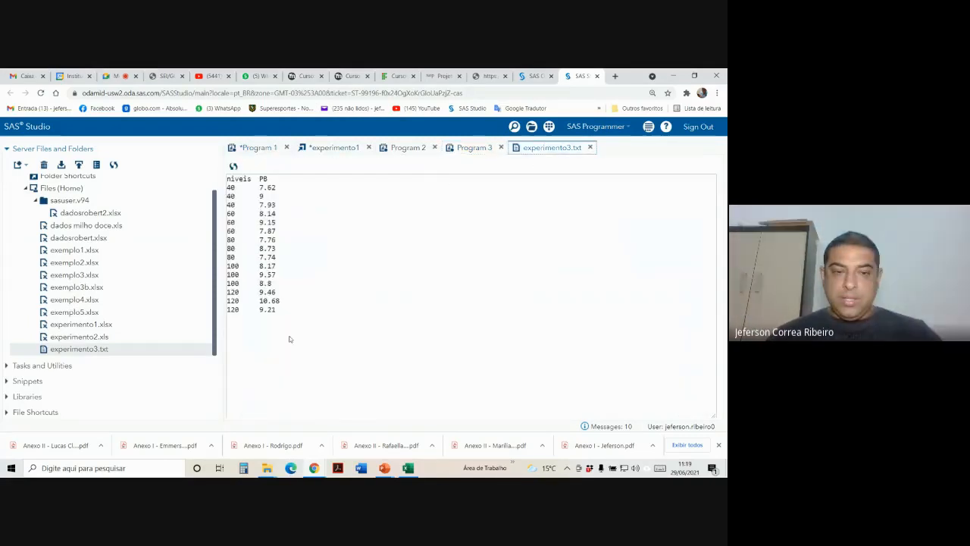
pyautogui.moveTo(277, 313); pyautogui.dragTo(227, 185)
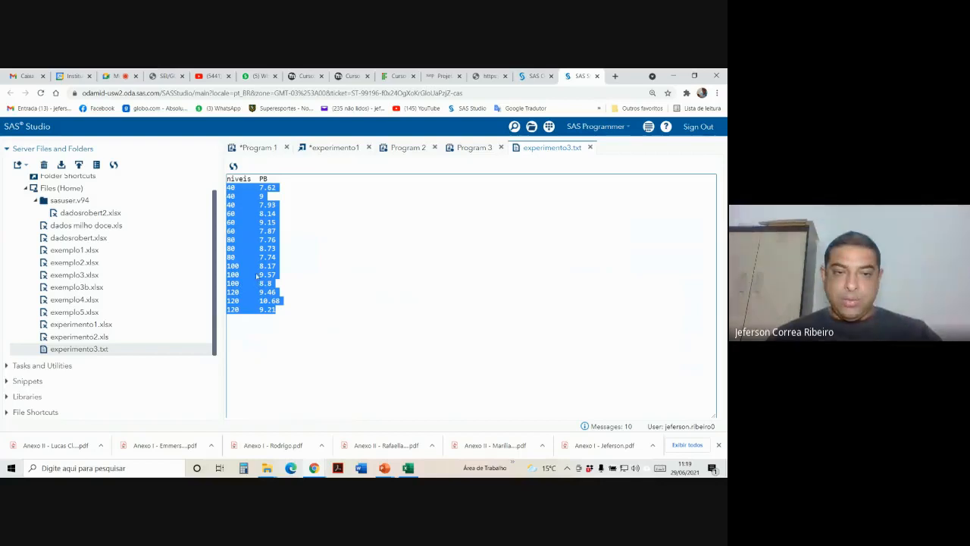
# Step: Compare the code of Program 1, Program 2 and the experimento1 import, and return to the PROC MEANS code in Program 1
pyautogui.click(266, 152)
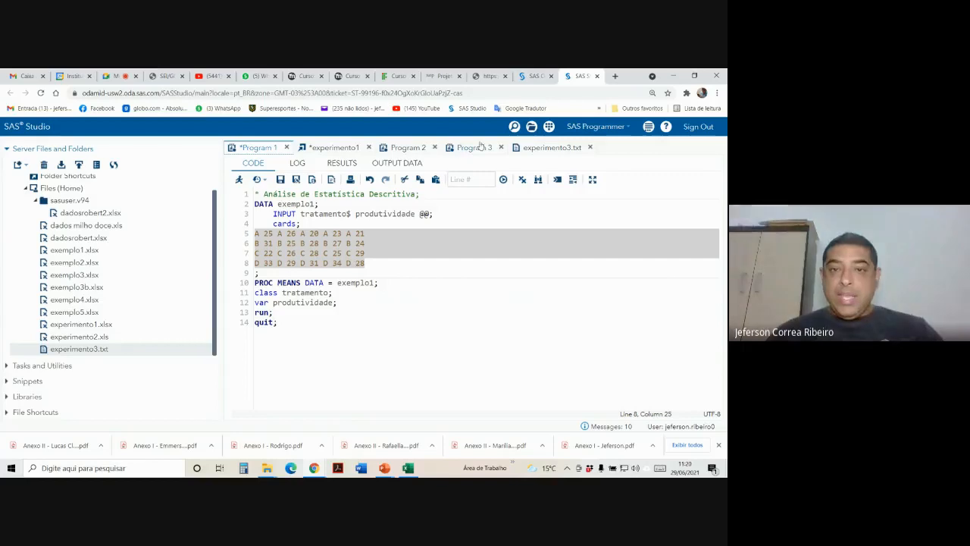
pyautogui.click(421, 149)
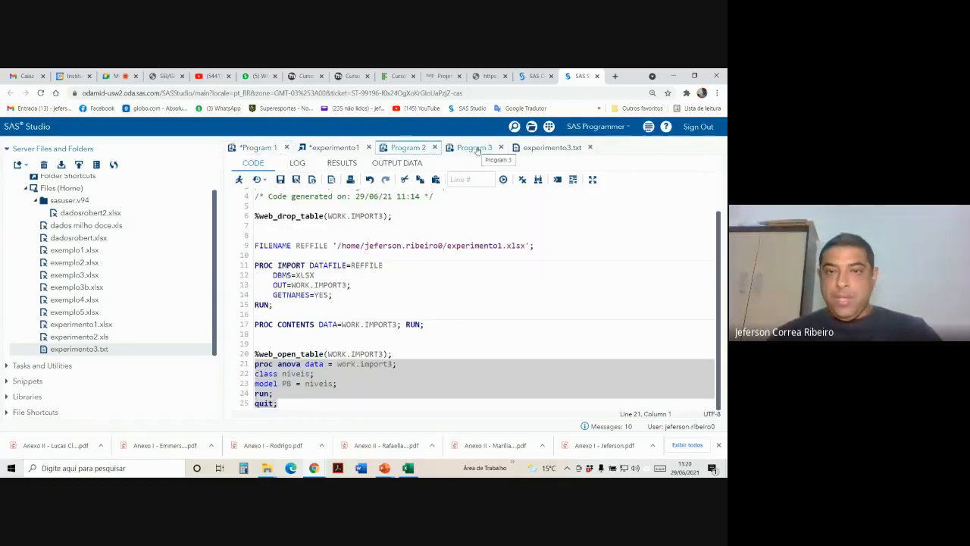
pyautogui.click(332, 149)
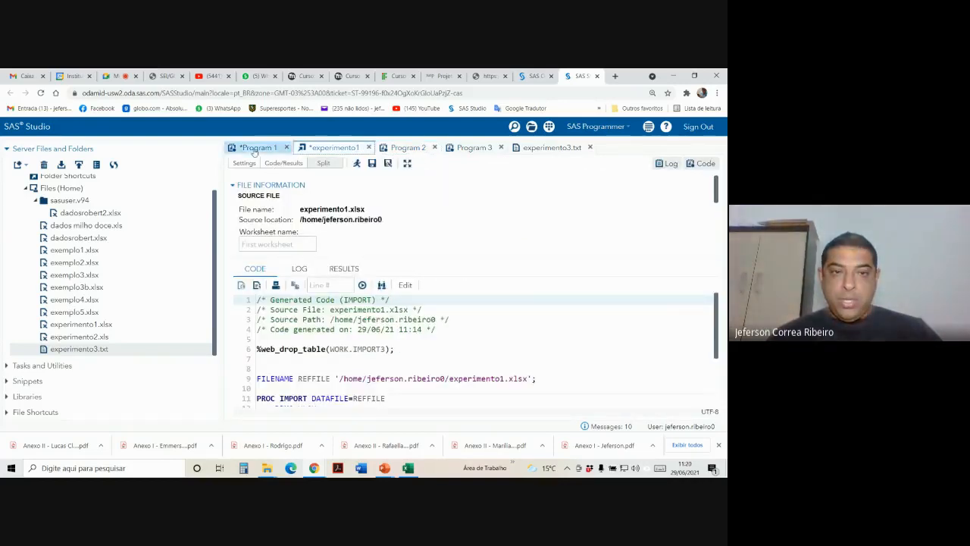
pyautogui.click(257, 147)
pyautogui.click(333, 314)
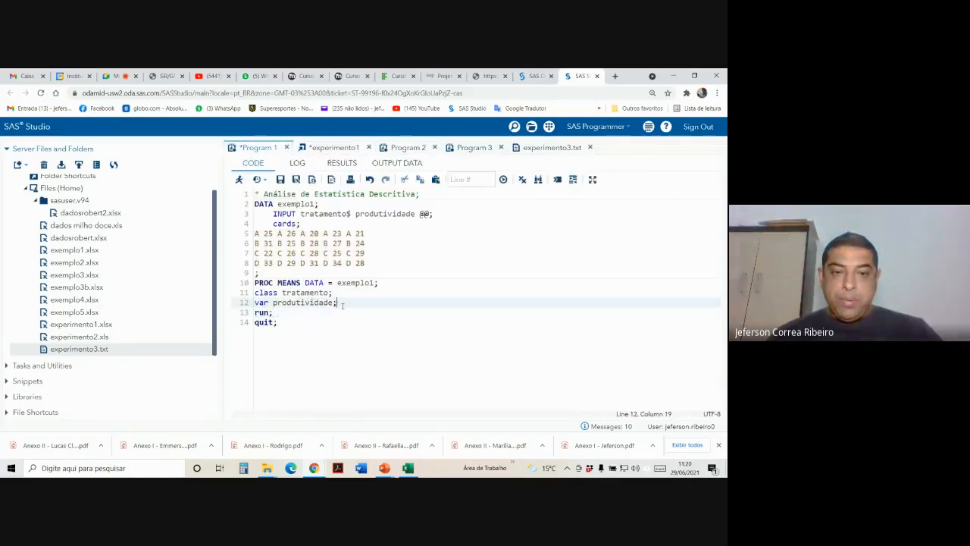
pyautogui.click(343, 305)
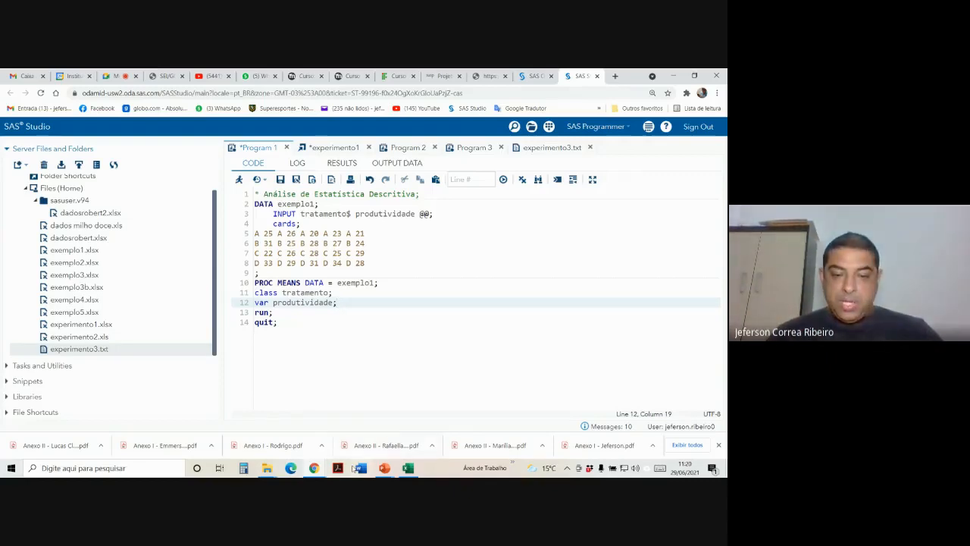
# Step: Switch to the Aula prática 2 SAS presentation in PowerPoint, maximize it and present from the ANOVA exercise to the mean comparison test slide
pyautogui.click(384, 467)
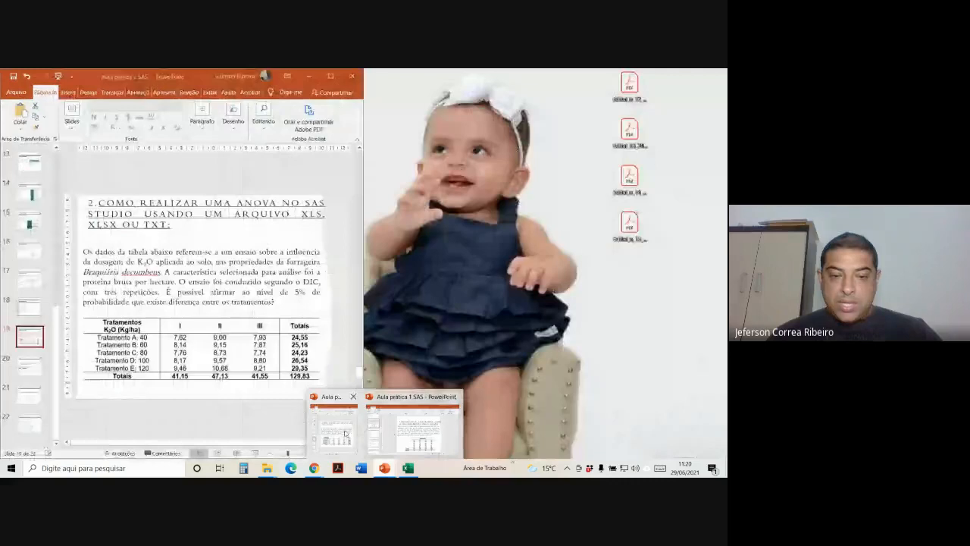
pyautogui.click(409, 429)
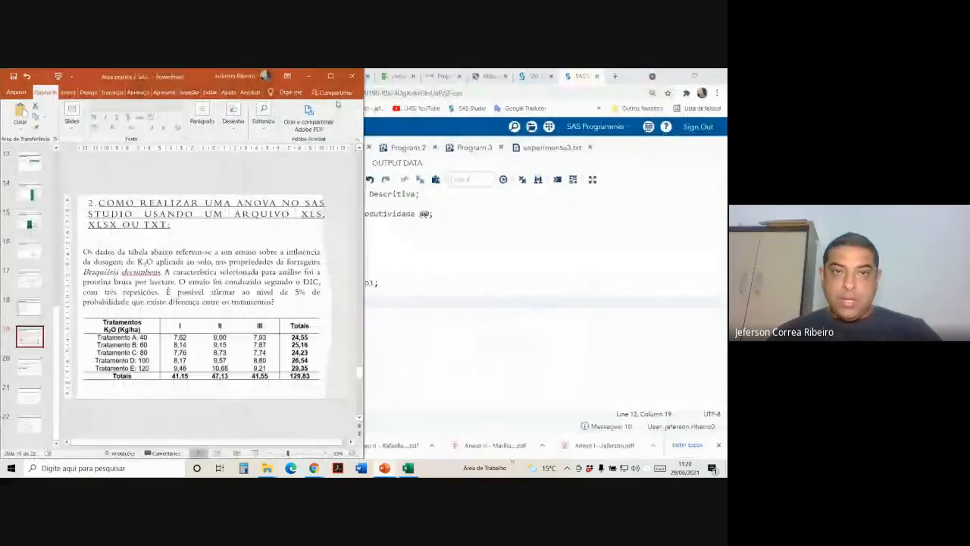
pyautogui.click(330, 76)
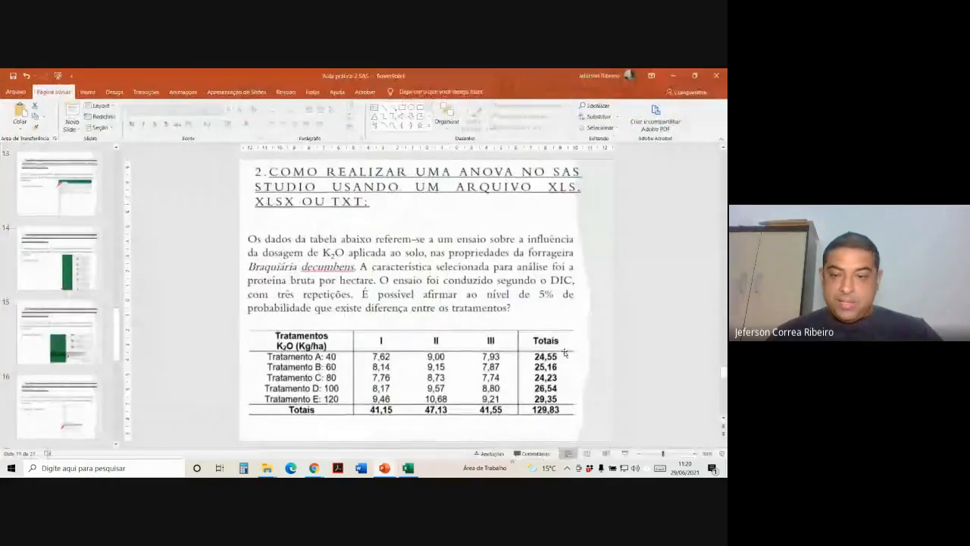
pyautogui.click(625, 454)
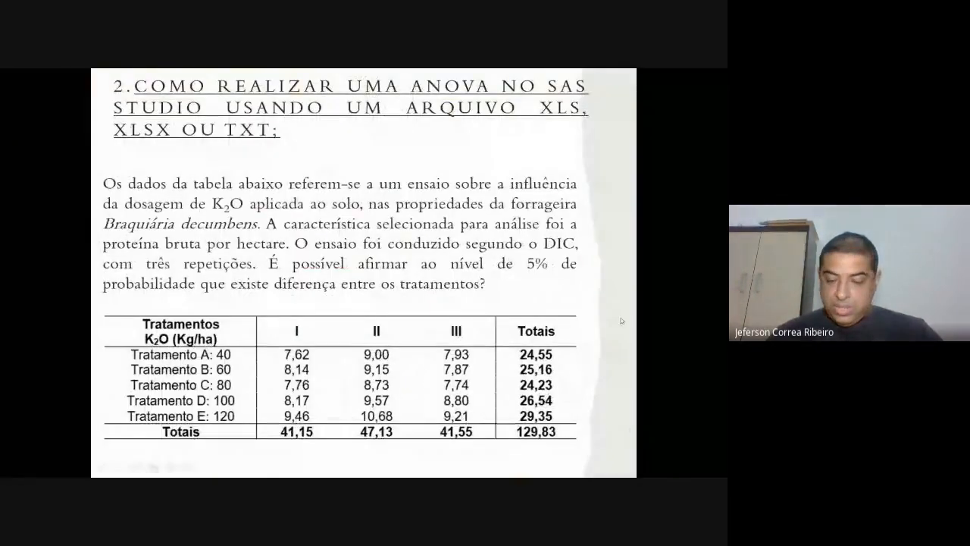
pyautogui.click(622, 320)
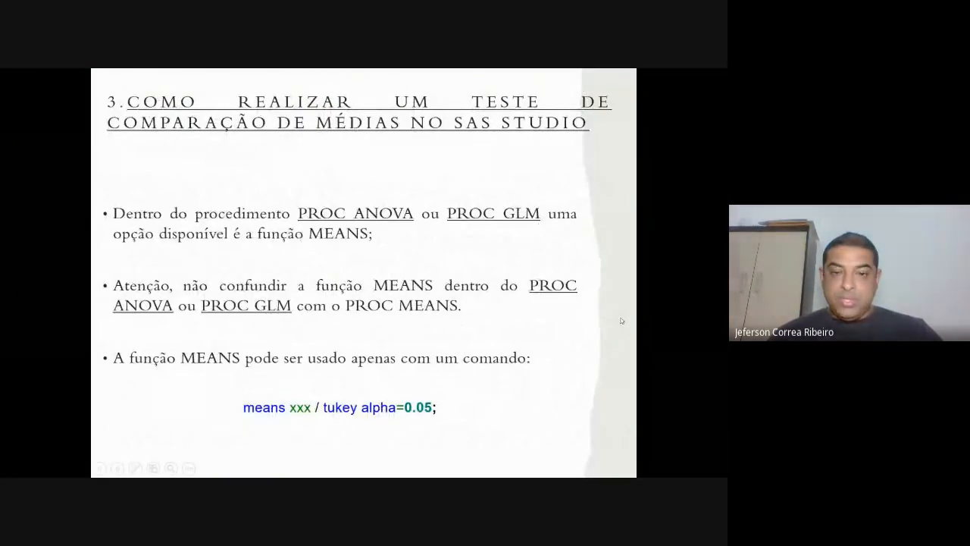
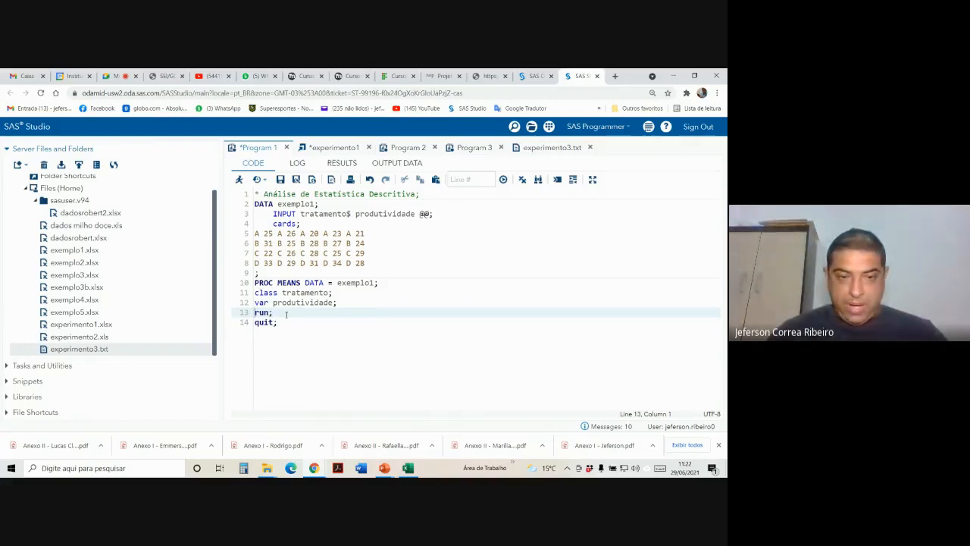
# Step: Below the quit statement of Program 1, leave a blank line and add the statement "proc anova data = exemplo1;"
pyautogui.click(285, 327)
pyautogui.press('Return')
pyautogui.press('Return')
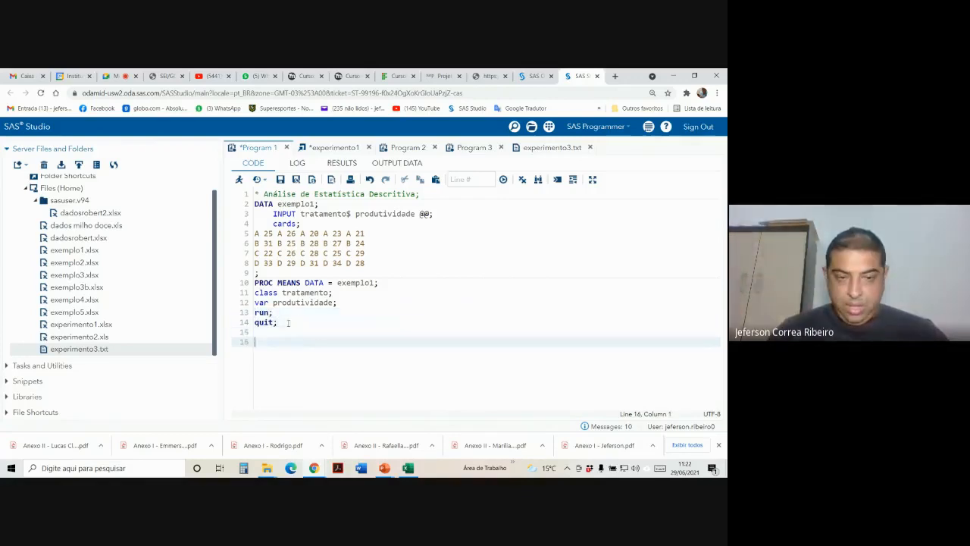
pyautogui.write('provc ')
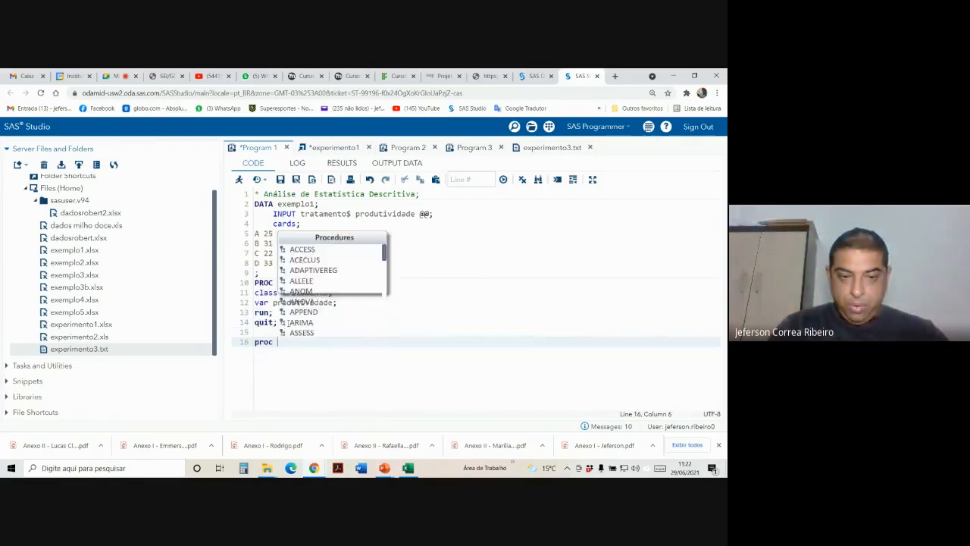
pyautogui.write('anova data = m')
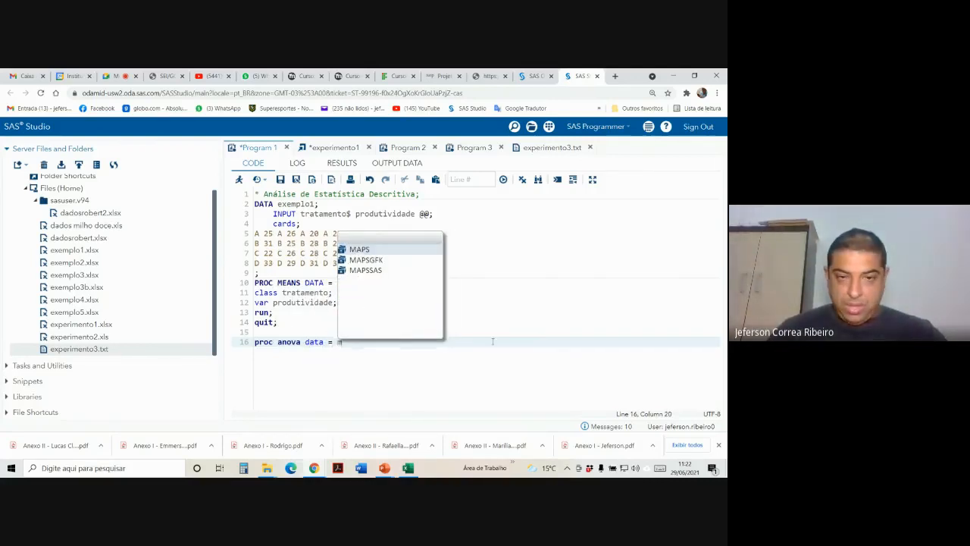
pyautogui.press('Escape')
pyautogui.press('BackSpace')
pyautogui.write('e')
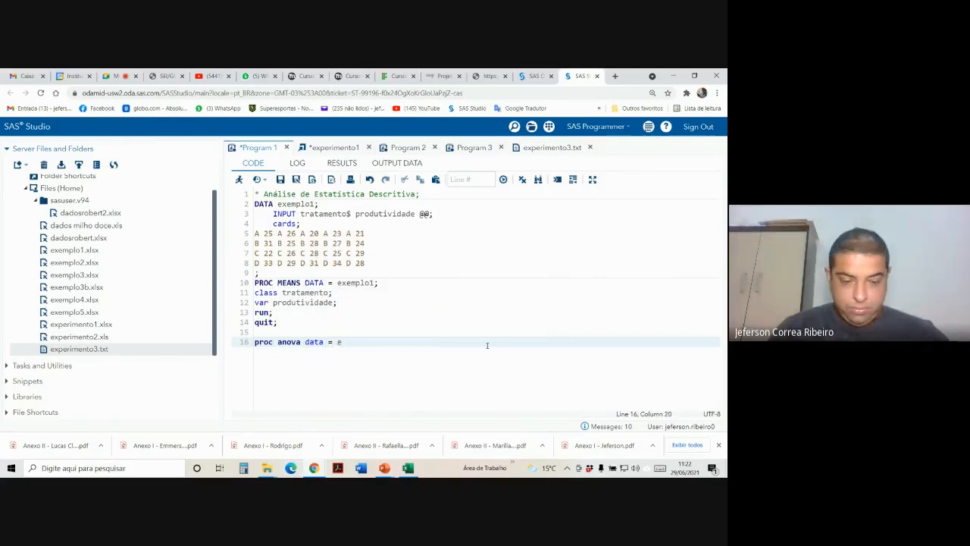
pyautogui.write('xem')
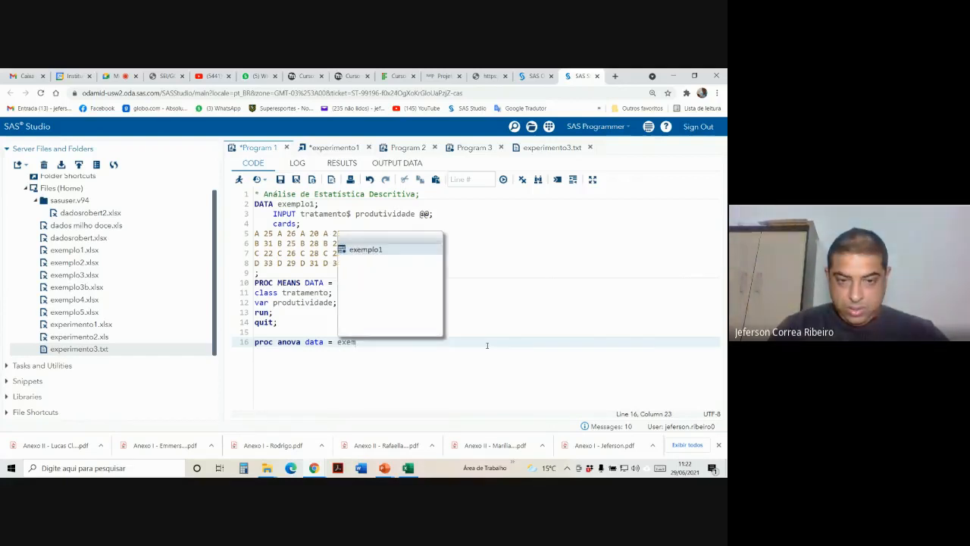
pyautogui.write('plo1')
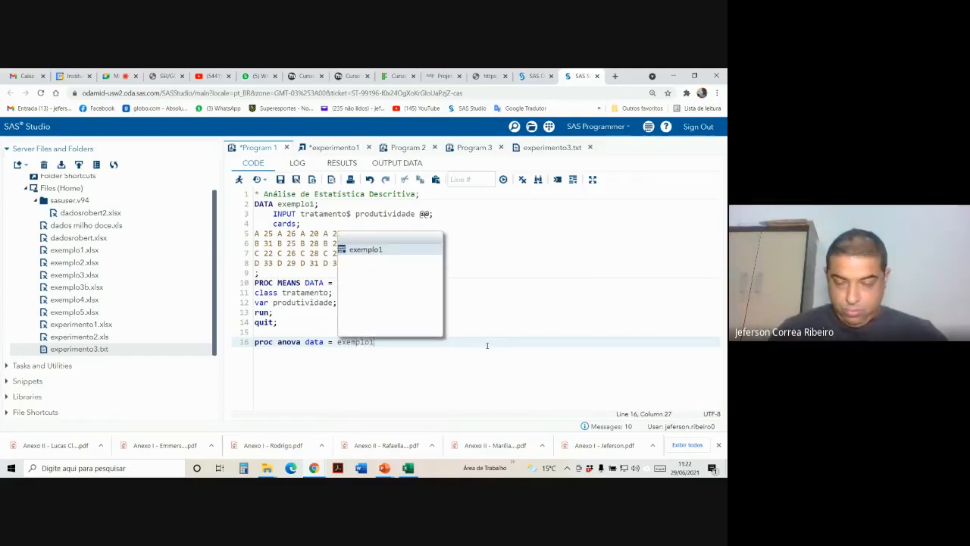
pyautogui.write(';')
pyautogui.press('Return')
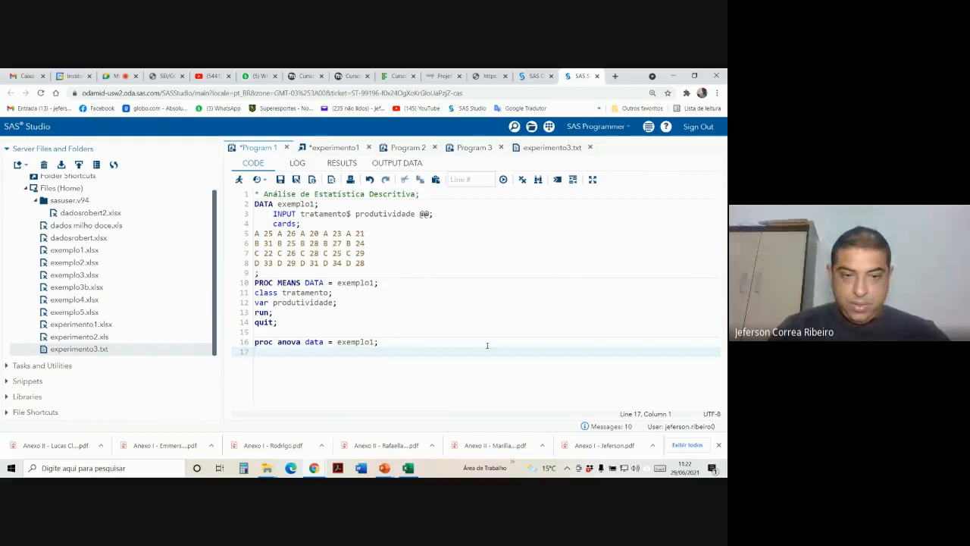
# Step: Add "class tratamento;" to the ANOVA procedure and begin the line below it with "var produtividade"
pyautogui.write('ca')
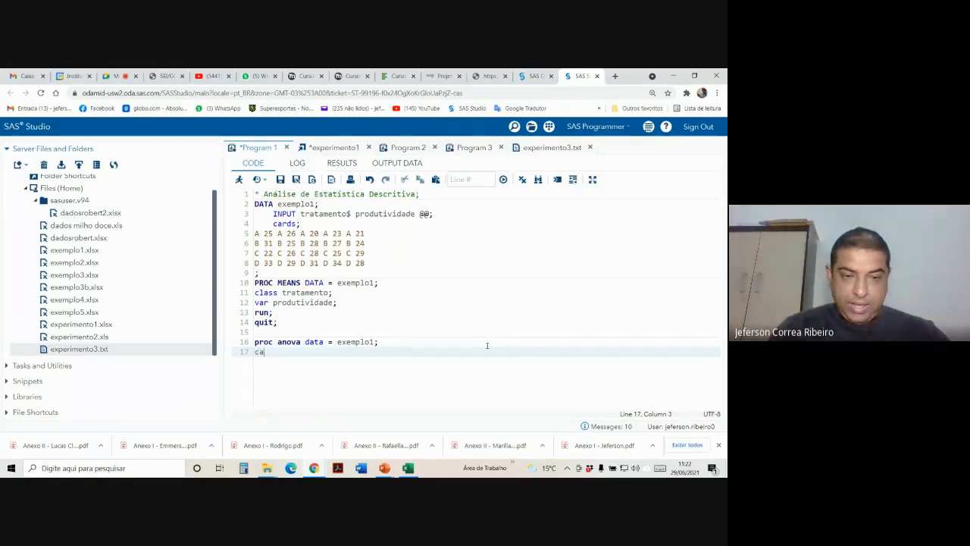
pyautogui.press('BackSpace')
pyautogui.write('l')
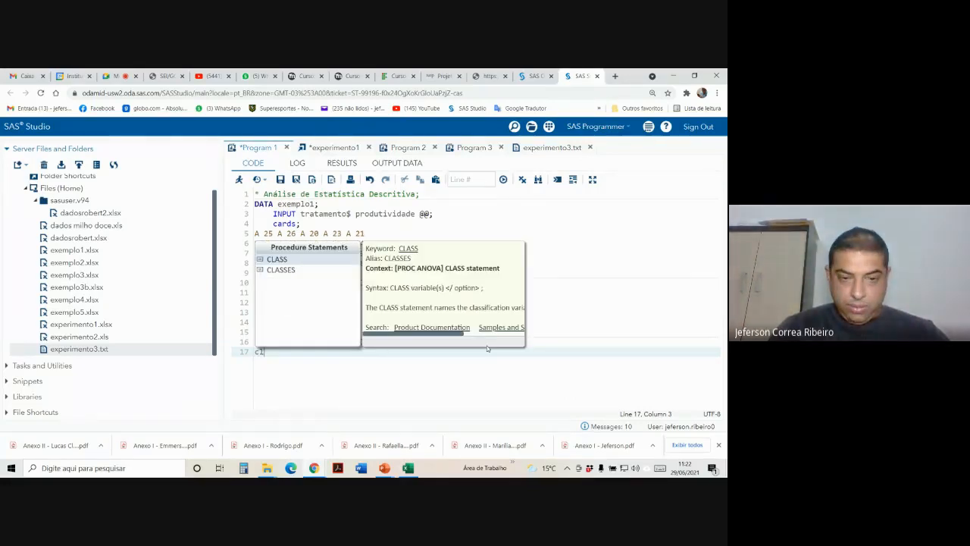
pyautogui.write('ass trata')
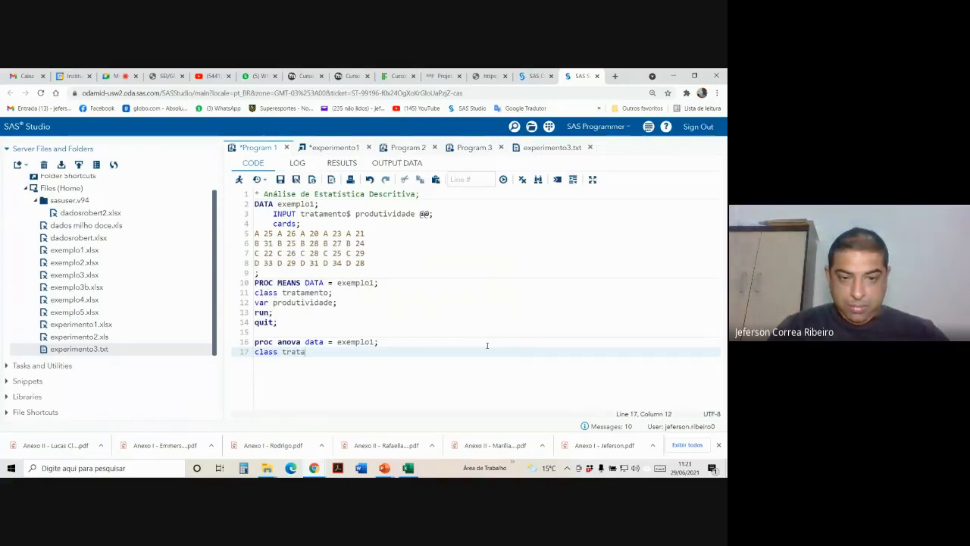
pyautogui.write('mento;')
pyautogui.press('Return')
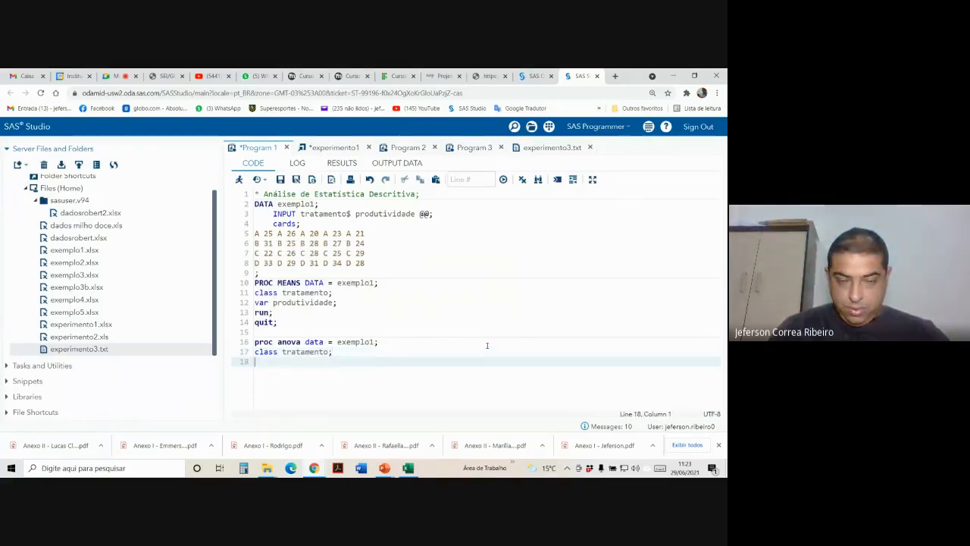
pyautogui.write('var')
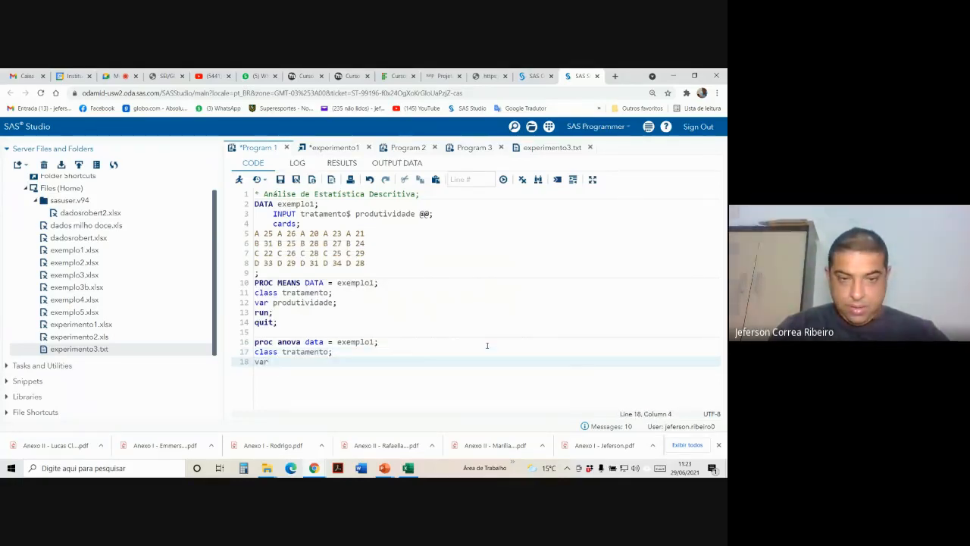
pyautogui.write(' produ')
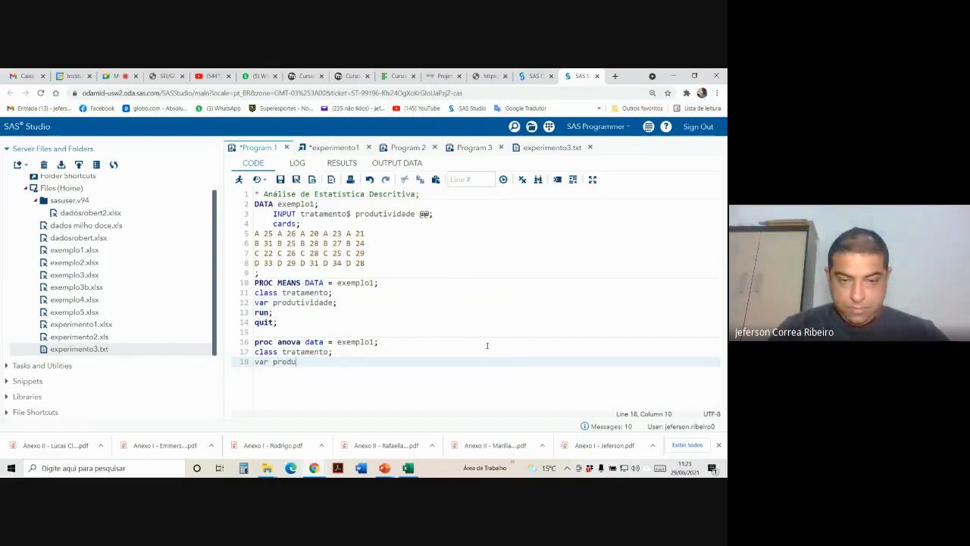
pyautogui.write('tividade')
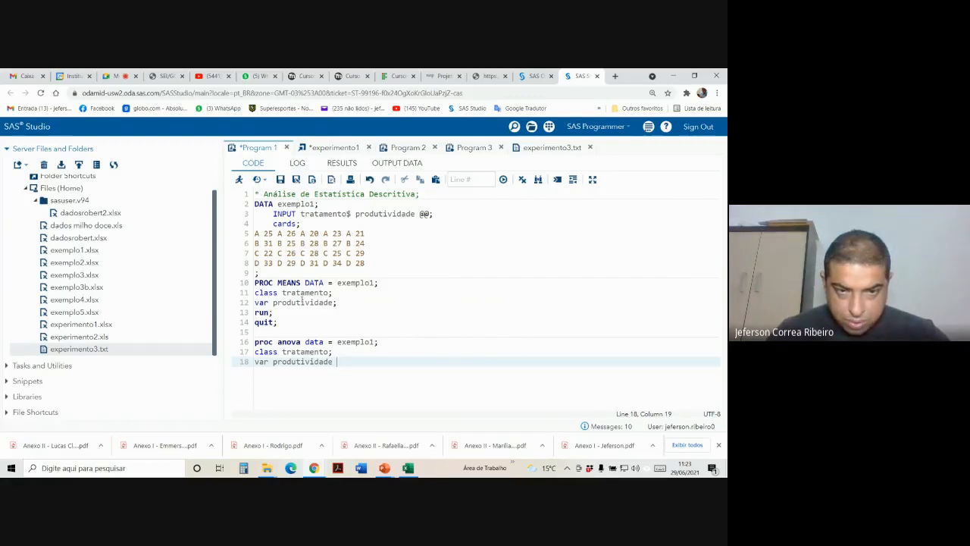
# Step: Change the var line of the ANOVA procedure to the statement "model produtividade = tratamento;"
pyautogui.click(332, 351)
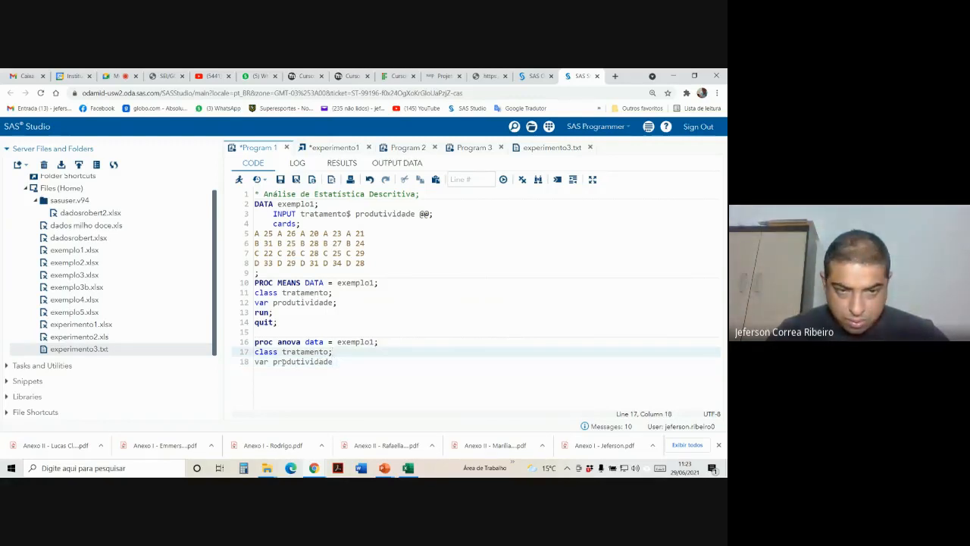
pyautogui.moveTo(332, 362); pyautogui.dragTo(255, 361)
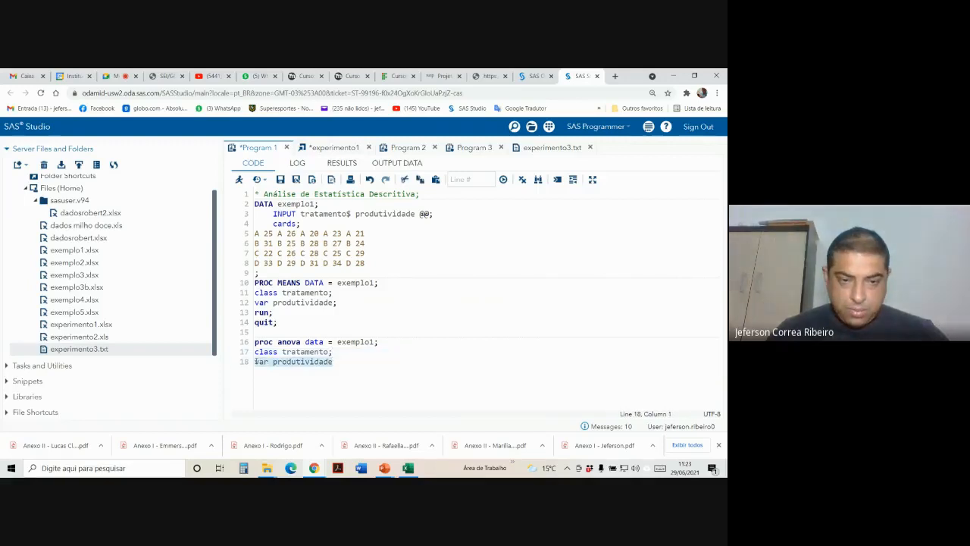
pyautogui.doubleClick(257, 362)
pyautogui.write('model')
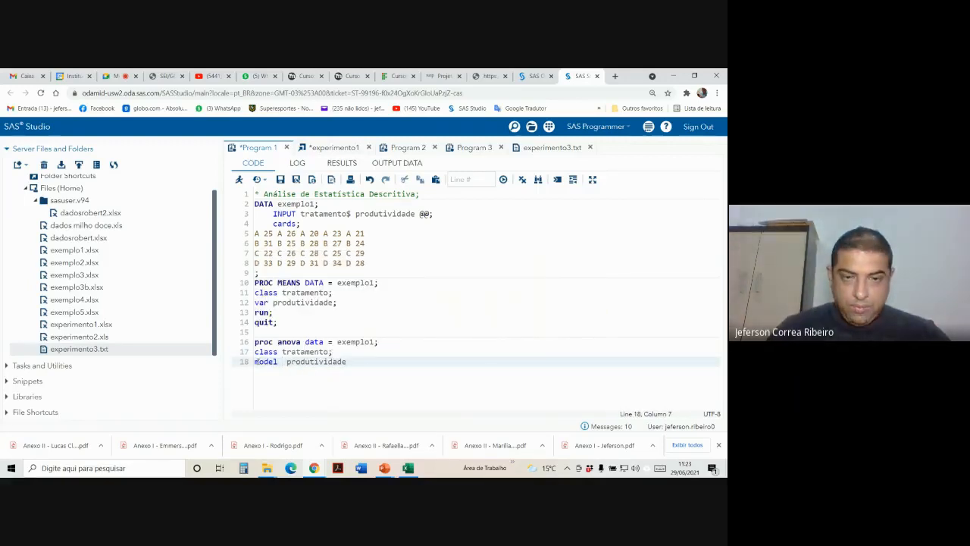
pyautogui.write(' tra')
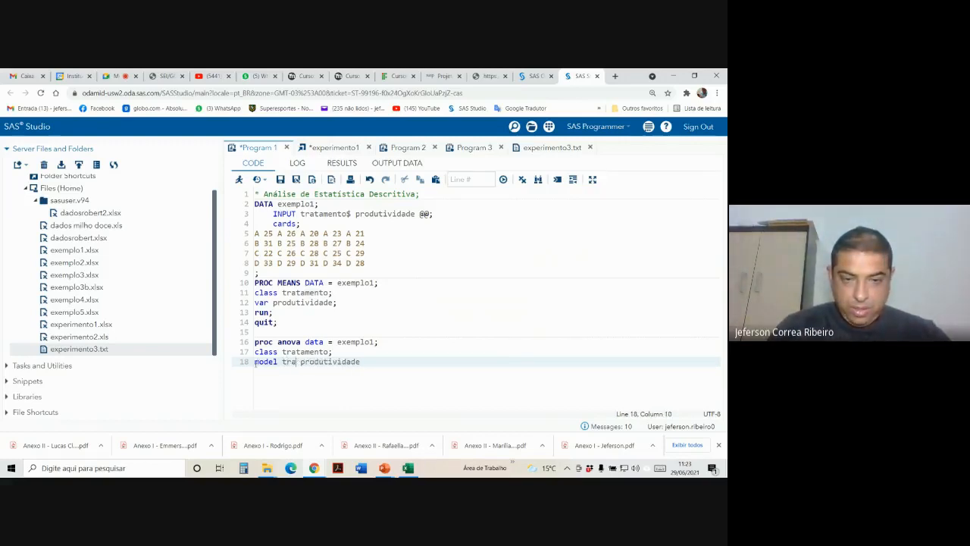
pyautogui.press('BackSpace')
pyautogui.press('BackSpace')
pyautogui.press('BackSpace')
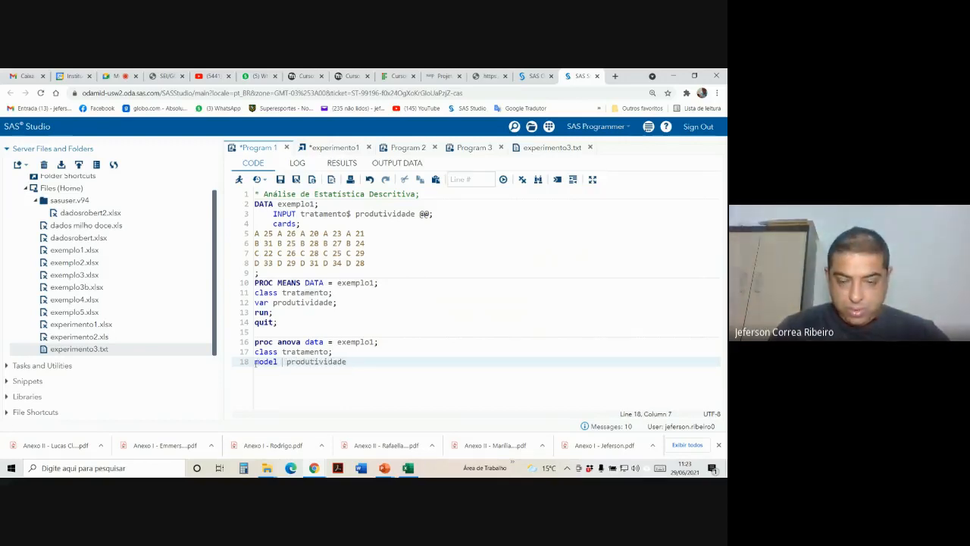
pyautogui.press('Delete')
pyautogui.press('Right')
pyautogui.press('Right')
pyautogui.press('Right')
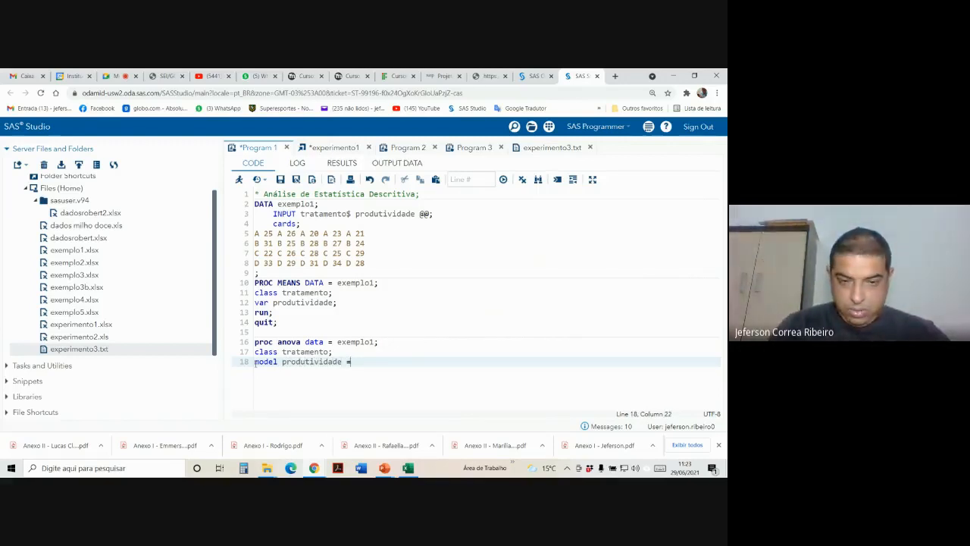
pyautogui.write('tratamento')
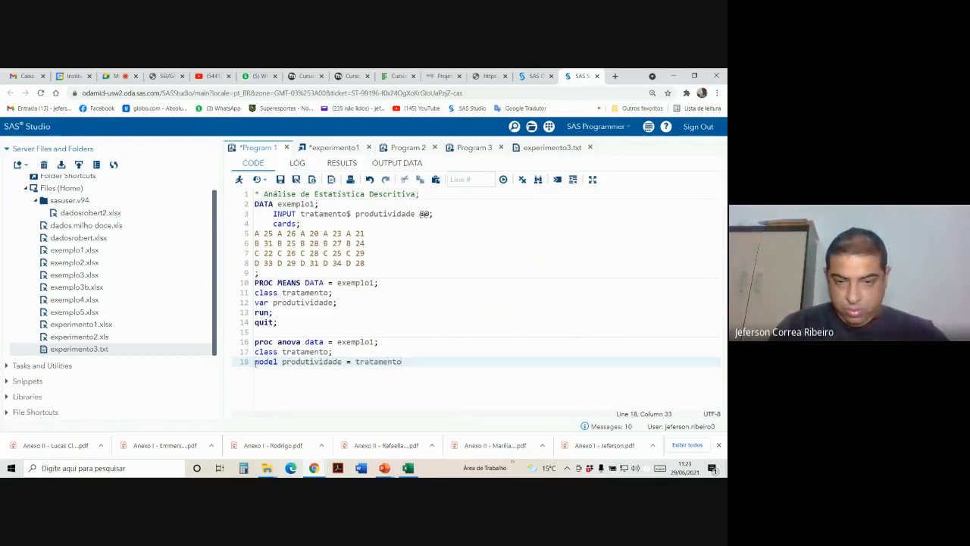
pyautogui.write(';')
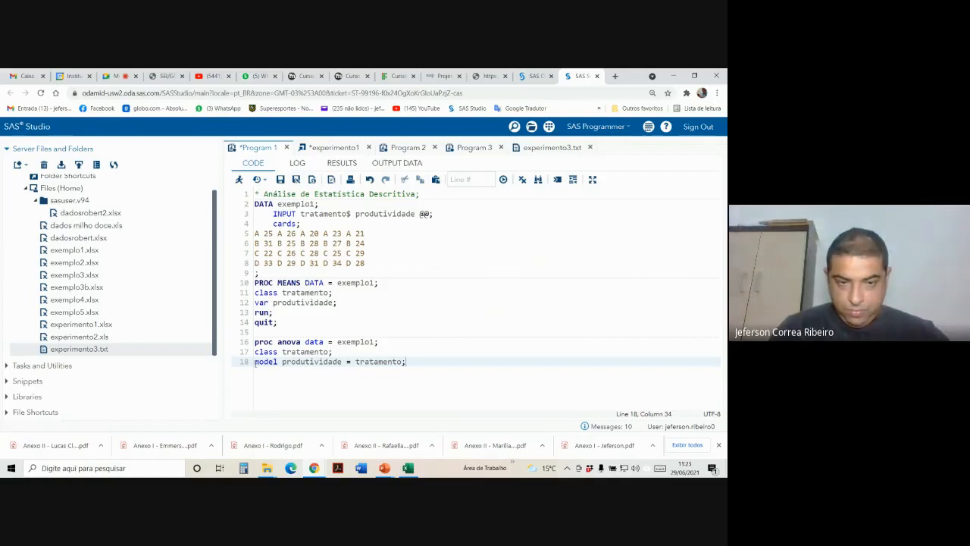
# Step: Close the ANOVA procedure with the statements "run;" and "quit;" on separate lines below the model statement
pyautogui.press('Return')
pyautogui.write('run')
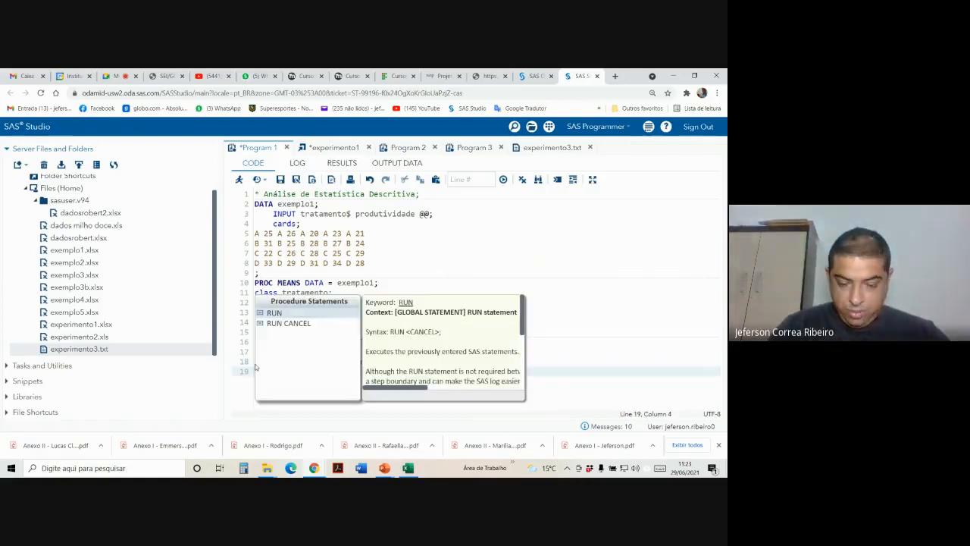
pyautogui.write(';')
pyautogui.press('Return')
pyautogui.write('q')
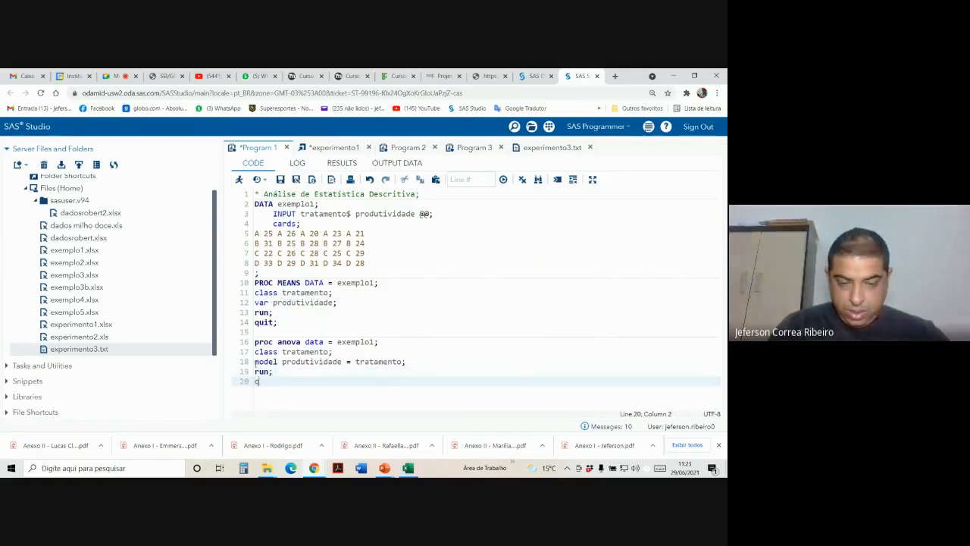
pyautogui.write('uit')
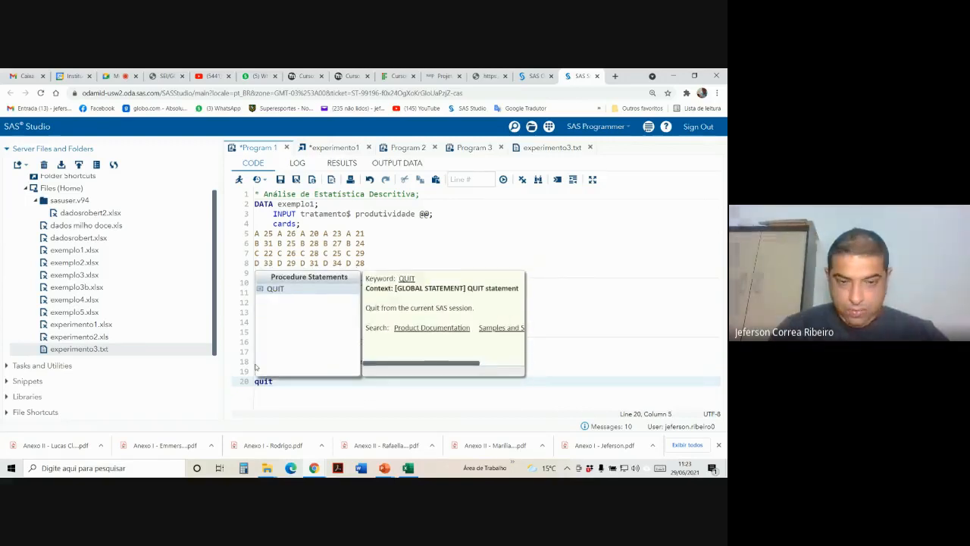
pyautogui.write(';')
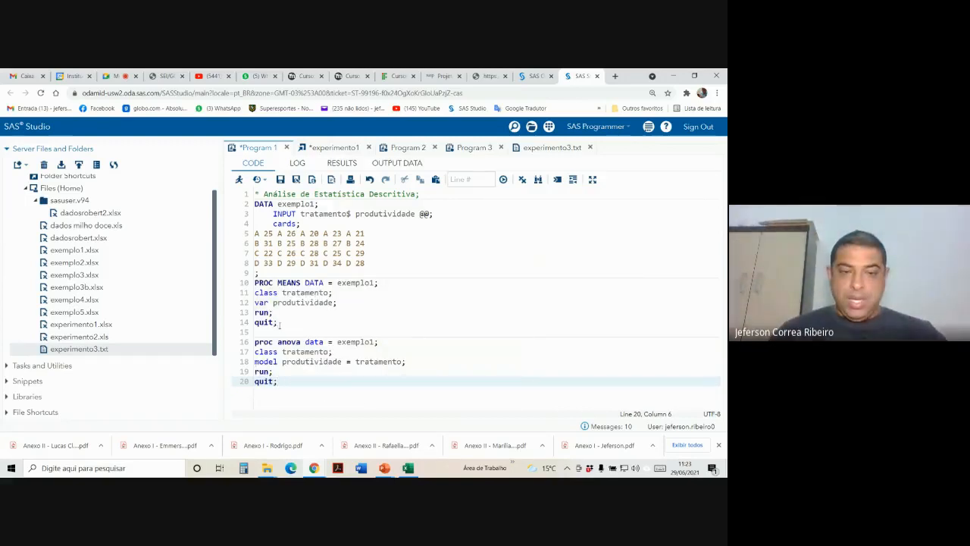
# Step: Run the data and PROC MEANS block of Program 1 on its own, and then only the ANOVA block
pyautogui.moveTo(279, 325); pyautogui.dragTo(234, 197)
pyautogui.click(240, 181)
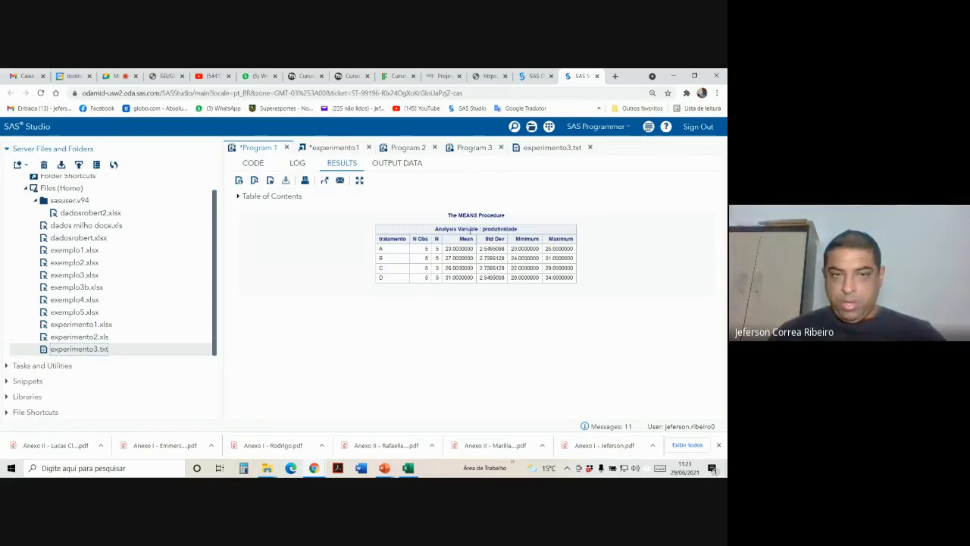
pyautogui.click(257, 164)
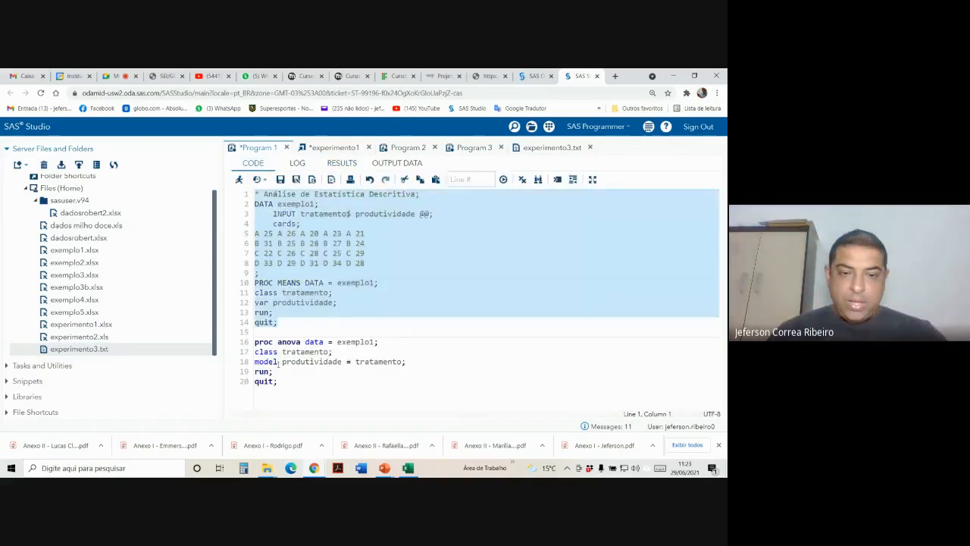
pyautogui.moveTo(288, 380); pyautogui.dragTo(255, 342)
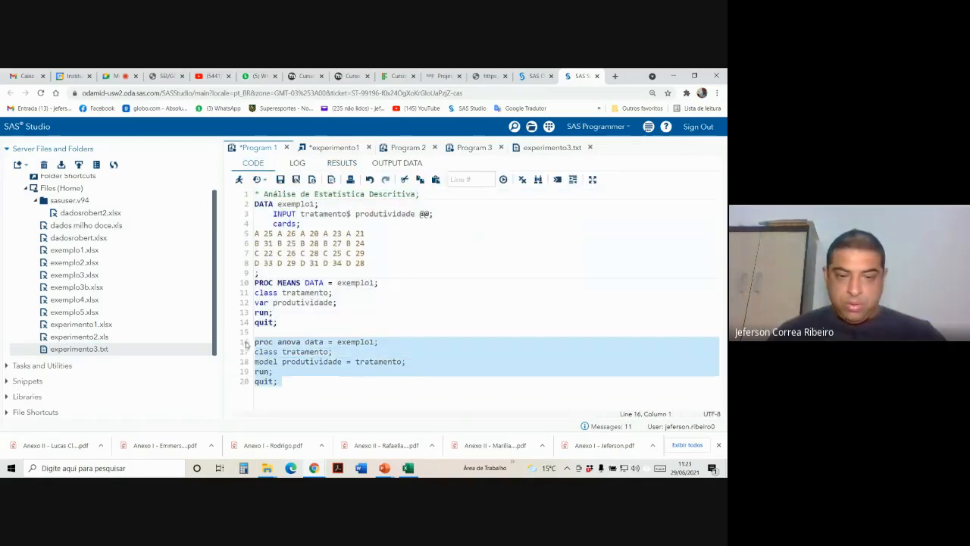
pyautogui.click(239, 179)
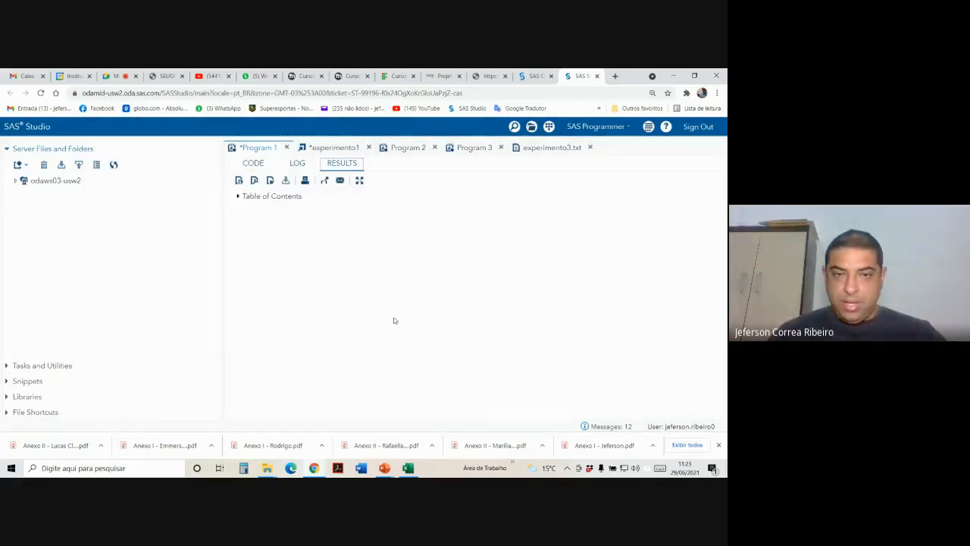
pyautogui.scroll(-2, 426, 324)
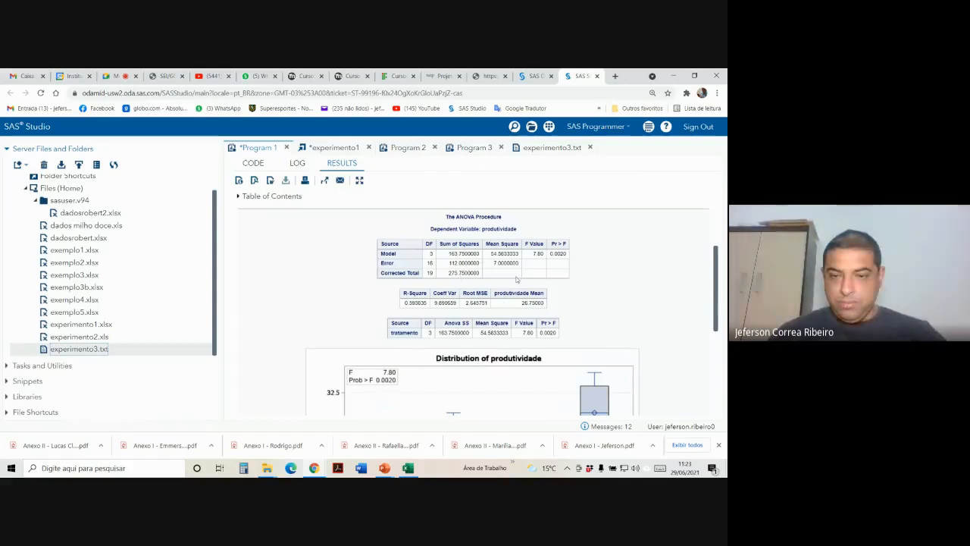
# Step: Return to the code of Program 1 and add the statement "means tratamento;" directly below the model statement
pyautogui.click(246, 165)
pyautogui.click(419, 362)
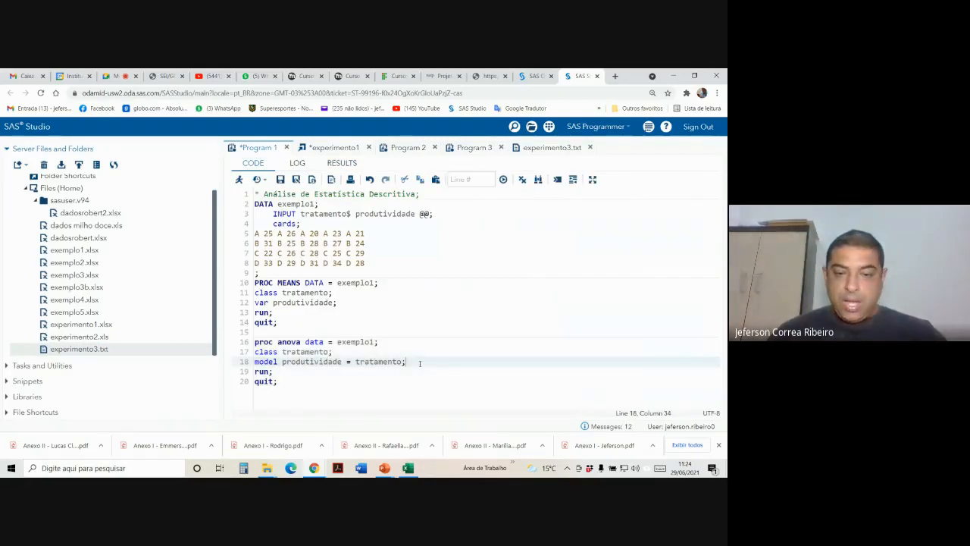
pyautogui.press('Return')
pyautogui.write('means')
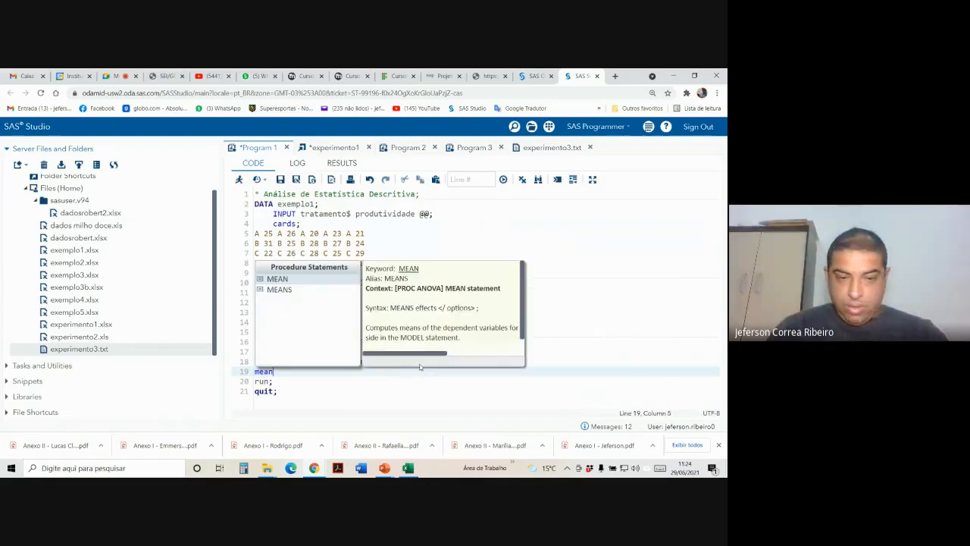
pyautogui.click(396, 393)
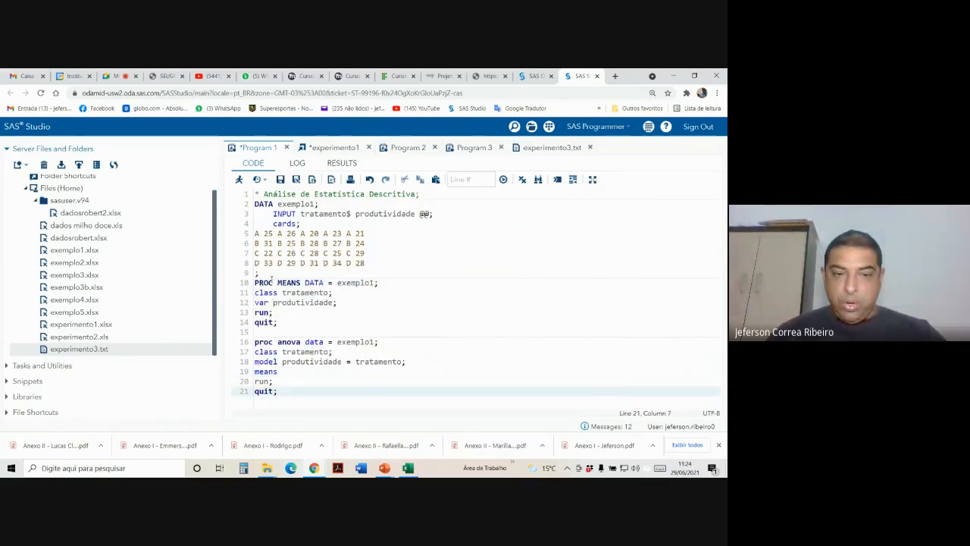
pyautogui.click(282, 371)
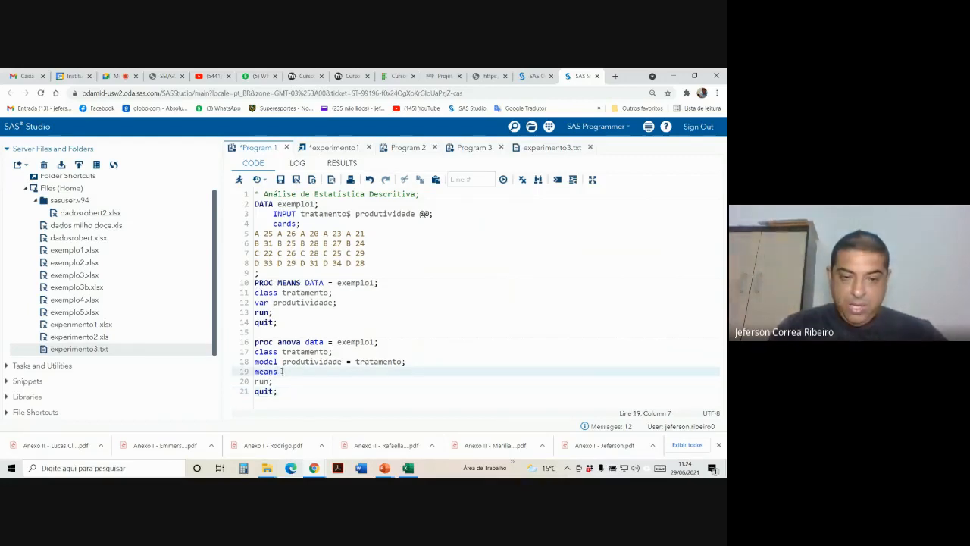
pyautogui.write('tra')
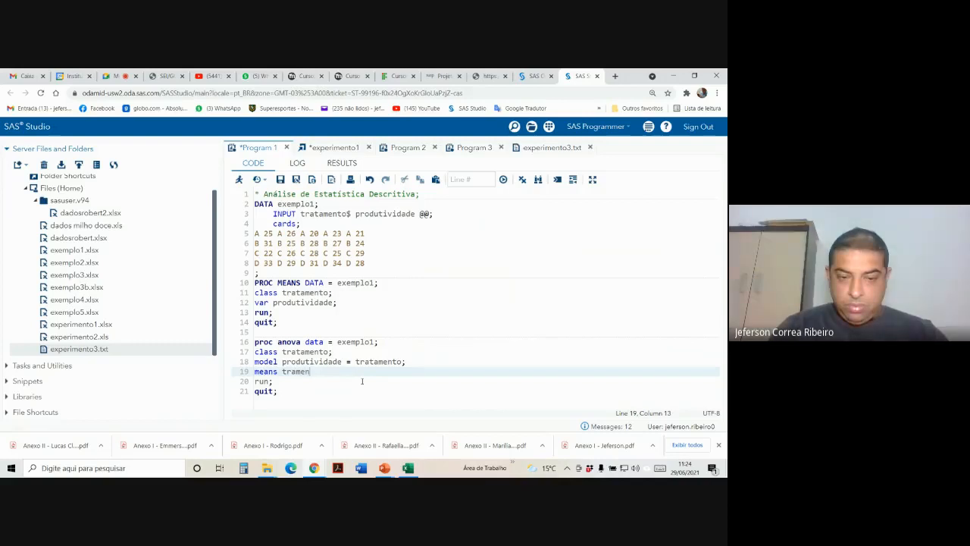
pyautogui.write('men')
pyautogui.press('BackSpace')
pyautogui.press('BackSpace')
pyautogui.press('BackSpace')
pyautogui.write('tamento')
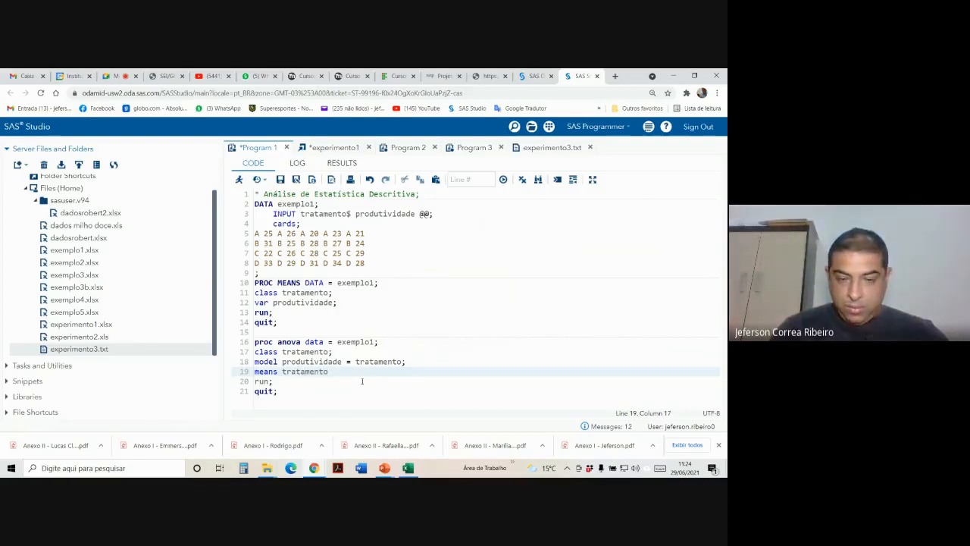
pyautogui.write(';')
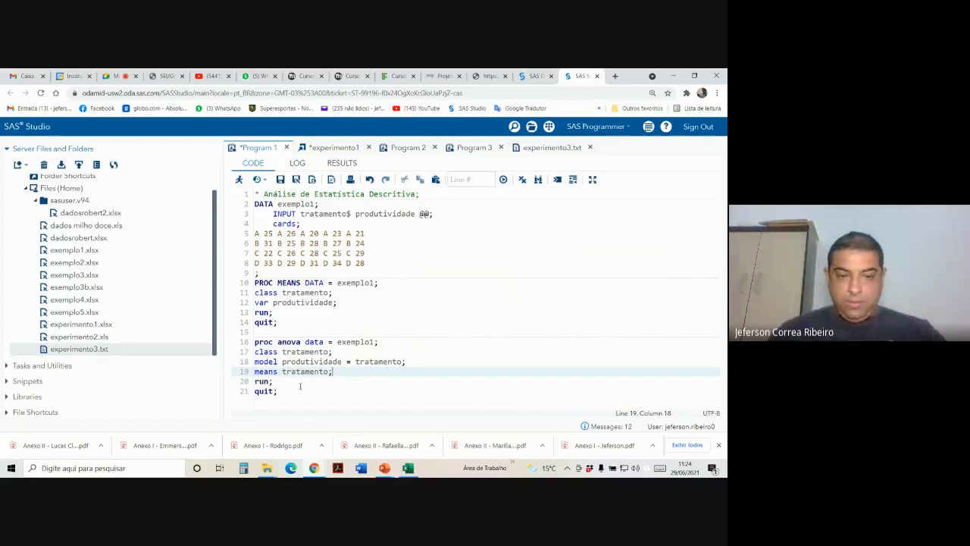
pyautogui.moveTo(279, 391); pyautogui.dragTo(247, 318)
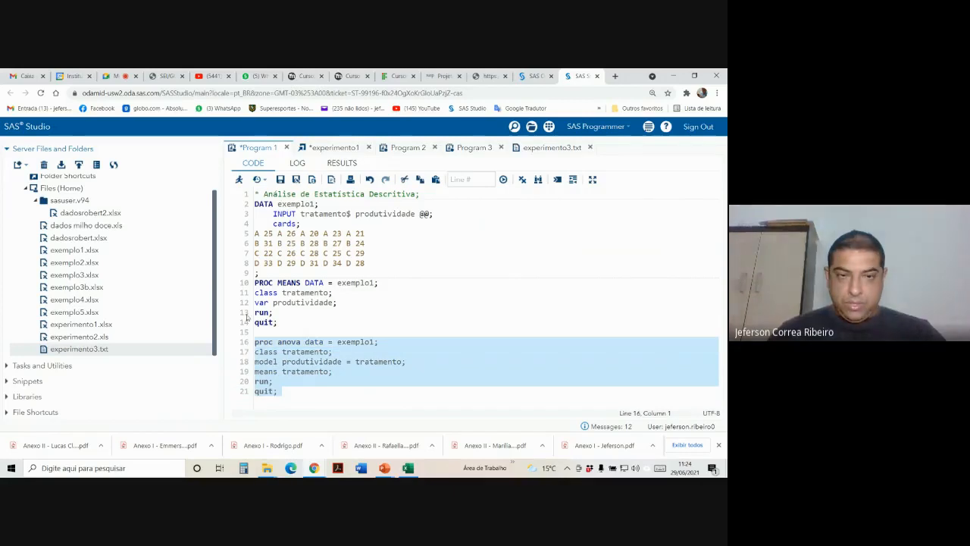
pyautogui.click(241, 191)
pyautogui.click(239, 179)
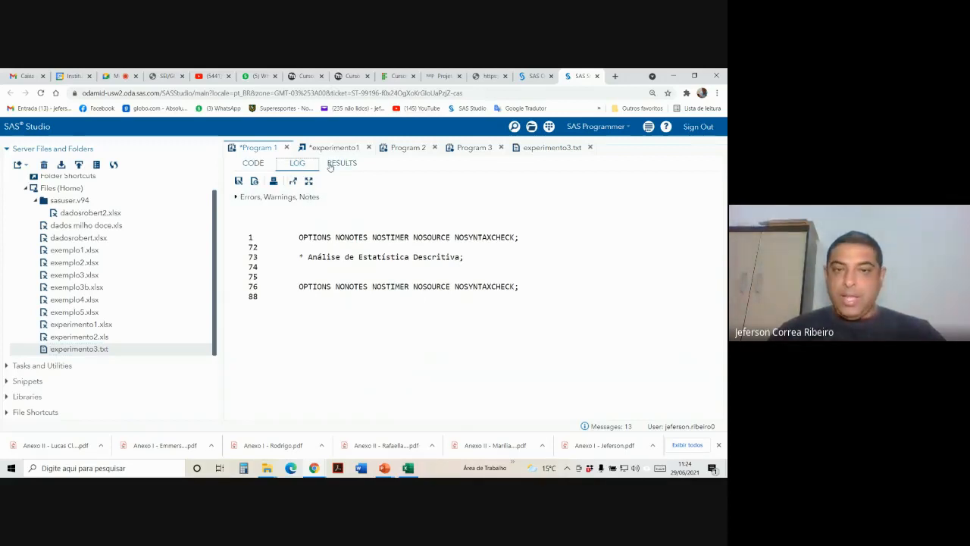
pyautogui.click(252, 164)
# Step: Run the whole of Program 1 and examine the mean and standard deviation table by tratamento in the ANOVA results
pyautogui.hotkey('ctrl', 'a')
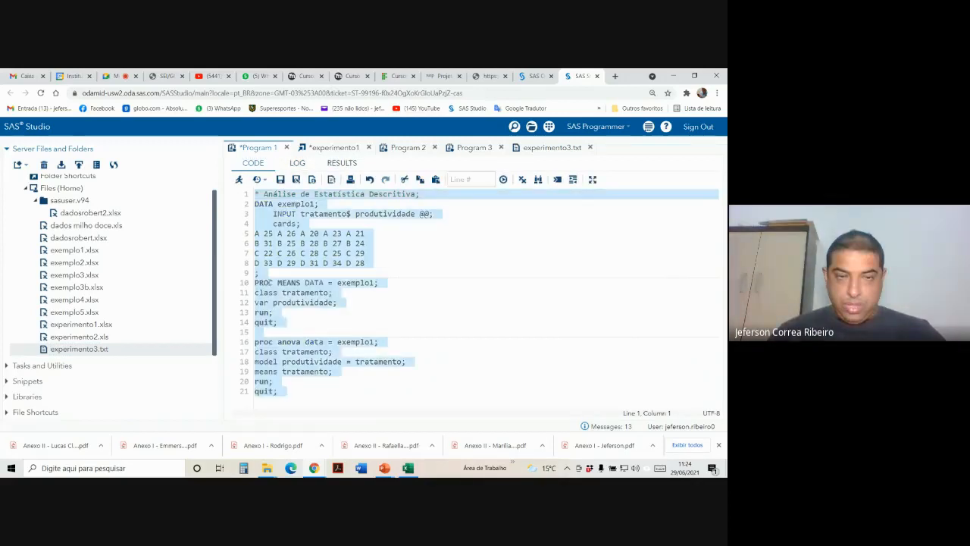
pyautogui.press('Right')
pyautogui.click(239, 179)
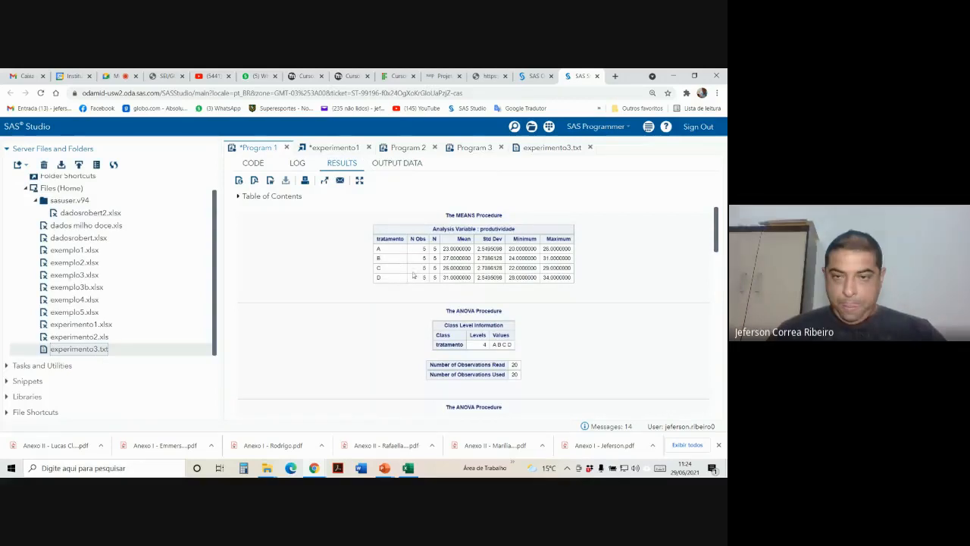
pyautogui.scroll(-2, 454, 267)
pyautogui.scroll(-6, 485, 267)
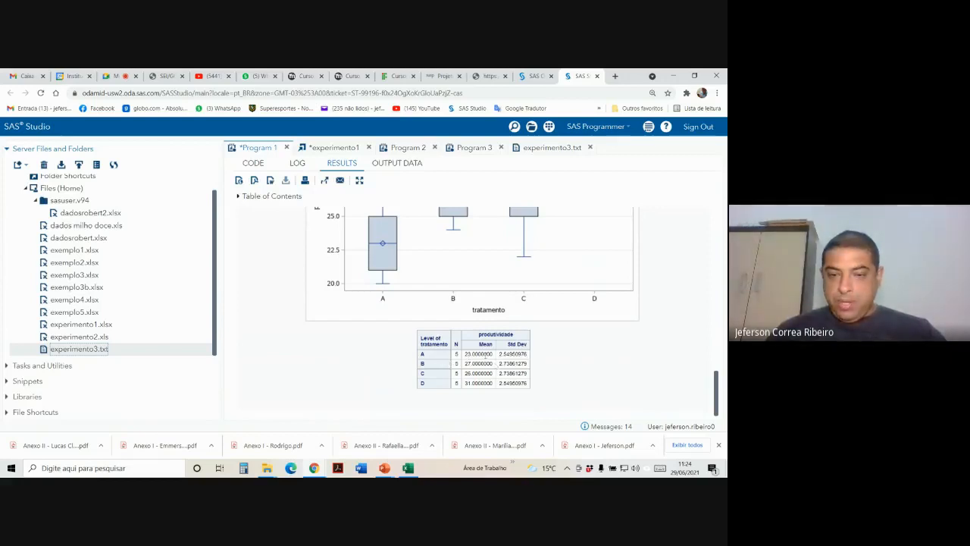
pyautogui.moveTo(465, 361); pyautogui.dragTo(491, 387)
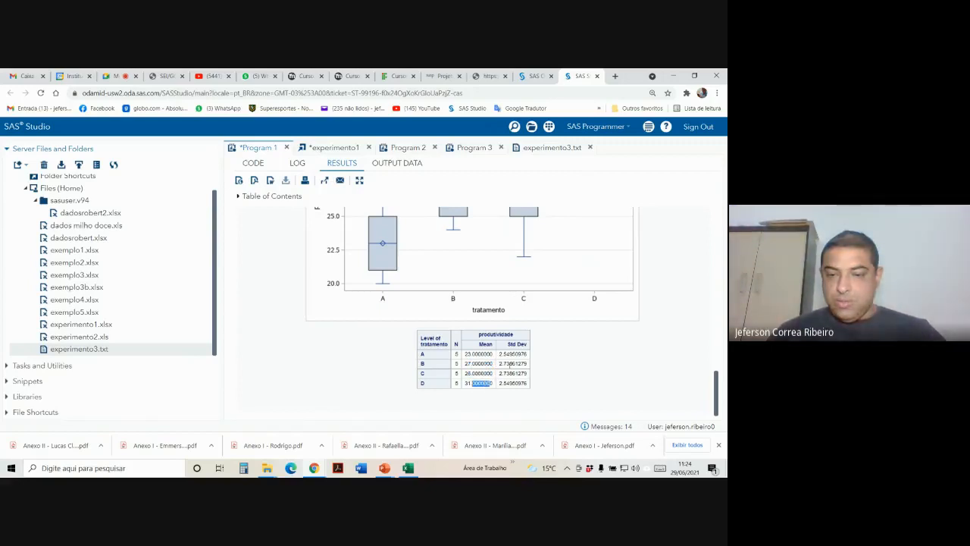
pyautogui.moveTo(507, 354); pyautogui.dragTo(524, 380)
pyautogui.scroll(3, 324, 310)
pyautogui.scroll(-3, 324, 311)
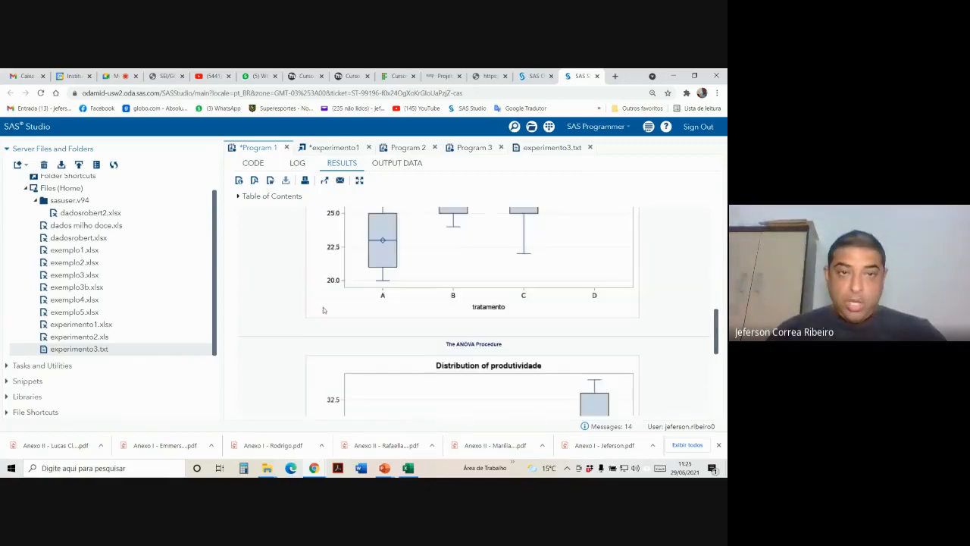
# Step: Review the mean comparison test command slides in the Aula prática 2 SAS presentation in PowerPoint, and switch to Word
pyautogui.moveTo(385, 468)
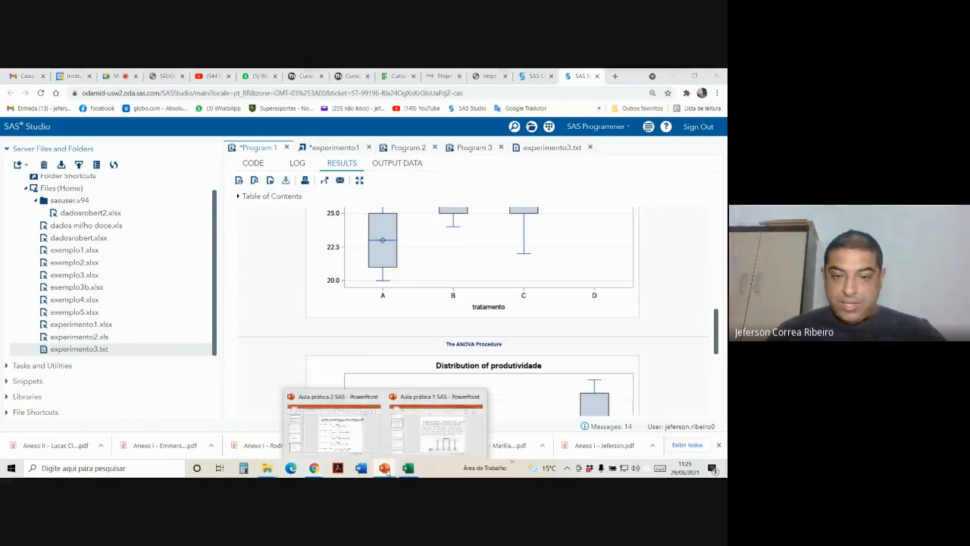
pyautogui.click(348, 442)
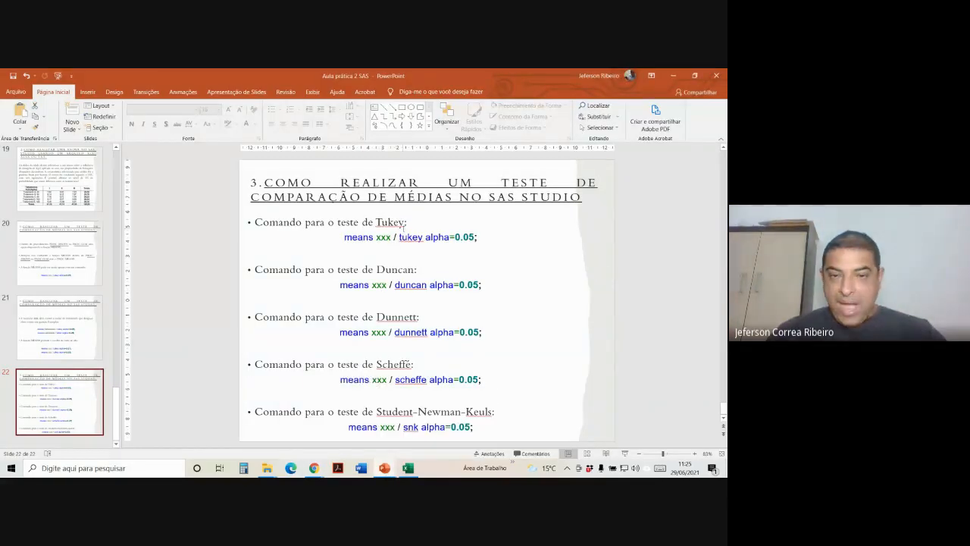
pyautogui.scroll(3, 388, 249)
pyautogui.scroll(-2, 402, 288)
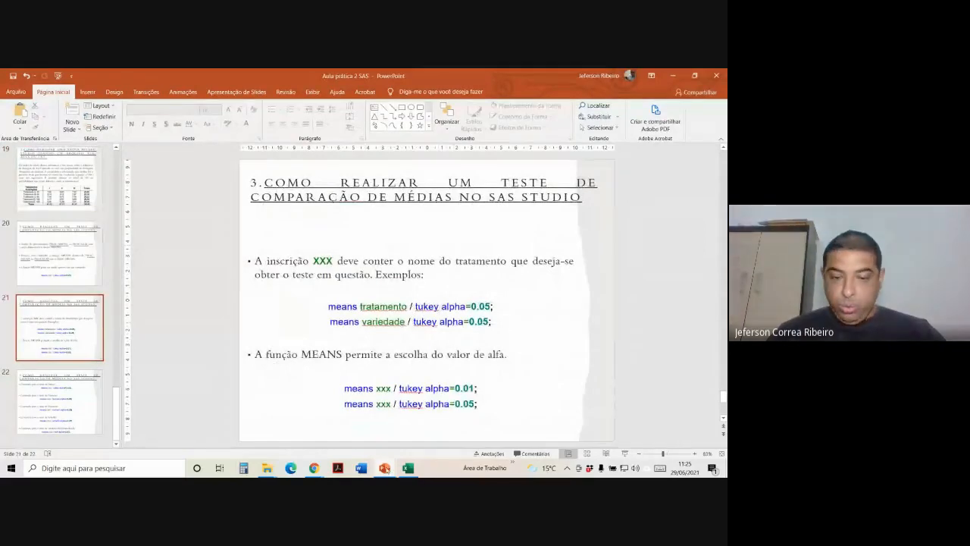
pyautogui.click(360, 469)
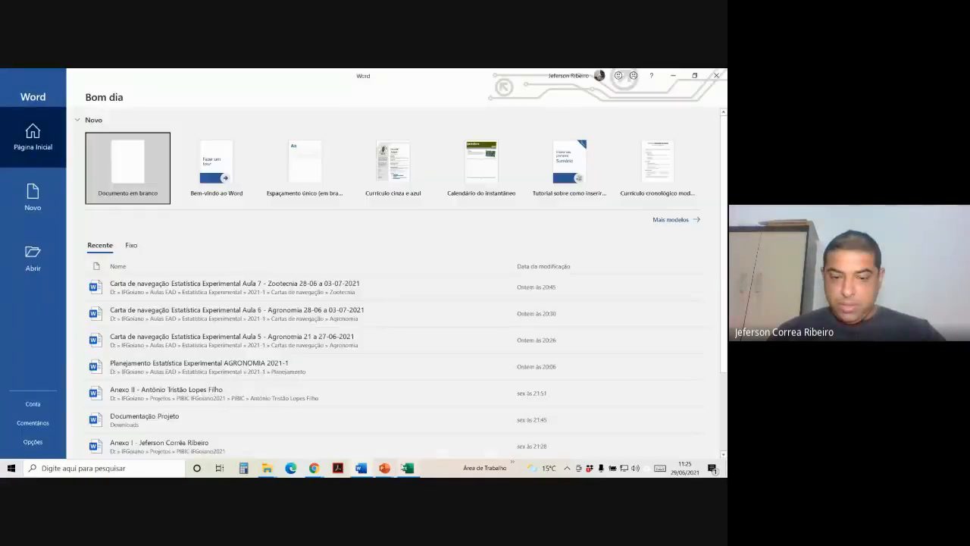
# Step: Switch to SAS Studio in Chrome and extend the means statement in the code of Program 1 to "means tratamento / tukey;"
pyautogui.click(314, 468)
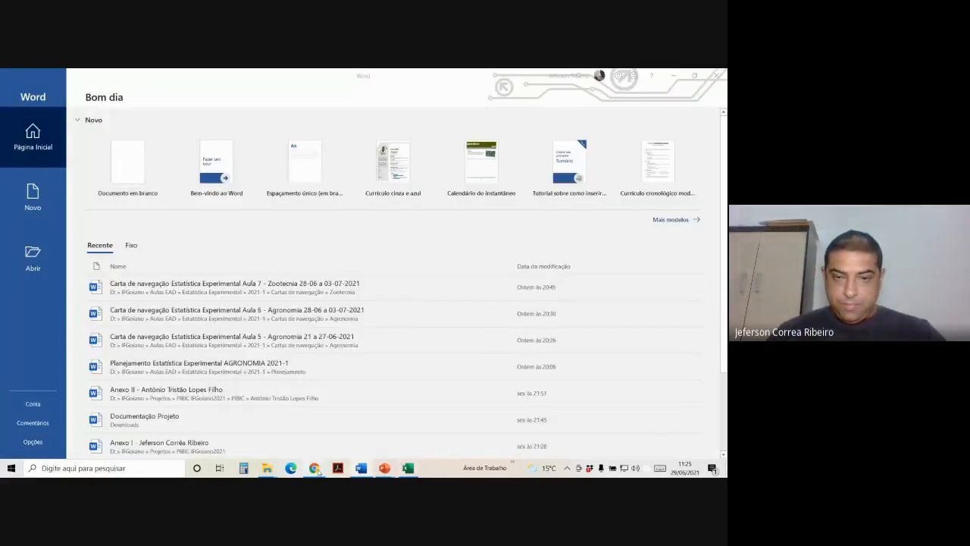
pyautogui.click(272, 426)
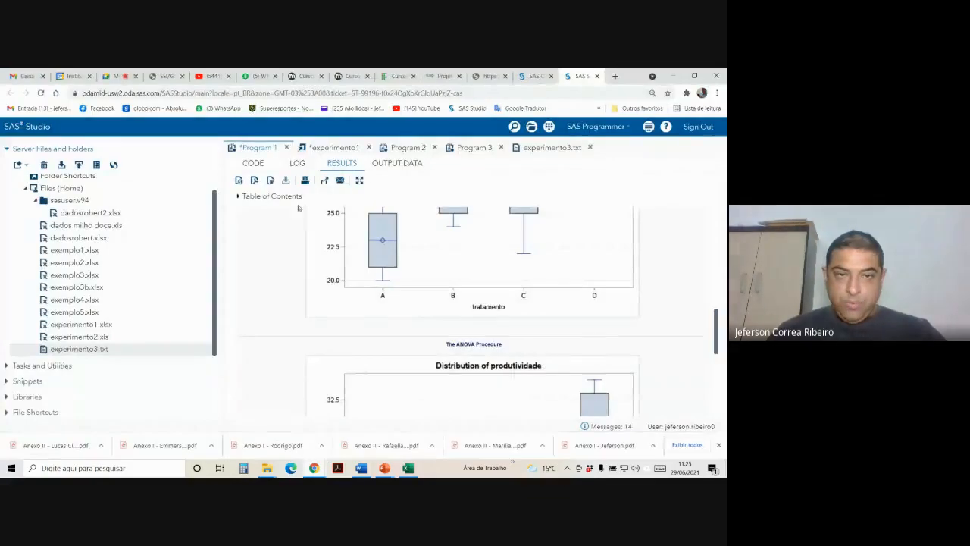
pyautogui.click(253, 162)
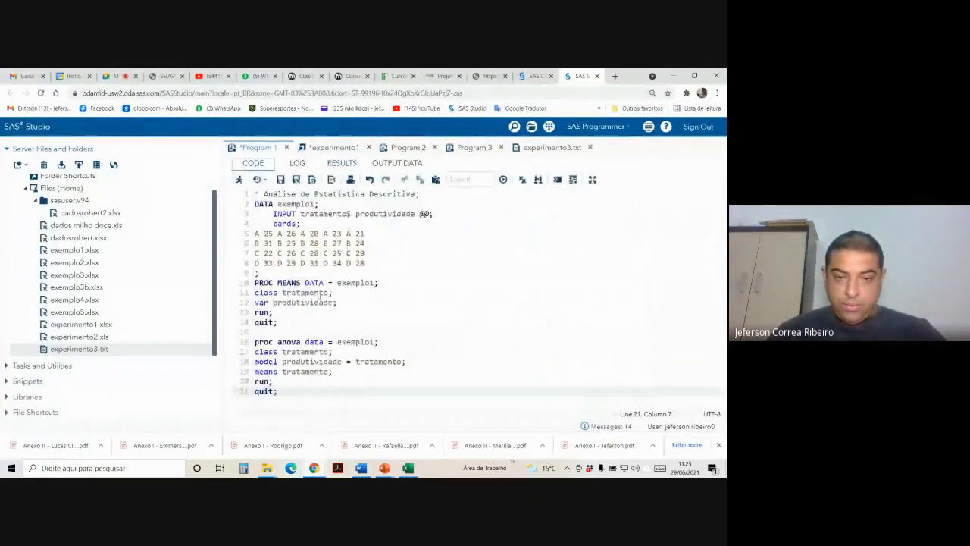
pyautogui.click(331, 372)
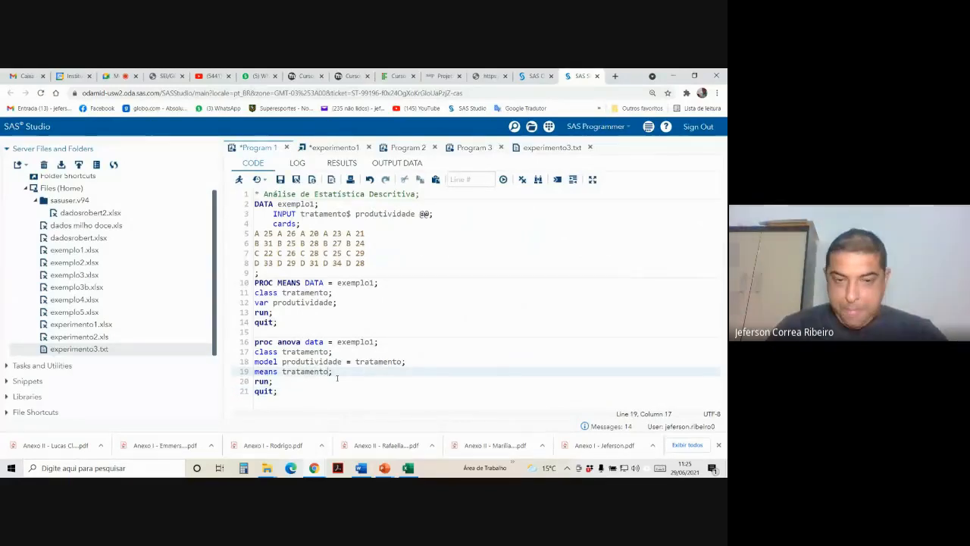
pyautogui.write('/ ')
pyautogui.write('tu')
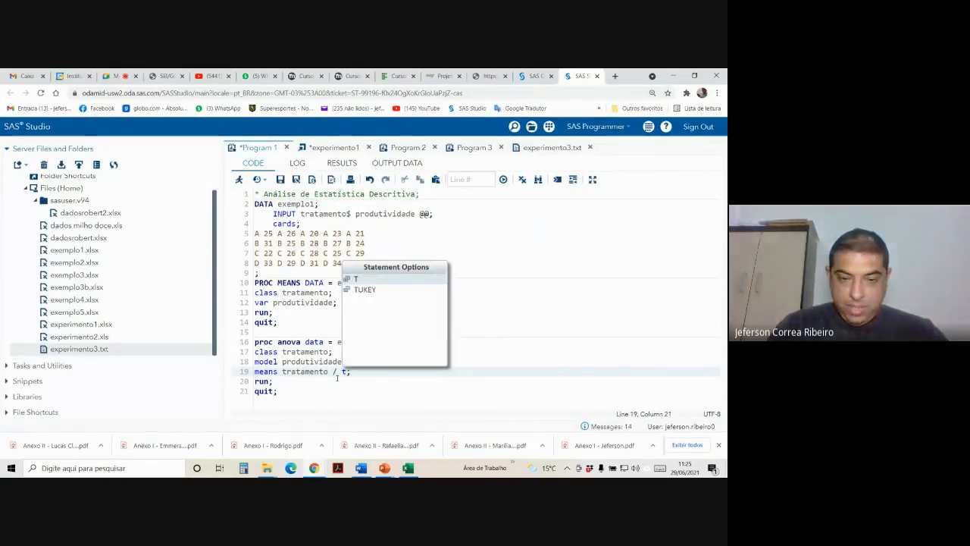
pyautogui.write('key')
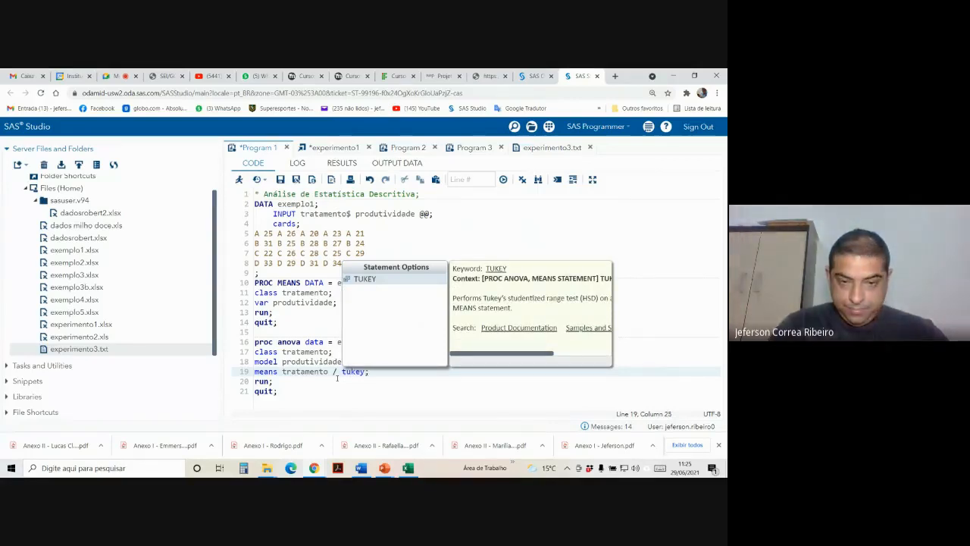
pyautogui.click(320, 392)
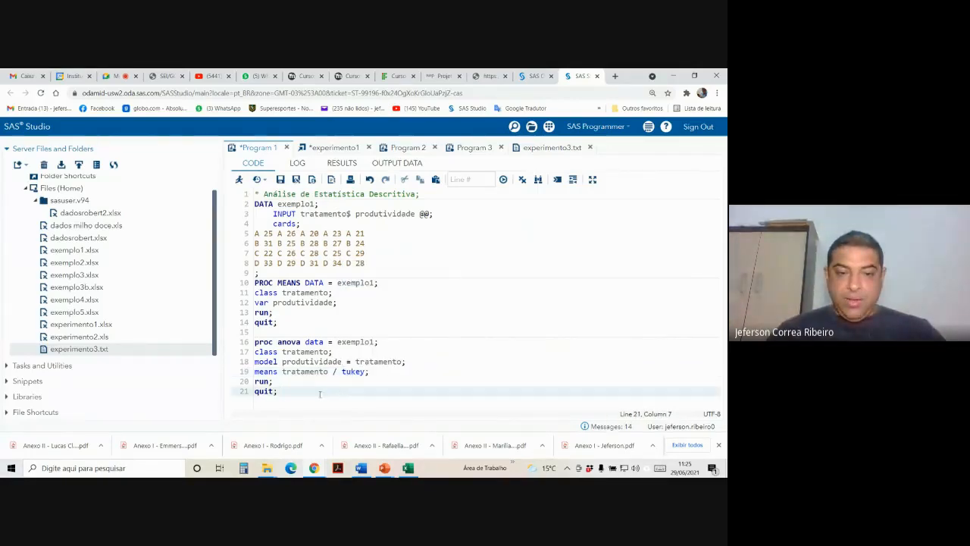
# Step: Run only the PROC ANOVA block of Program 1 and examine the Tukey grouping chart for the tratamento means
pyautogui.moveTo(285, 389); pyautogui.dragTo(240, 342)
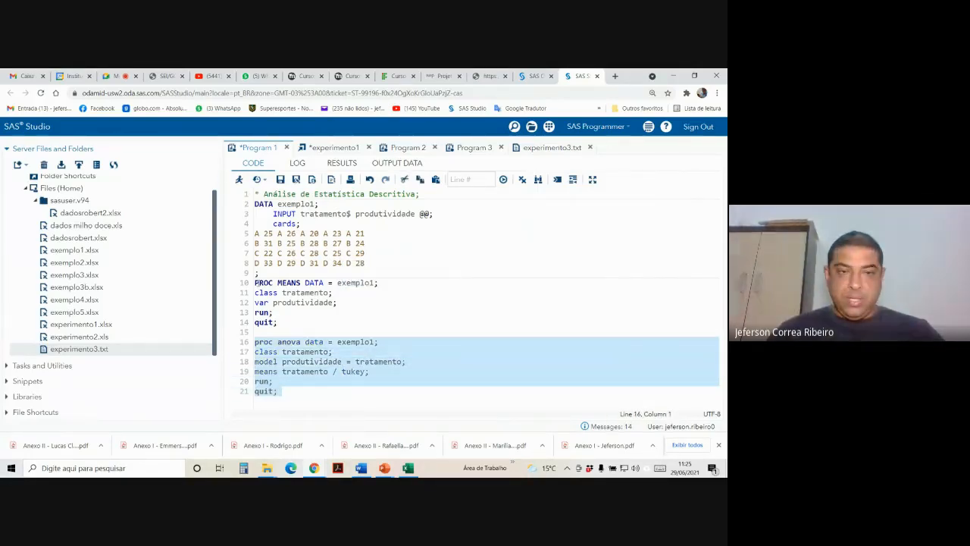
pyautogui.click(239, 179)
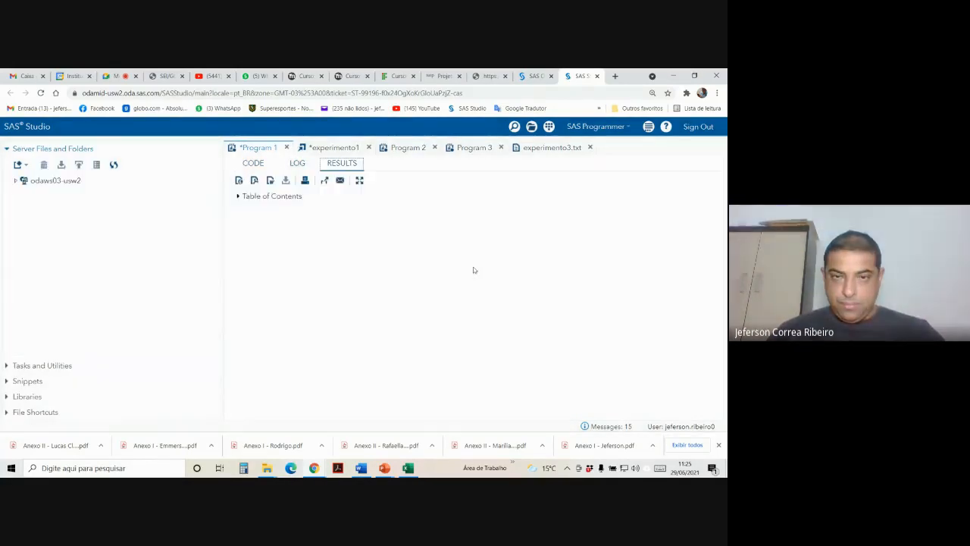
pyautogui.scroll(-15, 493, 279)
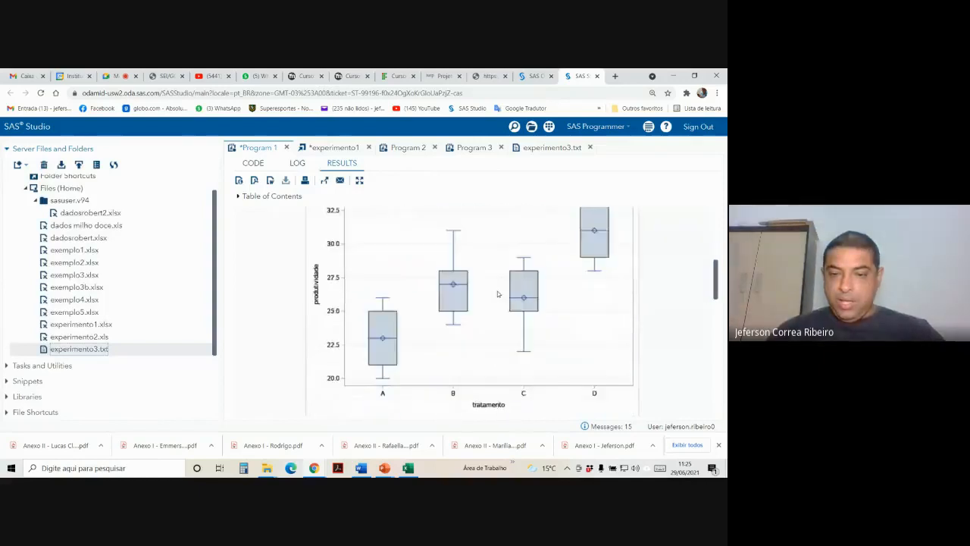
pyautogui.scroll(-5, 498, 296)
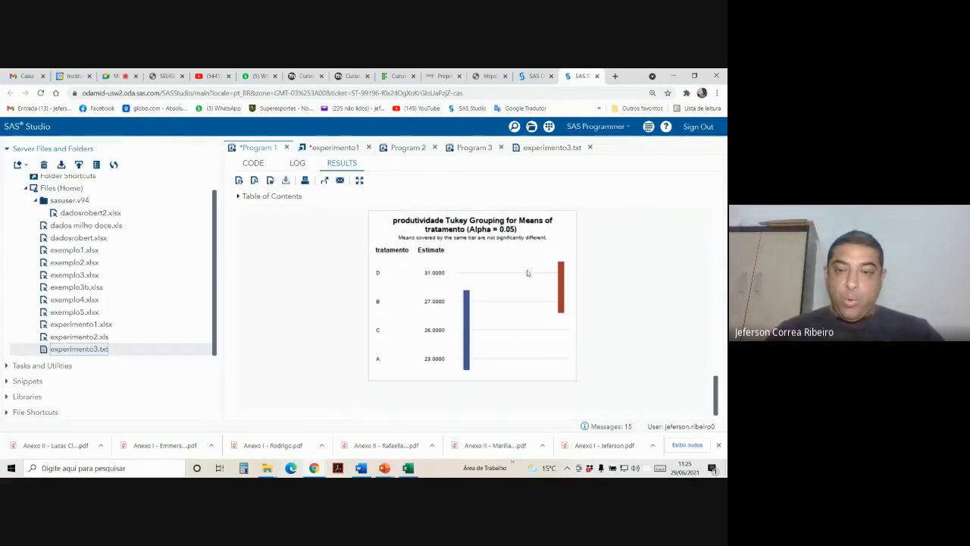
pyautogui.moveTo(527, 270); pyautogui.dragTo(512, 235)
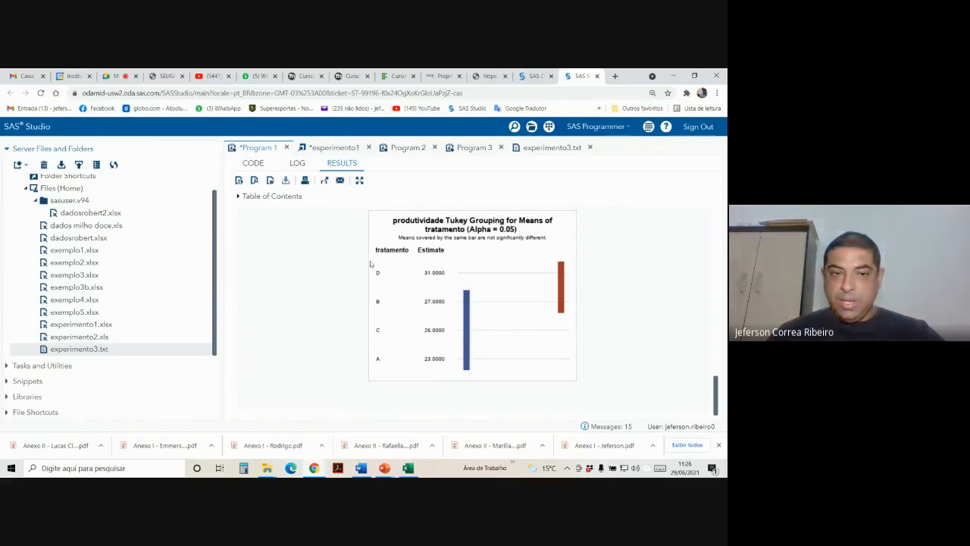
pyautogui.scroll(3, 301, 247)
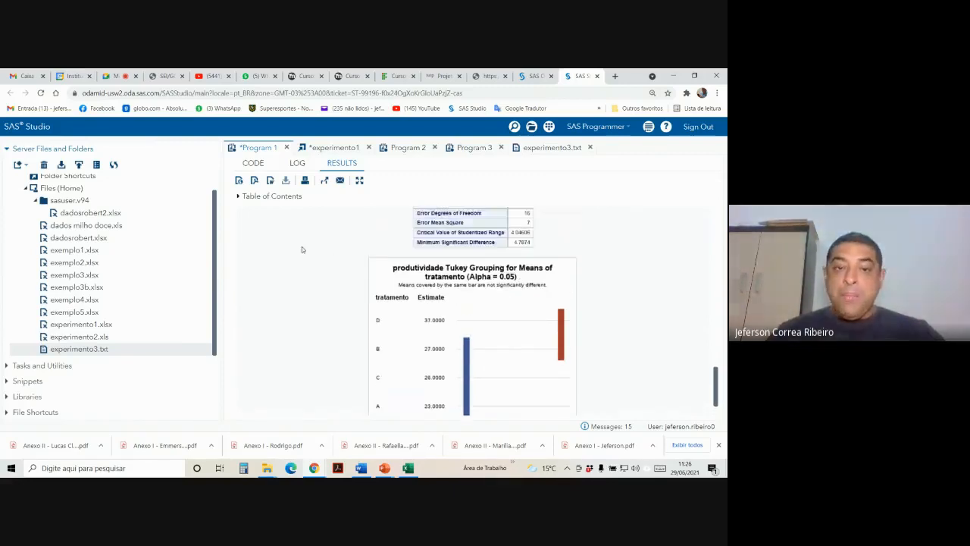
# Step: Return to the code of Program 1 and add "alpha 0.01" after the tukey option in the means statement
pyautogui.click(254, 164)
pyautogui.click(378, 376)
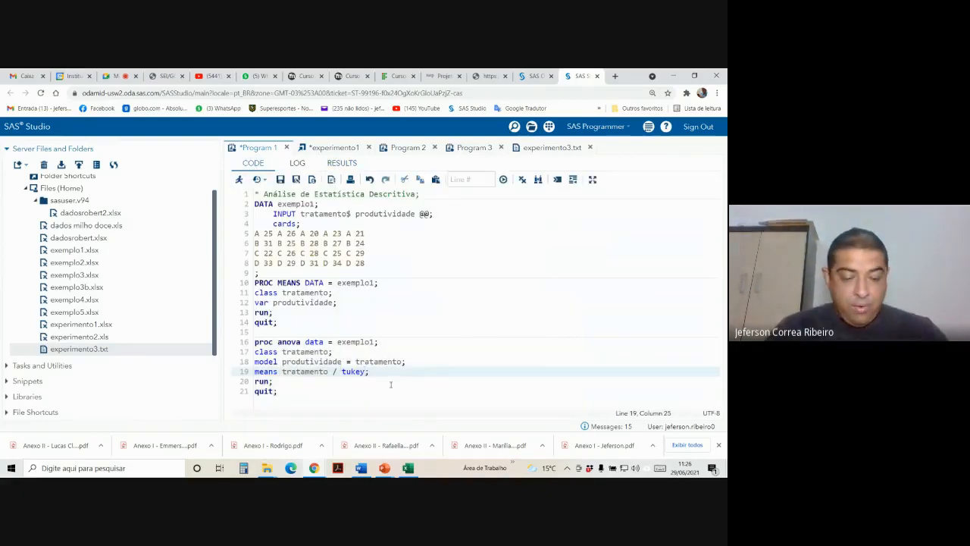
pyautogui.write('al')
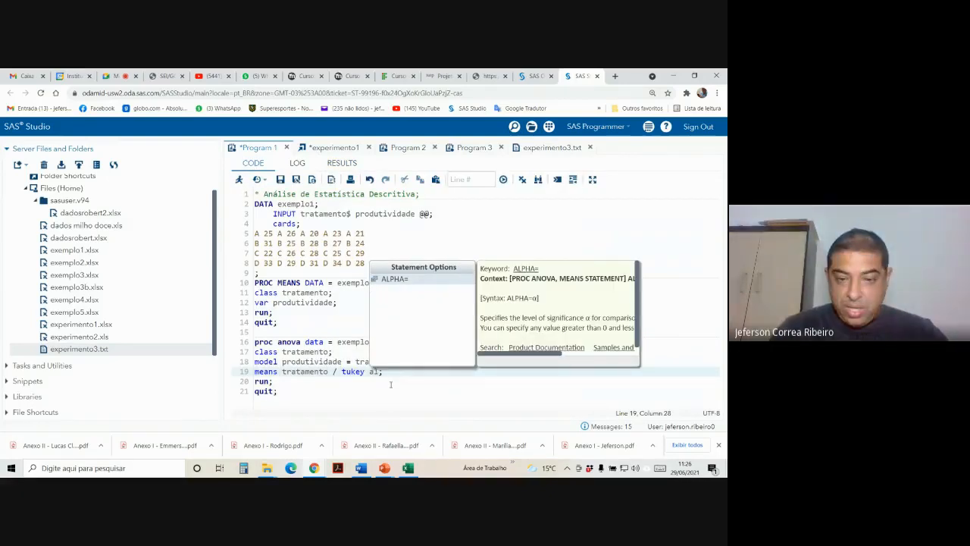
pyautogui.write('pha')
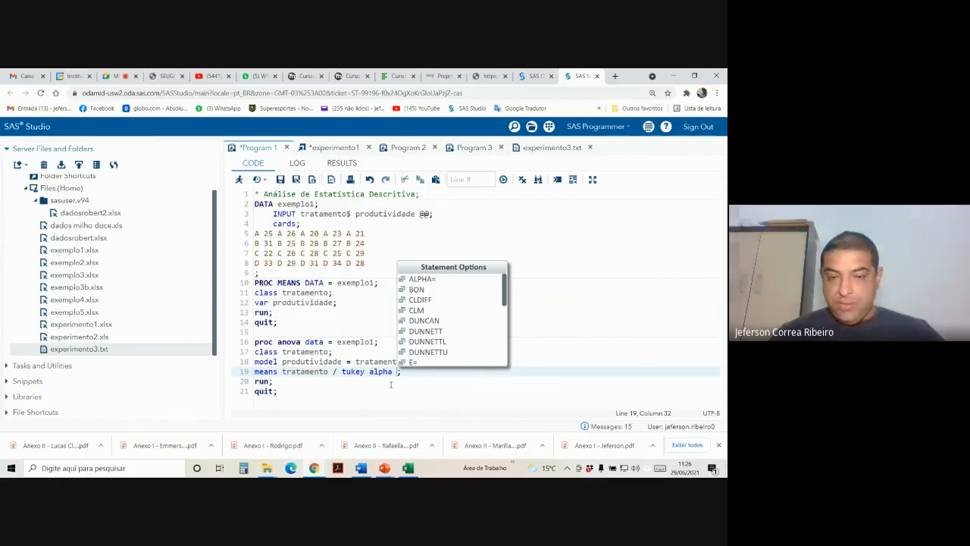
pyautogui.write('0.')
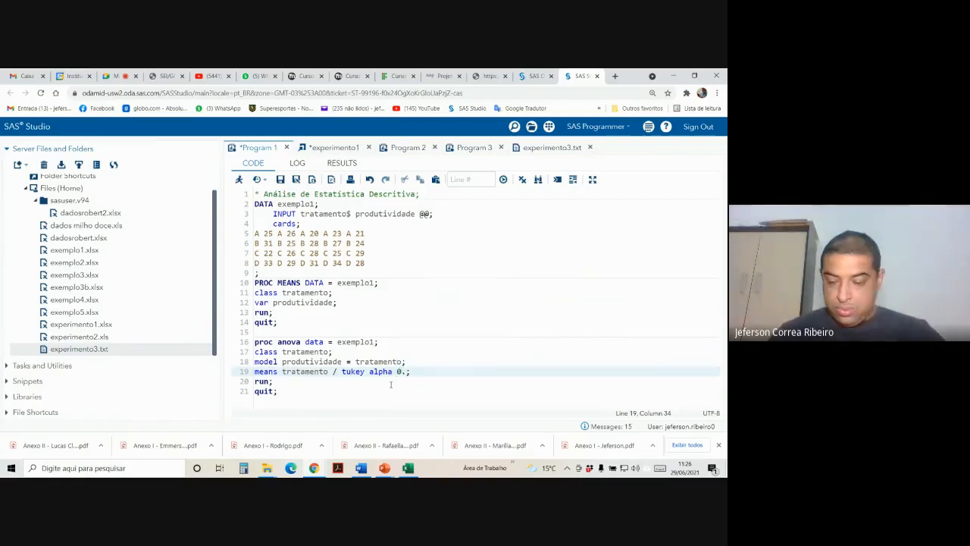
pyautogui.write('01')
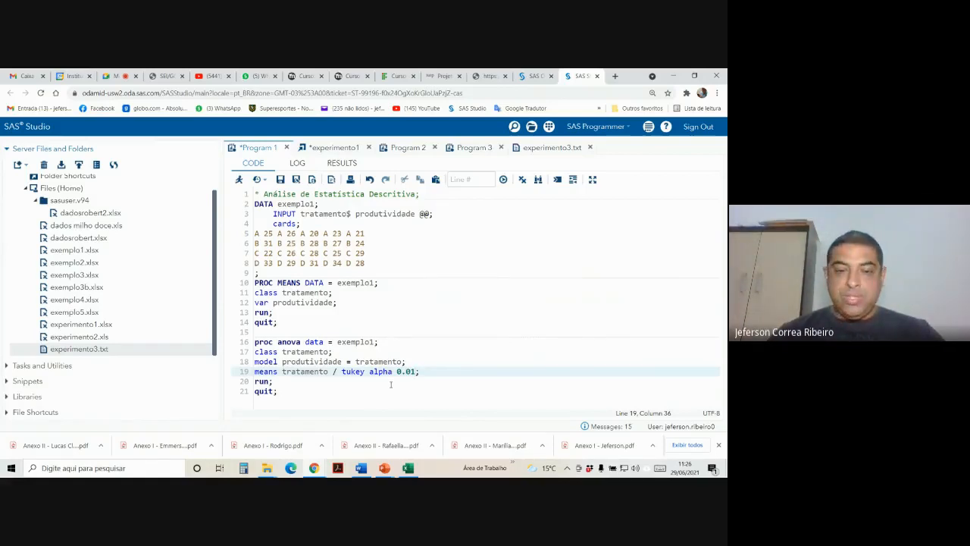
# Step: Run the whole of Program 1 with the alpha option, look through the ANOVA results and check the log
pyautogui.click(307, 392)
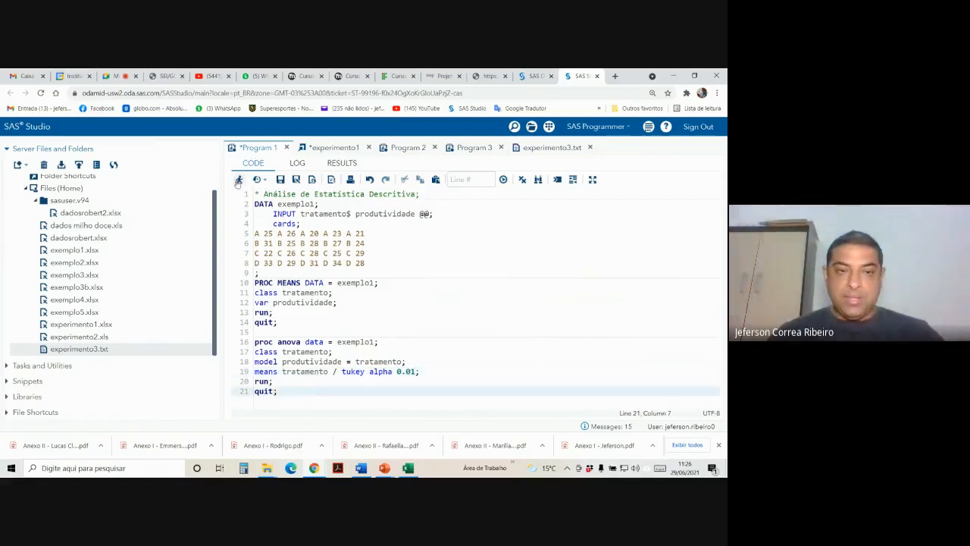
pyautogui.click(238, 179)
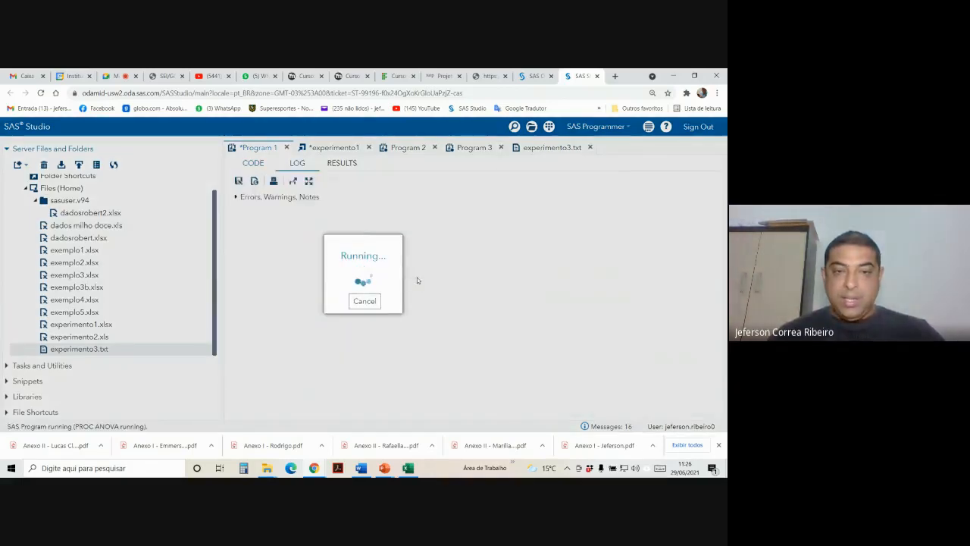
pyautogui.scroll(-10, 436, 281)
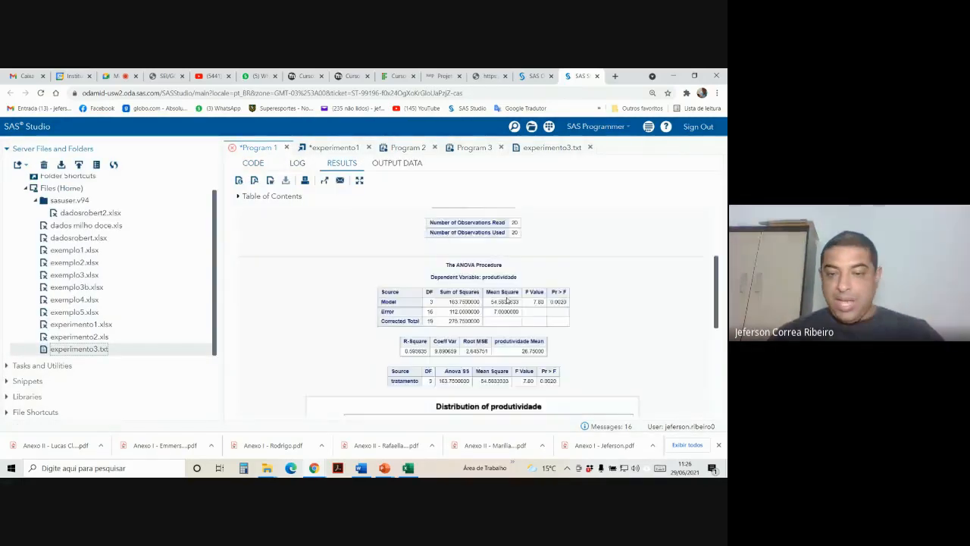
pyautogui.scroll(8, 607, 304)
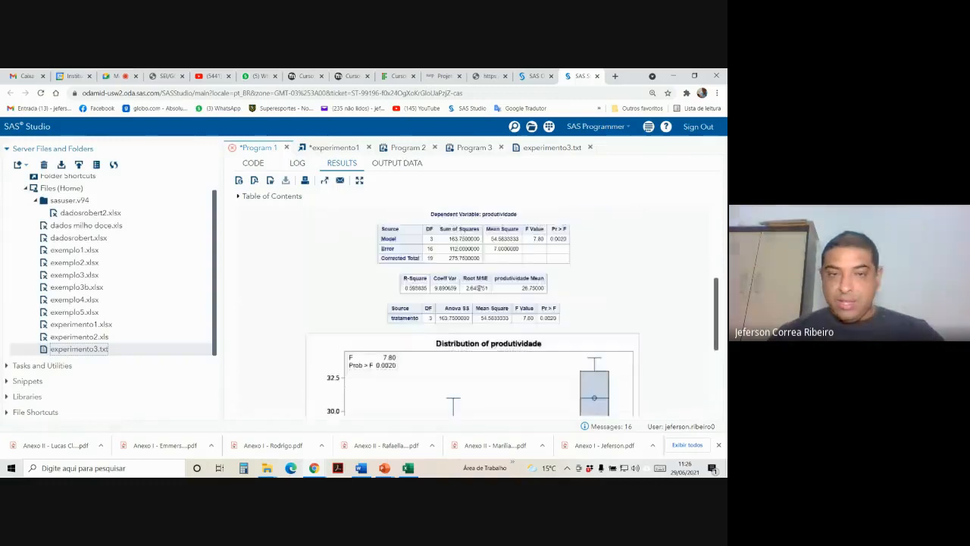
pyautogui.click(297, 164)
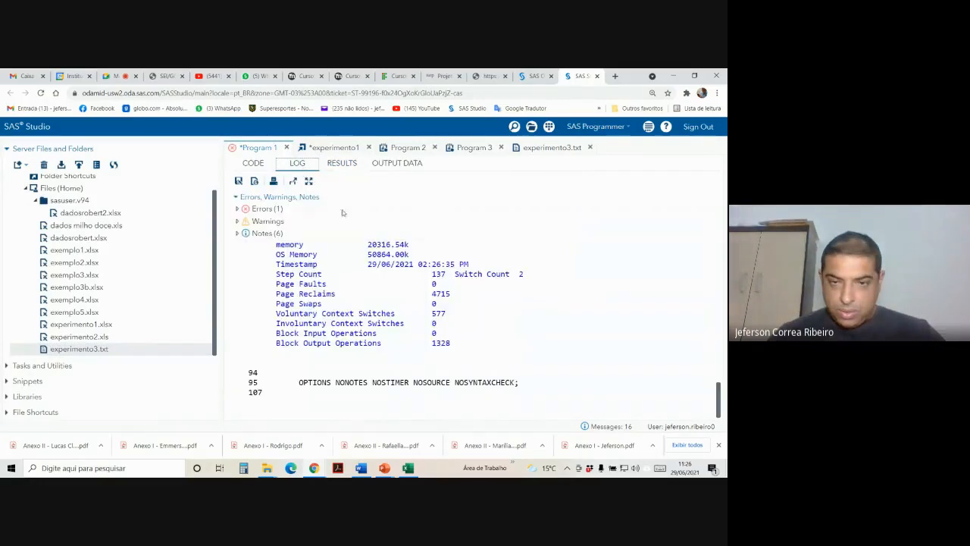
pyautogui.scroll(1, 341, 212)
# Step: In the means statement of Program 1, replace the decimal point of the alpha value with a comma, giving 0,01
pyautogui.click(252, 163)
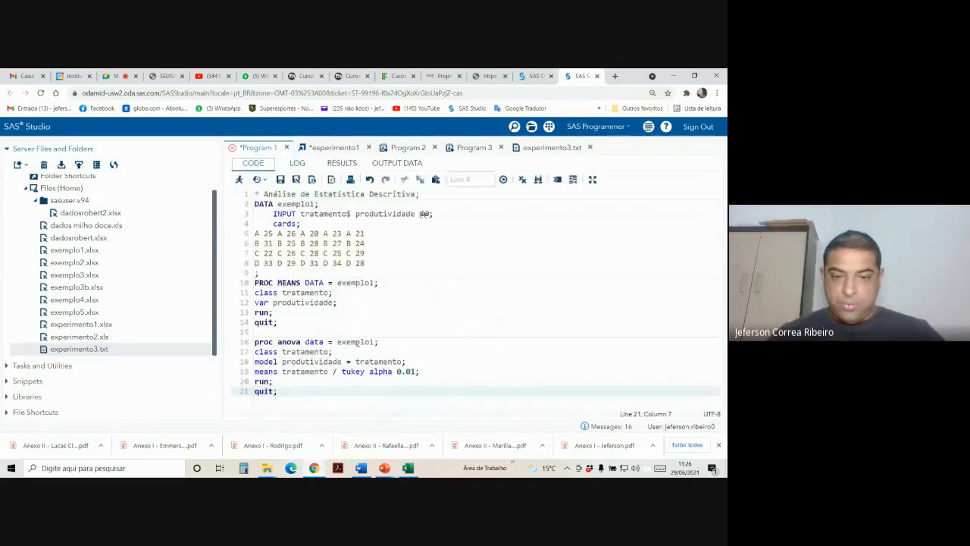
pyautogui.click(408, 371)
pyautogui.press('BackSpace')
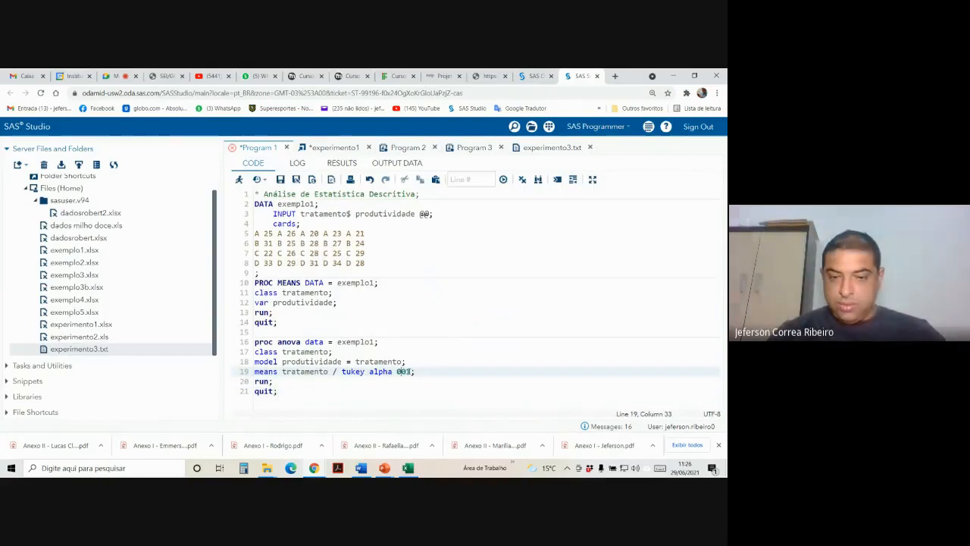
pyautogui.write(',')
pyautogui.click(328, 390)
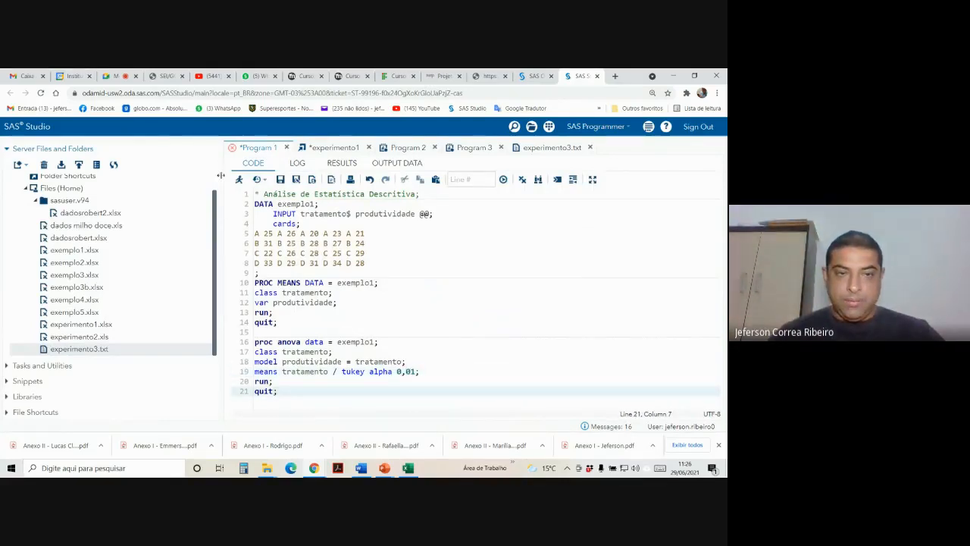
# Step: Rerun Program 1 with the comma in the alpha value and read the log around the means statement for errors
pyautogui.click(502, 179)
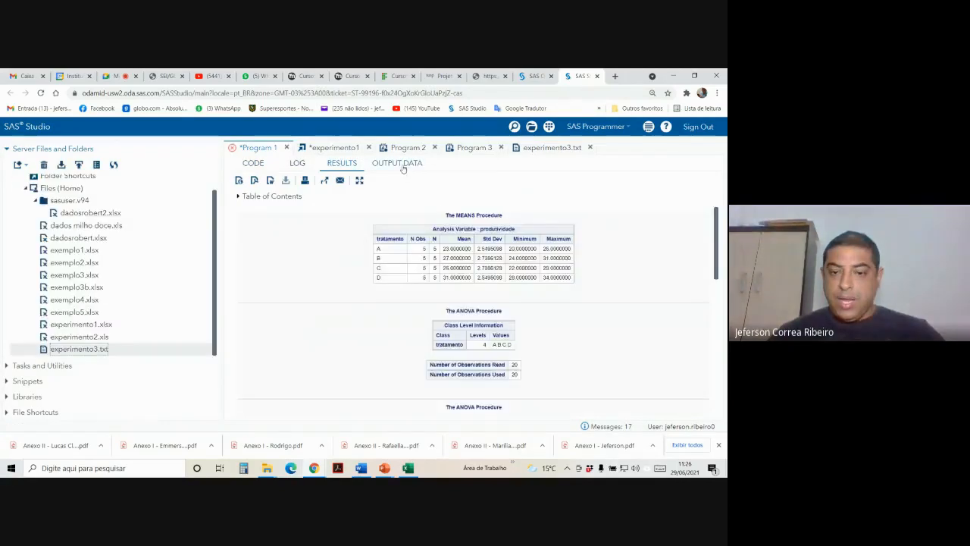
pyautogui.scroll(-15, 516, 335)
pyautogui.scroll(15, 523, 334)
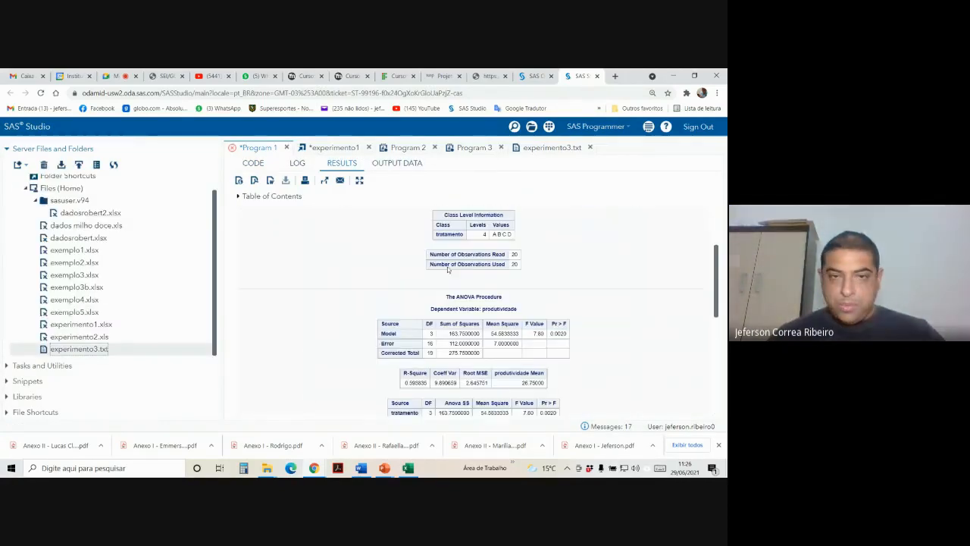
pyautogui.click(297, 164)
pyautogui.scroll(3, 404, 324)
pyautogui.scroll(4, 404, 324)
pyautogui.scroll(-2, 450, 348)
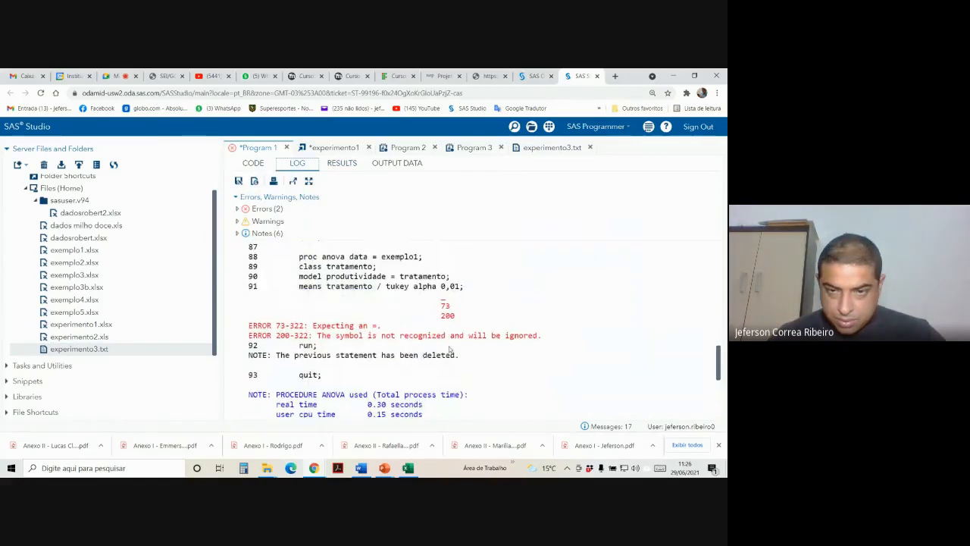
# Step: Correct the means statement in the code of Program 1 to "means tratamento / tukey alpha = 0.01;"
pyautogui.click(253, 163)
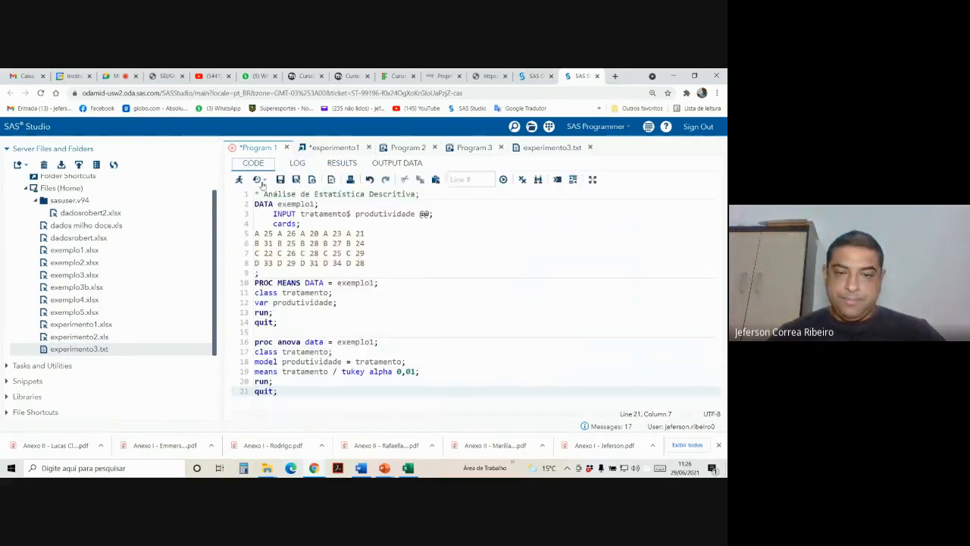
pyautogui.click(406, 371)
pyautogui.press('BackSpace')
pyautogui.write('.')
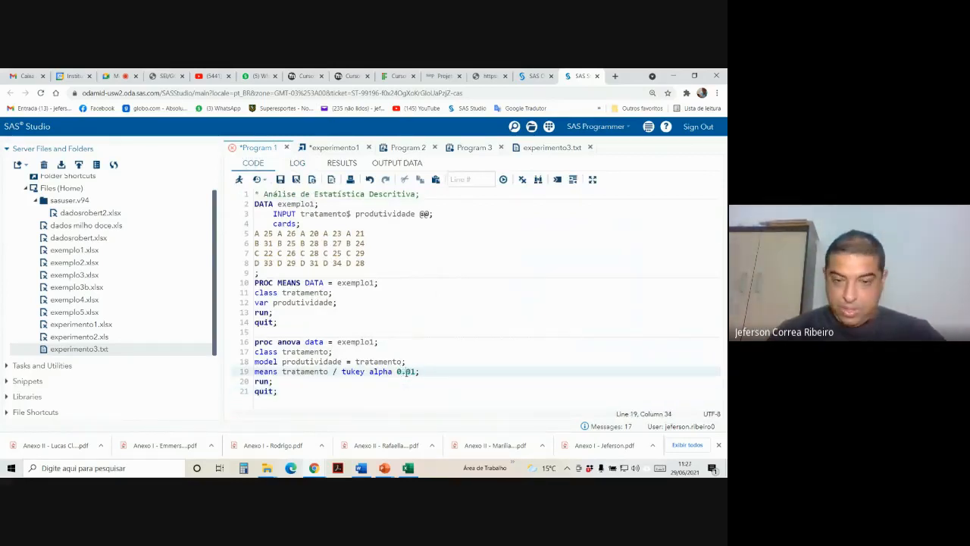
pyautogui.write('=')
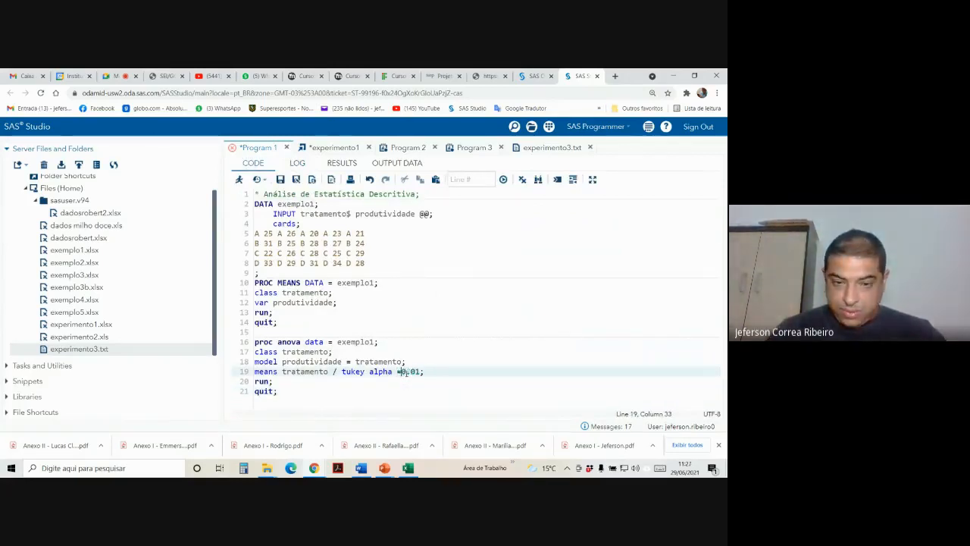
pyautogui.click(280, 391)
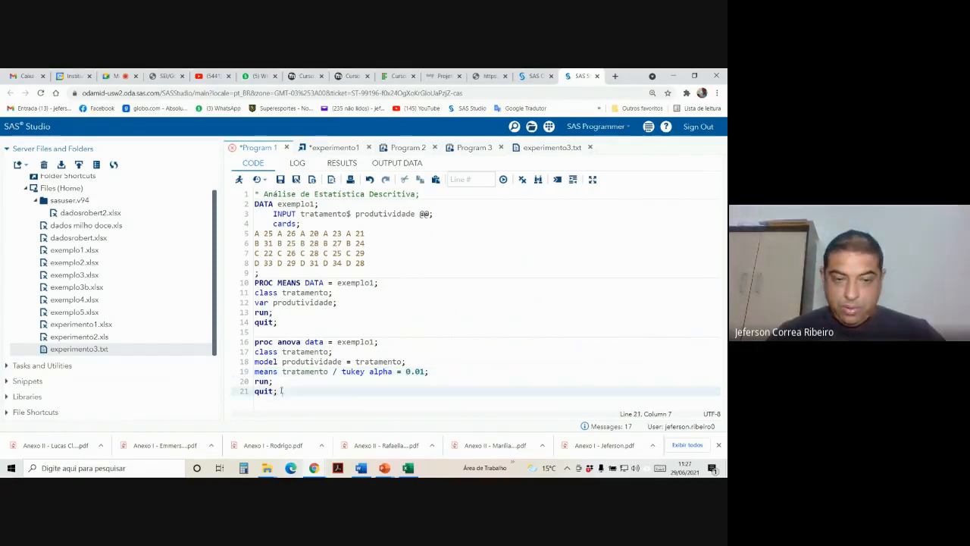
# Step: Run the corrected Program 1 and examine the Tukey grouping chart for the tratamento means at alpha 0.01
pyautogui.click(239, 180)
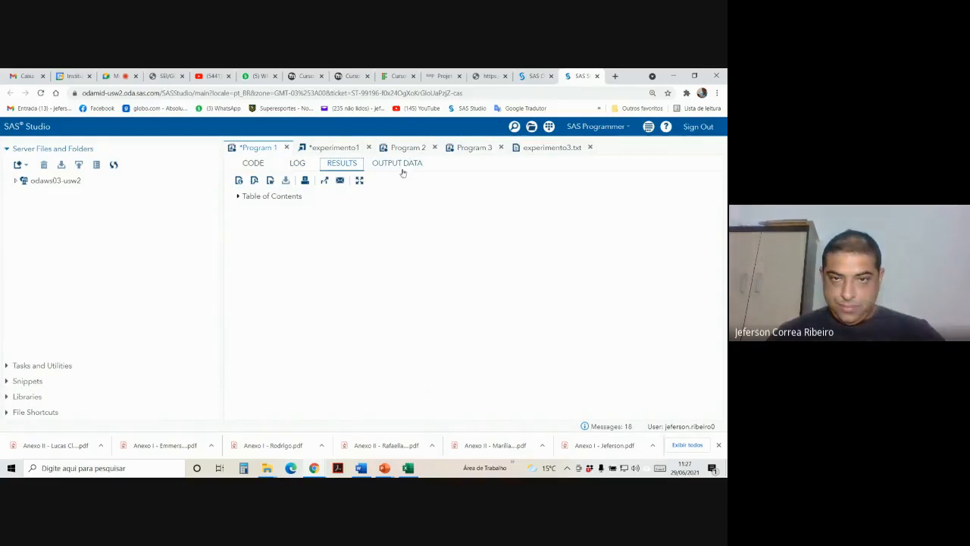
pyautogui.scroll(-5, 510, 289)
pyautogui.scroll(-10, 510, 288)
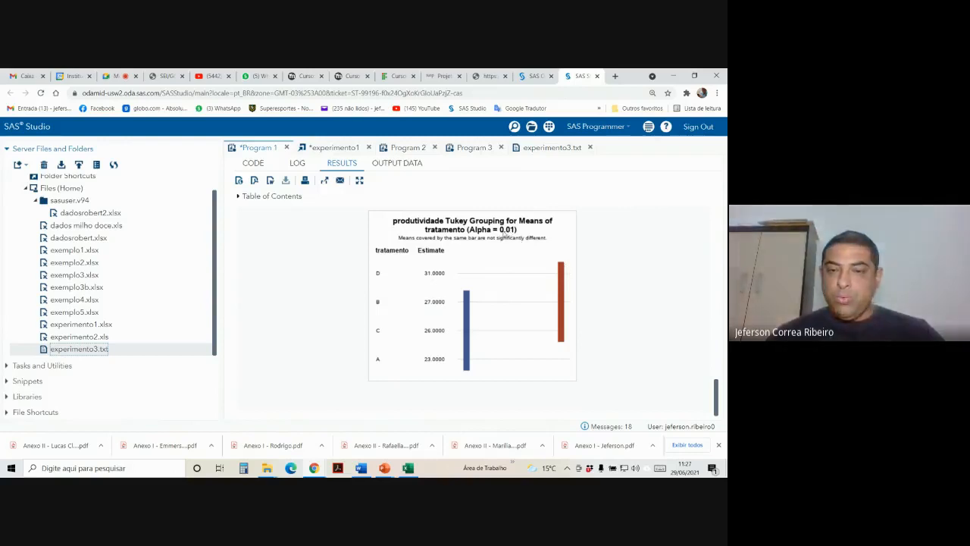
# Step: Change the alpha value in the Tukey means statement of Program 1's code to 0.10
pyautogui.click(258, 165)
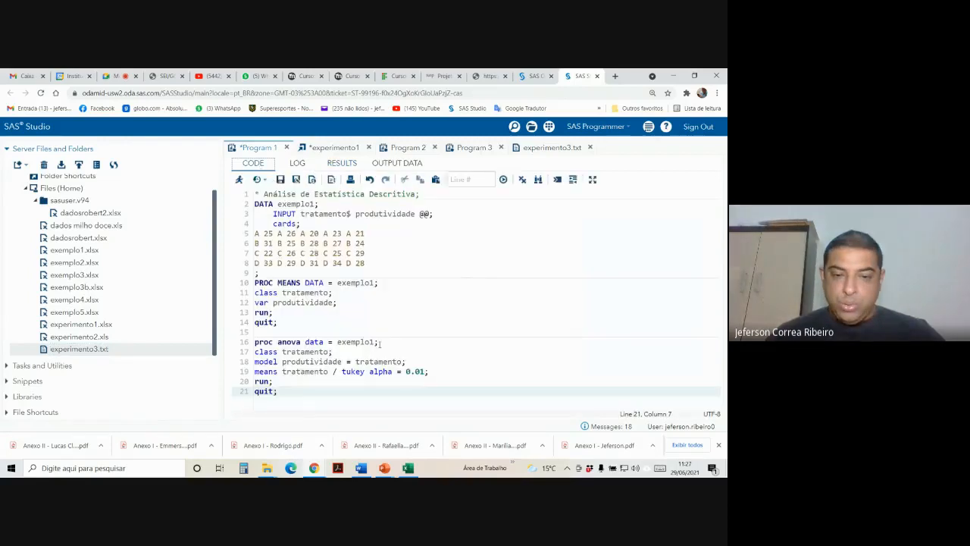
pyautogui.click(422, 371)
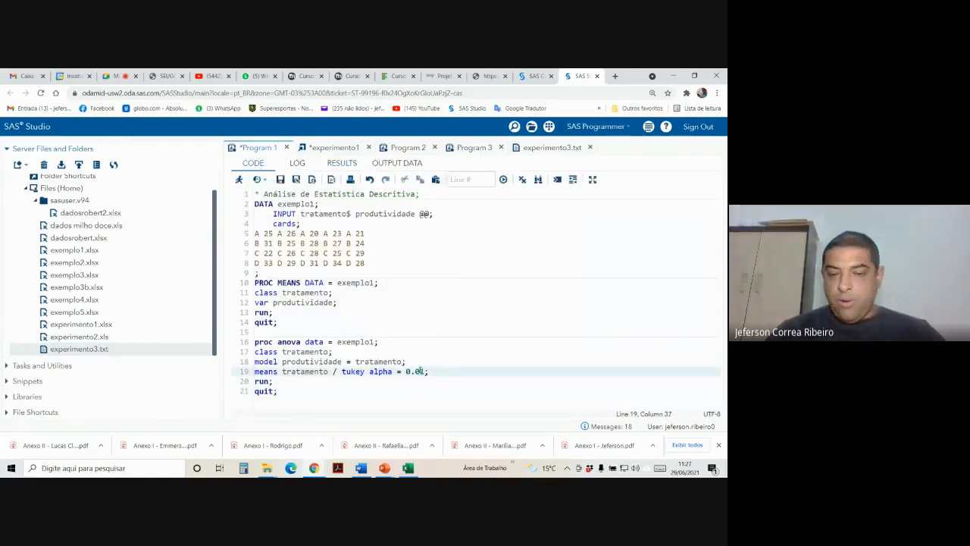
pyautogui.press('BackSpace')
pyautogui.press('Down')
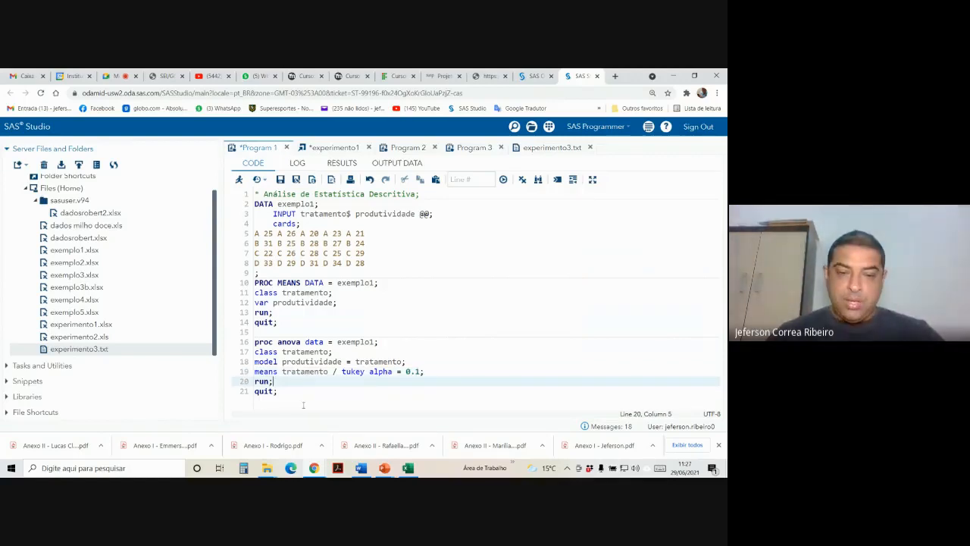
pyautogui.click(419, 371)
pyautogui.write('0')
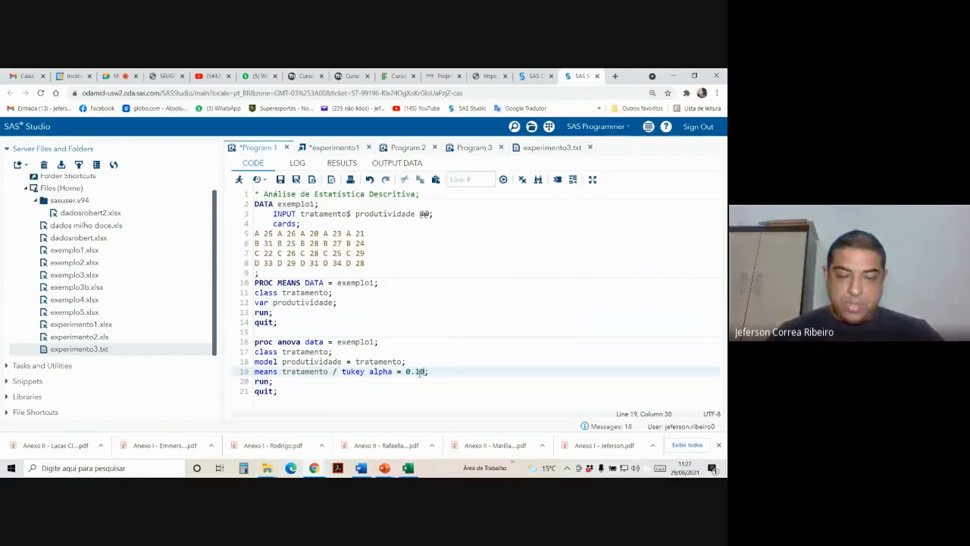
pyautogui.click(321, 395)
# Step: Run Program 1 and examine the Tukey test table and grouping chart for the tratamento means at alpha 0.10
pyautogui.click(237, 180)
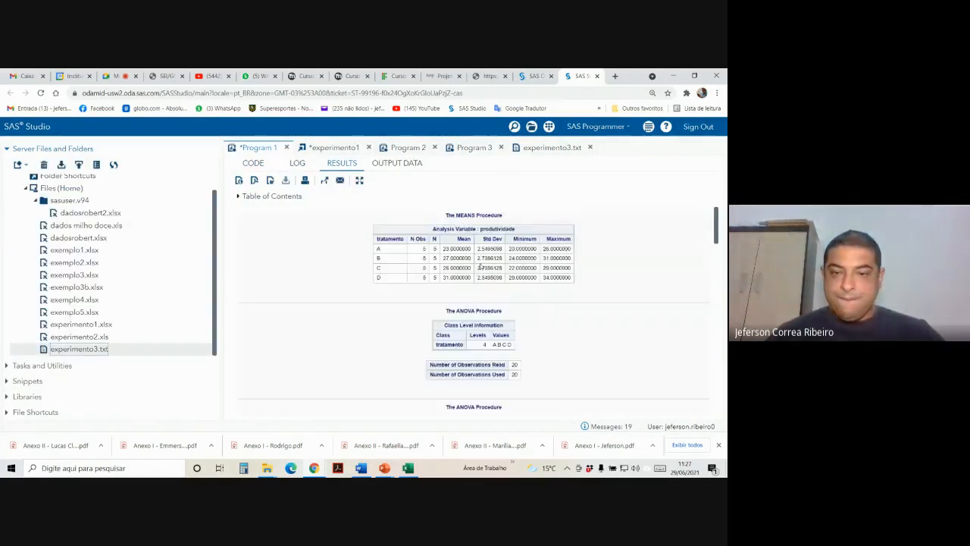
pyautogui.scroll(-8, 531, 296)
pyautogui.scroll(-6, 538, 288)
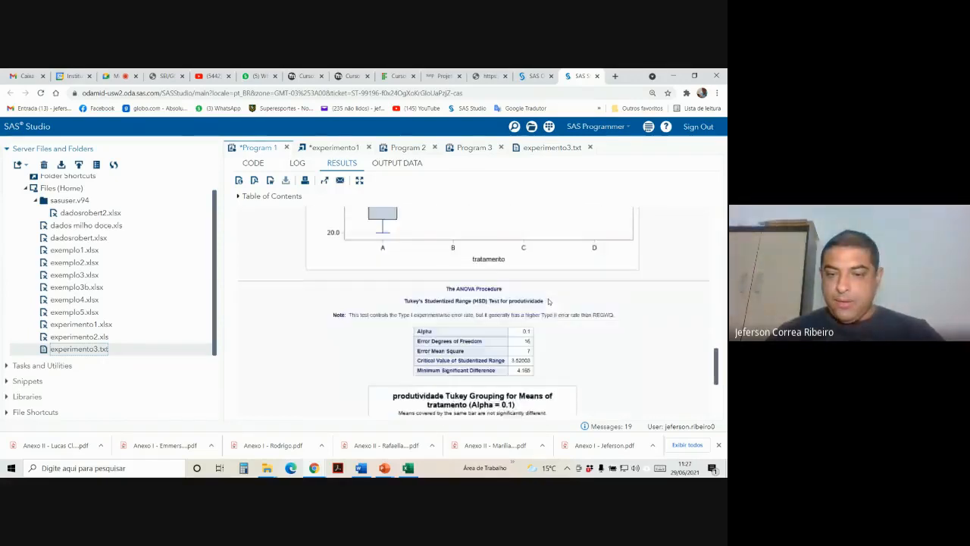
pyautogui.scroll(1, 526, 247)
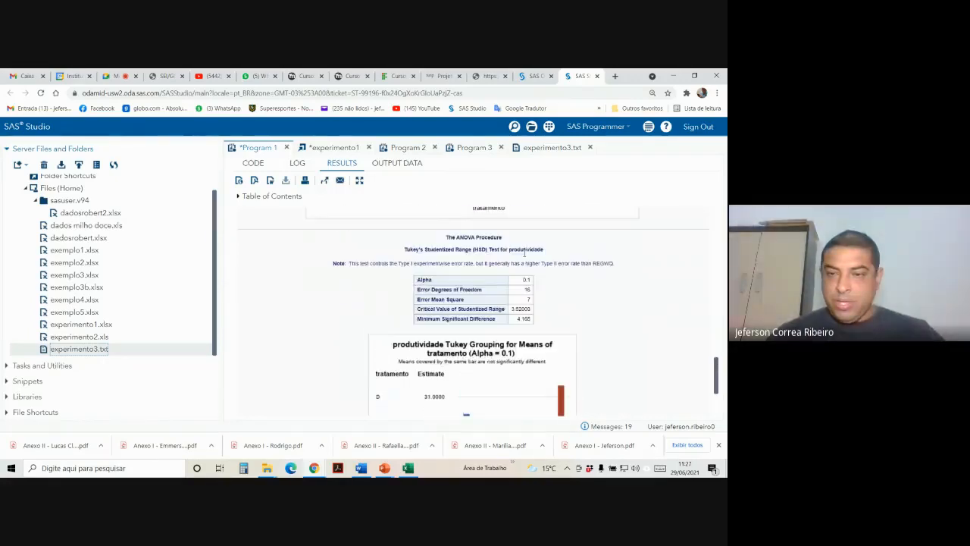
pyautogui.scroll(-3, 518, 358)
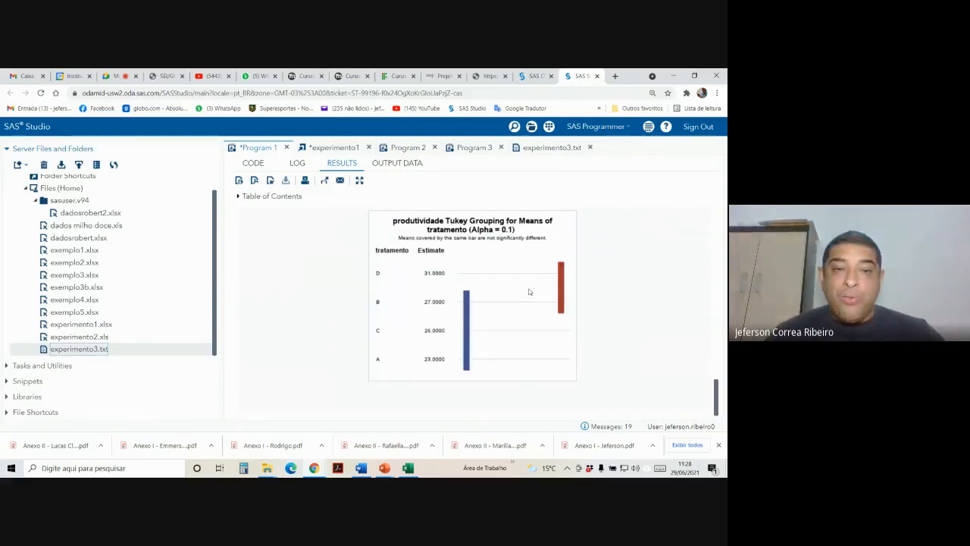
# Step: Remove the alpha option from the means statement in the code of Program 1, leaving "means tratamento / tukey;"
pyautogui.click(245, 166)
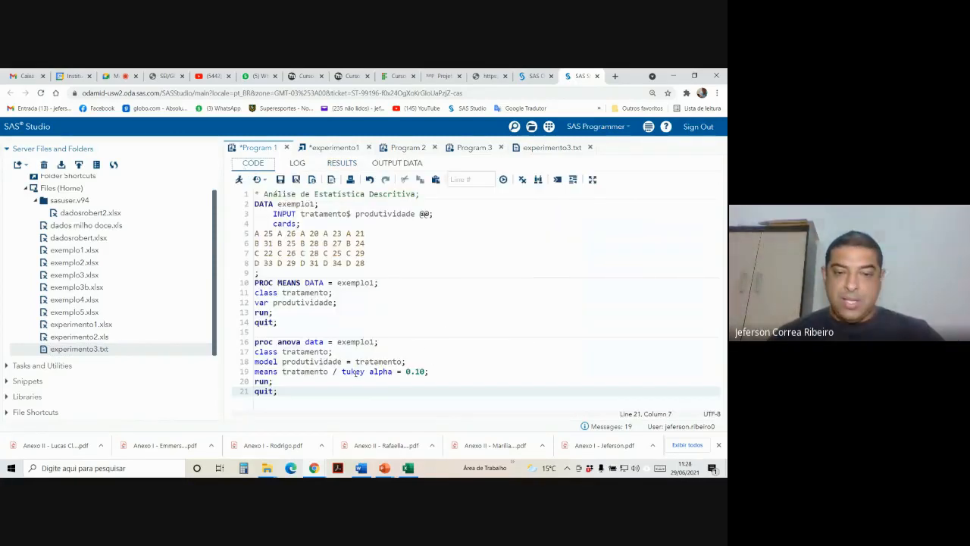
pyautogui.moveTo(426, 372); pyautogui.dragTo(415, 373)
pyautogui.click(423, 368)
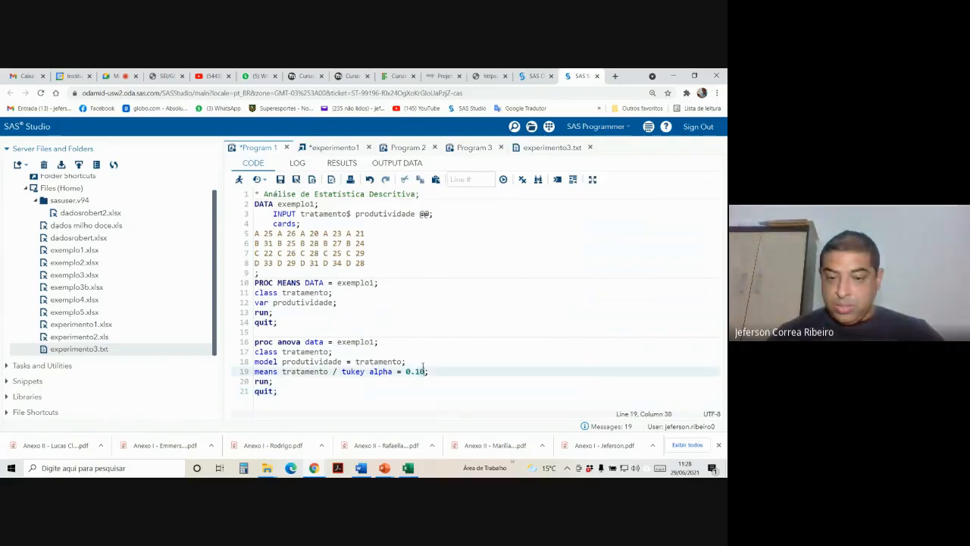
pyautogui.press('BackSpace')
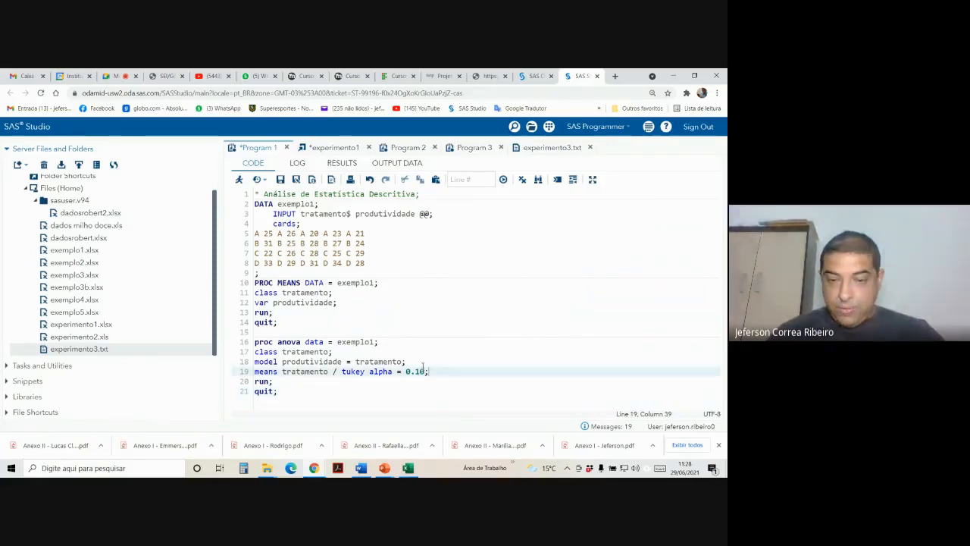
pyautogui.press('BackSpace')
pyautogui.press('BackSpace')
pyautogui.press('BackSpace')
pyautogui.press('BackSpace')
pyautogui.press('BackSpace')
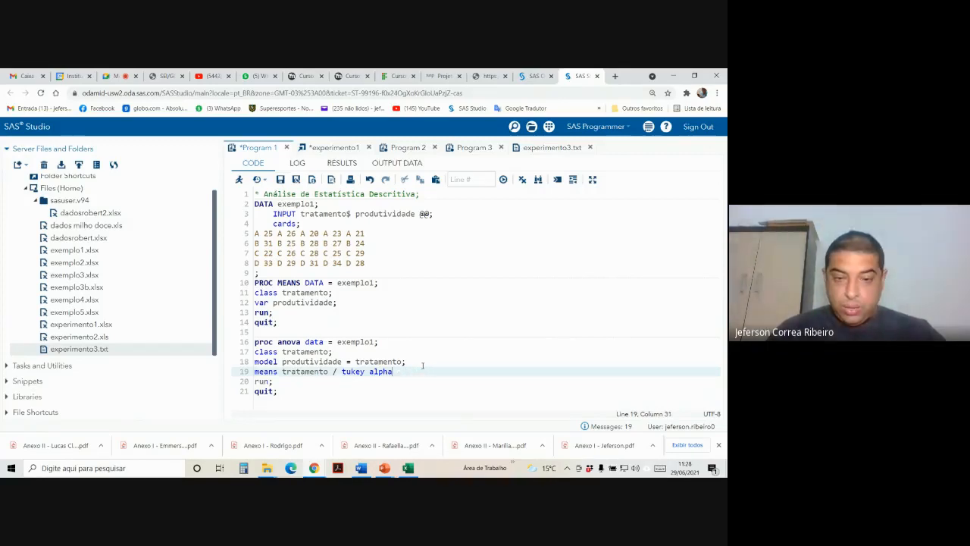
pyautogui.press('BackSpace')
pyautogui.press('BackSpace')
pyautogui.press('BackSpace')
pyautogui.press('BackSpace')
pyautogui.press('BackSpace')
pyautogui.press('BackSpace')
pyautogui.write(';')
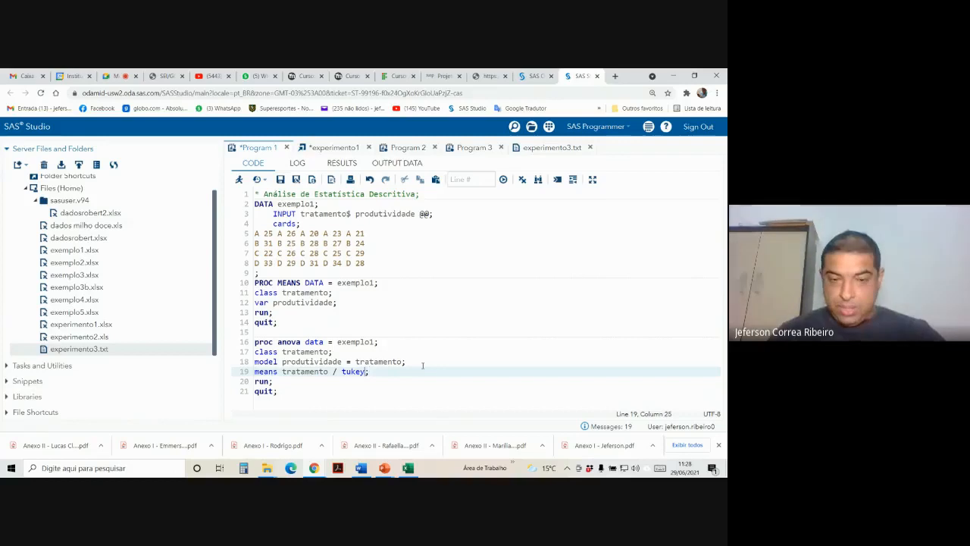
# Step: Add the option "alpha = 0.05" after tukey in the means statement, using a decimal point
pyautogui.write(' a')
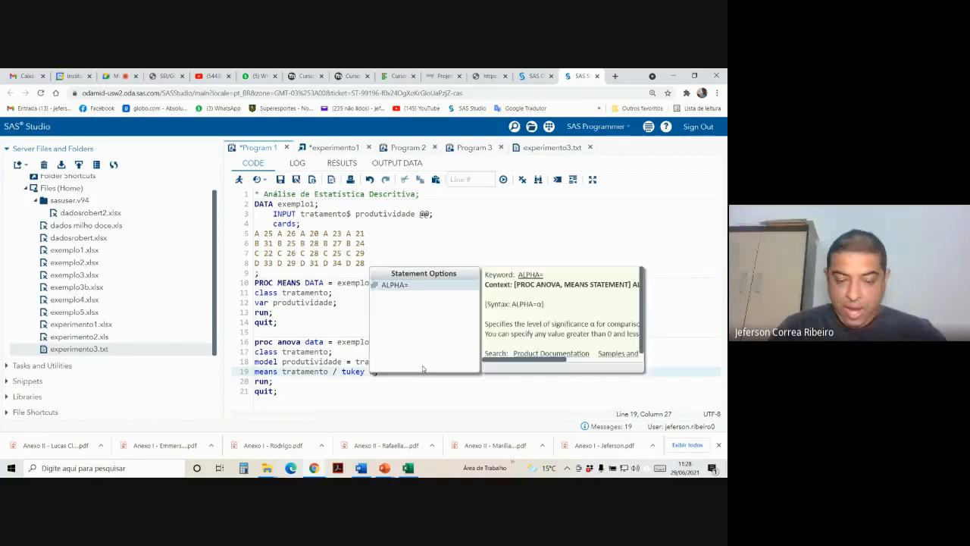
pyautogui.write('lpha ')
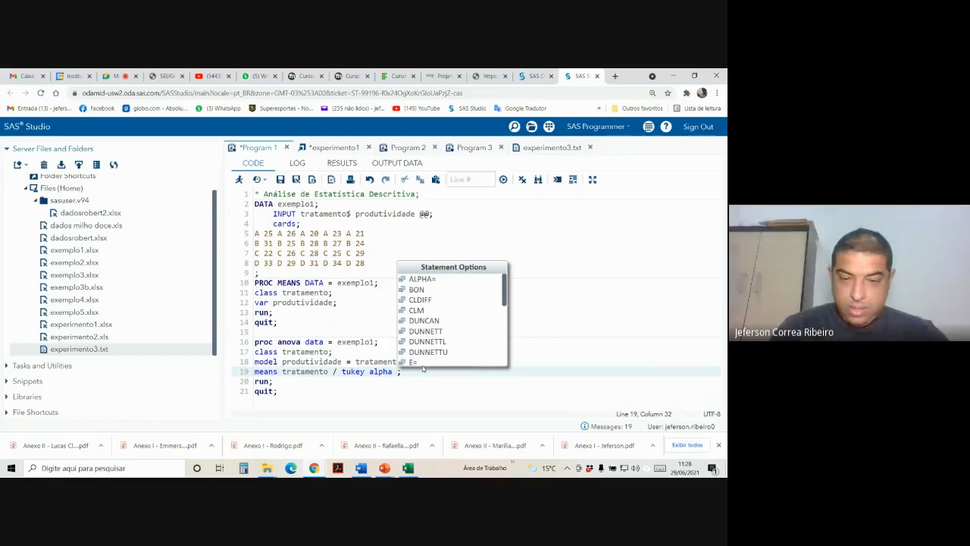
pyautogui.write('= 0,05')
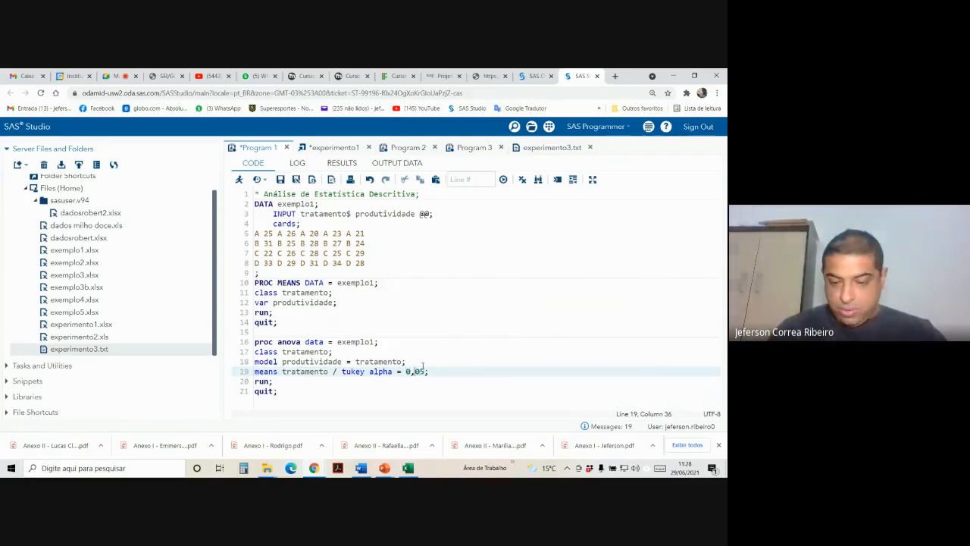
pyautogui.press('BackSpace')
pyautogui.write('.')
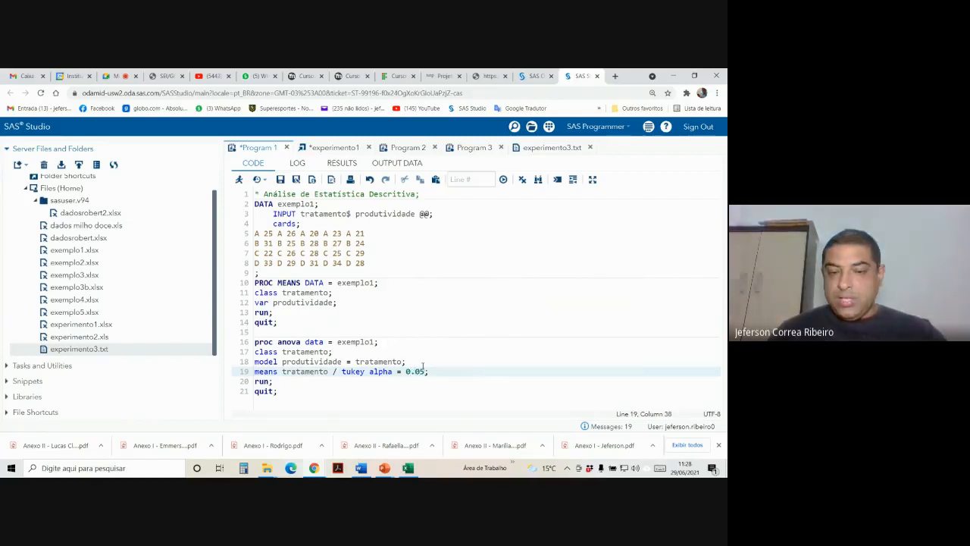
# Step: Duplicate the Tukey means statement on the line below and change the copy to "means tratamento / duncan alpha = 0.05;"
pyautogui.moveTo(429, 371); pyautogui.dragTo(255, 372)
pyautogui.hotkey('ctrl', 'c')
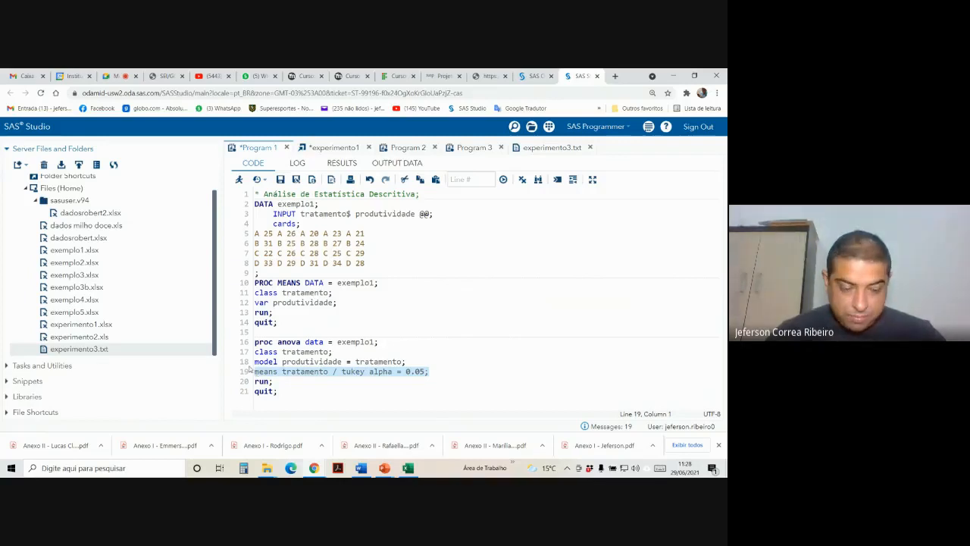
pyautogui.click(432, 372)
pyautogui.press('Return')
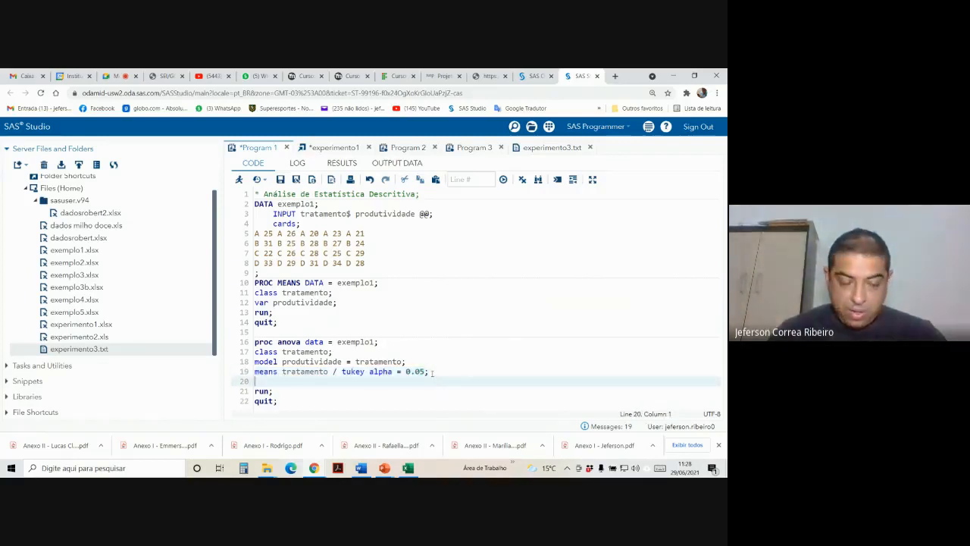
pyautogui.hotkey('ctrl', 'v')
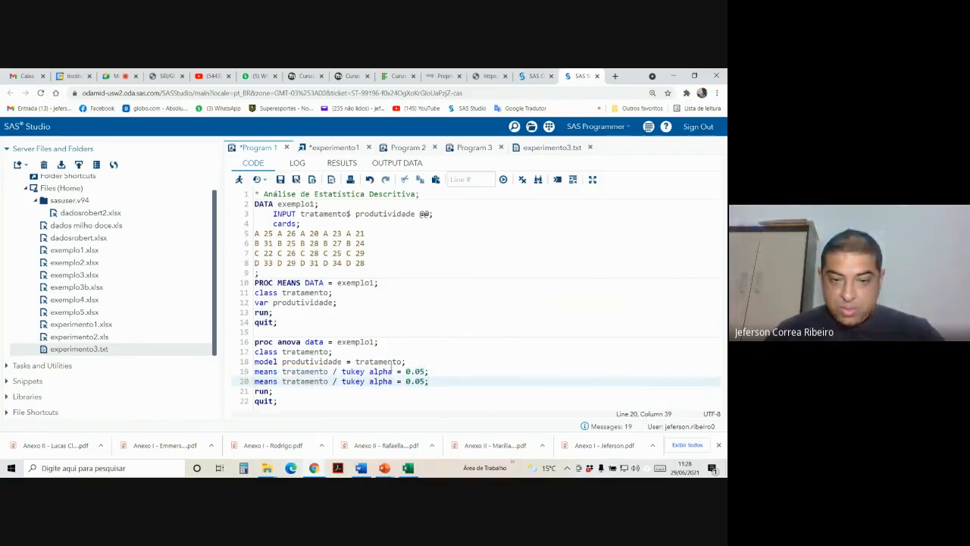
pyautogui.doubleClick(361, 380)
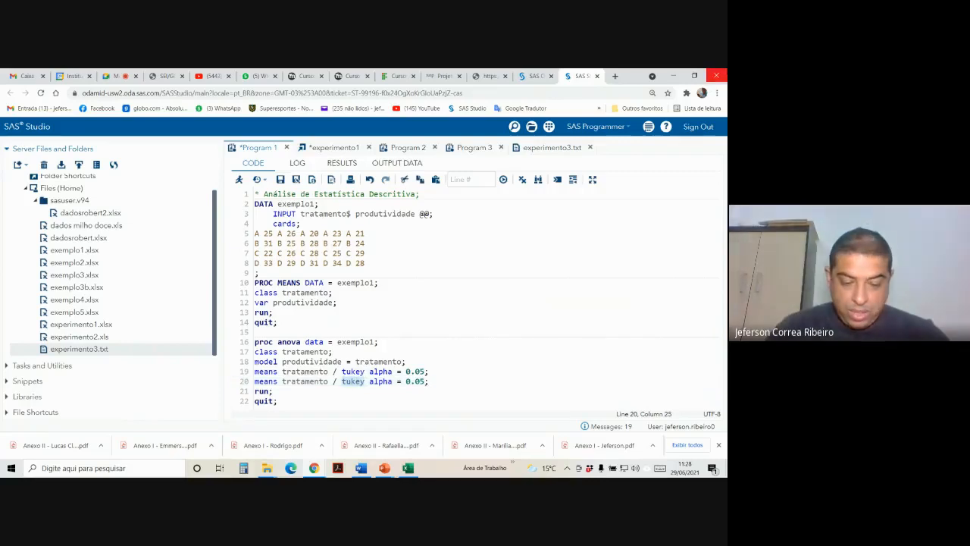
pyautogui.write('dunca')
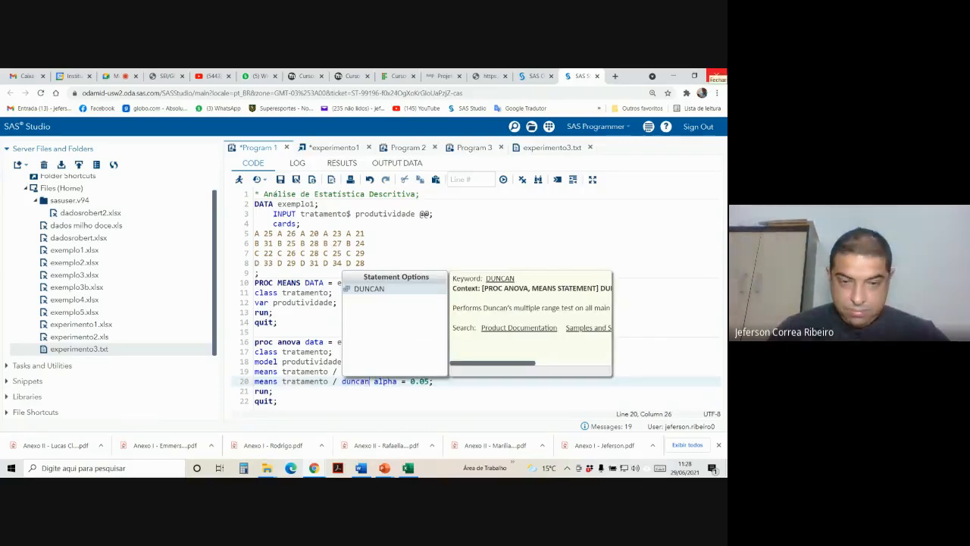
pyautogui.write('n')
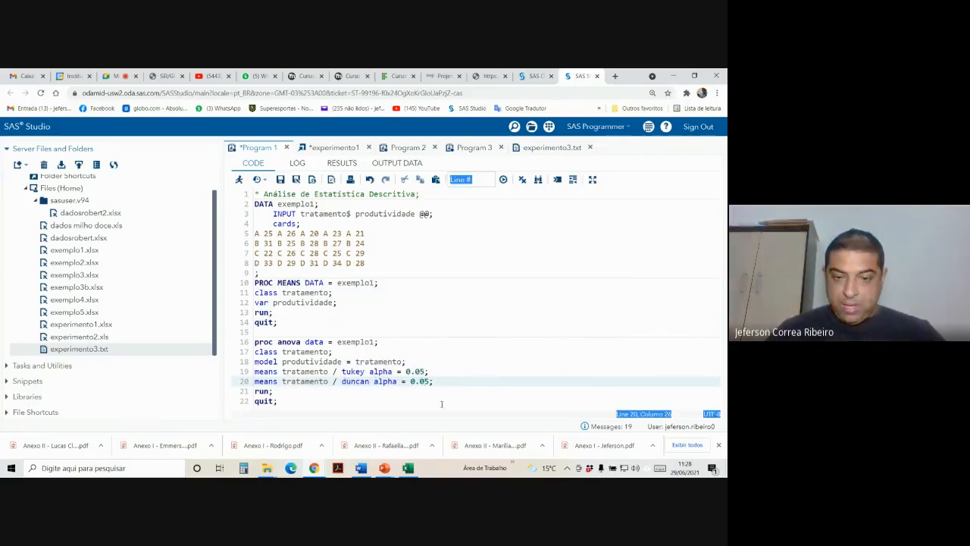
# Step: Duplicate the Duncan means statement on a new line and change the copy's test to scheffe, keeping alpha = 0.05
pyautogui.moveTo(434, 381); pyautogui.dragTo(256, 381)
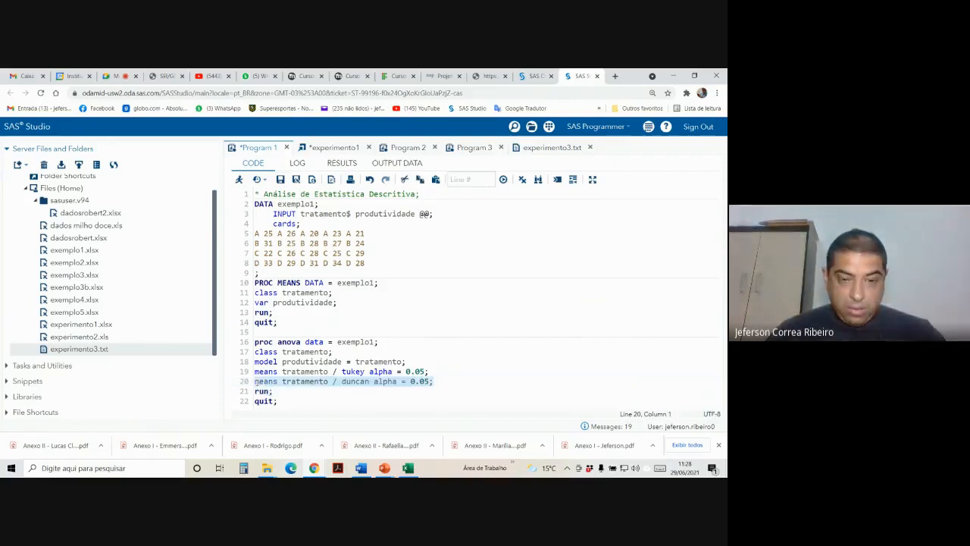
pyautogui.hotkey('ctrl', 'c')
pyautogui.click(437, 382)
pyautogui.press('Return')
pyautogui.hotkey('ctrl', 'v')
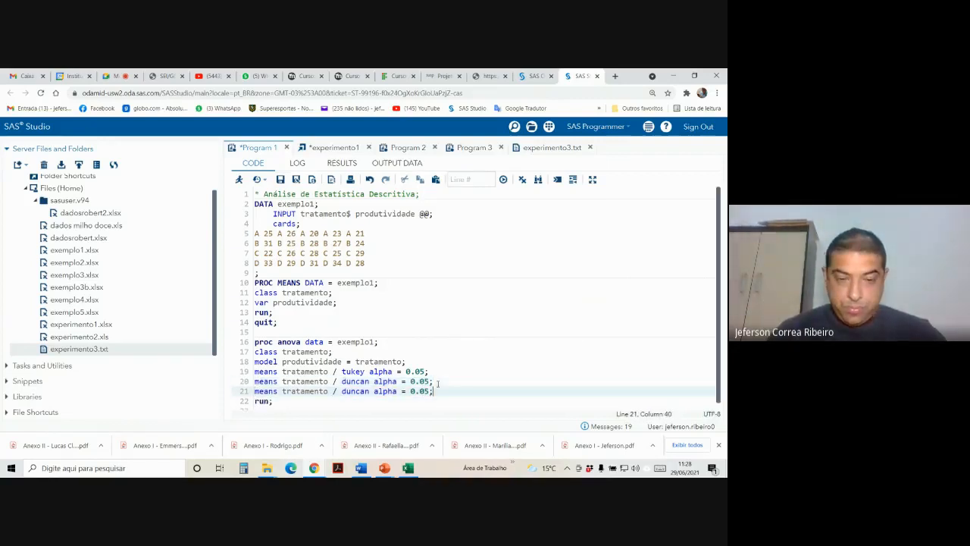
pyautogui.doubleClick(356, 391)
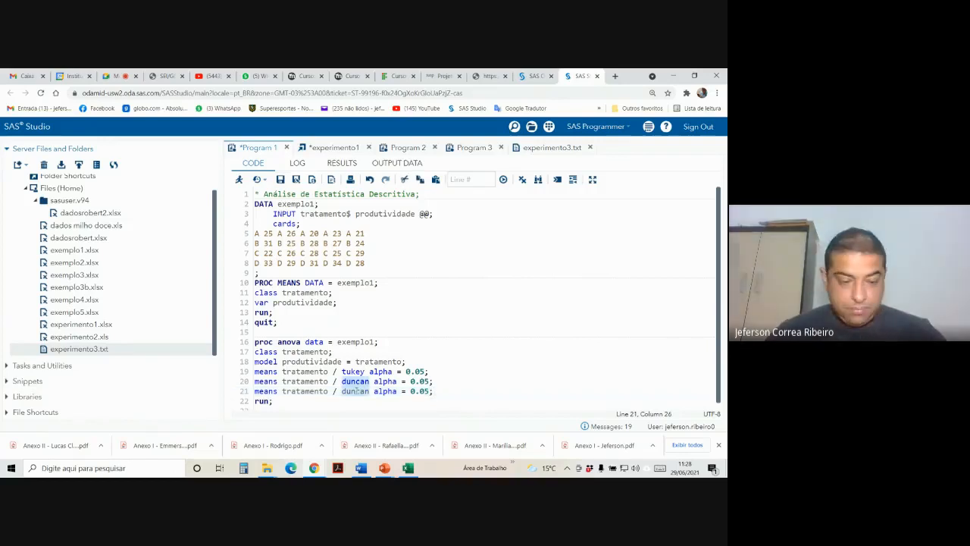
pyautogui.write('s')
pyautogui.write('cheff')
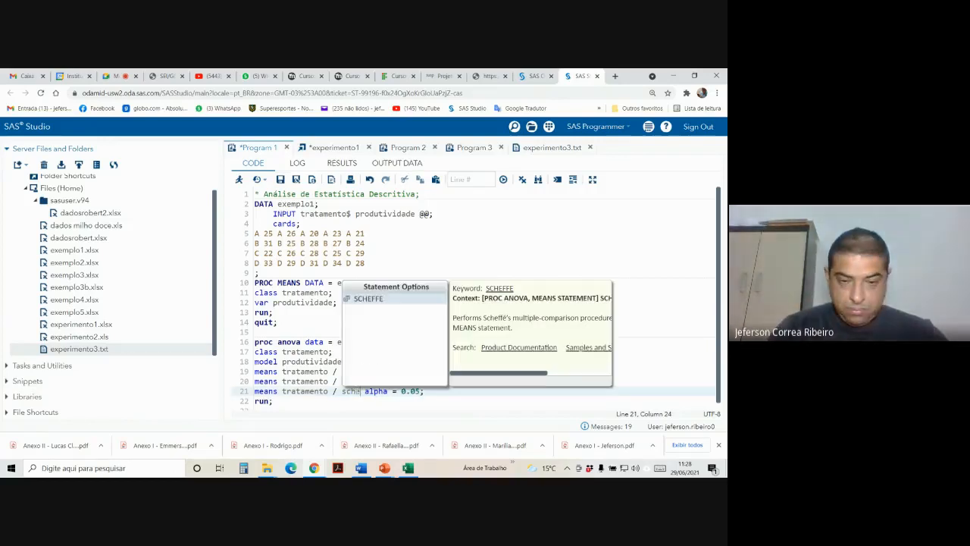
pyautogui.write('e')
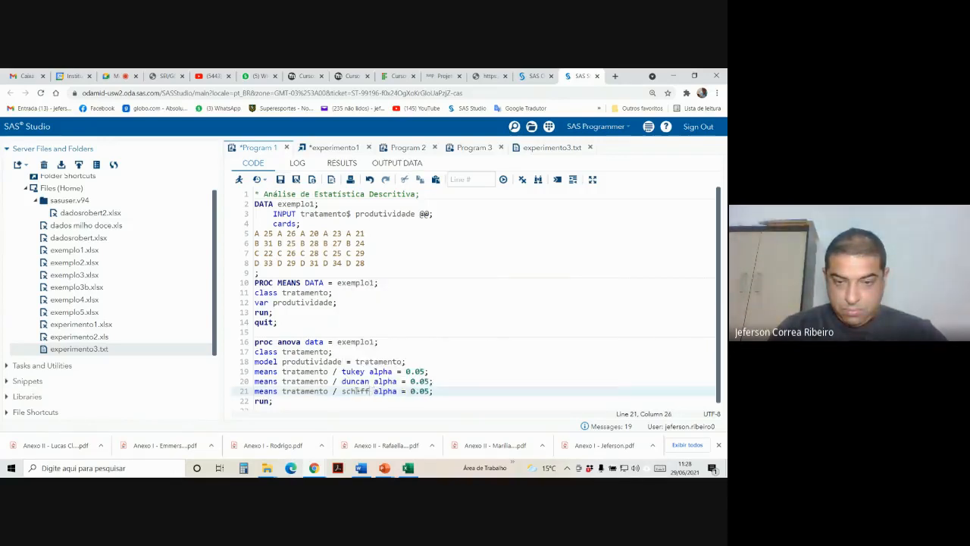
# Step: Below the Scheffe statement, paste another copy of the means statement and change its test to SNK with alpha = 0.05
pyautogui.click(441, 391)
pyautogui.press('Return')
pyautogui.hotkey('ctrl', 'v')
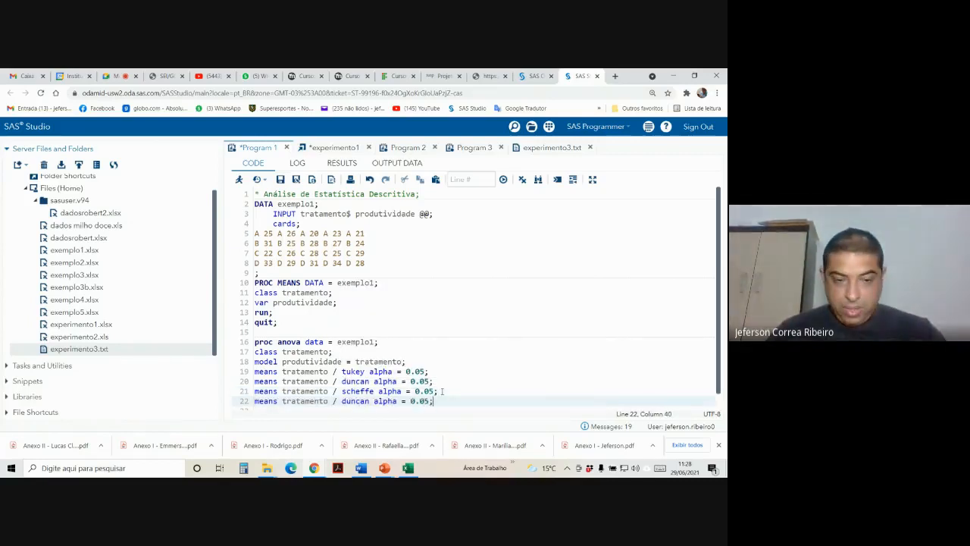
pyautogui.doubleClick(353, 401)
pyautogui.write('s')
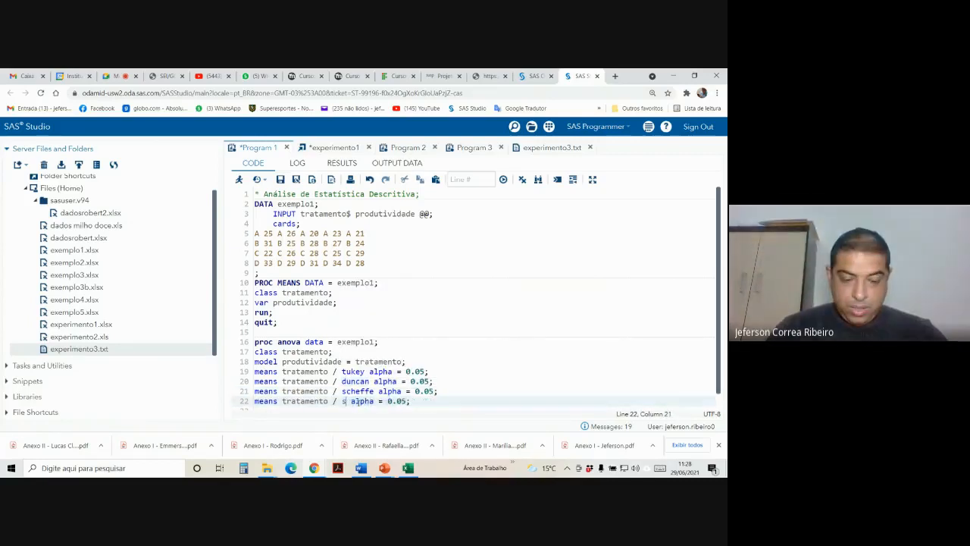
pyautogui.write('N')
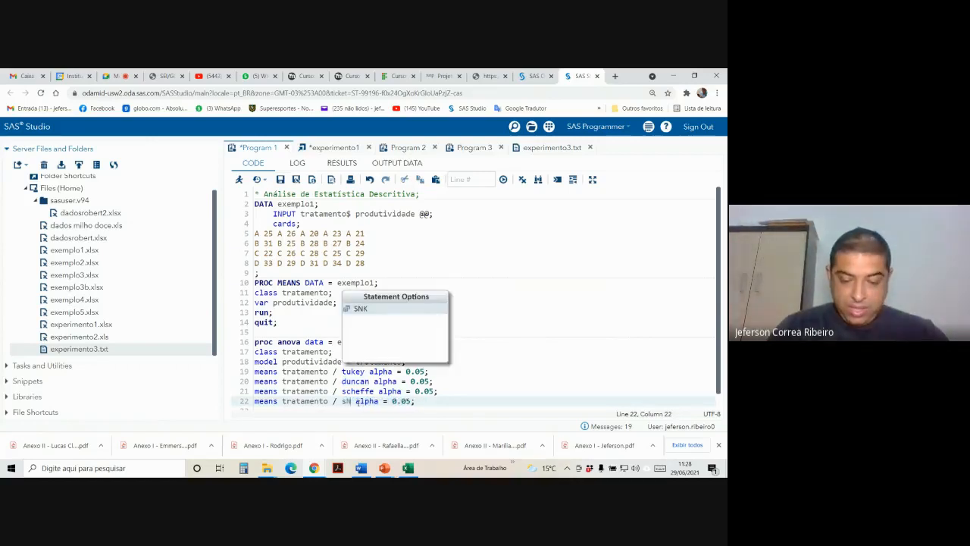
pyautogui.press('BackSpace')
pyautogui.press('BackSpace')
pyautogui.write('SN')
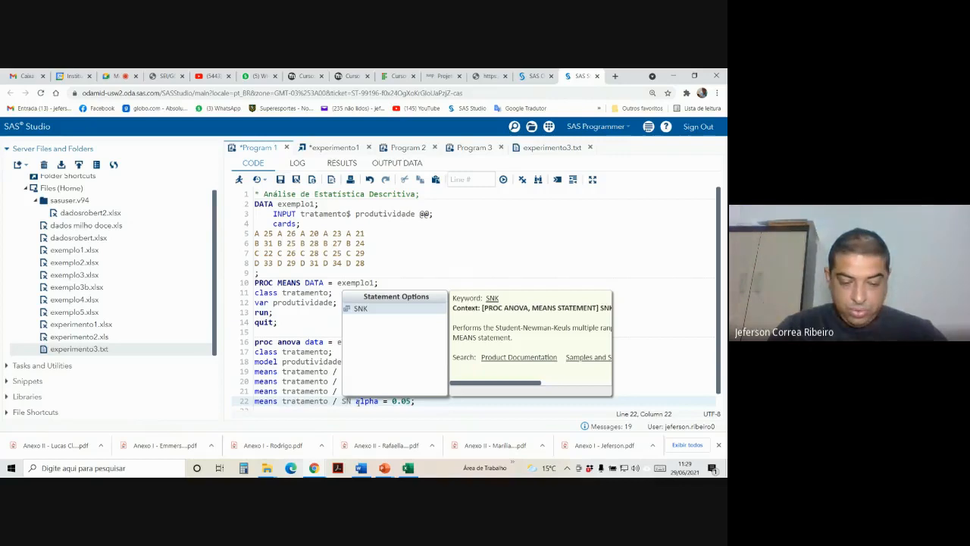
pyautogui.write('K')
pyautogui.click(439, 409)
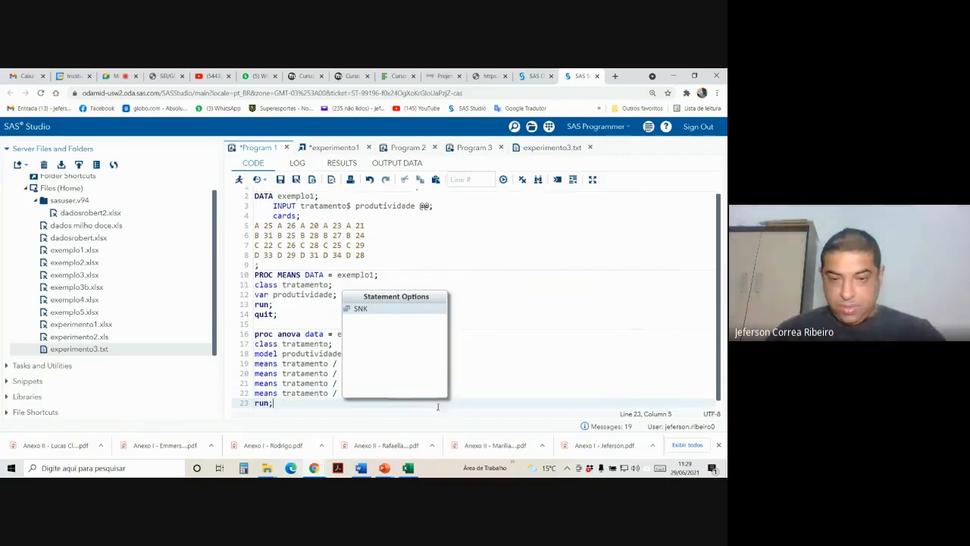
# Step: Paste the means statement on a new line below the SNK one and change its test to bon, keeping alpha = 0.05
pyautogui.click(423, 394)
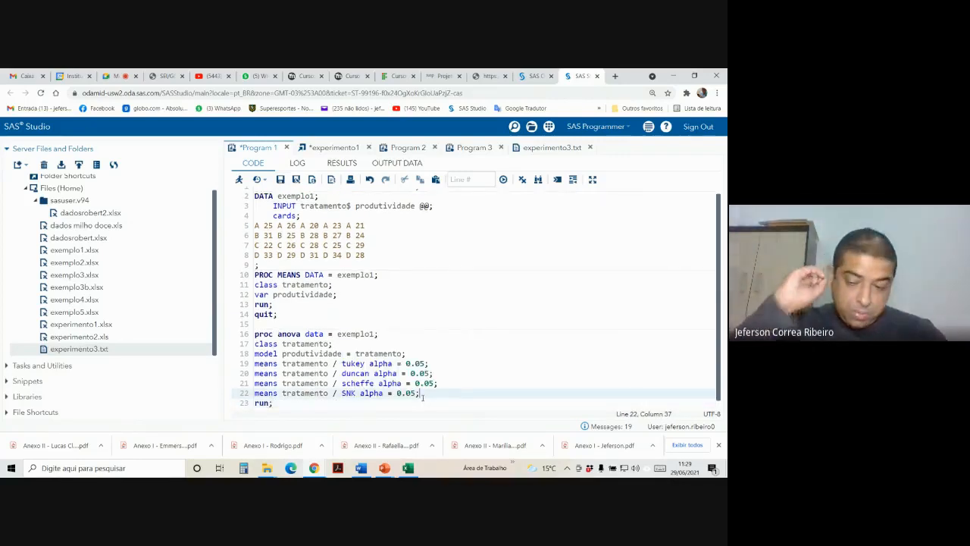
pyautogui.press('Return')
pyautogui.write('mean')
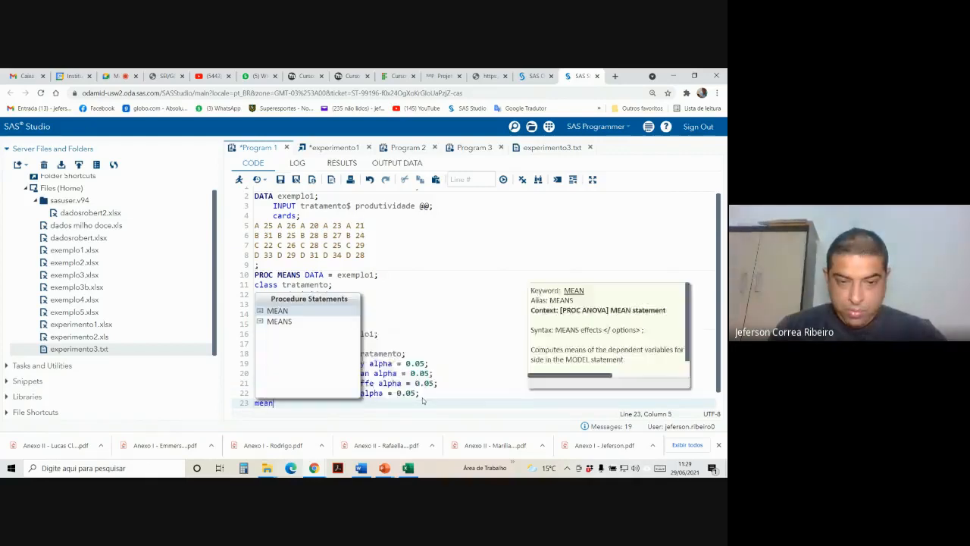
pyautogui.press('BackSpace')
pyautogui.press('BackSpace')
pyautogui.press('BackSpace')
pyautogui.press('BackSpace')
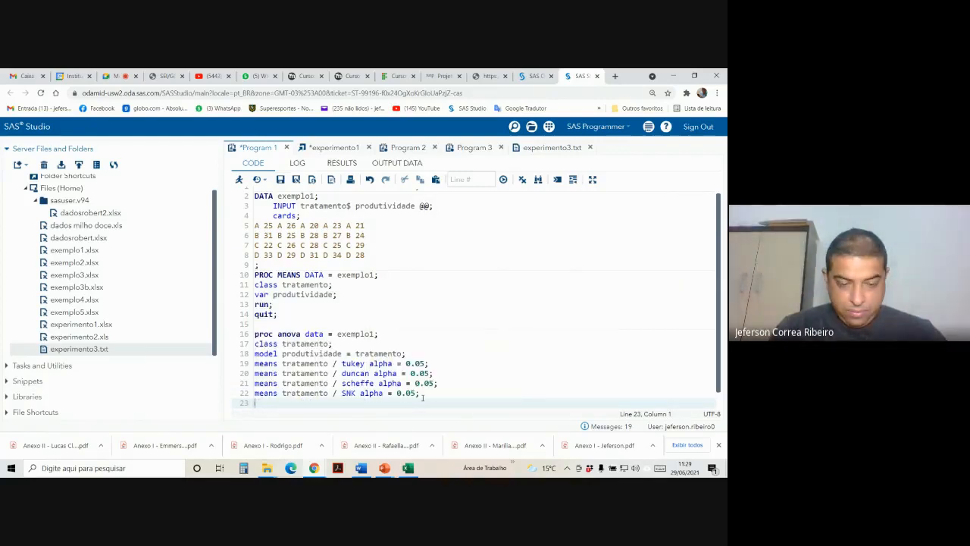
pyautogui.hotkey('ctrl', 'v')
pyautogui.doubleClick(354, 402)
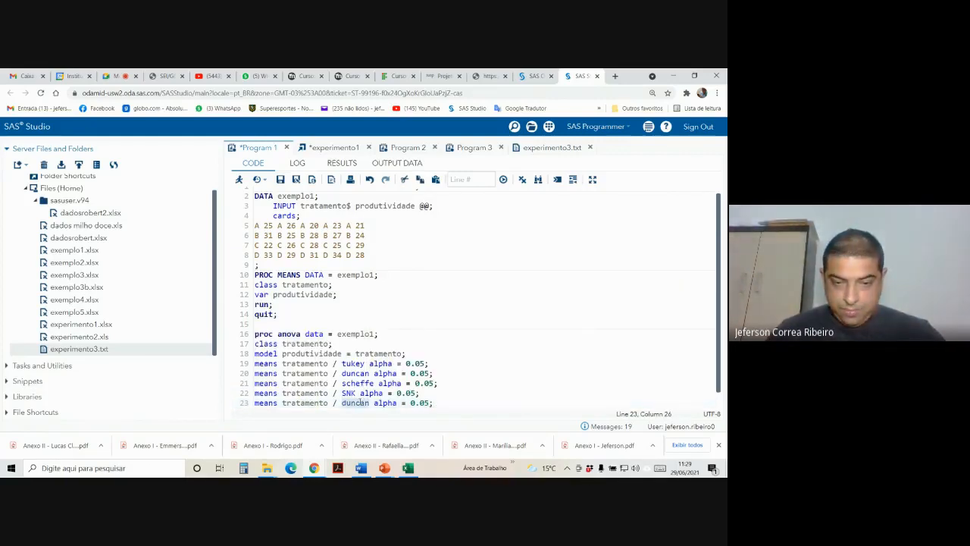
pyautogui.write('bon')
pyautogui.press('Escape')
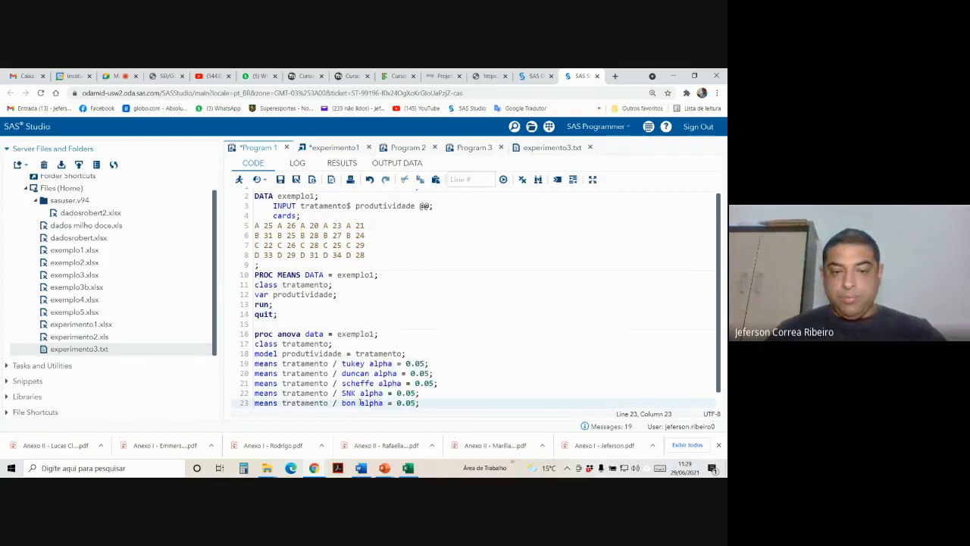
pyautogui.click(422, 403)
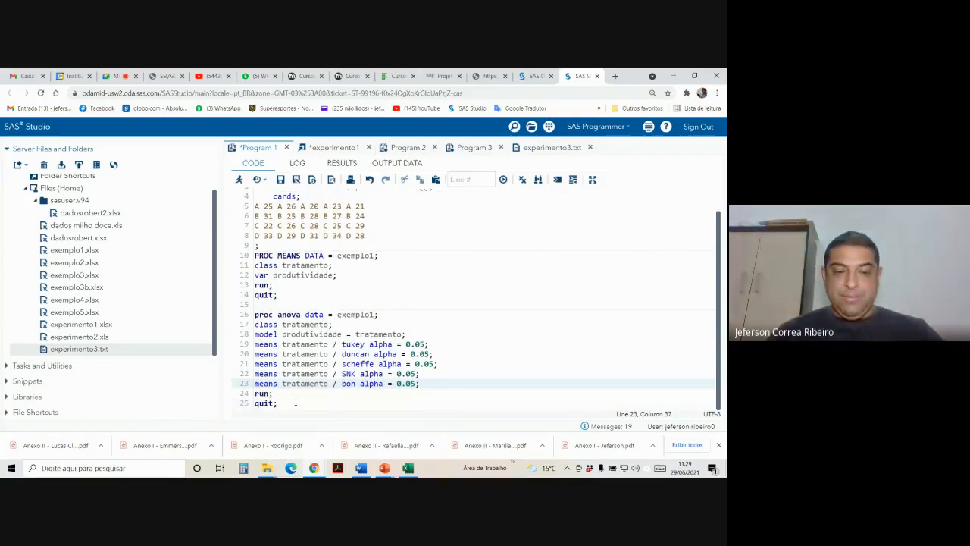
# Step: Run the program and examine the Tukey test's grouping chart, alpha, error degrees of freedom and minimum significant difference
pyautogui.click(239, 180)
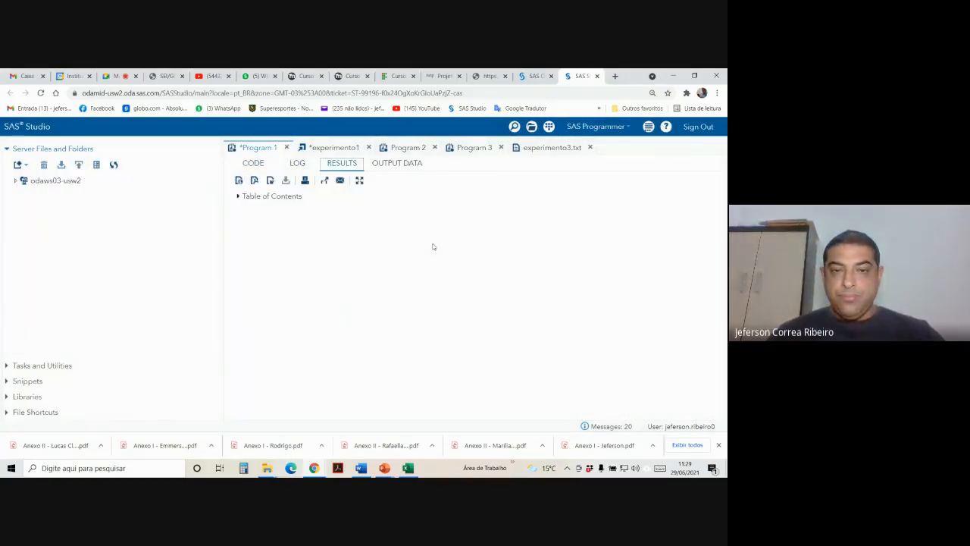
pyautogui.scroll(-5, 510, 350)
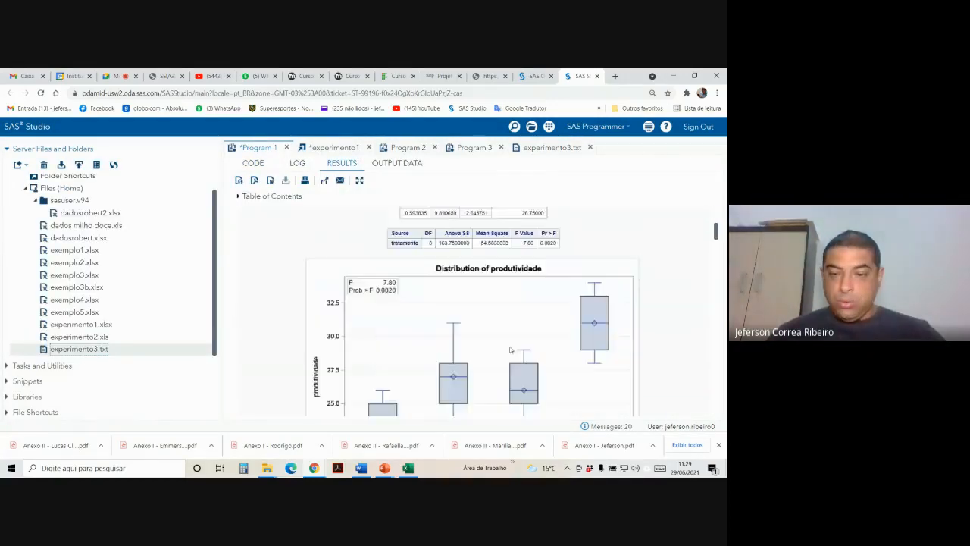
pyautogui.scroll(-10, 510, 350)
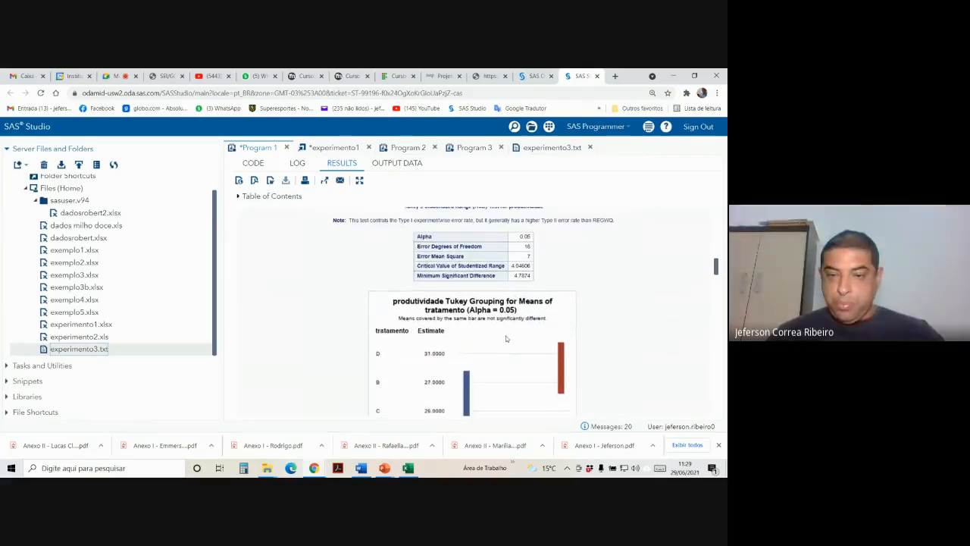
pyautogui.scroll(-3, 524, 318)
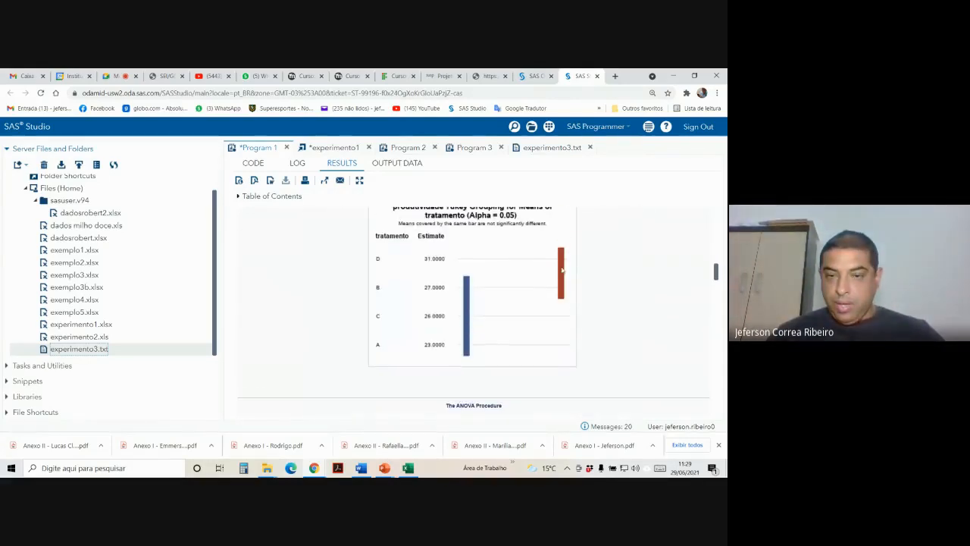
pyautogui.scroll(2, 473, 289)
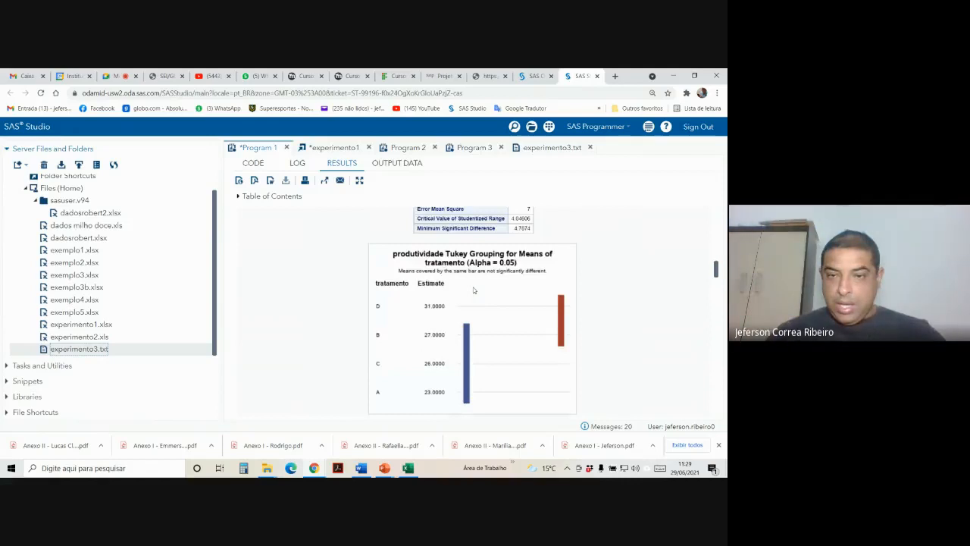
pyautogui.scroll(2, 557, 254)
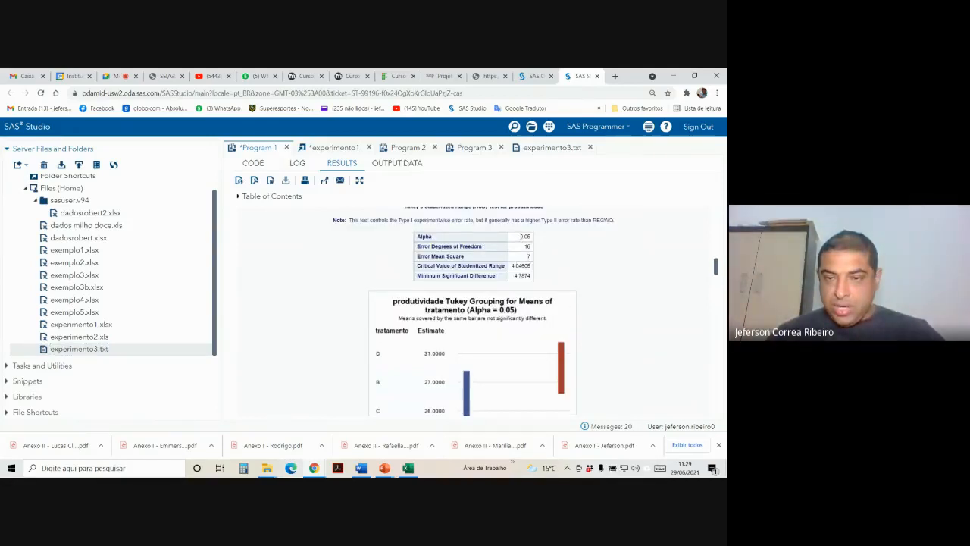
pyautogui.moveTo(521, 237); pyautogui.dragTo(535, 252)
pyautogui.click(526, 247)
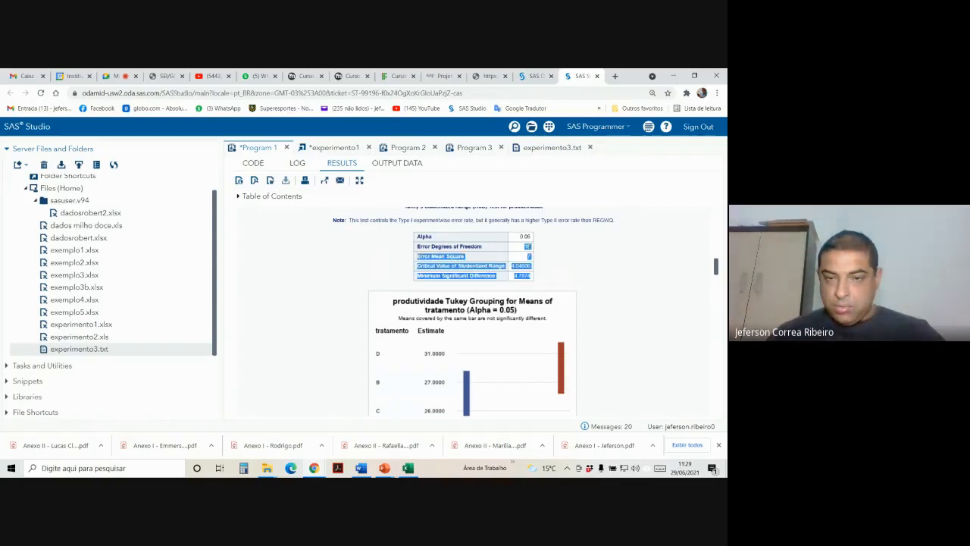
pyautogui.click(557, 271)
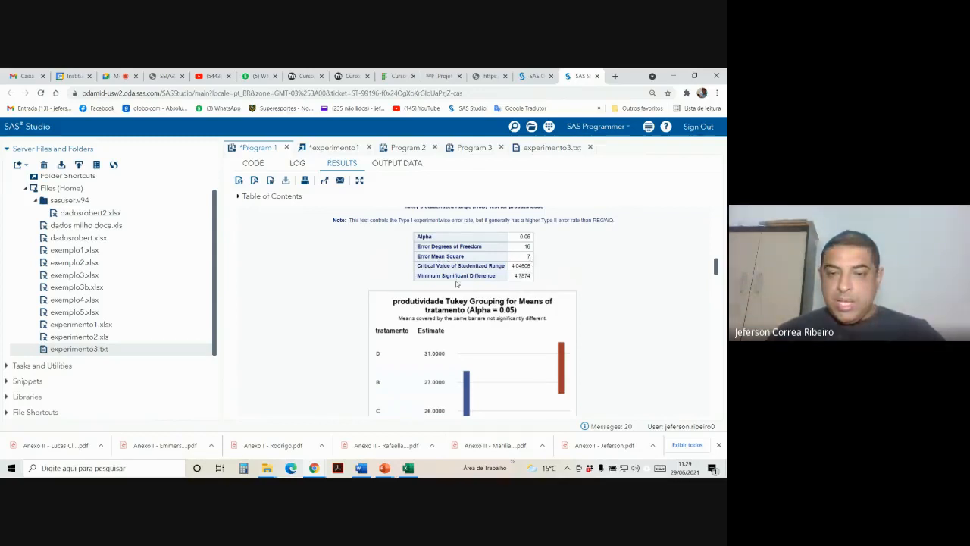
pyautogui.moveTo(515, 276); pyautogui.dragTo(533, 280)
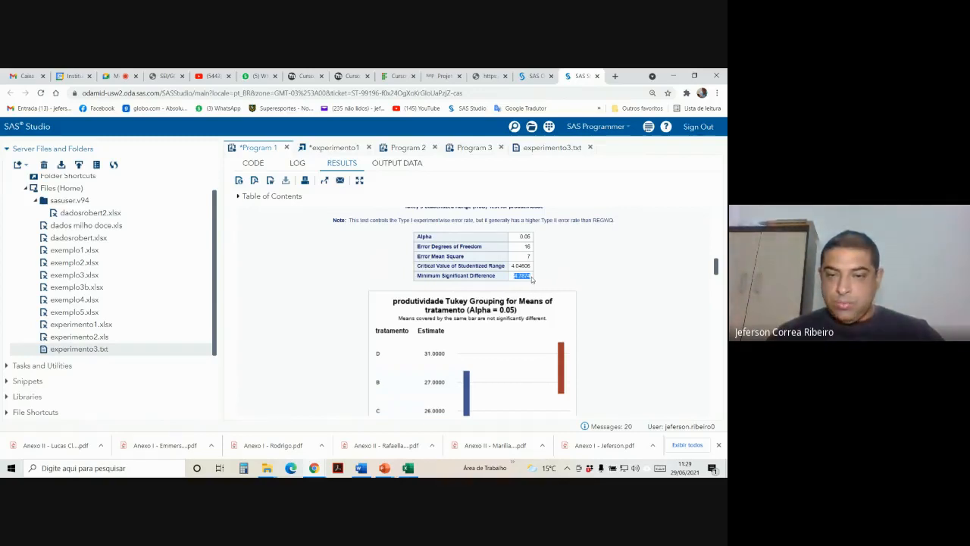
# Step: Examine the Duncan test results for produtividade, including the critical range per number of means and the treatment grouping chart
pyautogui.scroll(-5, 538, 303)
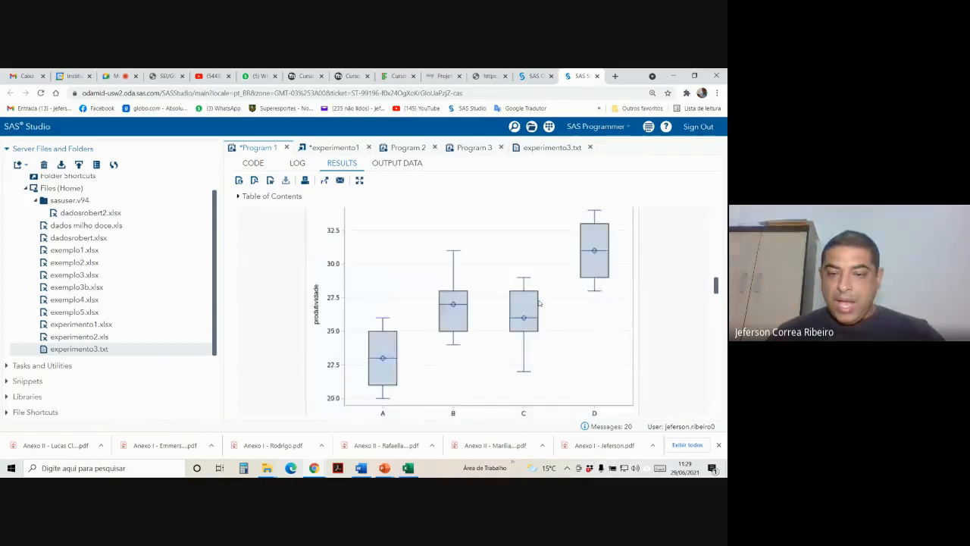
pyautogui.scroll(-3, 539, 304)
pyautogui.scroll(-1, 512, 299)
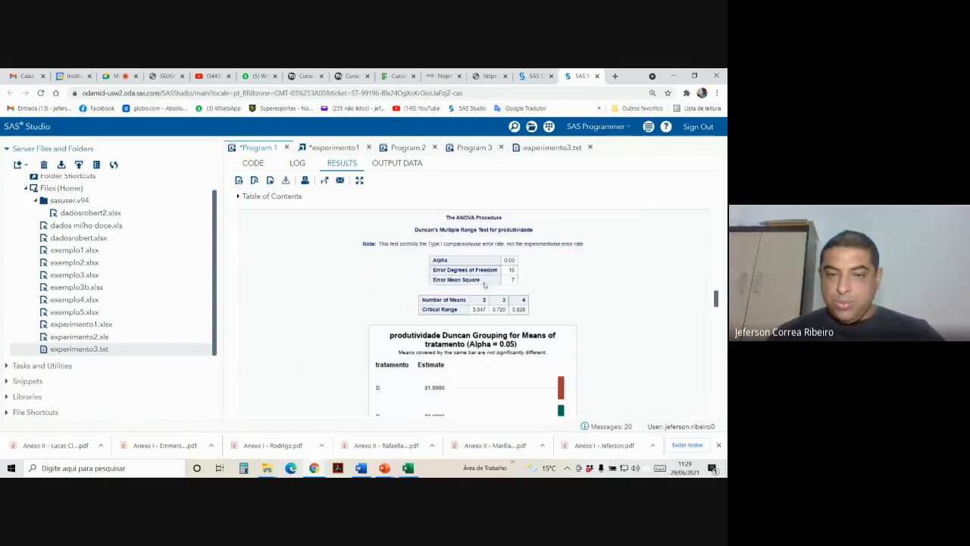
pyautogui.moveTo(414, 230); pyautogui.dragTo(457, 262)
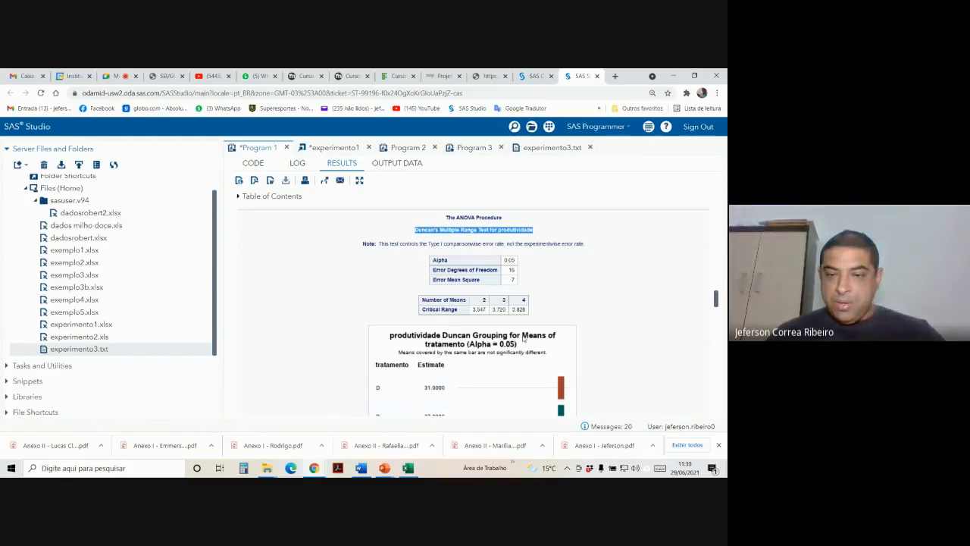
pyautogui.scroll(-1, 523, 336)
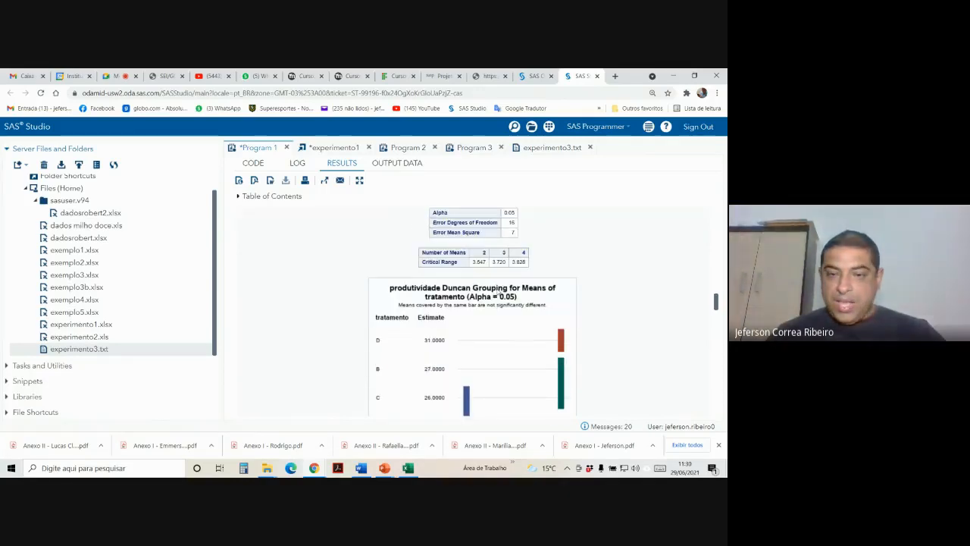
pyautogui.doubleClick(483, 252)
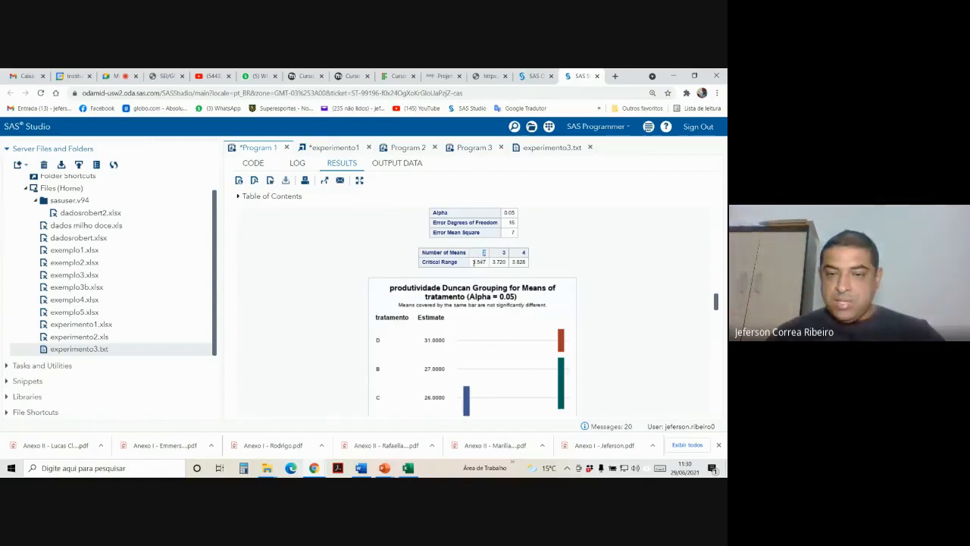
pyautogui.moveTo(473, 261); pyautogui.dragTo(483, 263)
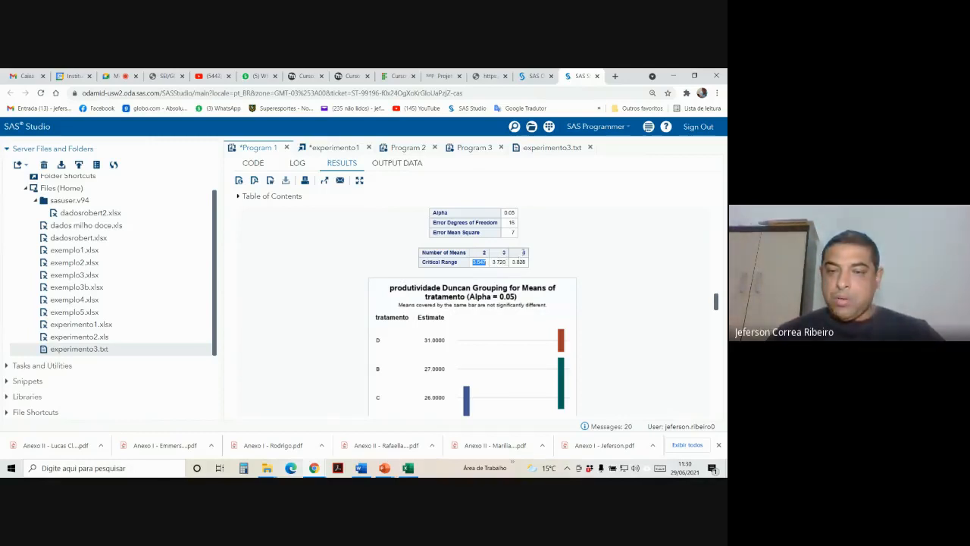
pyautogui.scroll(-2, 530, 265)
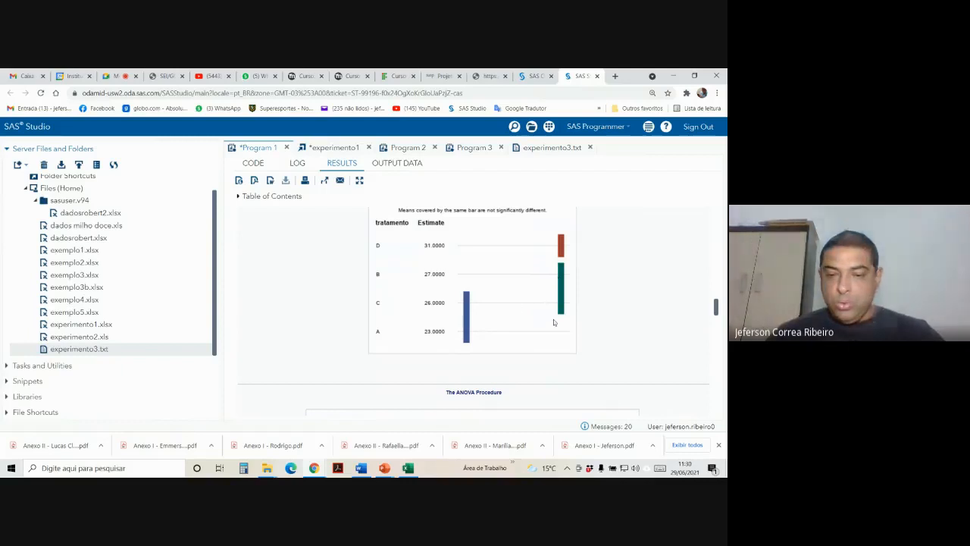
# Step: Examine the Scheffe and Student-Newman-Keuls results, comparing their critical values and treatment groupings
pyautogui.scroll(-10, 553, 322)
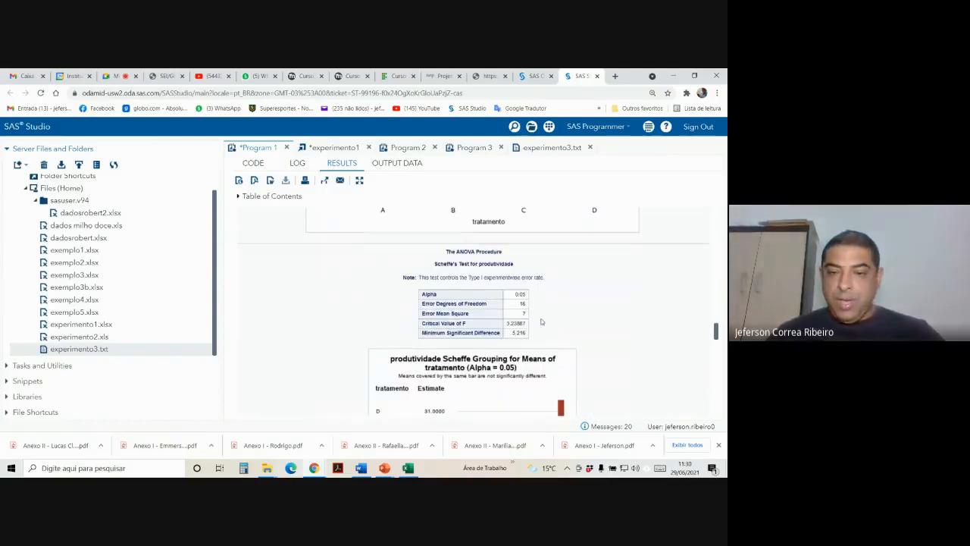
pyautogui.scroll(-3, 485, 303)
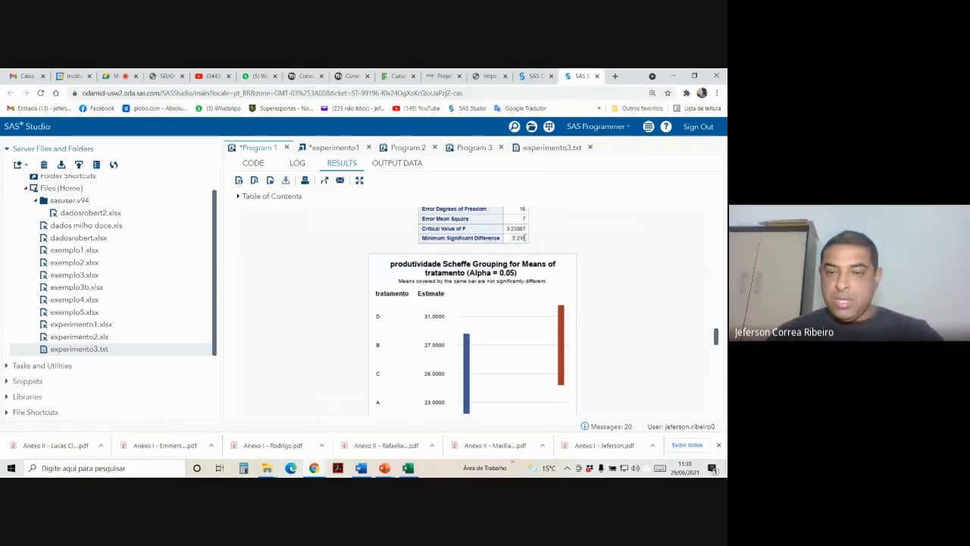
pyautogui.scroll(-1, 561, 279)
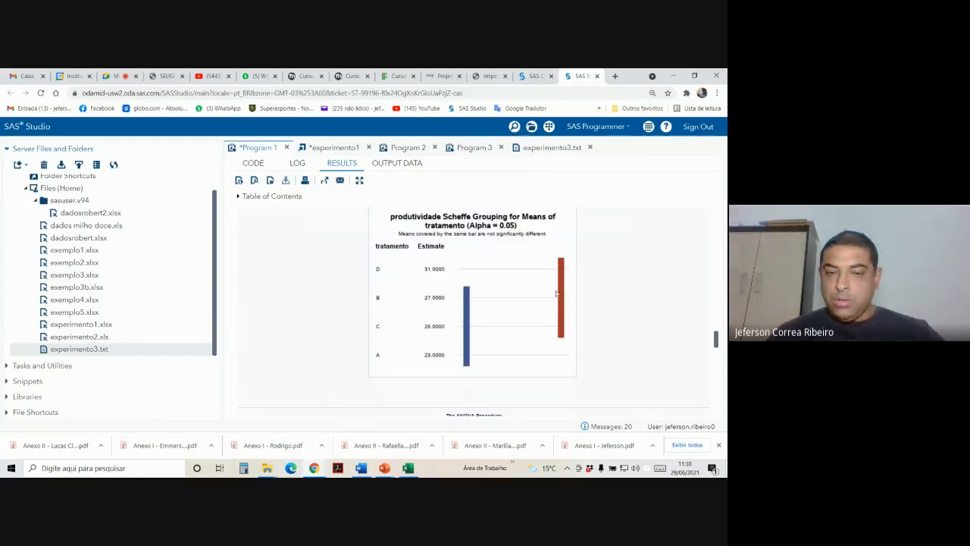
pyautogui.scroll(-8, 557, 344)
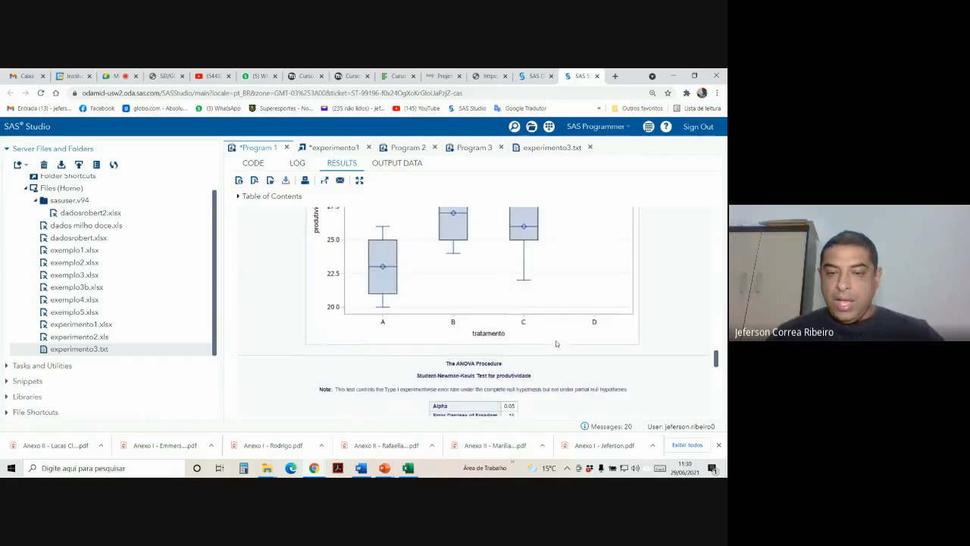
pyautogui.scroll(-3, 556, 343)
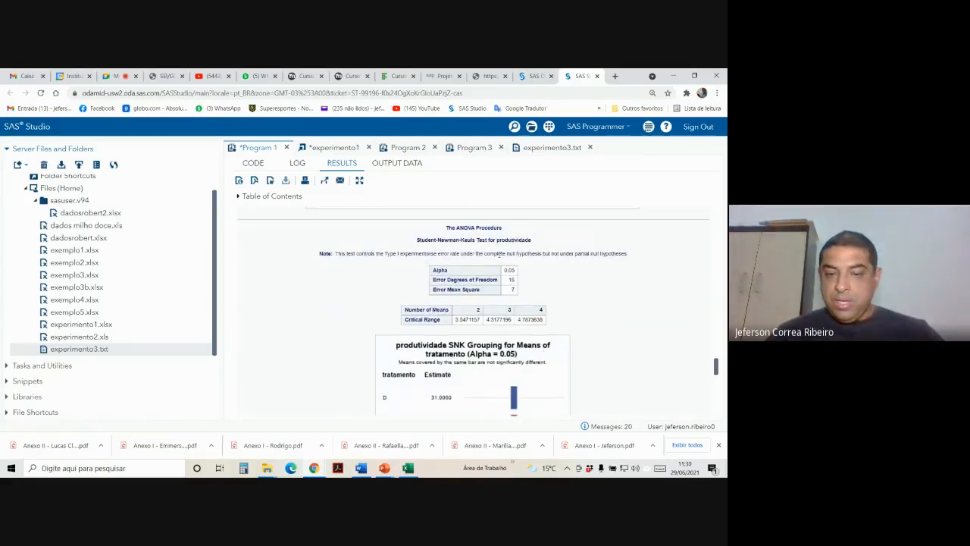
pyautogui.scroll(-1, 508, 291)
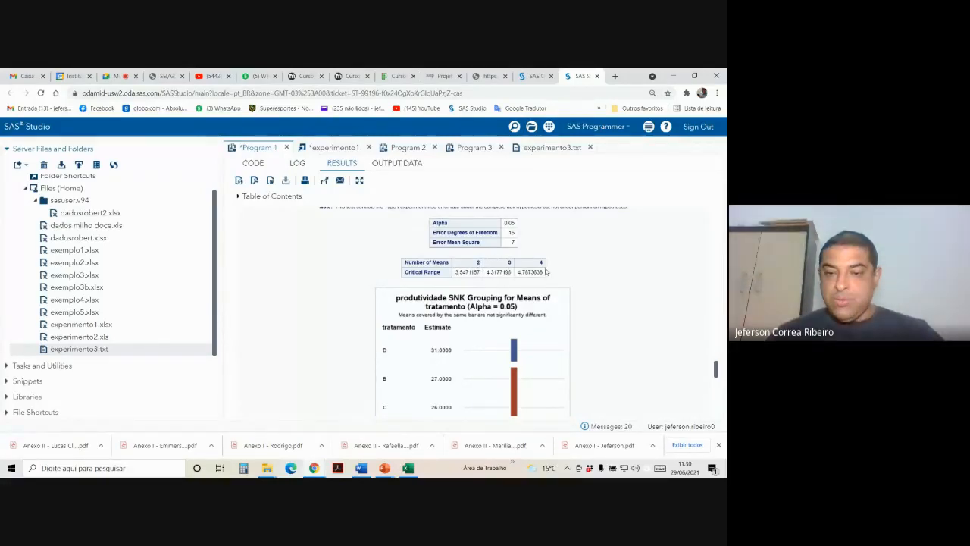
pyautogui.scroll(-3, 546, 272)
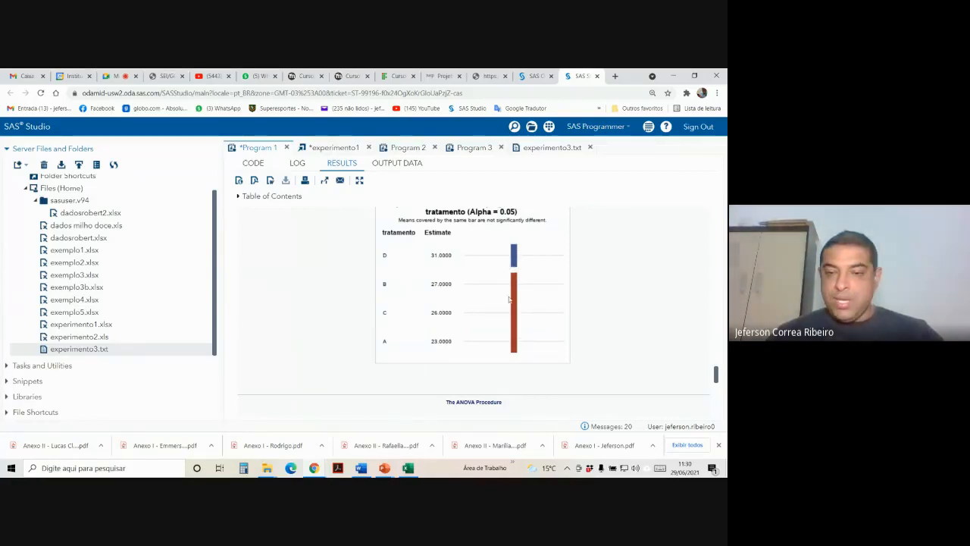
# Step: Examine the Bonferroni test's minimum significant difference and its grouping of the tratamento means
pyautogui.scroll(-15, 509, 299)
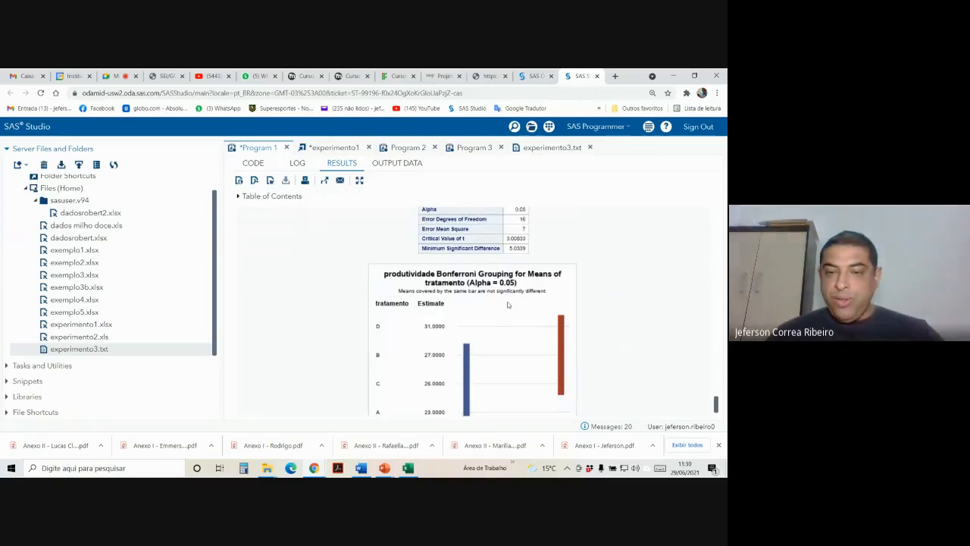
pyautogui.scroll(2, 507, 301)
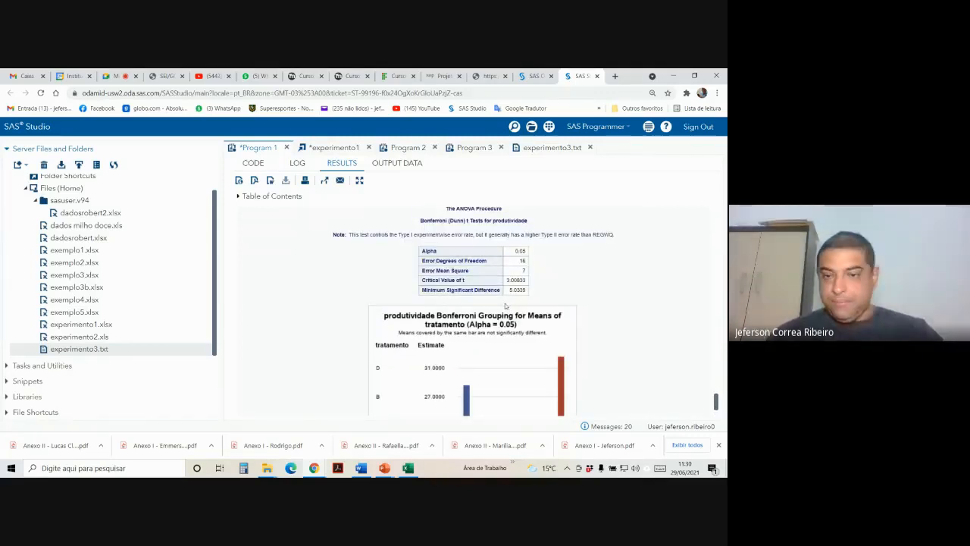
pyautogui.moveTo(510, 290); pyautogui.dragTo(521, 290)
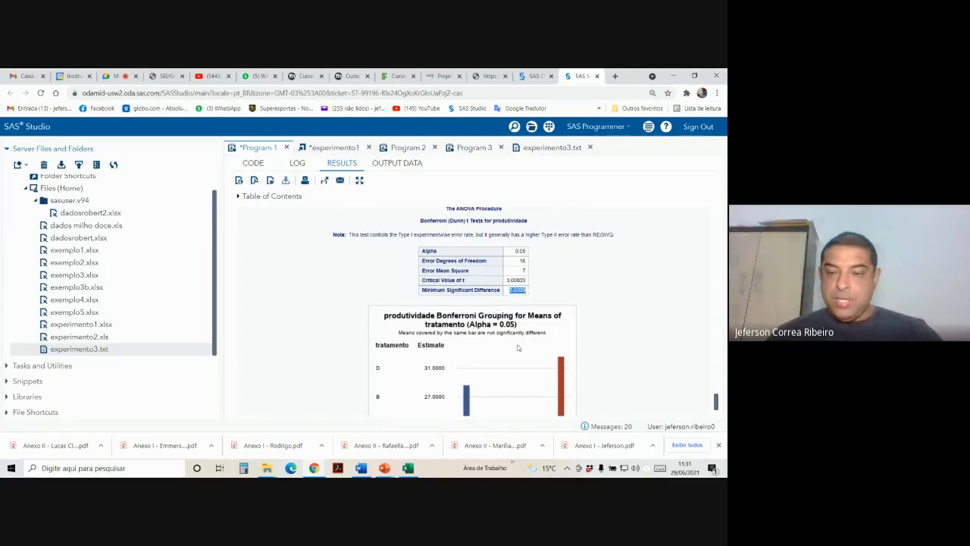
pyautogui.scroll(-2, 518, 347)
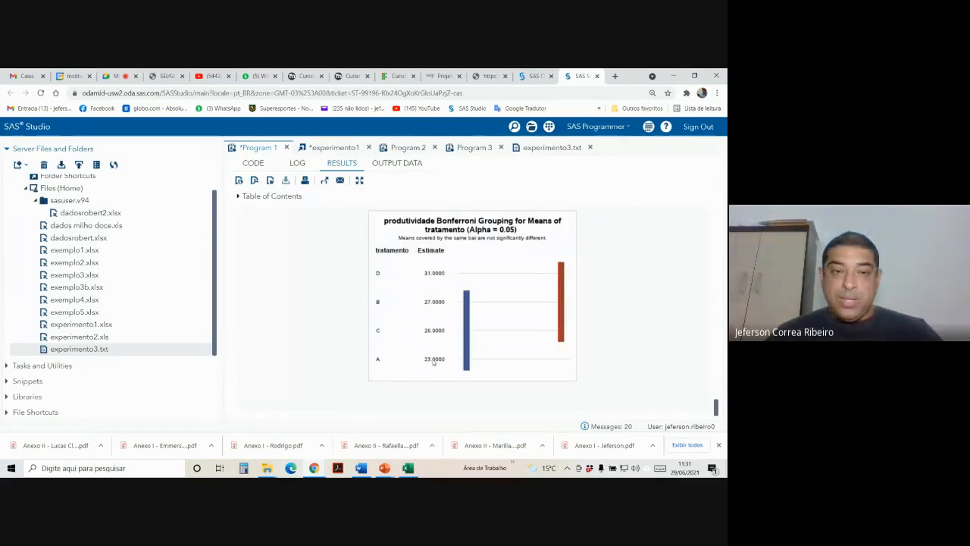
# Step: Add a means statement for tratamento with the dunnett test at alpha = 0.05 below the bon line in the ANOVA code
pyautogui.click(251, 163)
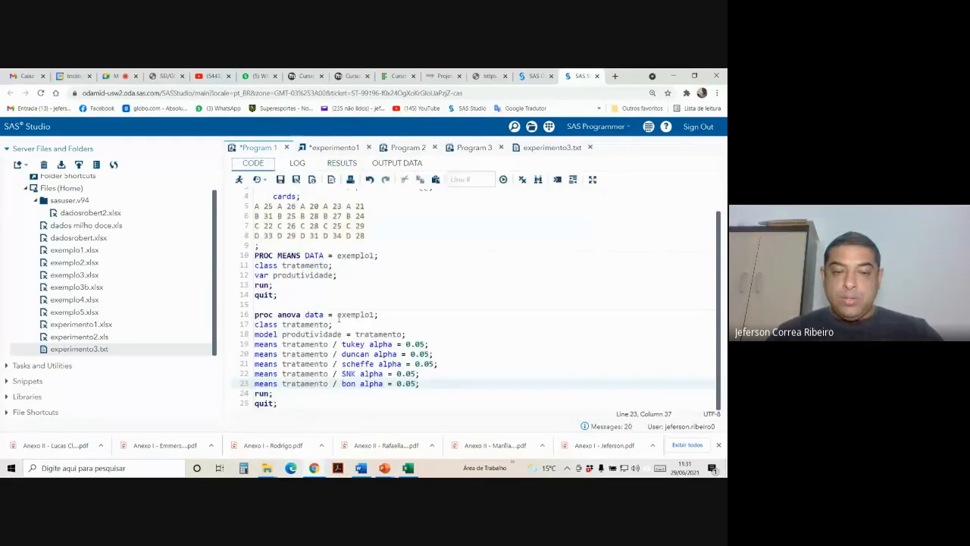
pyautogui.press('Return')
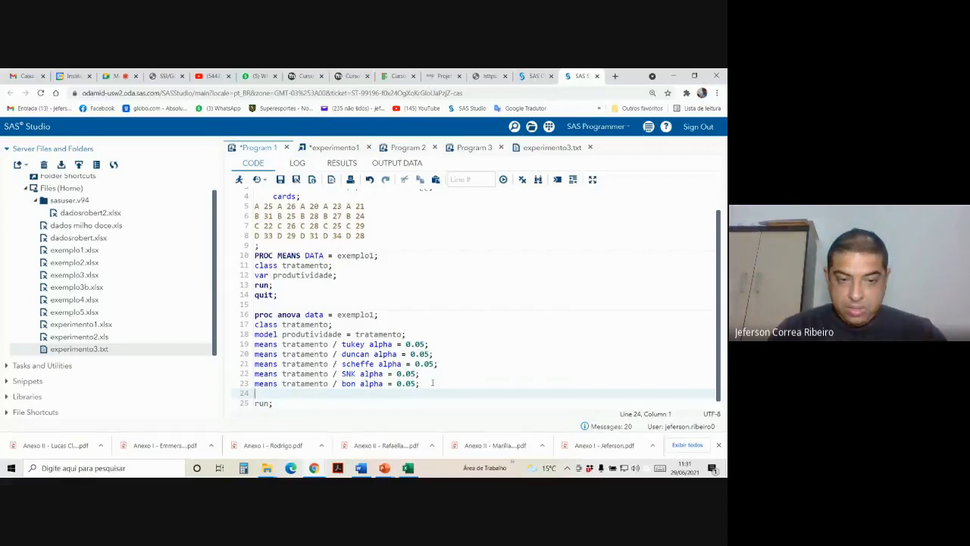
pyautogui.write('means tratamento / duncan alpha = 0.05;')
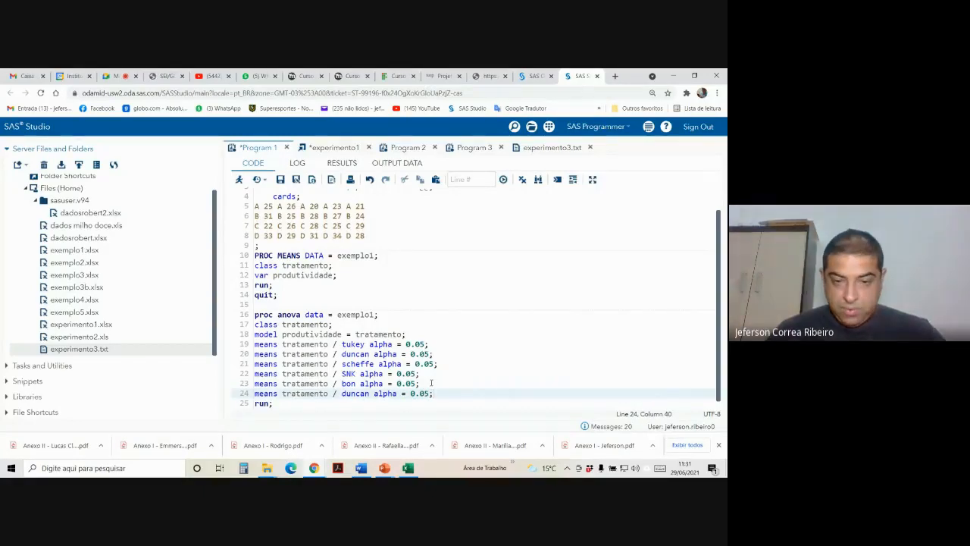
pyautogui.doubleClick(353, 393)
pyautogui.write('dunn')
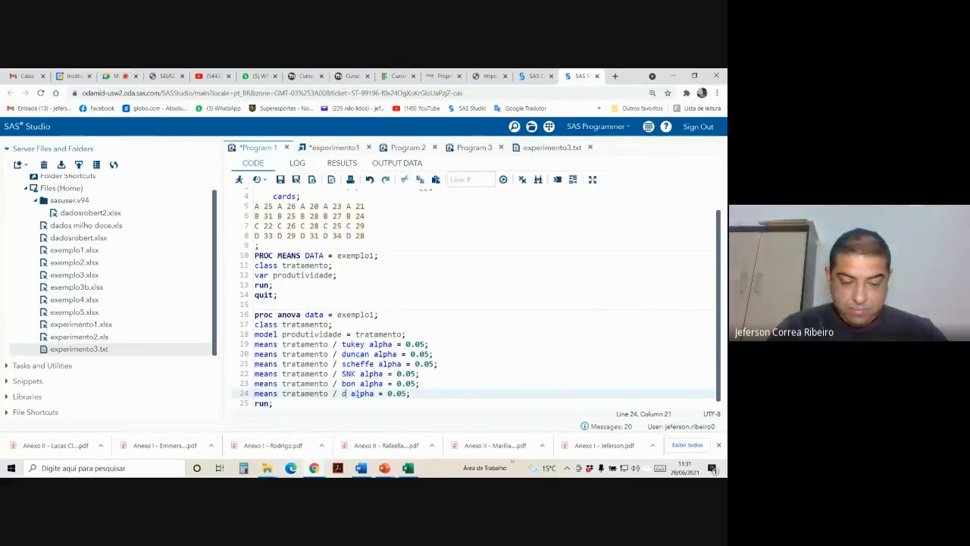
pyautogui.write('ett')
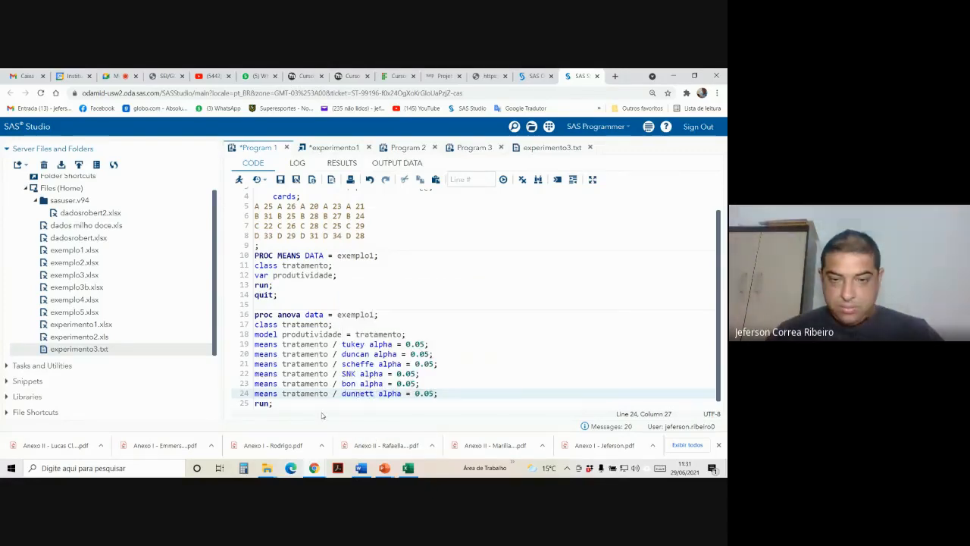
pyautogui.press('Escape')
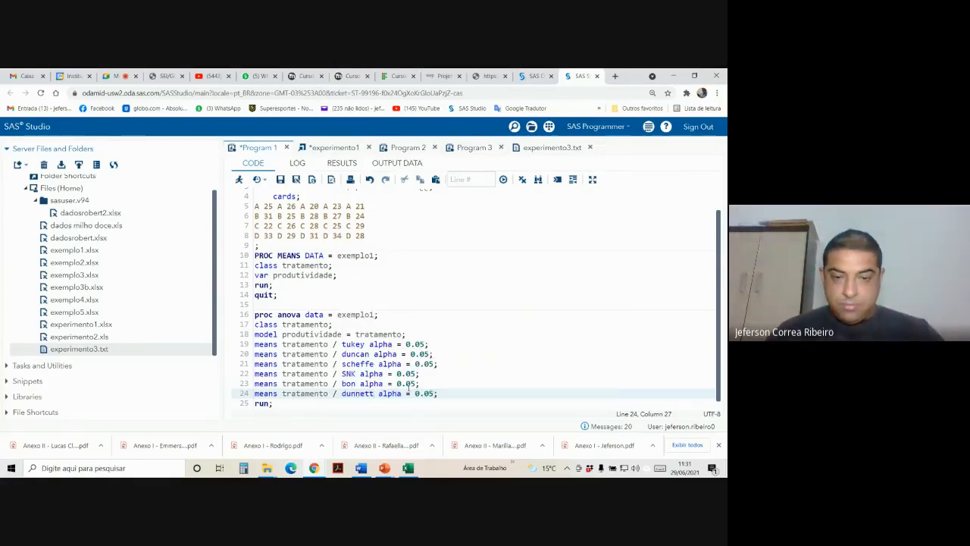
# Step: Run the program and examine Dunnett's t test for produtividade, including which comparisons against control treatment A are flagged as significant
pyautogui.click(239, 180)
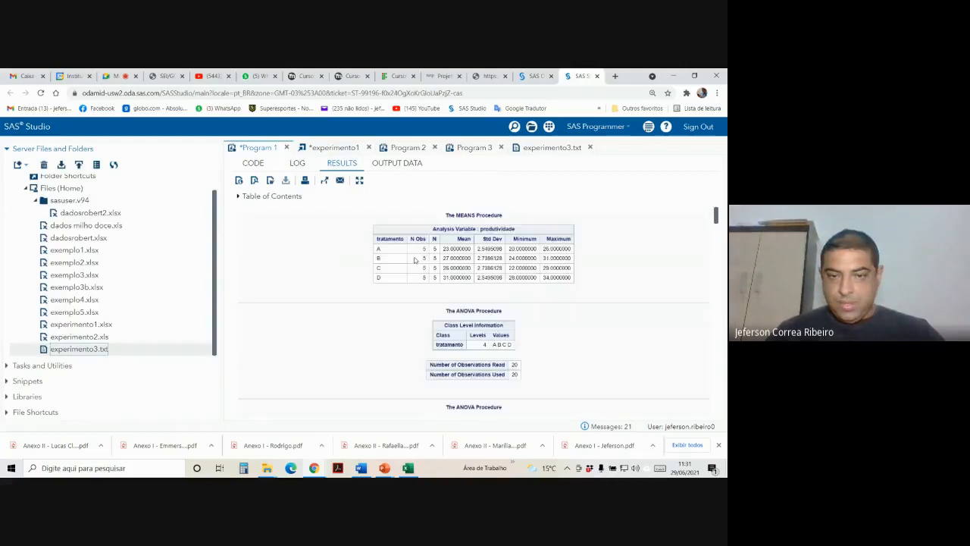
pyautogui.scroll(-5, 469, 295)
pyautogui.scroll(-10, 504, 303)
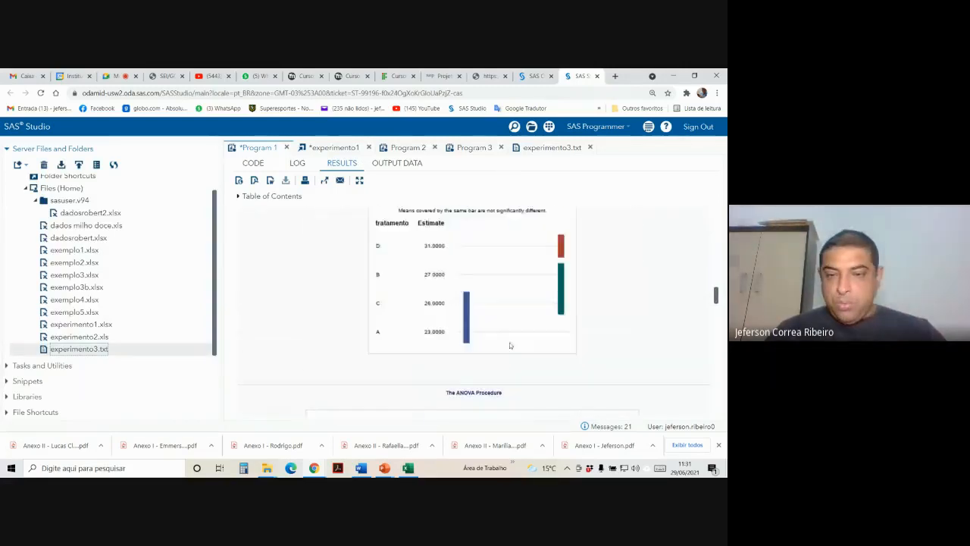
pyautogui.scroll(-10, 515, 347)
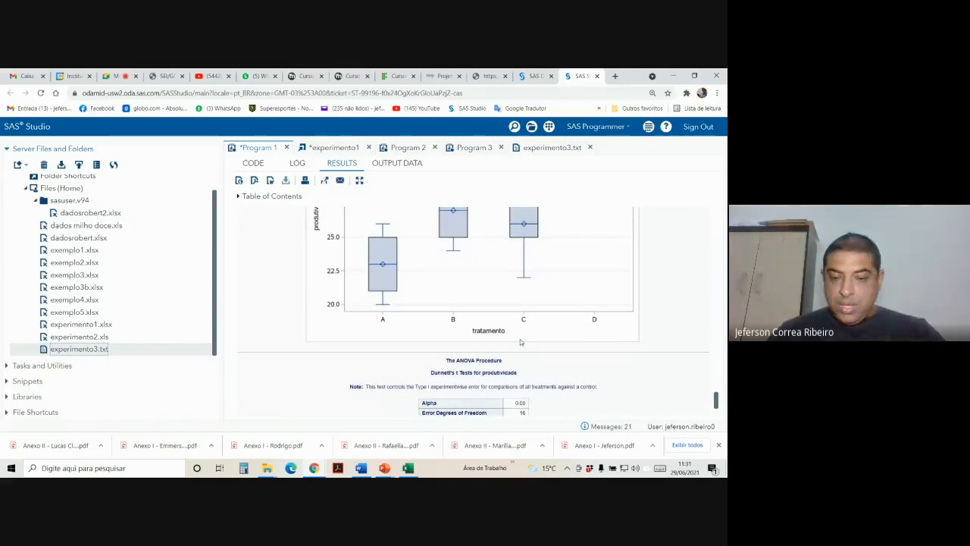
pyautogui.scroll(-2, 520, 342)
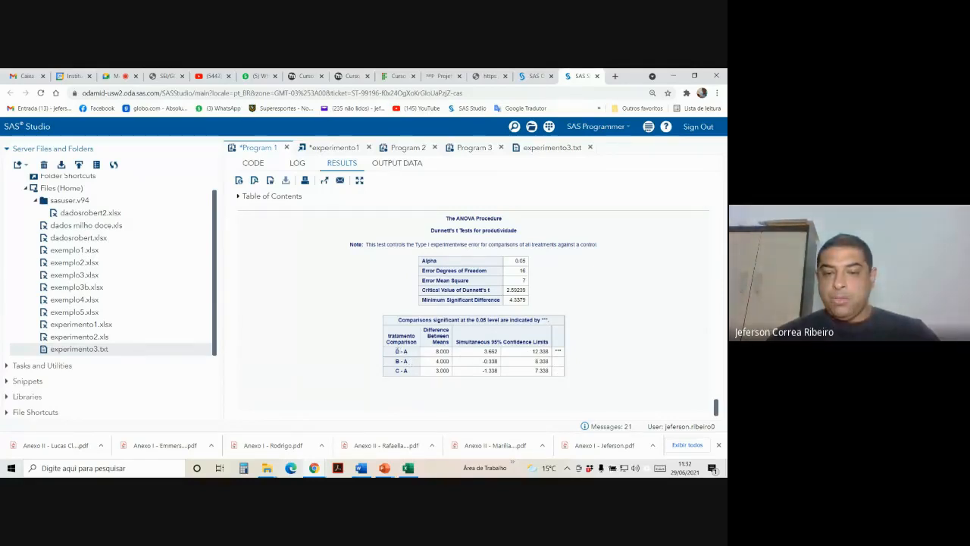
pyautogui.moveTo(395, 351); pyautogui.dragTo(410, 352)
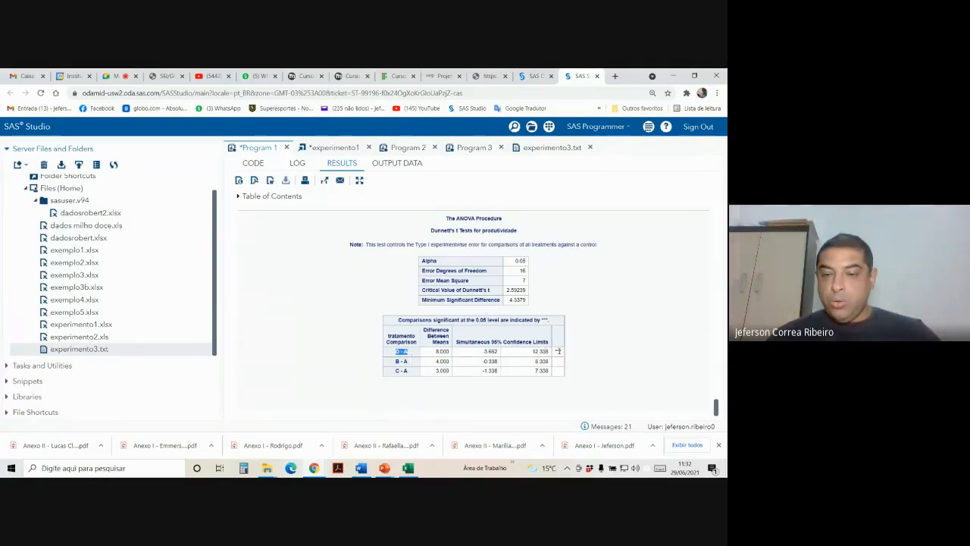
pyautogui.moveTo(555, 351); pyautogui.dragTo(560, 351)
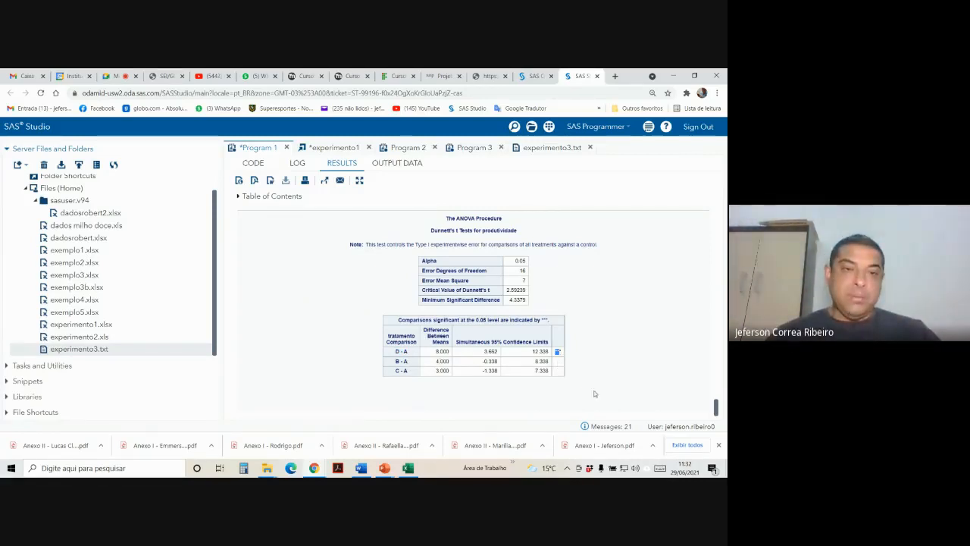
# Step: Review the means statements and their alpha settings in the ANOVA code of Program 1
pyautogui.click(257, 163)
pyautogui.scroll(-1, 395, 364)
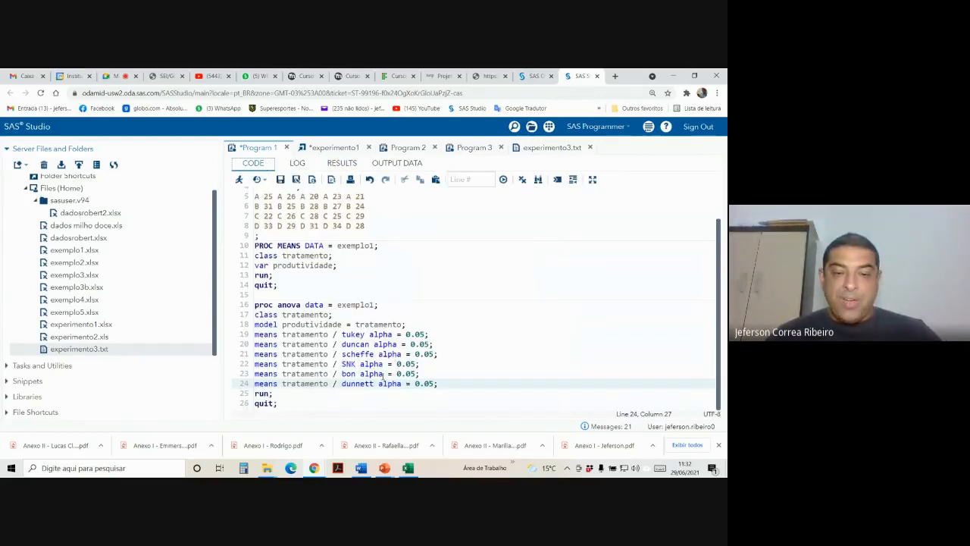
pyautogui.scroll(1, 374, 354)
pyautogui.scroll(-1, 388, 373)
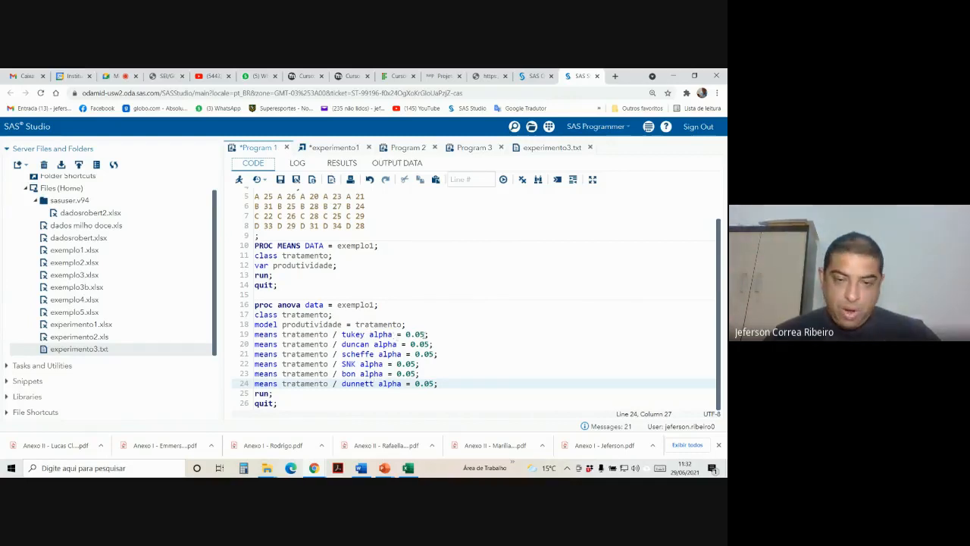
pyautogui.click(426, 335)
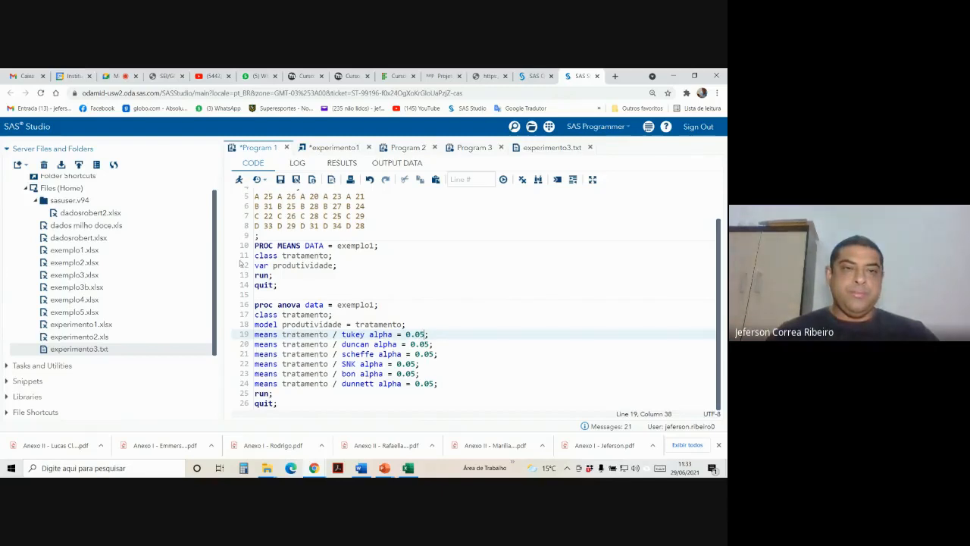
# Step: Switch to the Google Meet call and stop presenting the screen
pyautogui.click(113, 77)
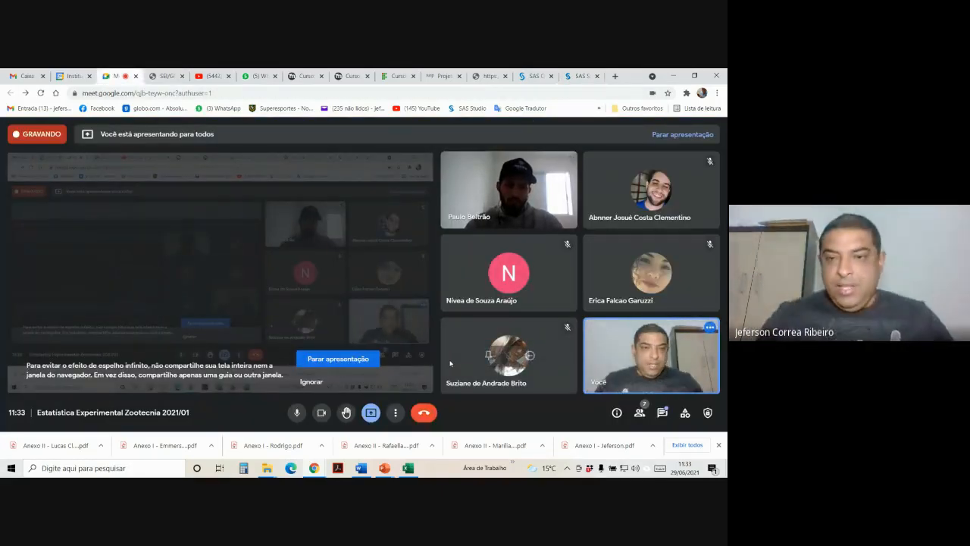
pyautogui.click(323, 360)
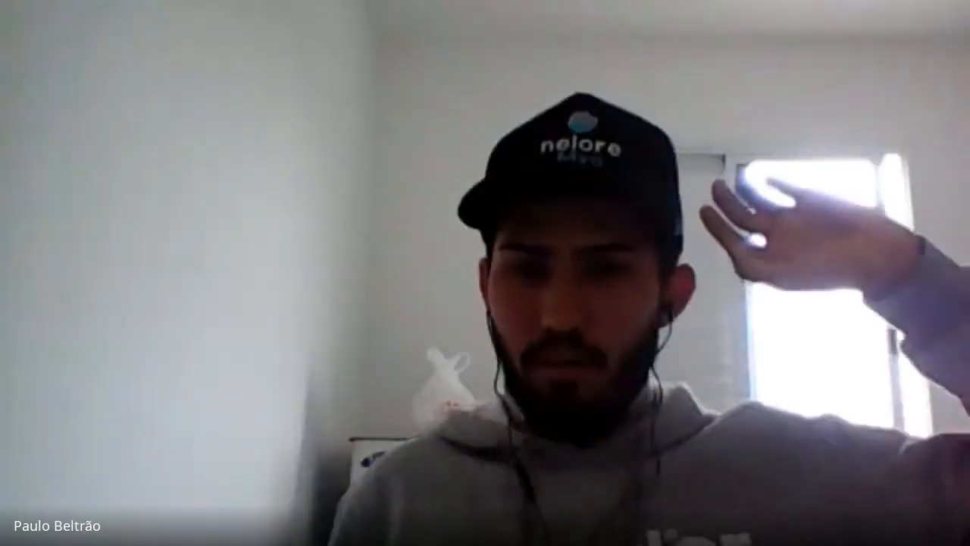